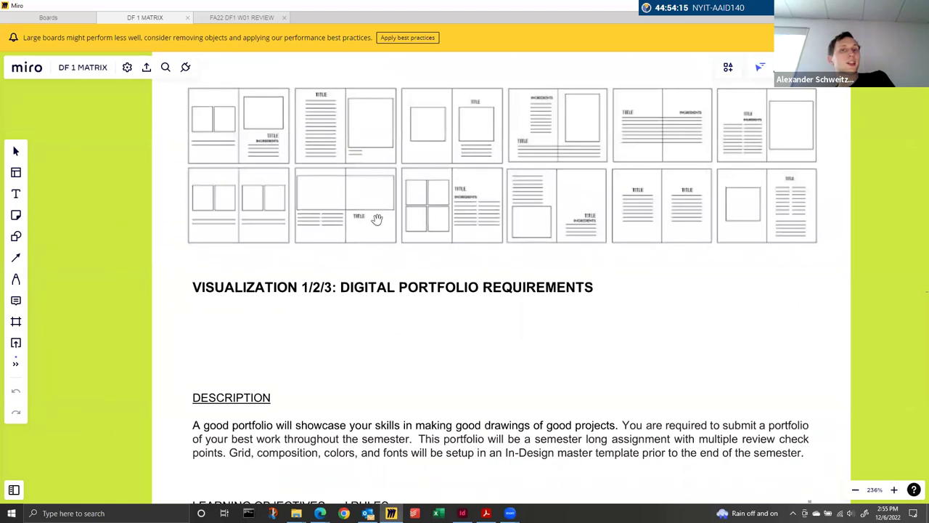
# Step: Switch from the Miro board's portfolio requirements to InDesign and create a Letter print document in inches, portrait, with facing pages
pyautogui.scroll(-10, 251, 208)
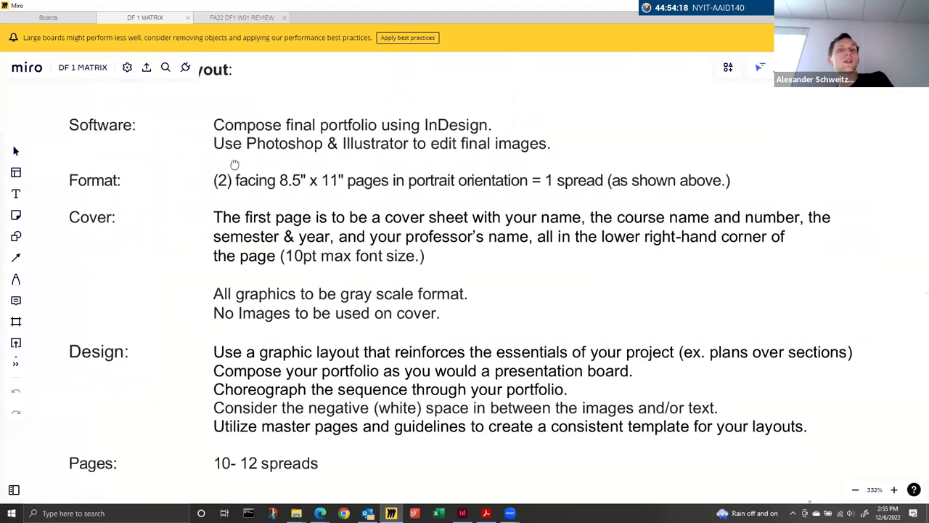
pyautogui.scroll(-1, 234, 164)
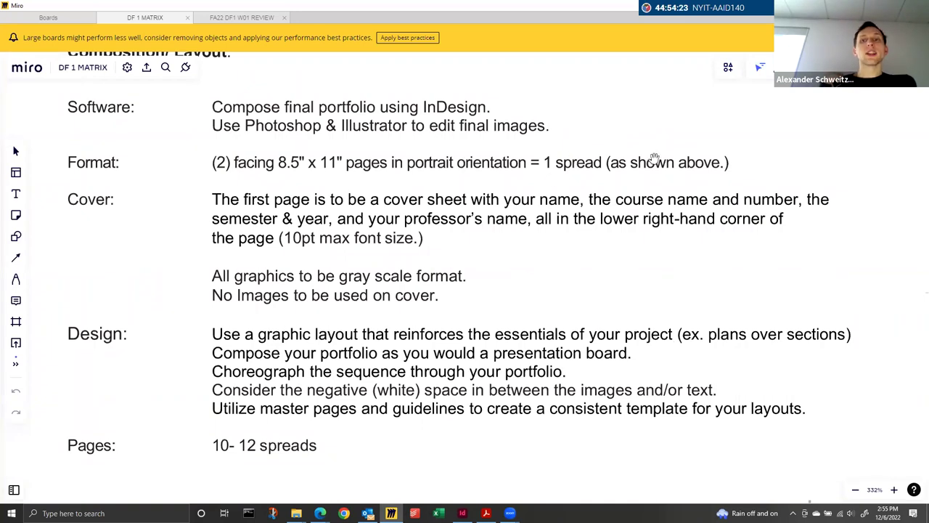
pyautogui.click(462, 512)
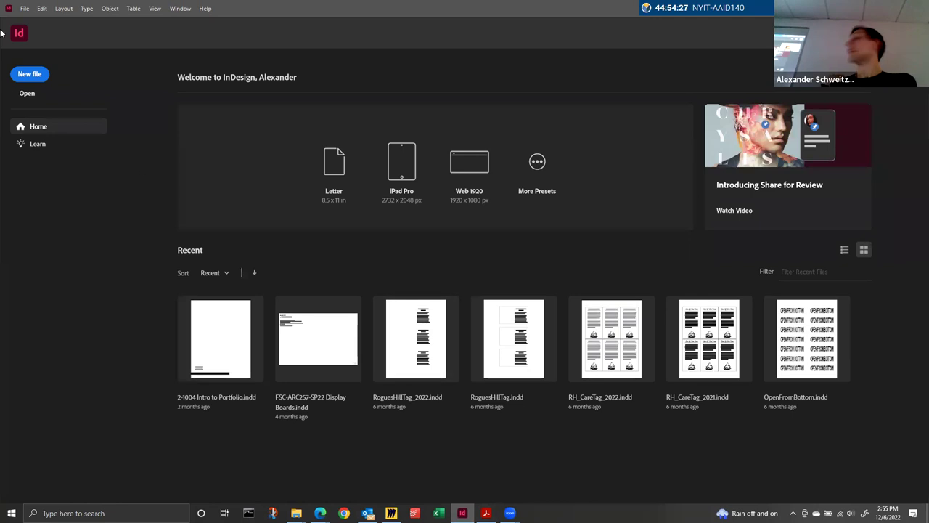
pyautogui.click(33, 74)
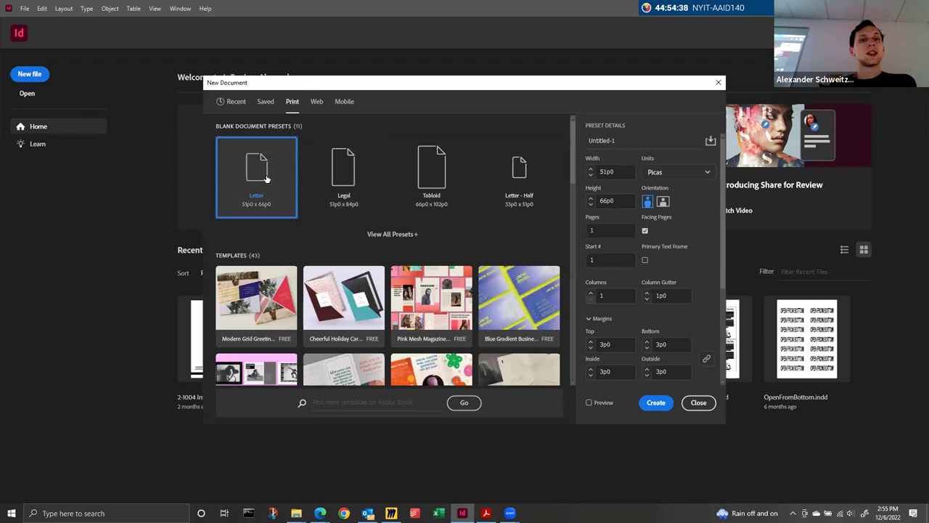
pyautogui.click(701, 172)
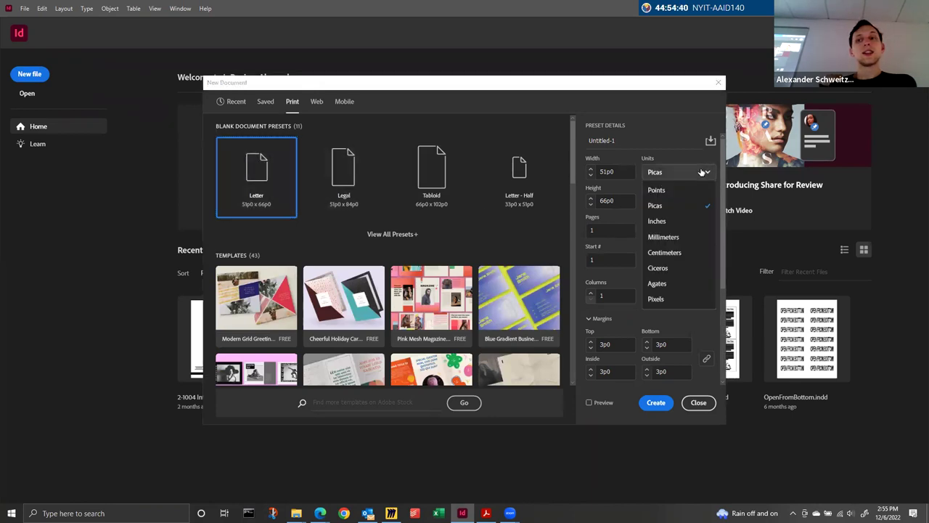
pyautogui.click(668, 222)
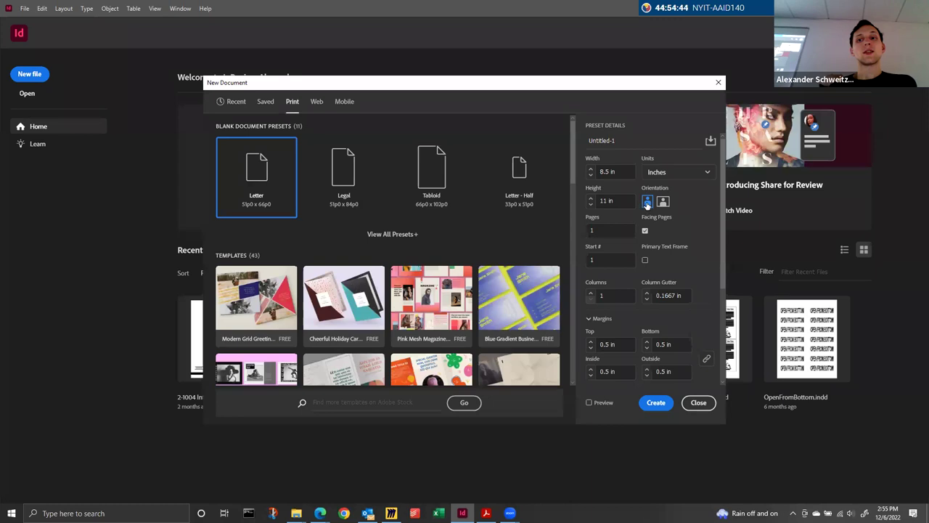
pyautogui.scroll(-3, 708, 324)
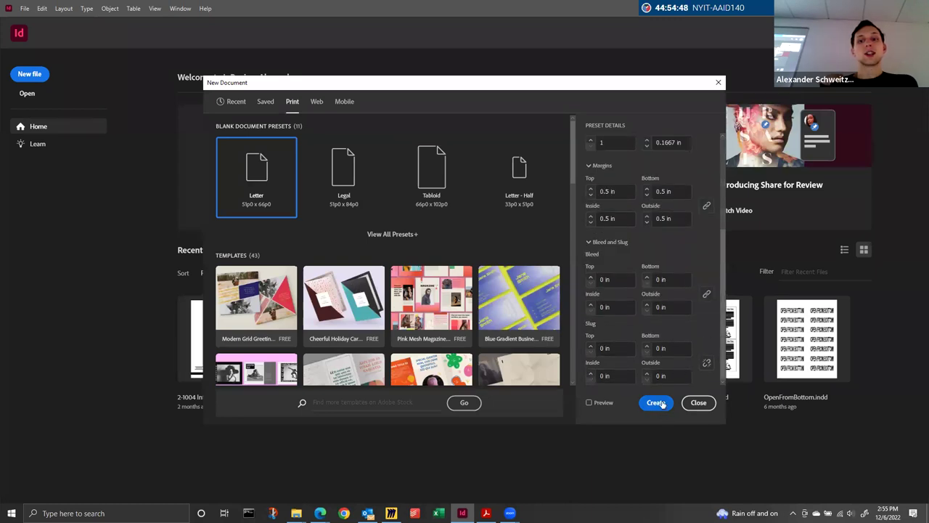
pyautogui.click(604, 403)
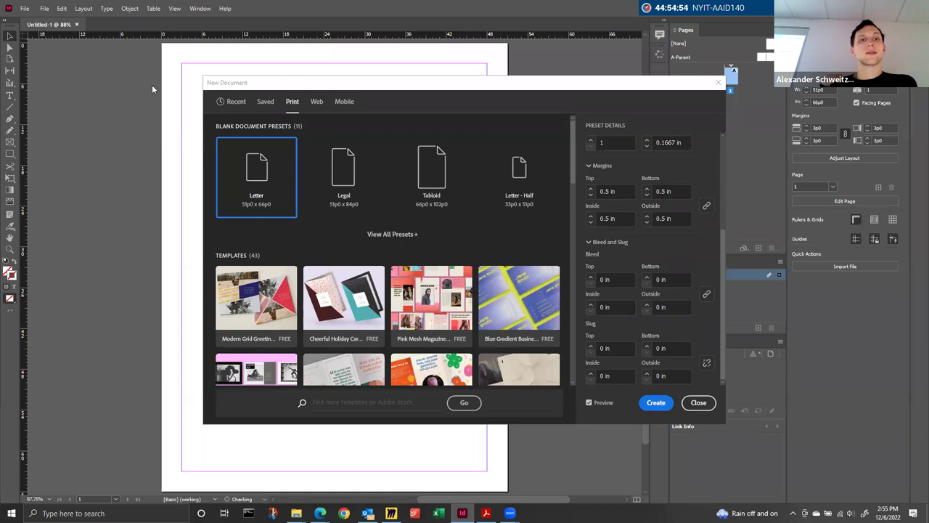
pyautogui.click(660, 404)
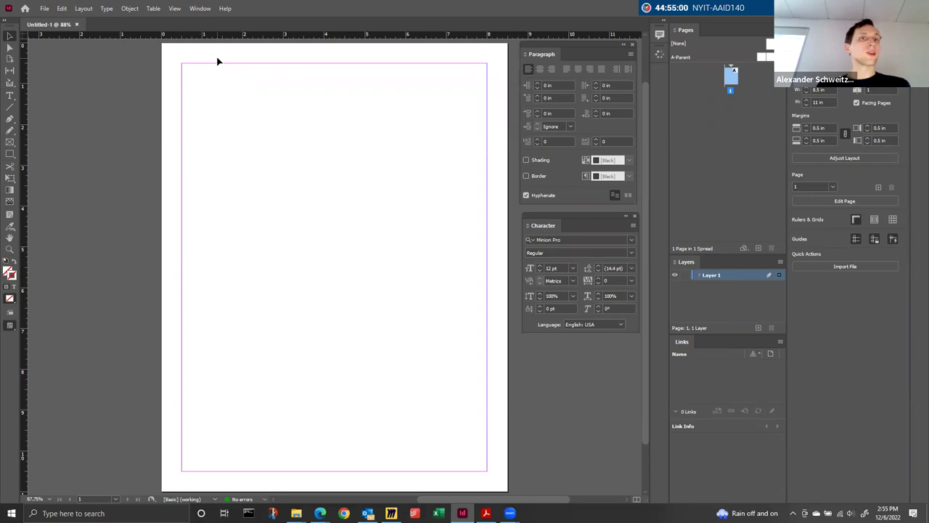
# Step: Toggle the document rulers off and back on
pyautogui.click(201, 8)
pyautogui.moveTo(180, 8)
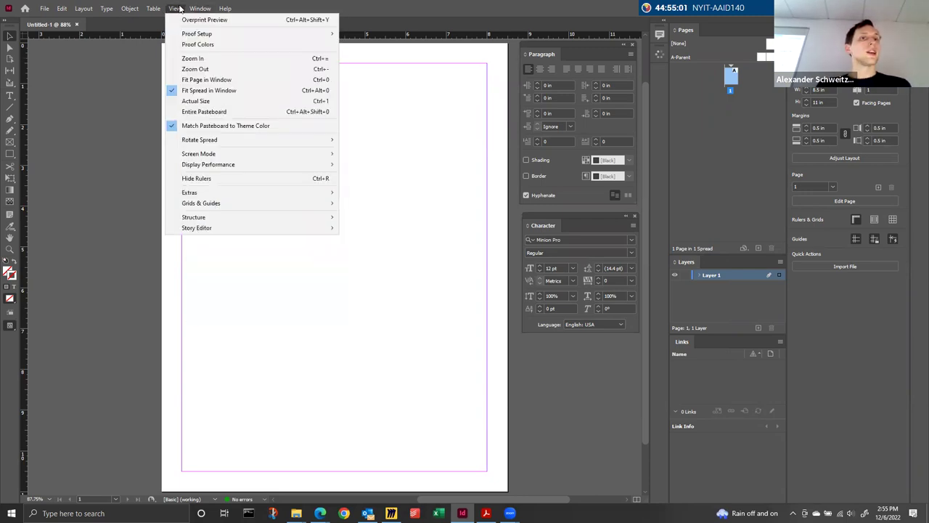
pyautogui.click(233, 178)
pyautogui.hotkey('ctrl', 'r')
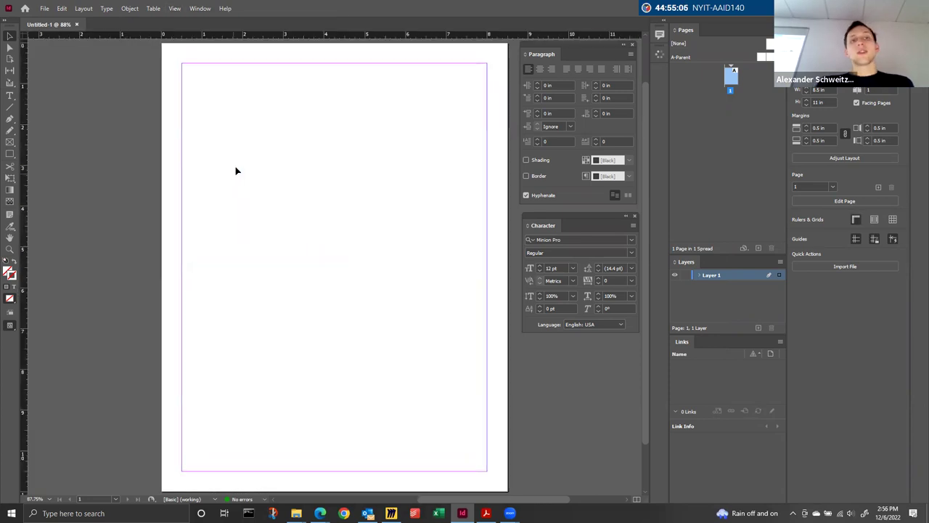
pyautogui.hotkey('ctrl', 'r')
pyautogui.hotkey('ctrl', 'r')
pyautogui.hotkey('ctrl', 'r')
pyautogui.hotkey('ctrl', 'r')
pyautogui.hotkey('ctrl', 'r')
pyautogui.hotkey('ctrl', 'r')
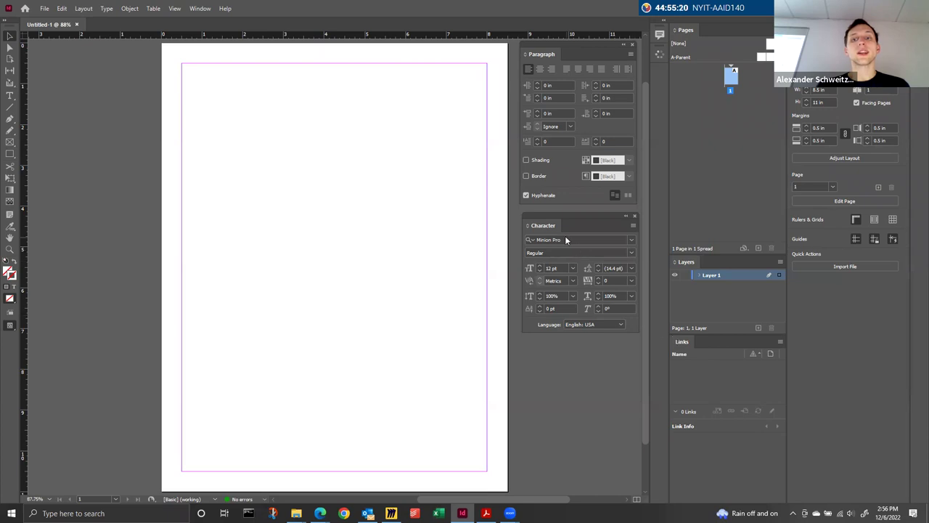
# Step: Try docking the floating Character panel in the Properties column and pull it back out
pyautogui.moveTo(553, 226); pyautogui.dragTo(828, 325)
pyautogui.moveTo(812, 421); pyautogui.dragTo(835, 131)
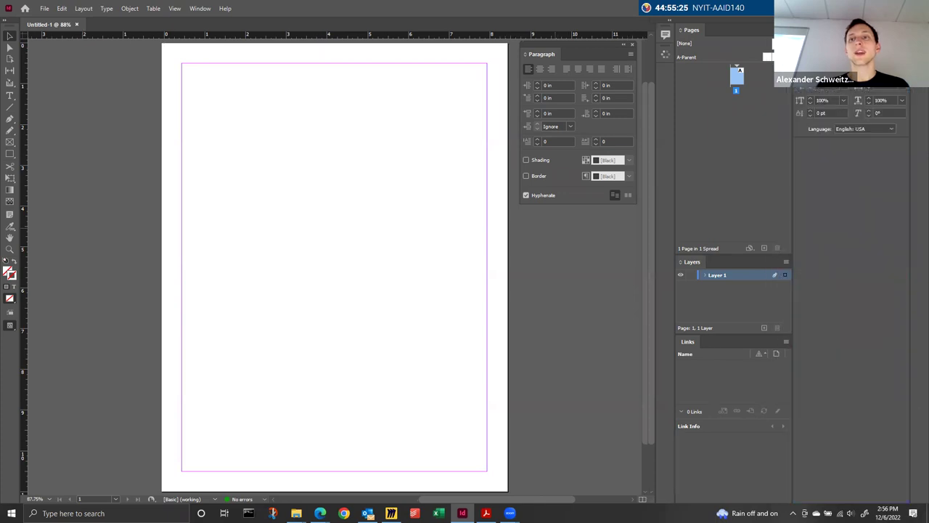
pyautogui.moveTo(835, 80); pyautogui.dragTo(540, 220)
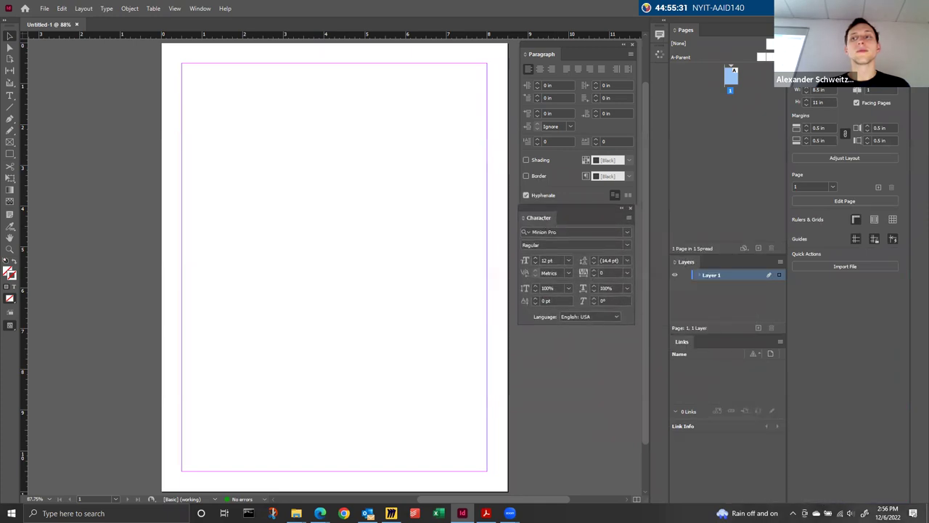
# Step: Dock the floating Paragraph and Character panels as icons in the narrow strip beside the Pages panel
pyautogui.moveTo(578, 49); pyautogui.dragTo(842, 109)
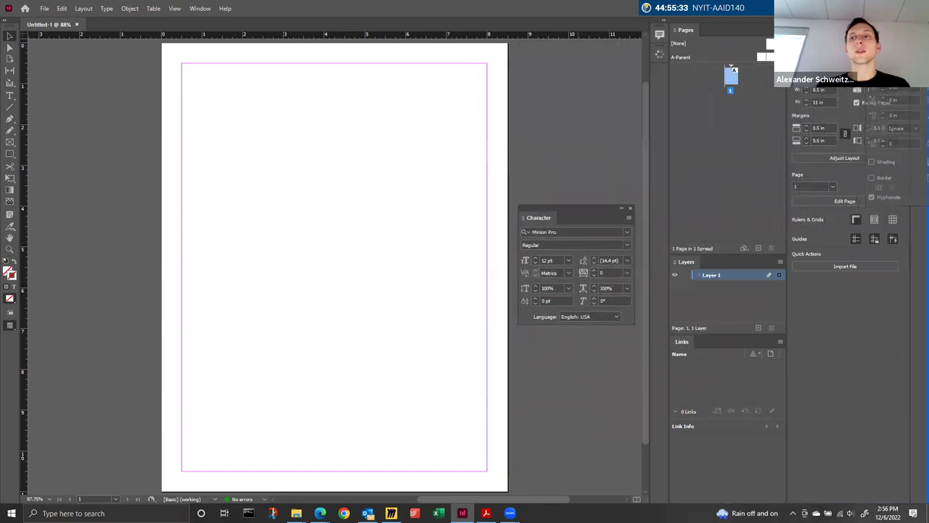
pyautogui.moveTo(542, 205); pyautogui.dragTo(892, 64)
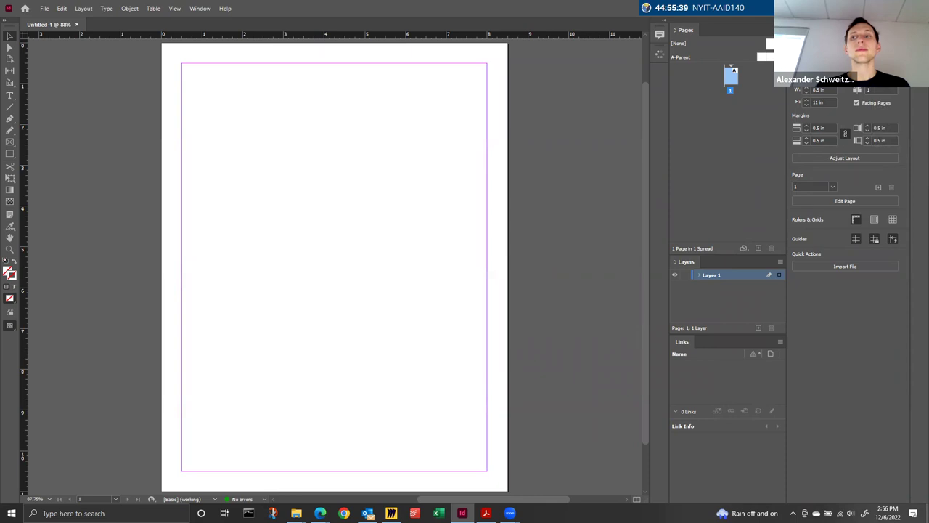
pyautogui.moveTo(669, 66); pyautogui.dragTo(655, 73)
pyautogui.moveTo(652, 102); pyautogui.dragTo(654, 96)
pyautogui.click(782, 218)
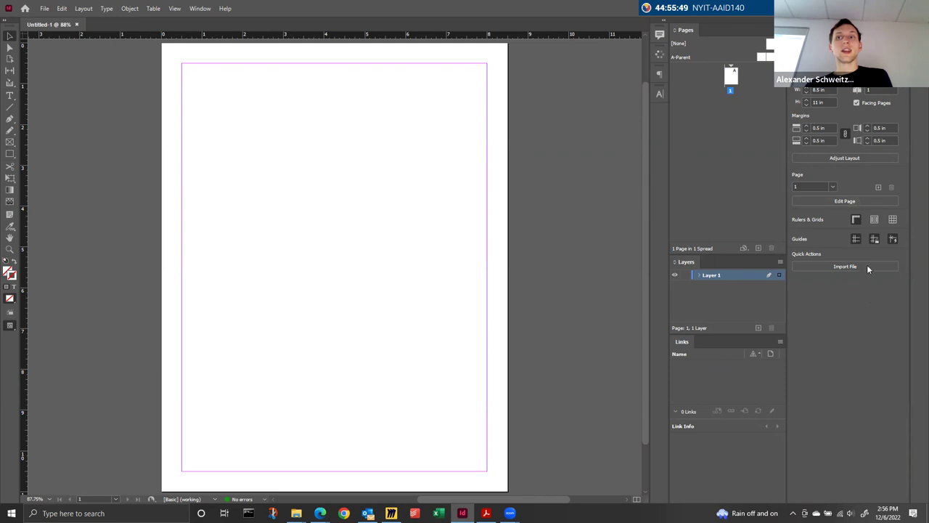
pyautogui.click(205, 8)
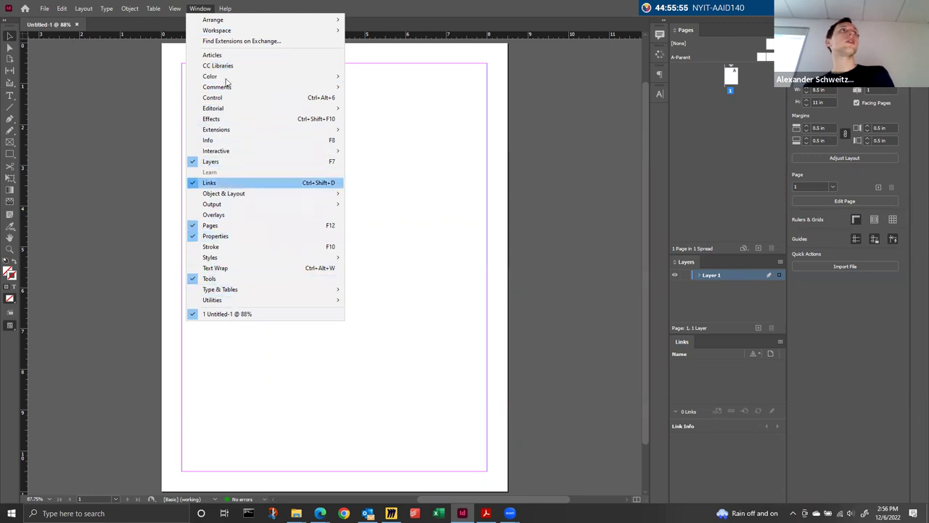
pyautogui.click(445, 121)
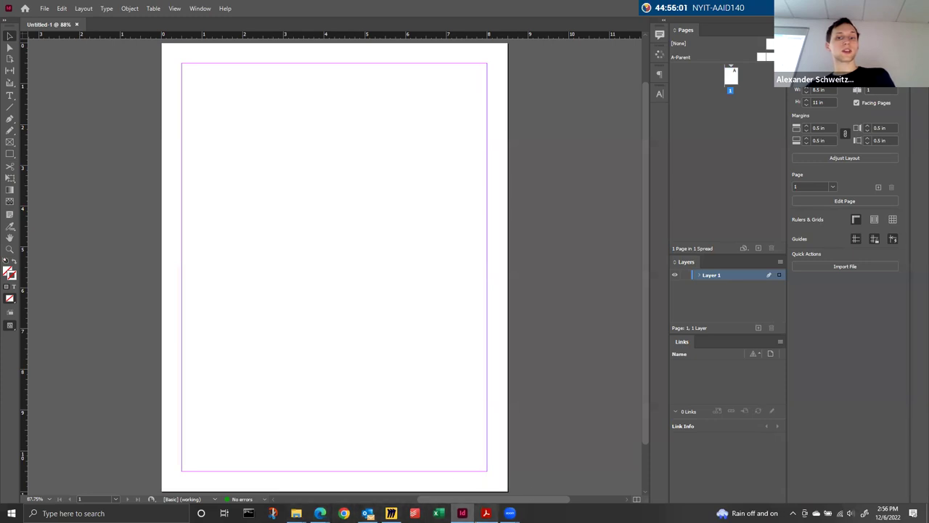
# Step: Create a text frame about 3 in wide in the lower right corner of page 1's margins and enter "Name" as its first line
pyautogui.moveTo(485, 512)
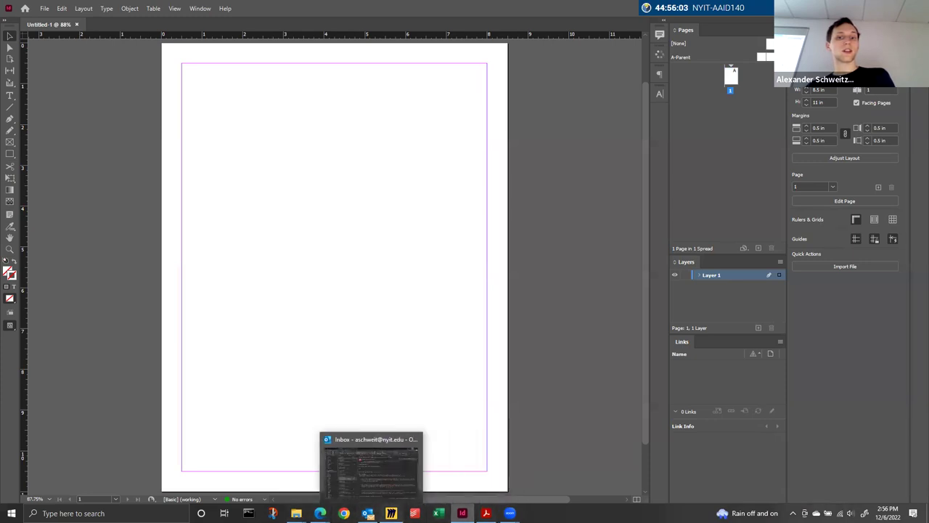
pyautogui.click(391, 512)
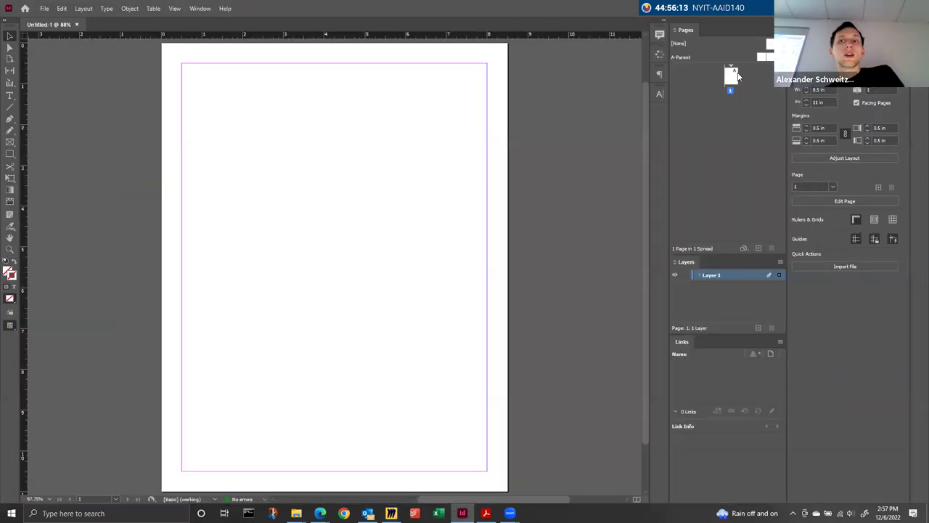
pyautogui.click(732, 75)
pyautogui.click(11, 96)
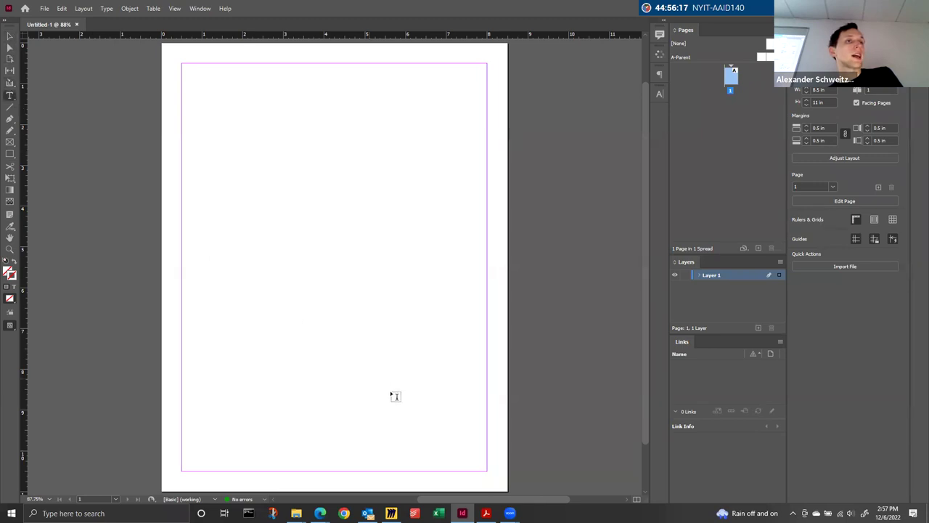
pyautogui.moveTo(438, 448); pyautogui.dragTo(491, 477)
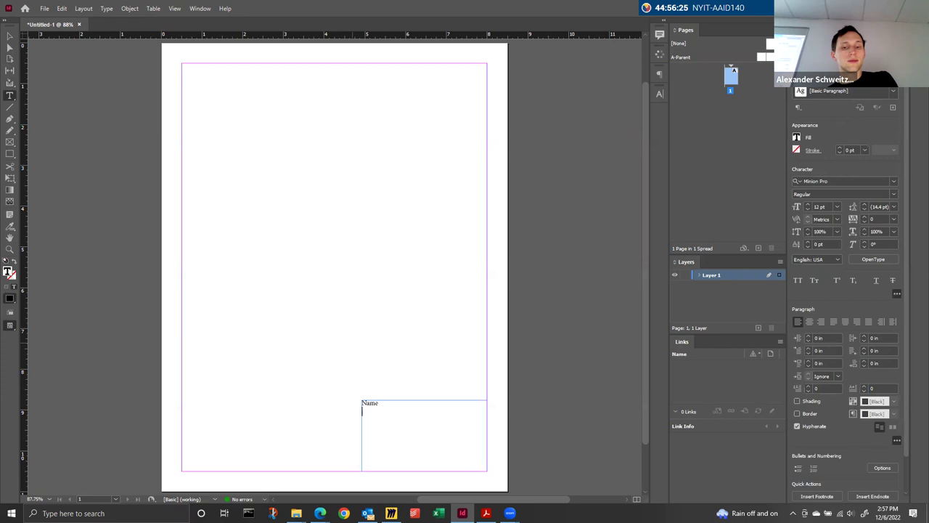
# Step: Consult the cover requirements in Miro and add the lines "AAID140" and "FA22" below Name in the cover text frame
pyautogui.moveTo(485, 513)
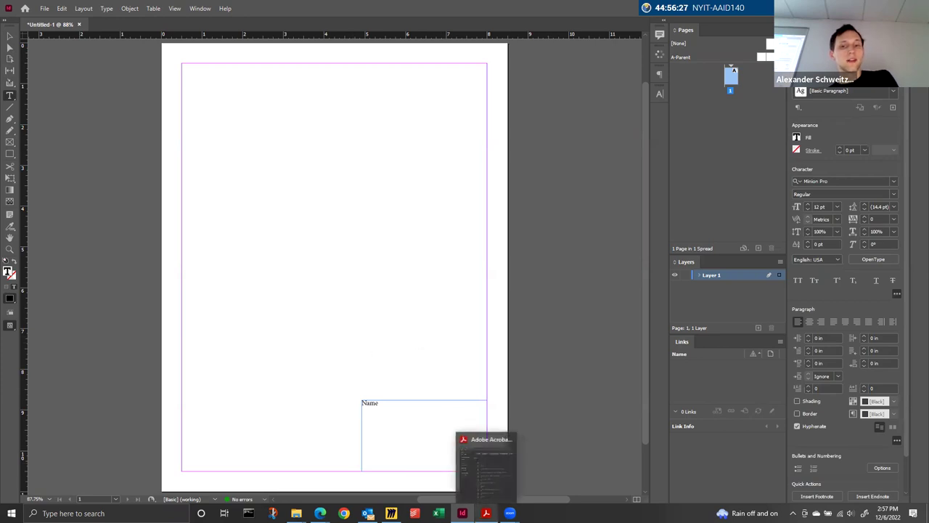
pyautogui.moveTo(391, 514)
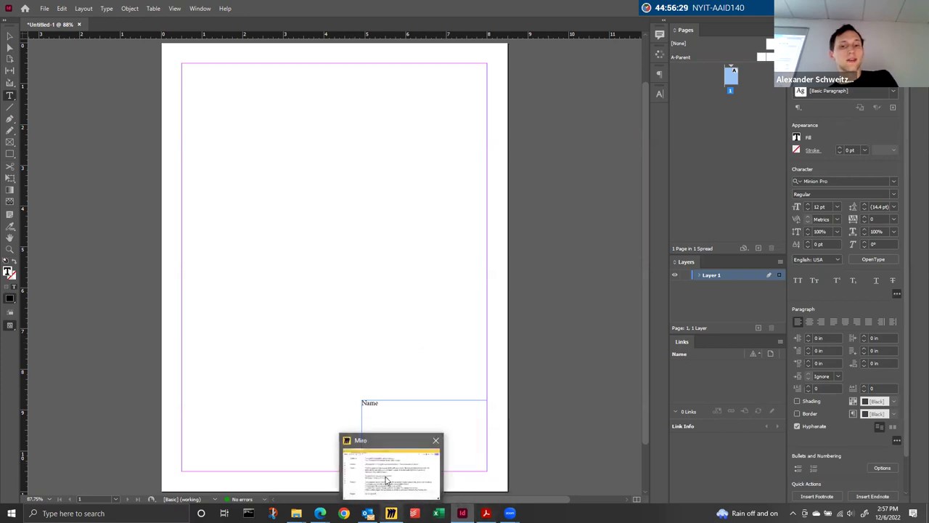
pyautogui.click(387, 479)
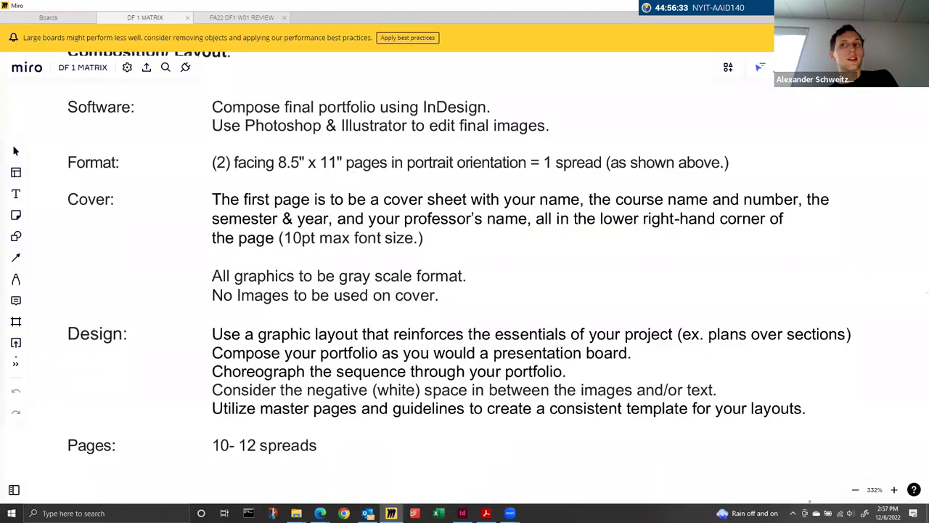
pyautogui.hotkey('alt', 'Tab')
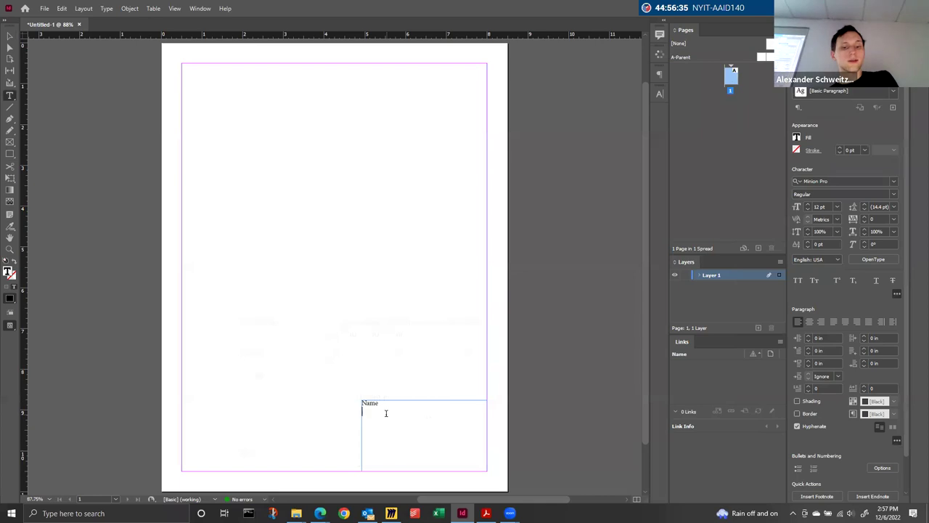
pyautogui.write('14')
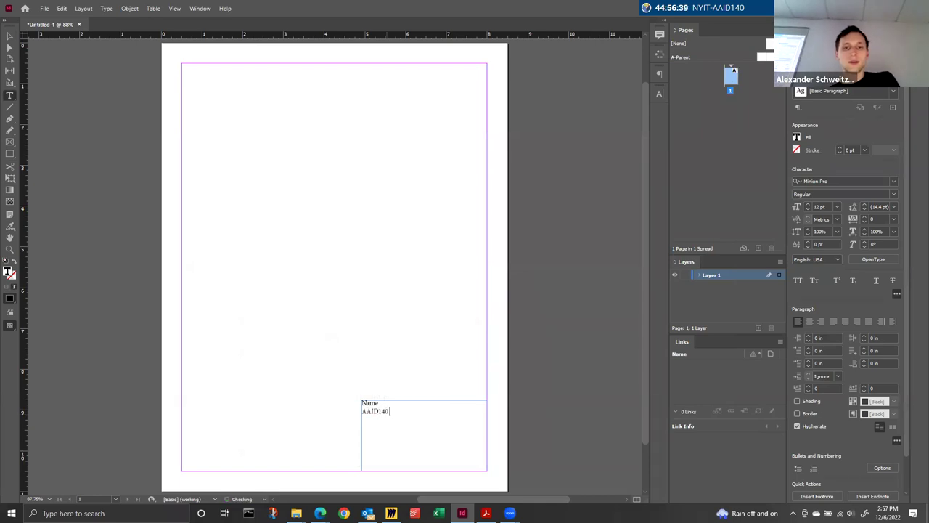
pyautogui.write('0')
pyautogui.press('Return')
pyautogui.write('S')
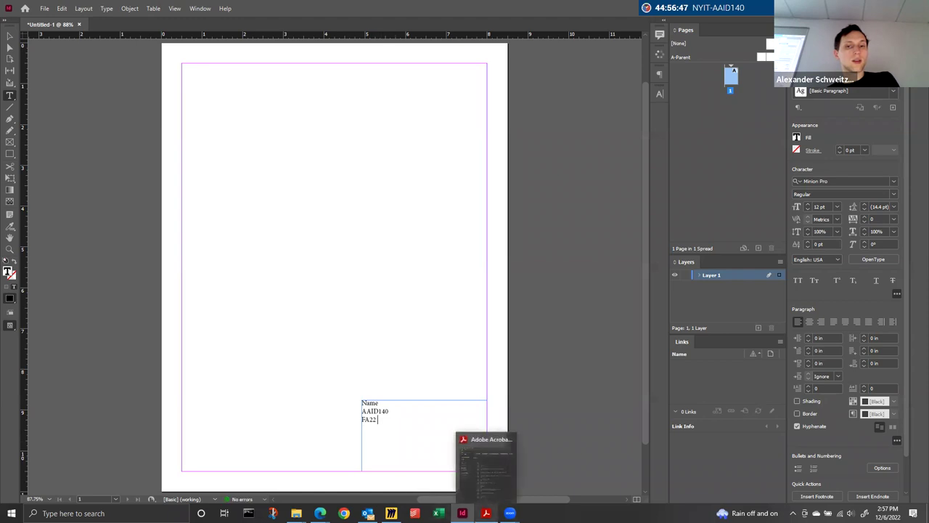
# Step: Recheck the cover requirements in Miro and change the semester line in the cover text to "FALL 2022"
pyautogui.moveTo(391, 512)
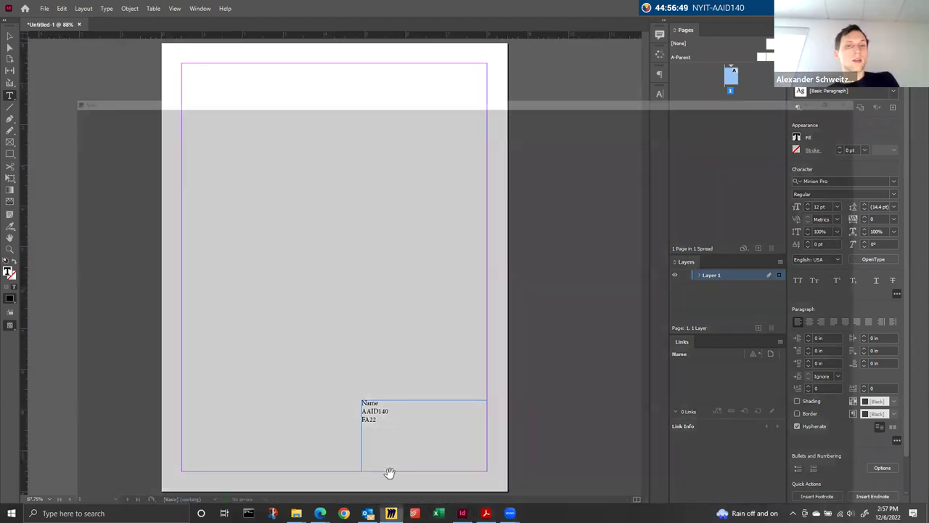
pyautogui.click(390, 475)
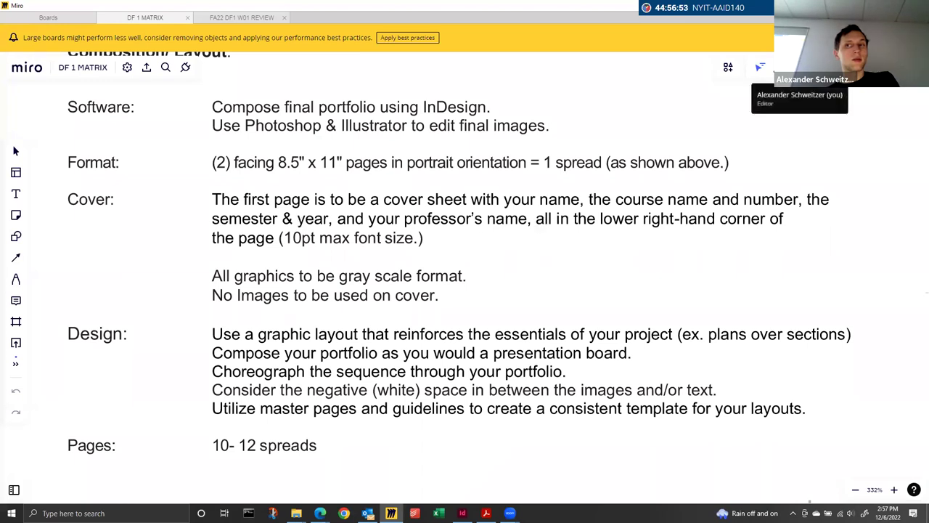
pyautogui.hotkey('alt', 'Tab')
pyautogui.press('Left')
pyautogui.press('BackSpace')
pyautogui.press('BackSpace')
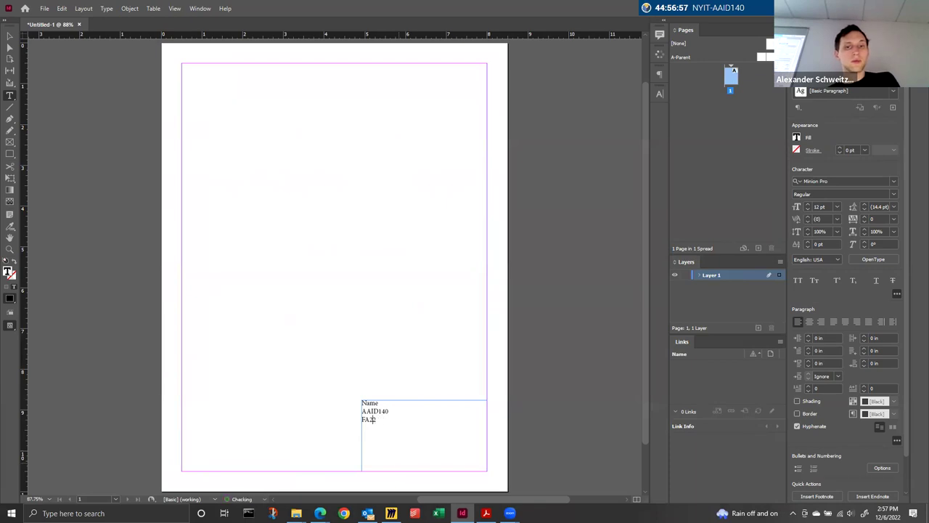
pyautogui.write('L 2')
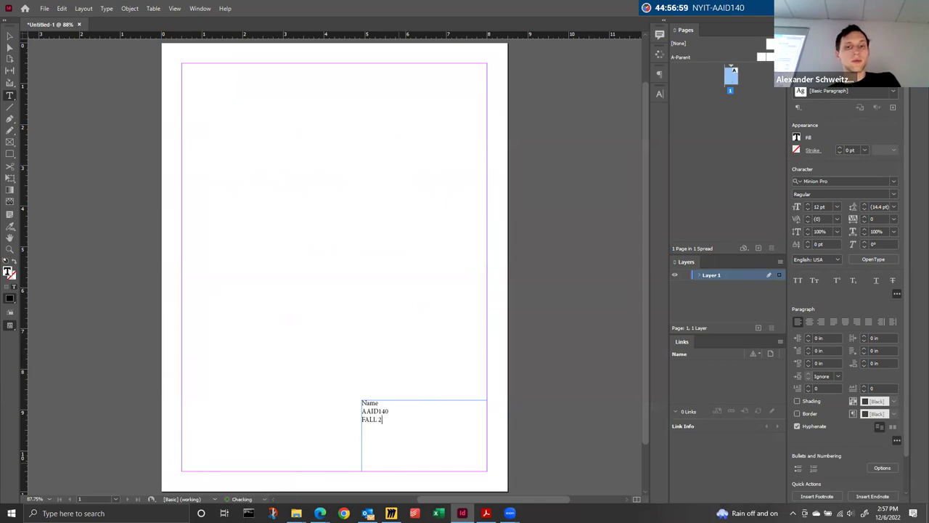
pyautogui.write('022')
# Step: Add a fourth line to the cover text with the word "PROFESSOR" followed by the professor's name
pyautogui.press('Return')
pyautogui.write('ALEX SCHWEITZER')
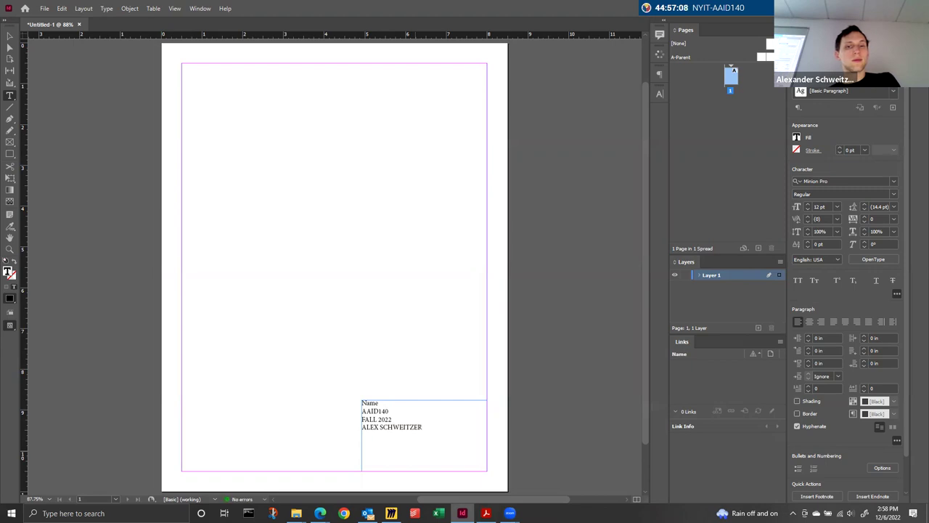
pyautogui.write('PROFESSOR')
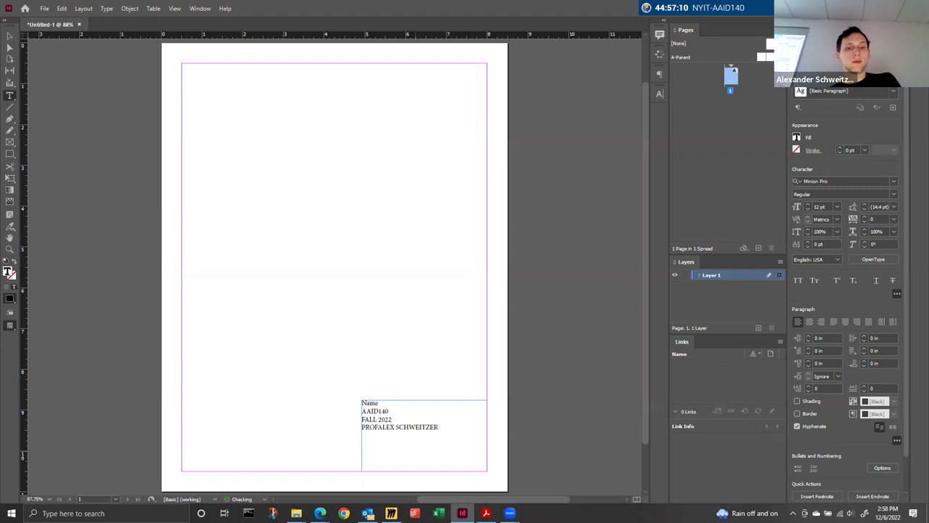
# Step: Extend the course line to "AAID140 VISUALIZATION I", keep "FALL 2022" on its own line, and replace the first line with "STUDENT NAME"
pyautogui.click(411, 410)
pyautogui.press('Delete')
pyautogui.write('VISUALIZATION')
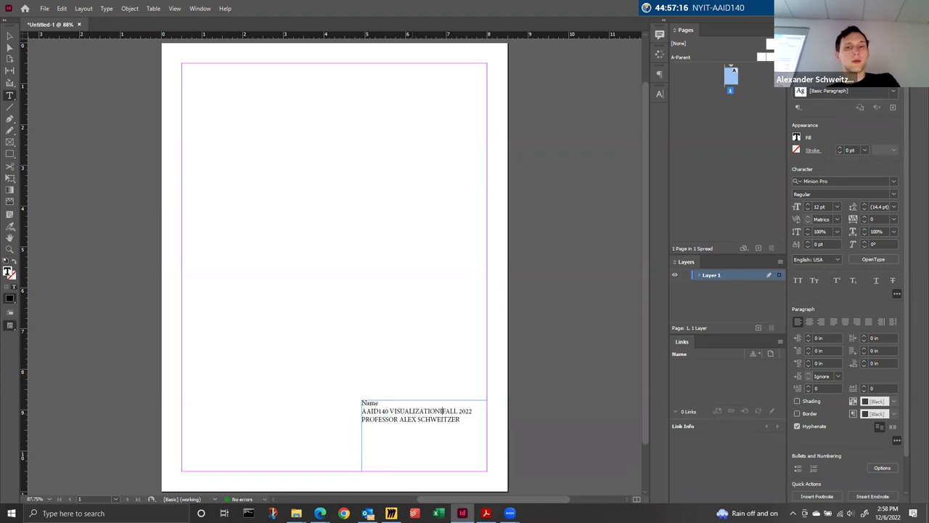
pyautogui.write(' I')
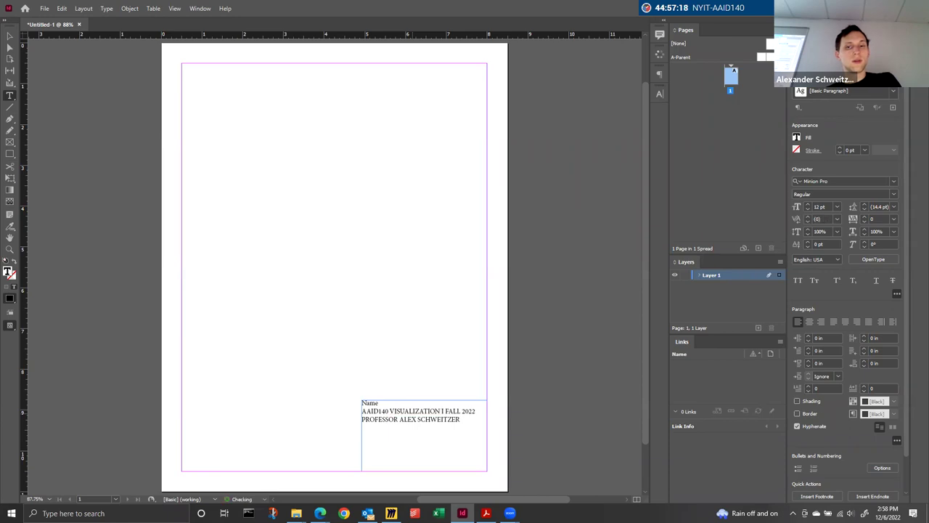
pyautogui.press('Return')
pyautogui.doubleClick(398, 398)
pyautogui.write('STUDENT')
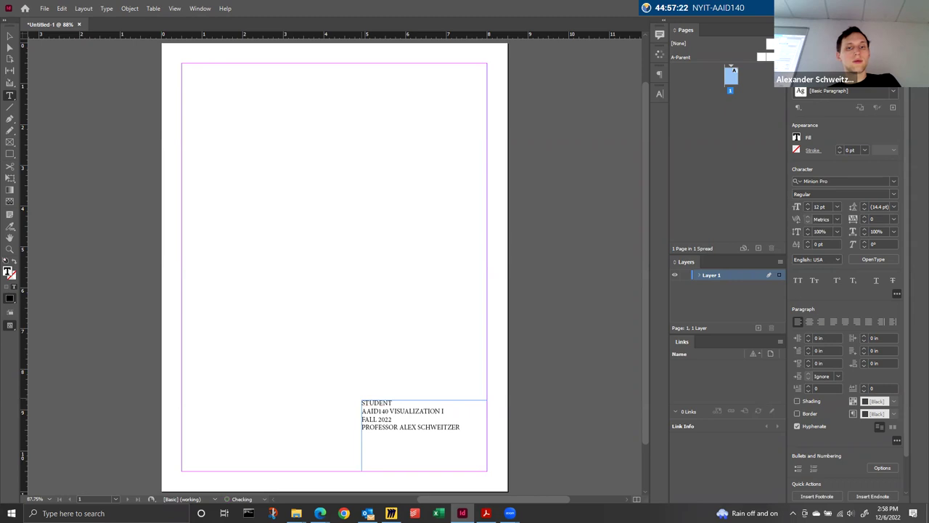
# Step: Set all four lines of the cover text to a font size of 10 pt
pyautogui.click(10, 35)
pyautogui.doubleClick(464, 435)
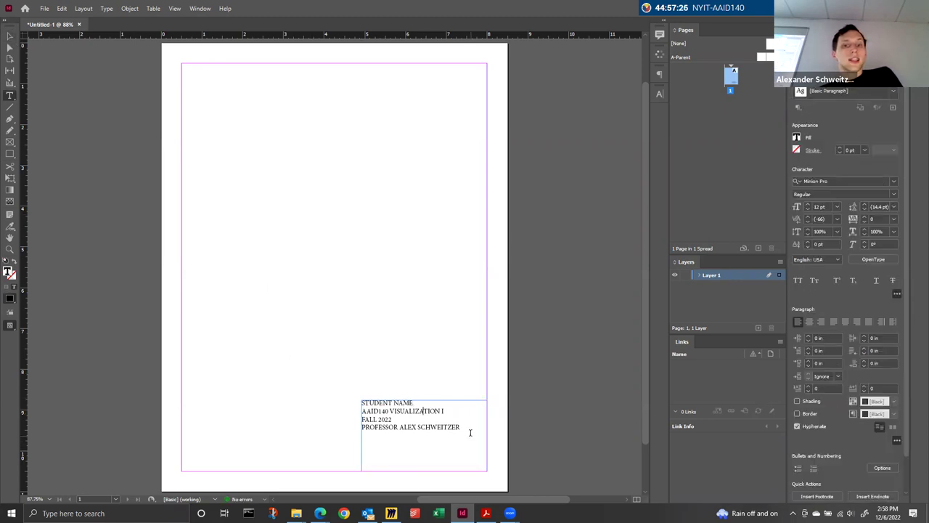
pyautogui.hotkey('ctrl', 'a')
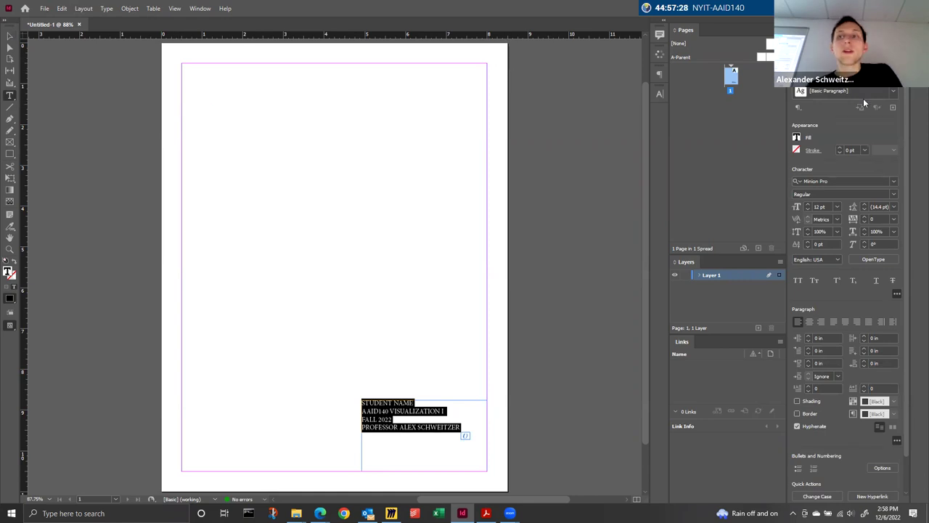
pyautogui.click(807, 210)
pyautogui.click(807, 210)
pyautogui.click(268, 198)
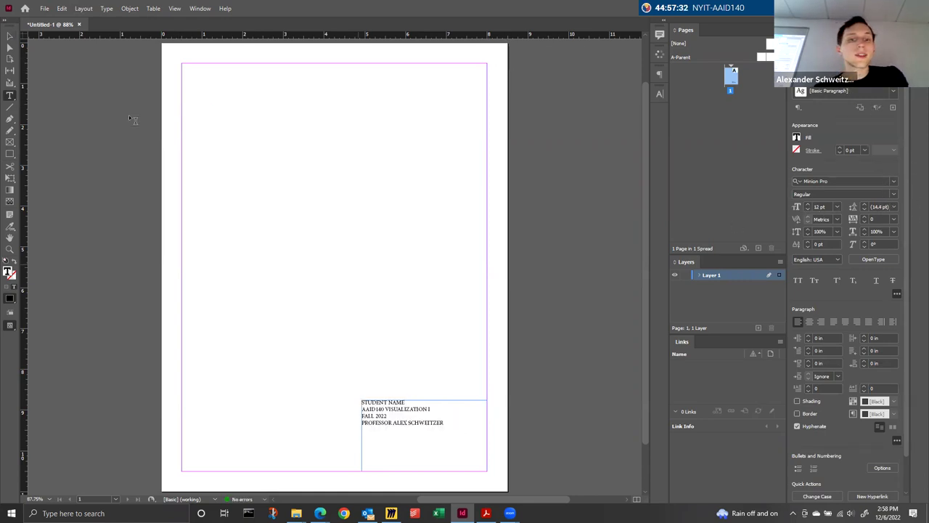
# Step: Shrink the cover text frame to fit its four lines and move it into the lower right corner of page 1's margins
pyautogui.press('v')
pyautogui.click(432, 459)
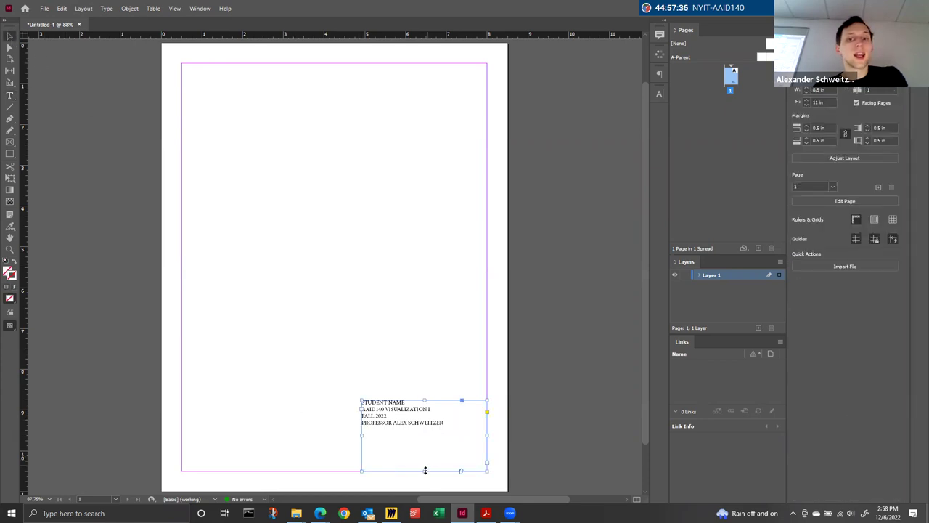
pyautogui.moveTo(423, 470); pyautogui.dragTo(426, 426)
pyautogui.moveTo(427, 428); pyautogui.dragTo(427, 429)
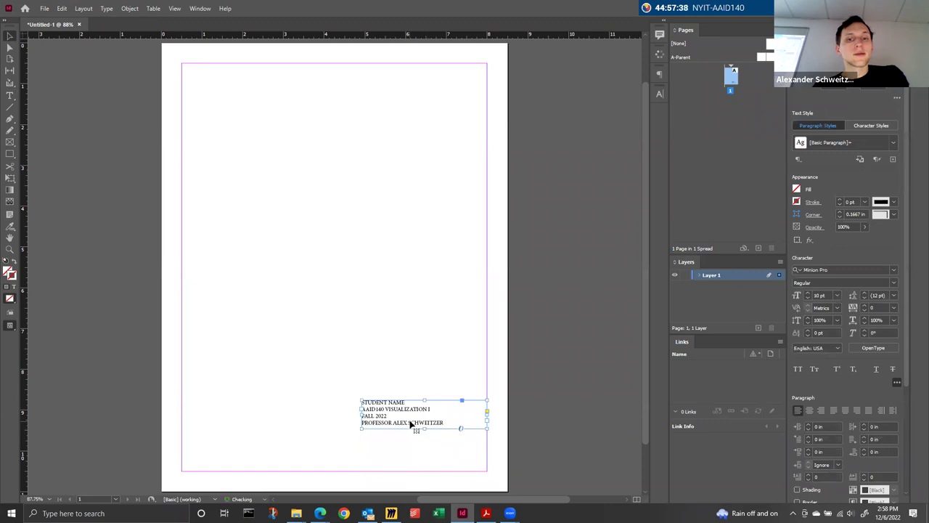
pyautogui.moveTo(362, 413); pyautogui.dragTo(437, 470)
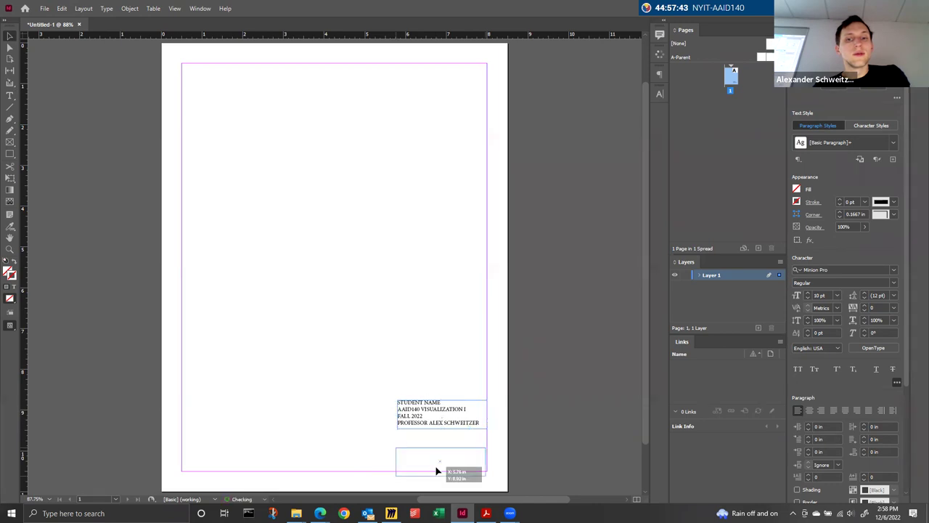
pyautogui.moveTo(436, 470); pyautogui.dragTo(439, 464)
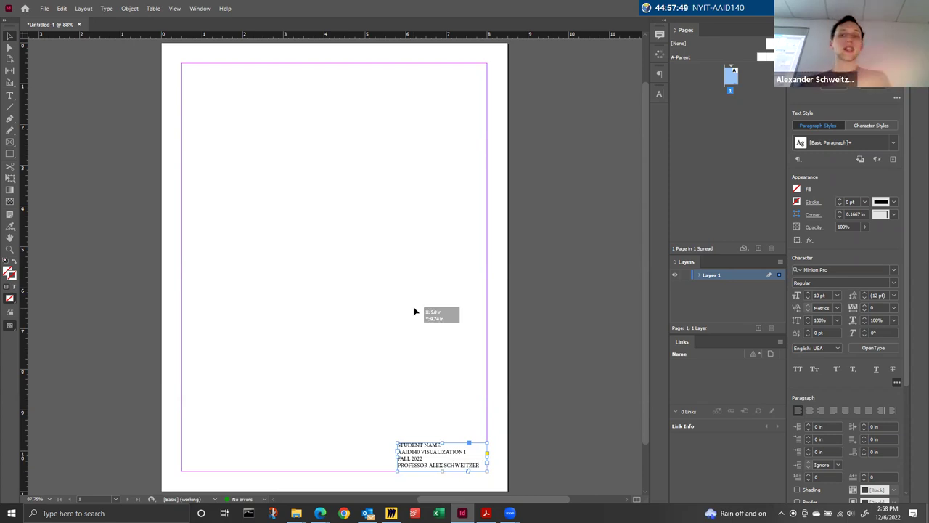
pyautogui.click(412, 275)
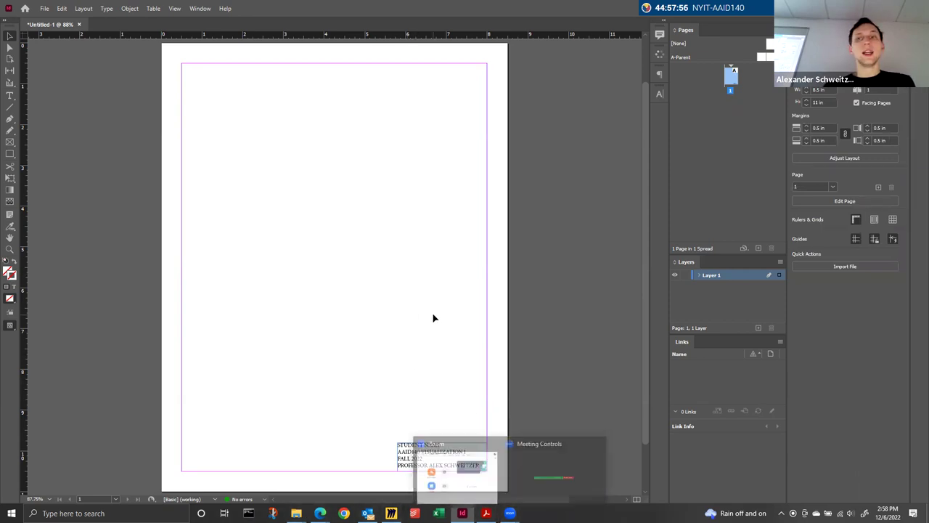
# Step: Add twelve pages to the document for a total of 13 pages
pyautogui.click(723, 190)
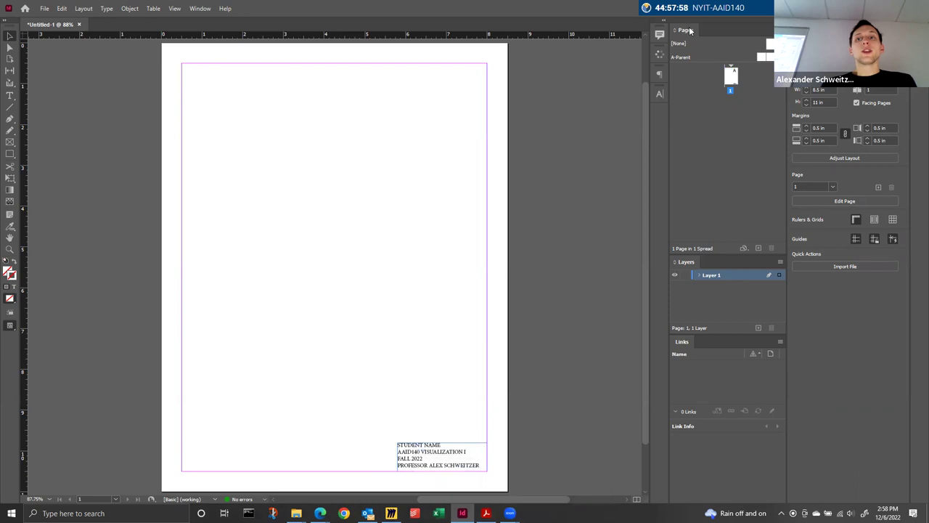
pyautogui.click(759, 249)
pyautogui.click(758, 249)
pyautogui.click(758, 249)
pyautogui.click(758, 249)
pyautogui.click(758, 249)
pyautogui.click(759, 249)
pyautogui.click(759, 249)
pyautogui.click(759, 249)
pyautogui.click(759, 249)
pyautogui.click(759, 249)
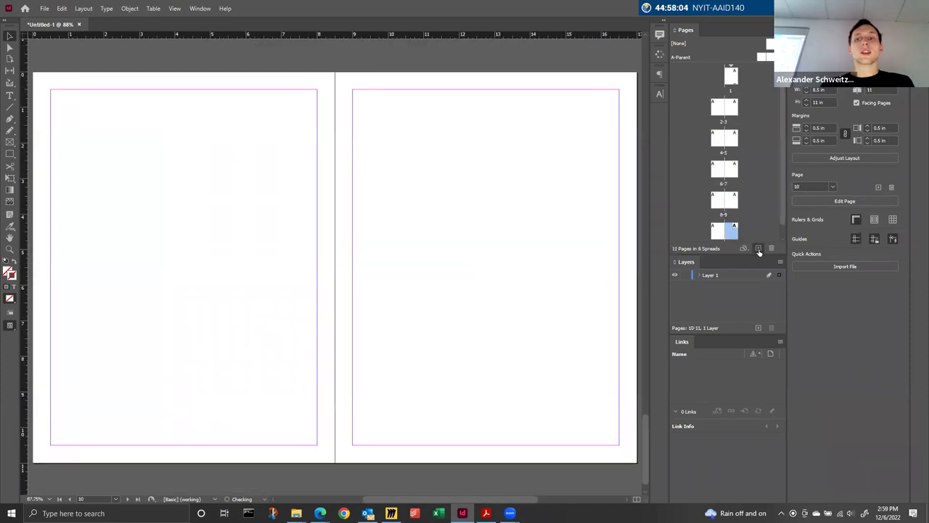
pyautogui.click(759, 249)
pyautogui.click(758, 249)
# Step: Look over the page thumbnails and bring the full spread of pages 2-3 into view
pyautogui.scroll(1, 739, 151)
pyautogui.click(715, 114)
pyautogui.keyDown('shift'); pyautogui.click(729, 111); pyautogui.keyUp('shift')
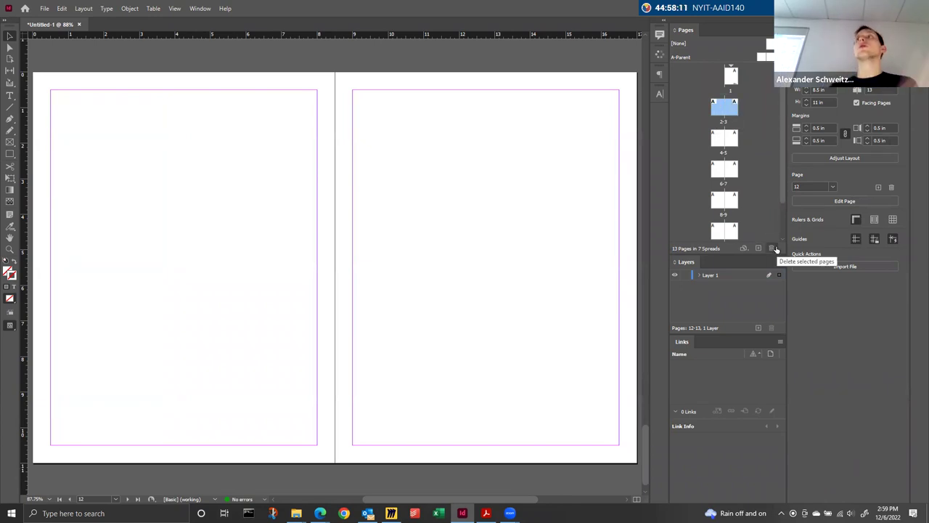
pyautogui.hscroll(2, 423, 257)
pyautogui.hscroll(-3, 424, 259)
pyautogui.click(729, 82)
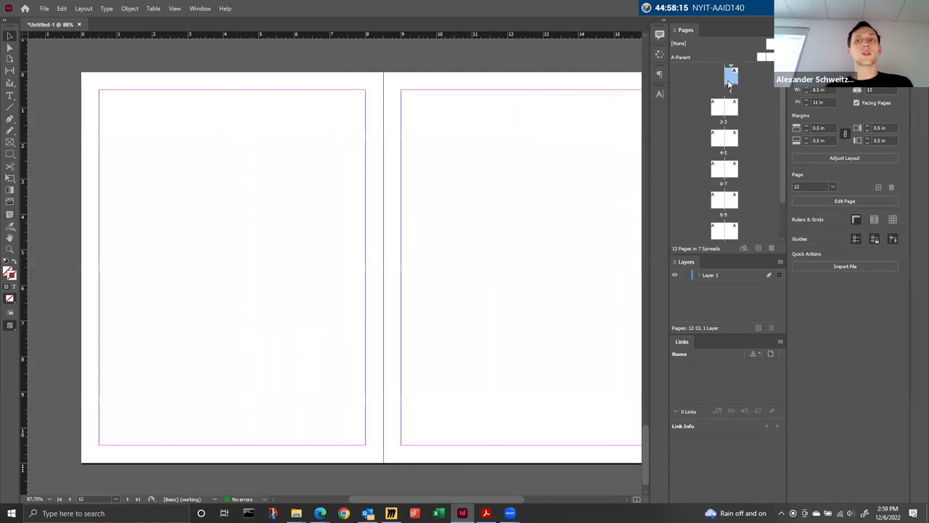
pyautogui.doubleClick(730, 82)
pyautogui.doubleClick(732, 109)
pyautogui.click(734, 112)
pyautogui.click(723, 120)
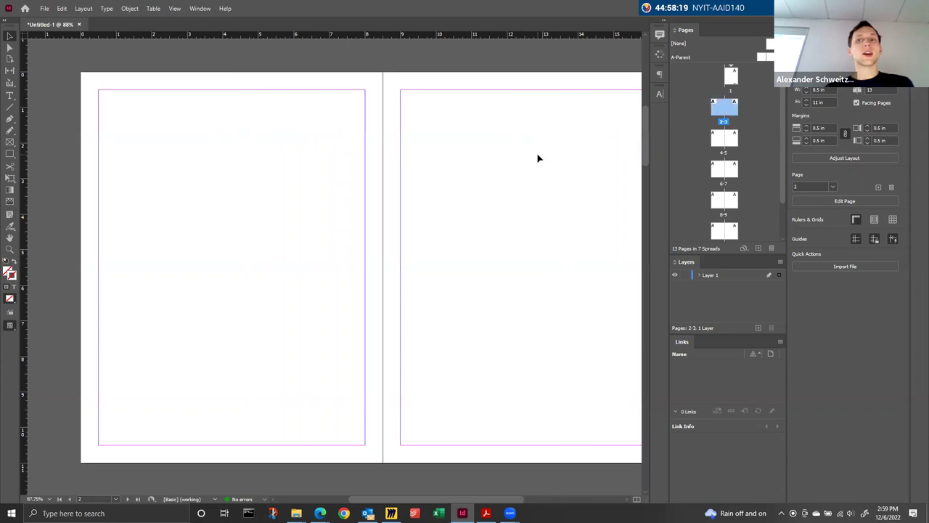
pyautogui.moveTo(533, 245)
pyautogui.mouseDown()
pyautogui.moveTo(481, 249)
pyautogui.moveTo(542, 249)
pyautogui.mouseUp()
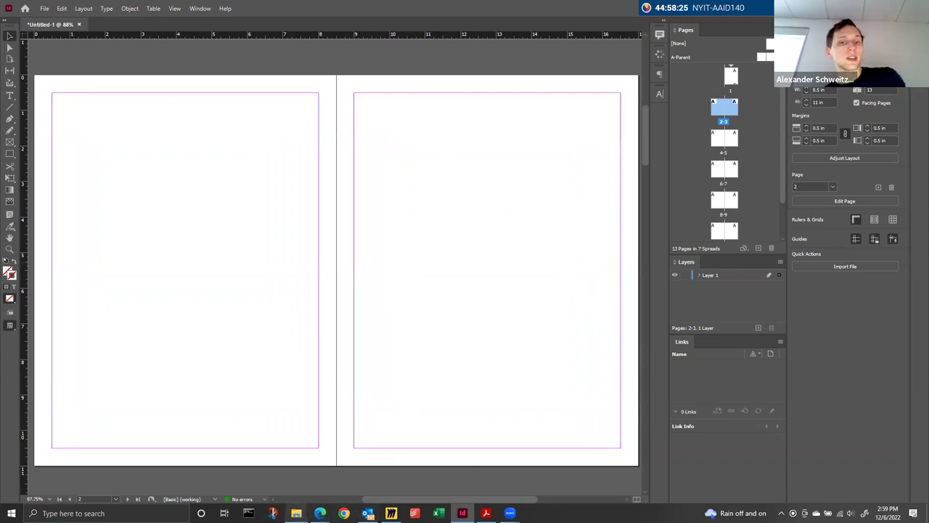
# Step: Switch to the Miro board and read the portfolio requirements for spread count, communication and graphics, and file and photo management
pyautogui.moveTo(320, 513)
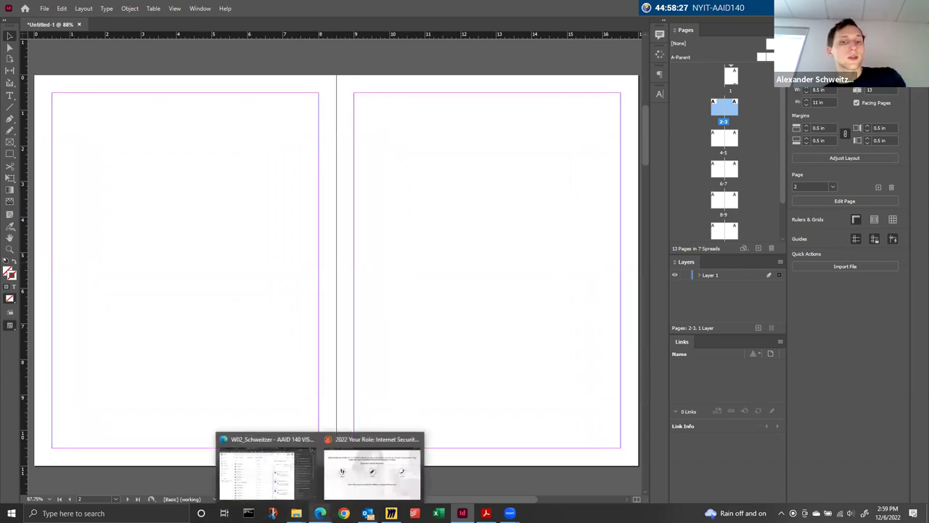
pyautogui.moveTo(508, 511)
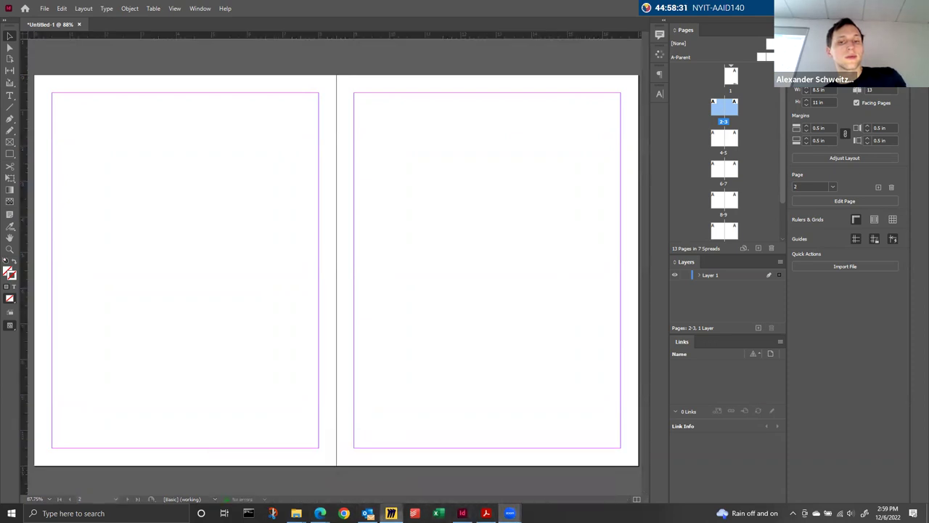
pyautogui.click(392, 512)
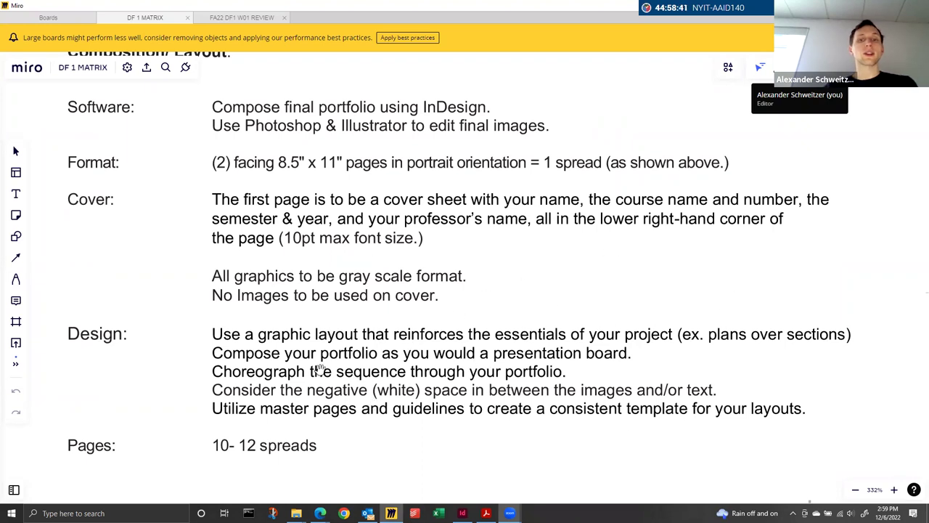
pyautogui.scroll(-5, 417, 323)
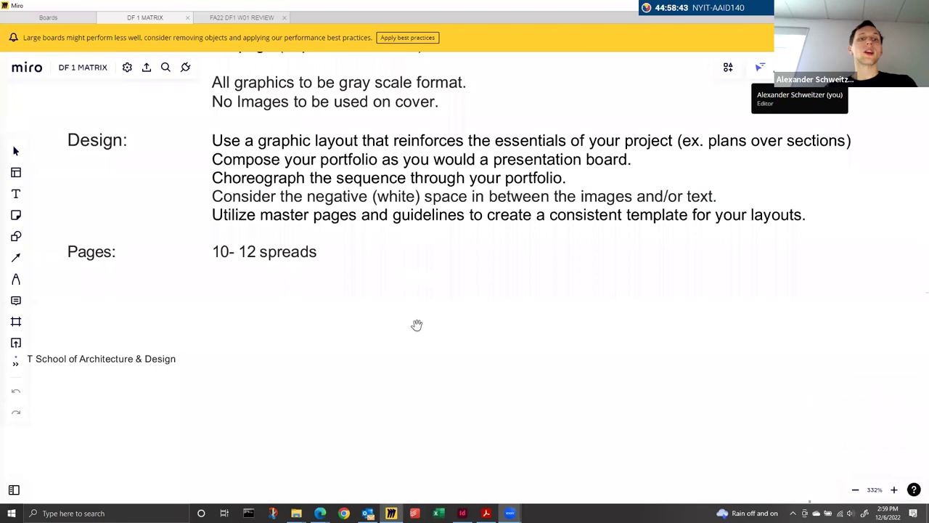
pyautogui.scroll(-6, 416, 325)
pyautogui.scroll(-3, 418, 325)
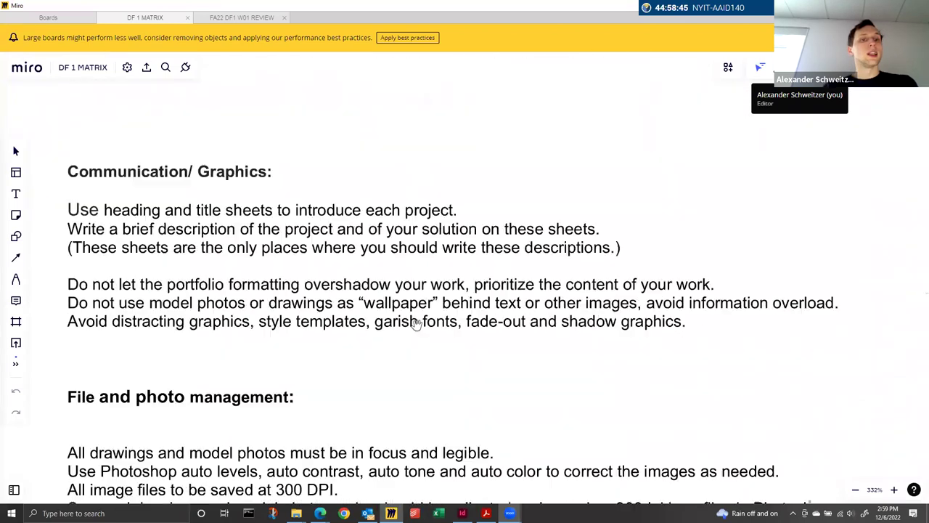
pyautogui.scroll(-1, 417, 324)
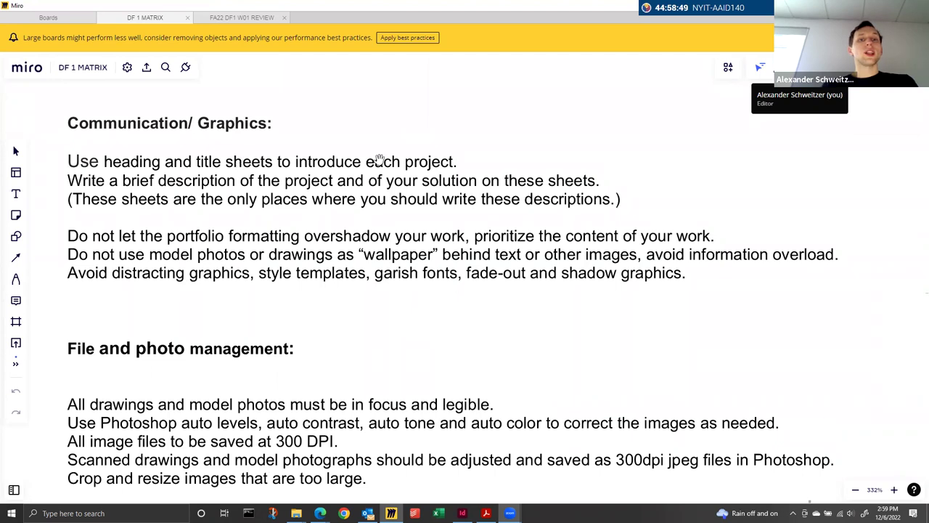
# Step: Return to InDesign, create a text frame about 1.8 in wide in page 2's upper left margin corner, and enter "1A"
pyautogui.hotkey('alt', 'Tab')
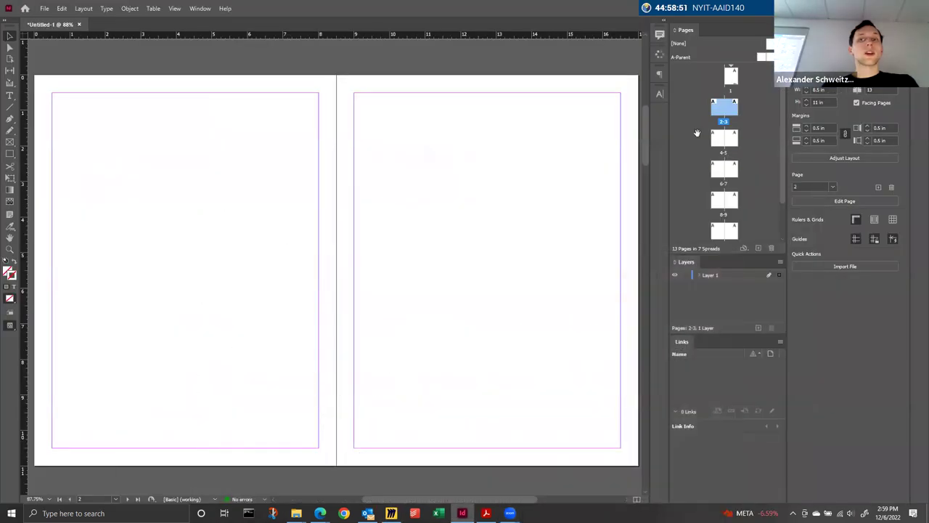
pyautogui.click(10, 95)
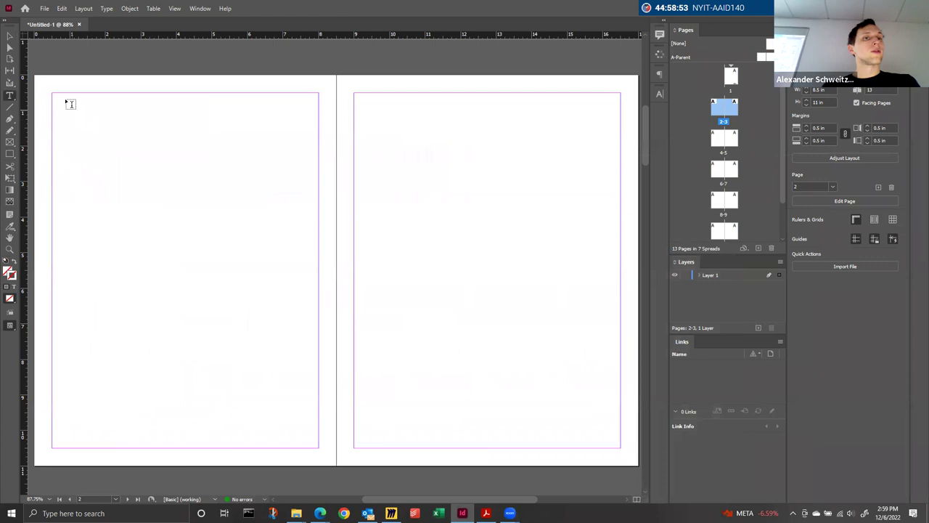
pyautogui.moveTo(54, 94); pyautogui.dragTo(116, 133)
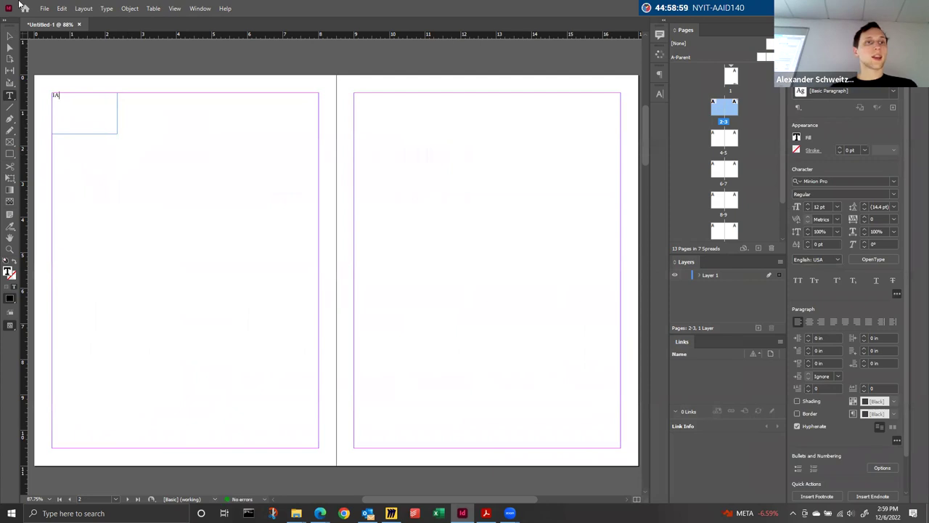
pyautogui.click(10, 35)
# Step: Change the font of the "1A" text on page 2 to Source Code Pro, with the font list filters cleared
pyautogui.press('t')
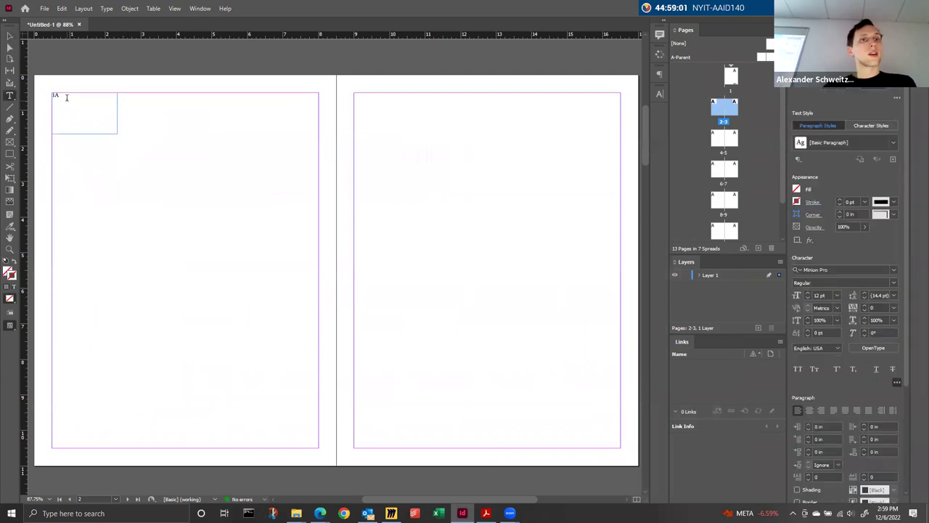
pyautogui.click(52, 102)
pyautogui.doubleClick(62, 95)
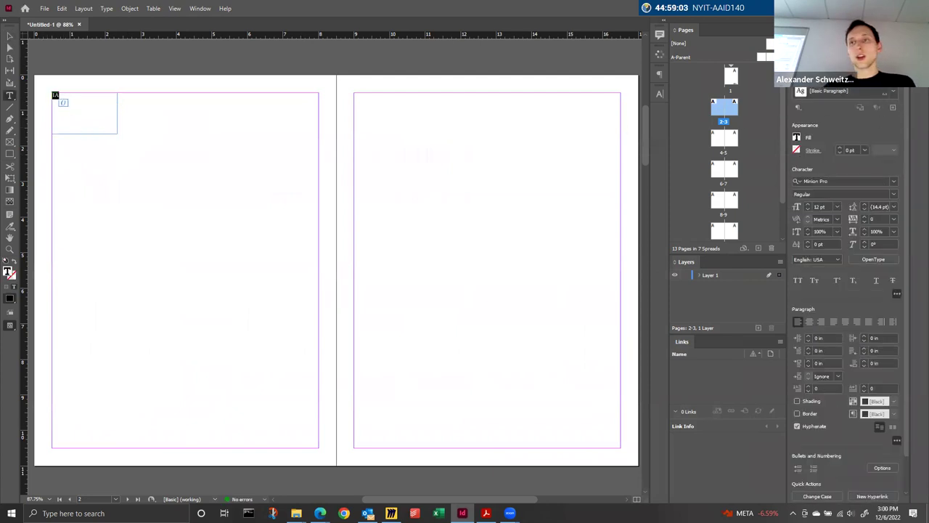
pyautogui.click(891, 183)
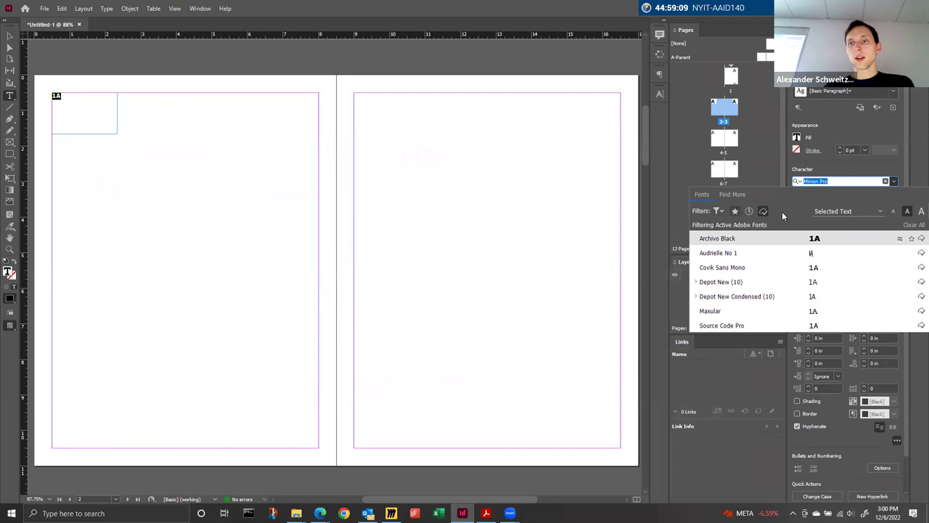
pyautogui.click(735, 210)
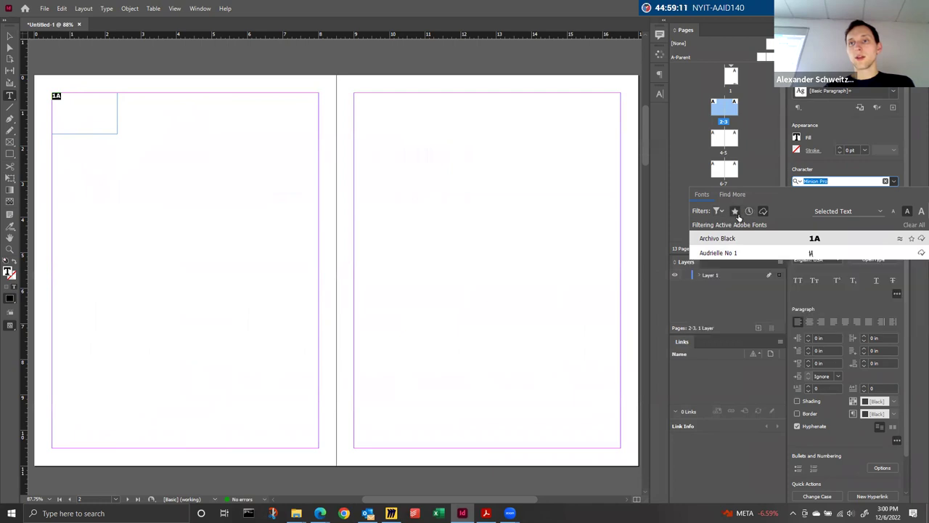
pyautogui.click(763, 211)
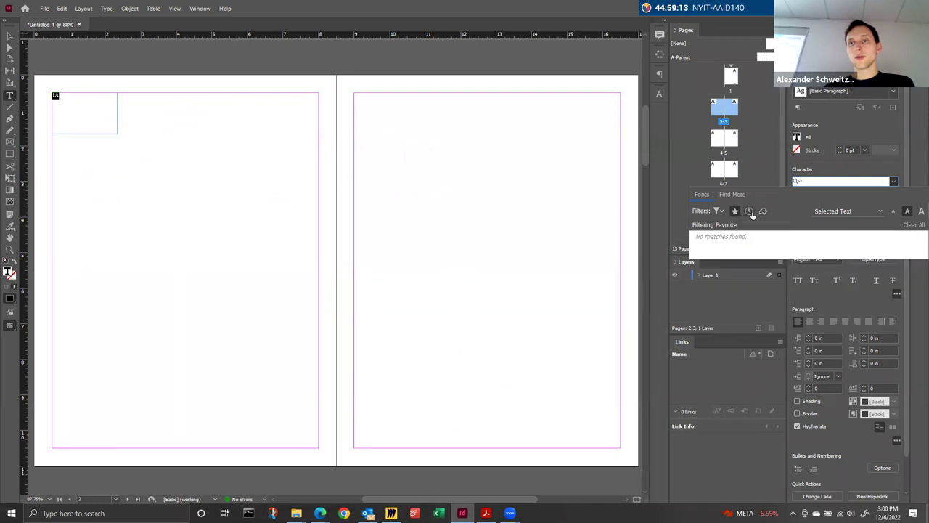
pyautogui.click(749, 211)
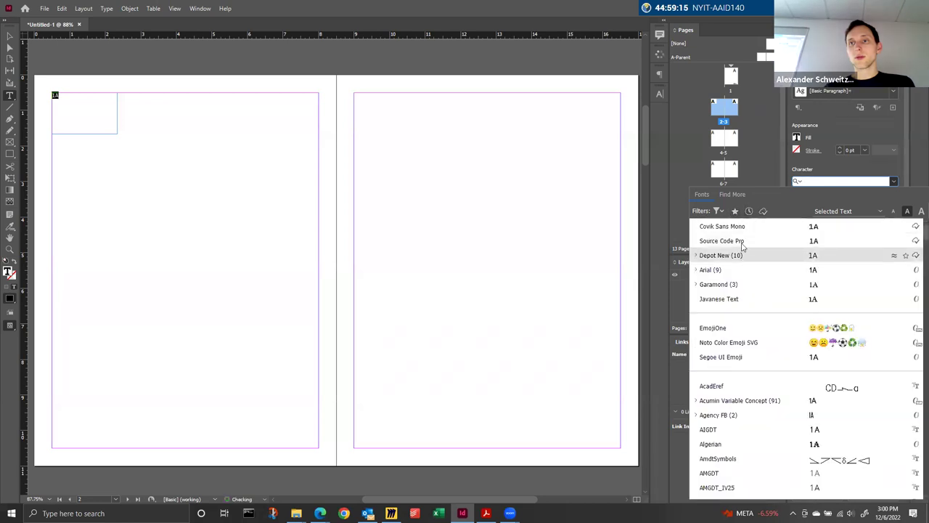
pyautogui.click(742, 241)
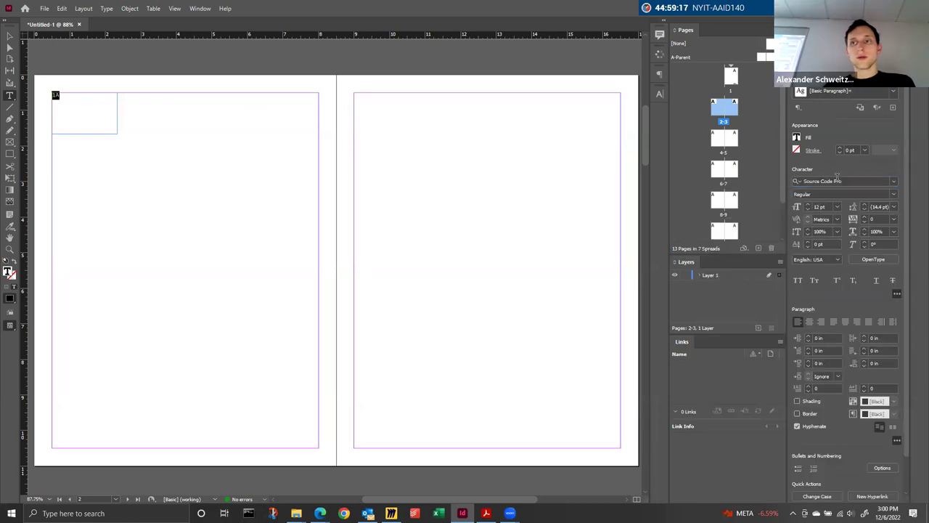
# Step: Set the font size of the "1A" text on page 2 to 42 pt
pyautogui.click(807, 206)
pyautogui.click(810, 205)
pyautogui.click(810, 205)
pyautogui.click(810, 206)
pyautogui.click(810, 205)
pyautogui.click(196, 165)
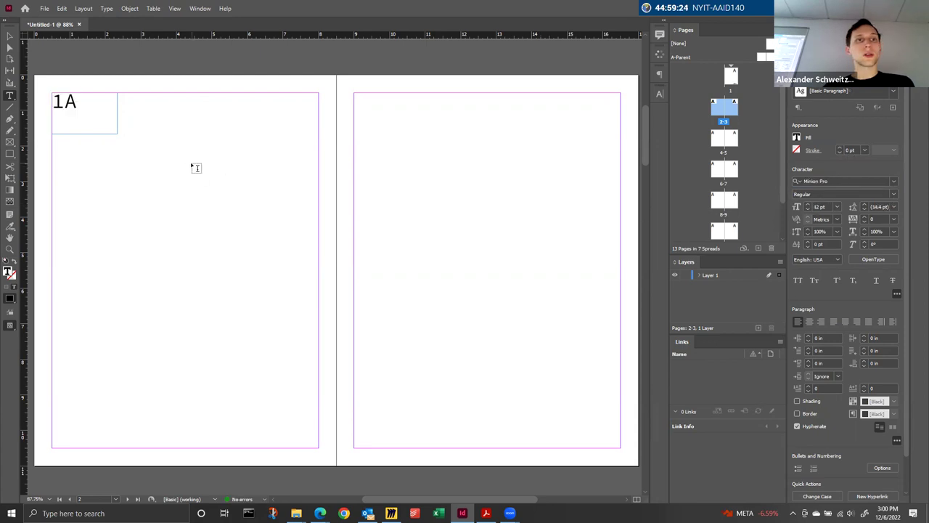
# Step: Shrink the "1A" text frame on page 2 to fit its text
pyautogui.click(66, 119)
pyautogui.doubleClick(66, 105)
pyautogui.press('Escape')
pyautogui.doubleClick(117, 132)
# Step: Duplicate the "1A" frame, place the copy just right of the original along the top margin, and replace its text with "TITLE"
pyautogui.hotkey('ctrl', 'c')
pyautogui.hotkey('ctrl', 'v')
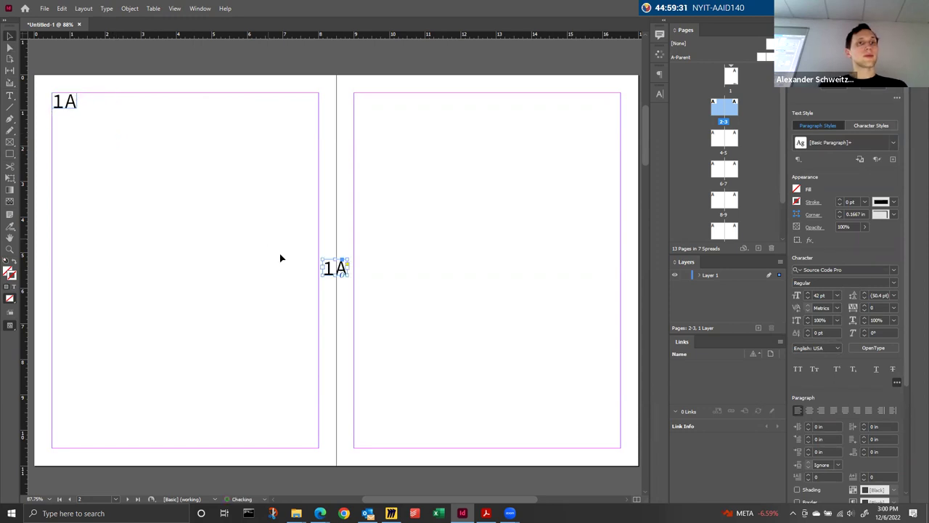
pyautogui.moveTo(331, 269); pyautogui.dragTo(94, 102)
pyautogui.doubleClick(103, 106)
pyautogui.hotkey('ctrl', 'a')
pyautogui.write('TI')
pyautogui.press('BackSpace')
pyautogui.press('BackSpace')
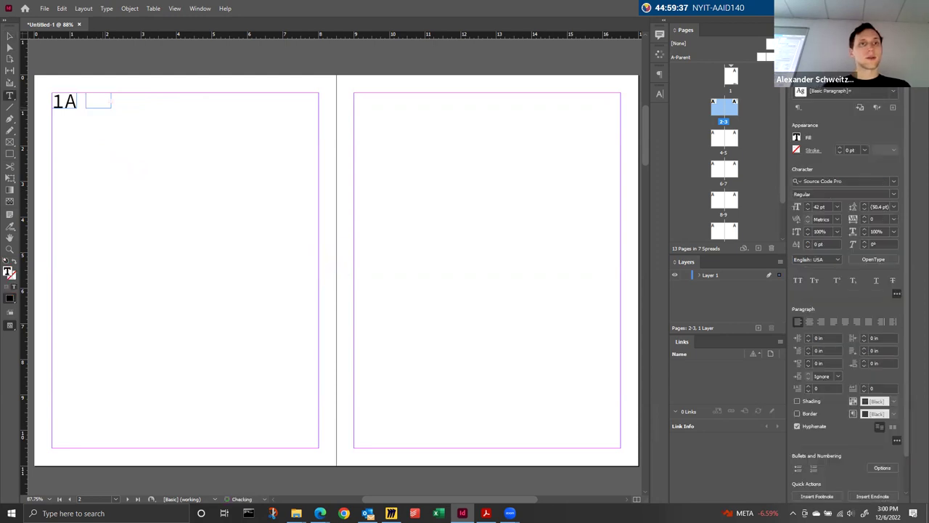
pyautogui.click(120, 160)
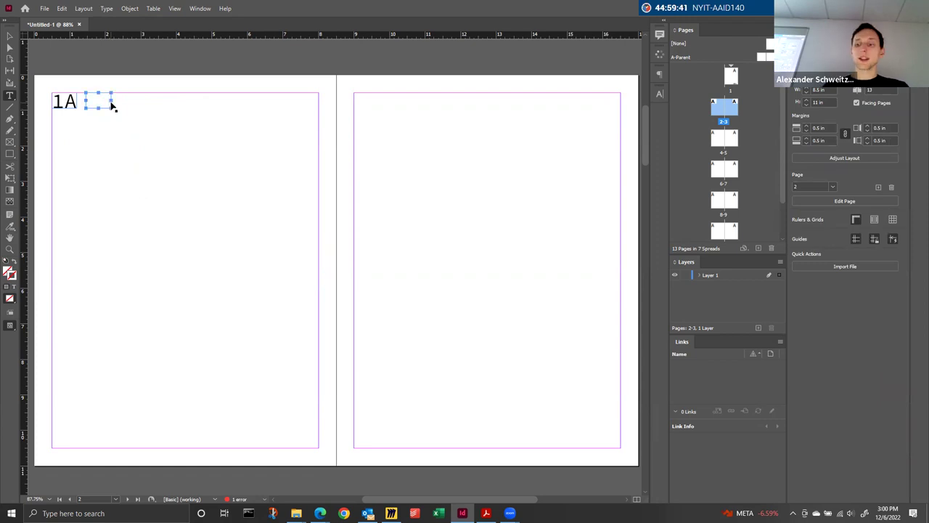
# Step: Fit the new title frame to its overset text
pyautogui.hotkey('ctrl', '=')
pyautogui.hotkey('ctrl', '=')
pyautogui.hotkey('ctrl', '=')
pyautogui.hotkey('ctrl', '=')
pyautogui.scroll(10, 115, 113)
pyautogui.hscroll(-10, 176, 178)
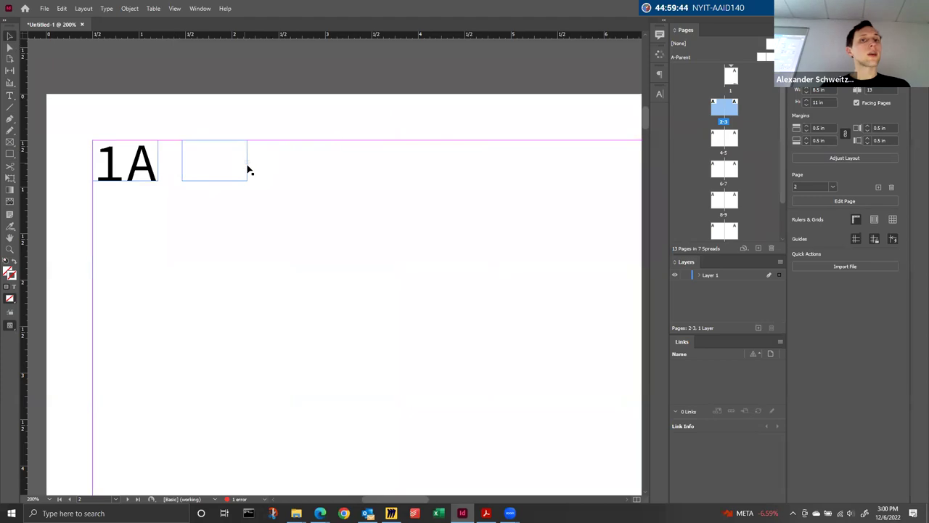
pyautogui.click(248, 174)
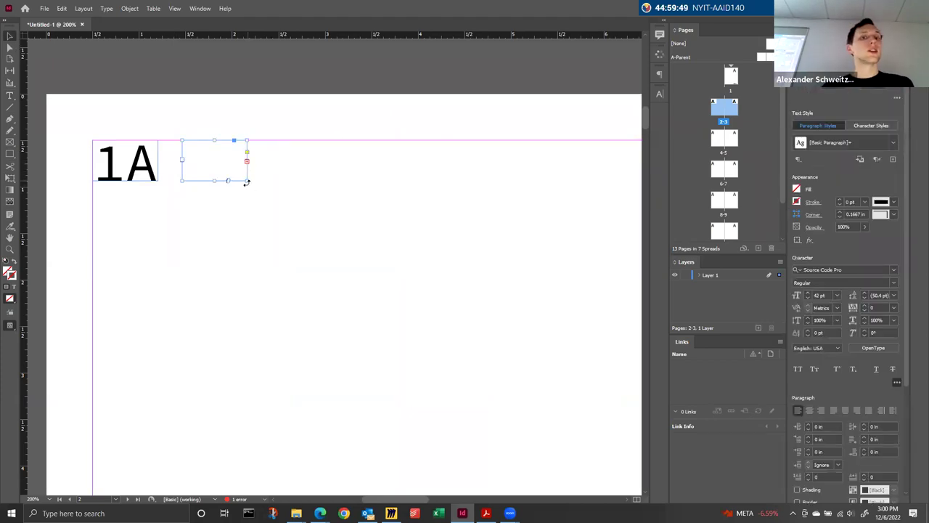
pyautogui.doubleClick(247, 180)
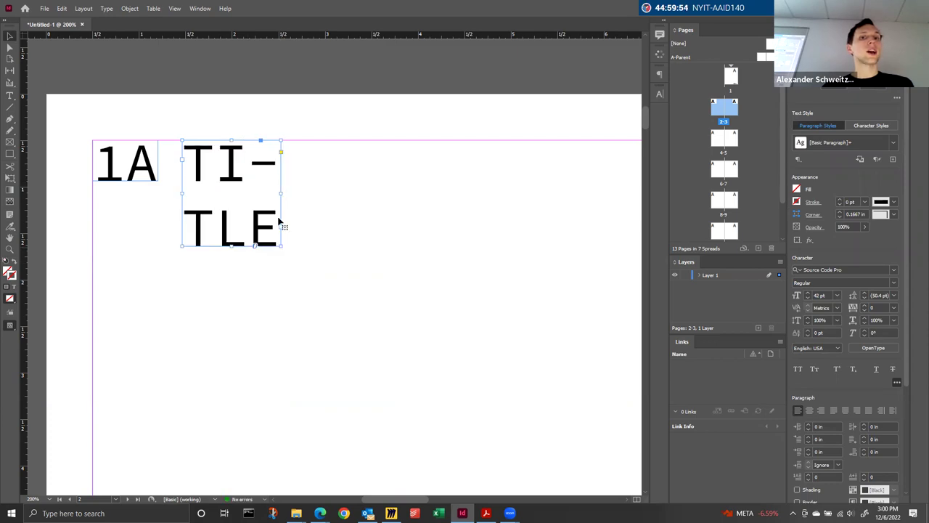
# Step: Resize the "TITLE" frame to about 1.8 in wide and one line high so the word fits without hyphenation
pyautogui.moveTo(280, 194); pyautogui.dragTo(397, 200)
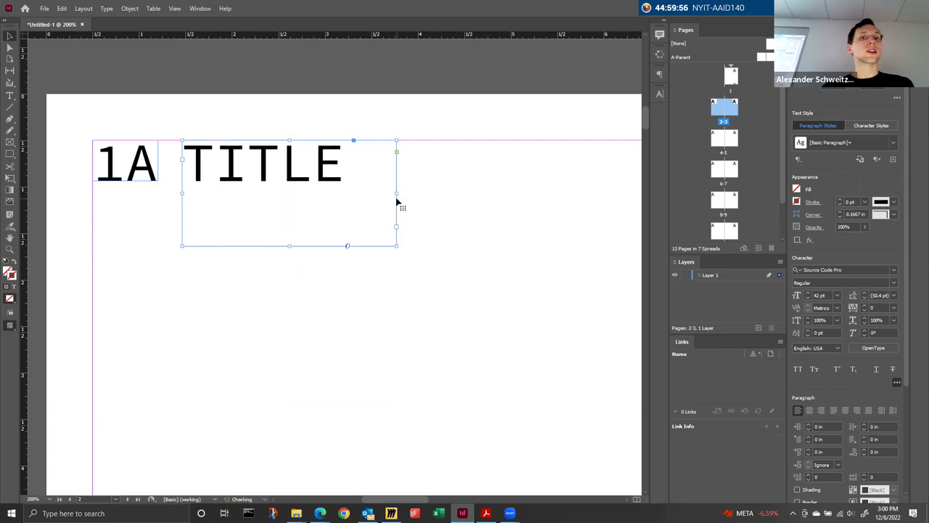
pyautogui.doubleClick(289, 247)
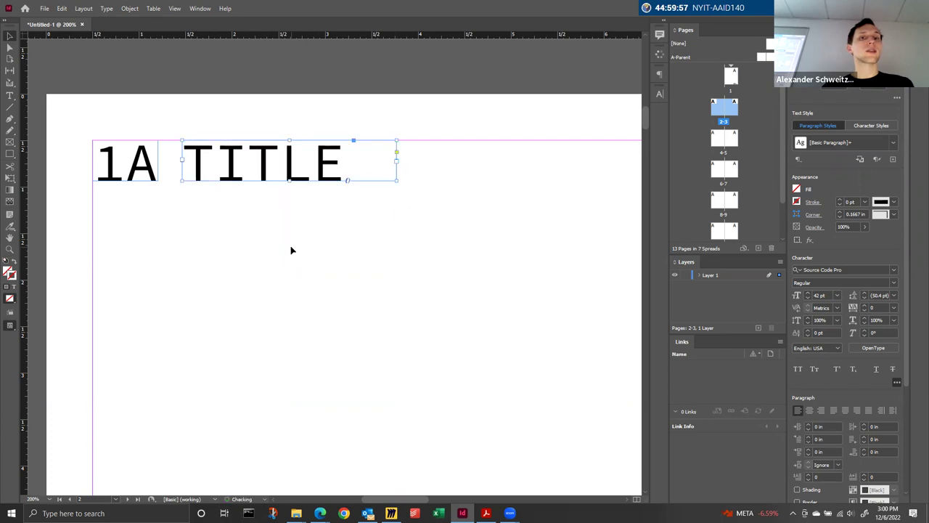
pyautogui.click(291, 374)
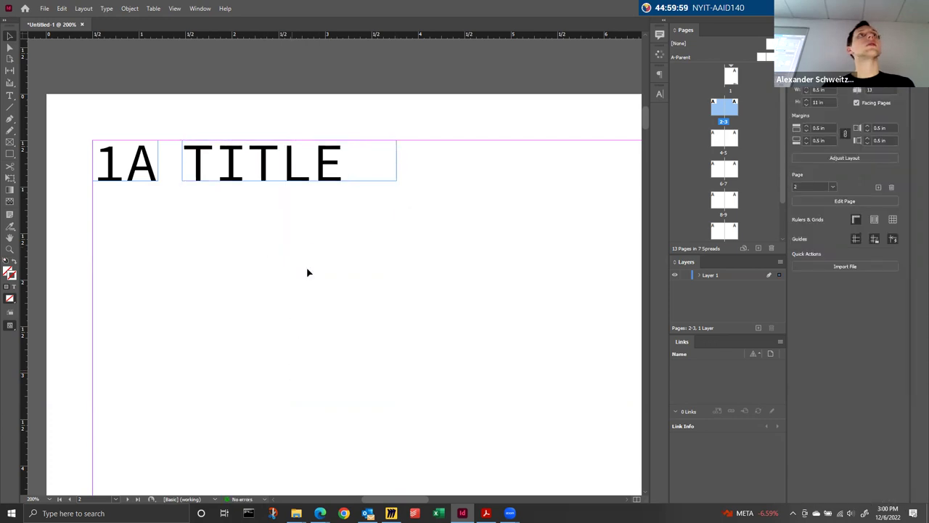
pyautogui.click(392, 167)
pyautogui.moveTo(397, 180); pyautogui.dragTo(350, 179)
pyautogui.click(344, 239)
# Step: Duplicate the "1A" and "TITLE" frames together below and to the right of the originals, and delete the duplicated "1A"
pyautogui.hotkey('ctrl', 'a')
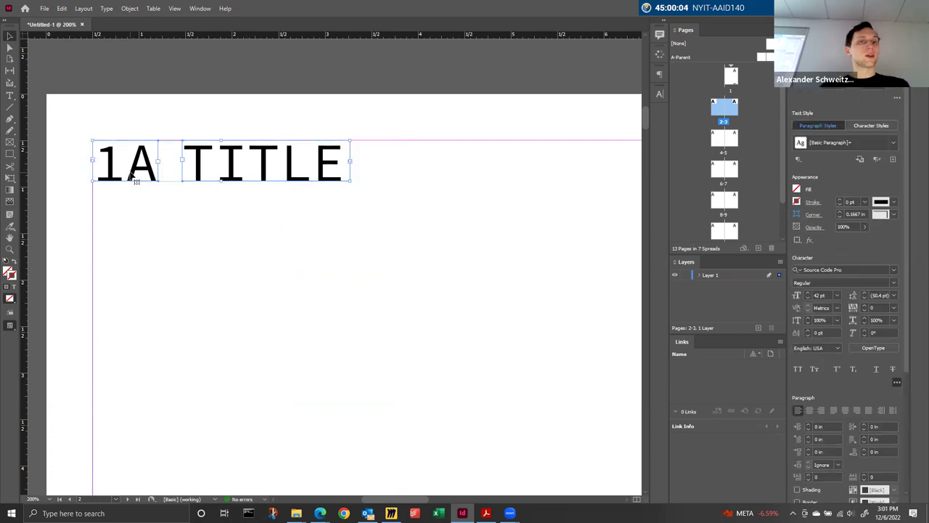
pyautogui.moveTo(135, 181); pyautogui.dragTo(249, 287)
pyautogui.click(251, 280)
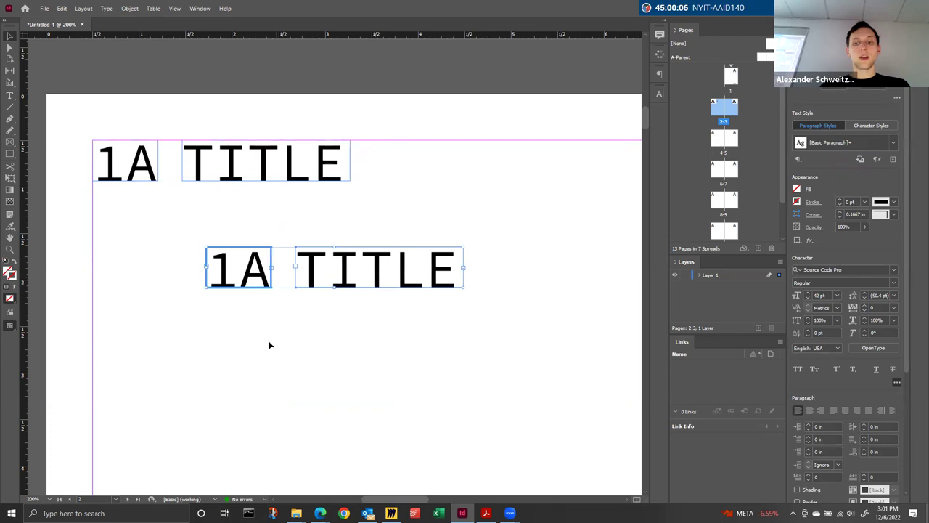
pyautogui.press('Delete')
# Step: Replace the duplicated title's text with "Description" and fit its frame to the text
pyautogui.click(348, 272)
pyautogui.doubleClick(348, 275)
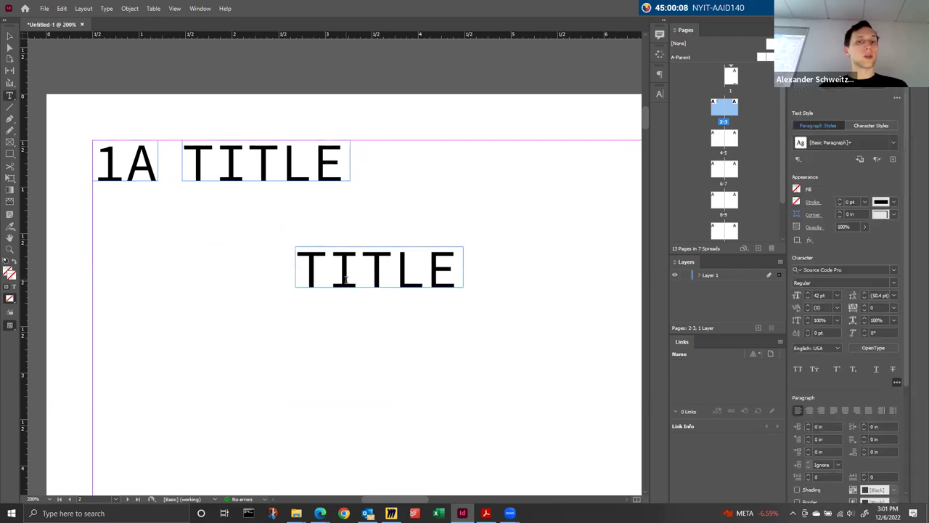
pyautogui.doubleClick(347, 280)
pyautogui.write('Desc')
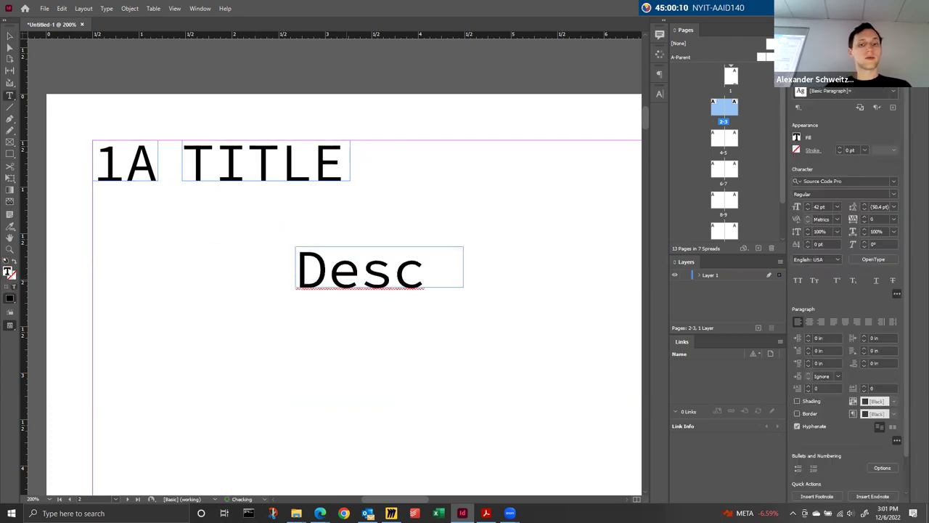
pyautogui.press('BackSpace')
pyautogui.press('BackSpace')
pyautogui.write('-')
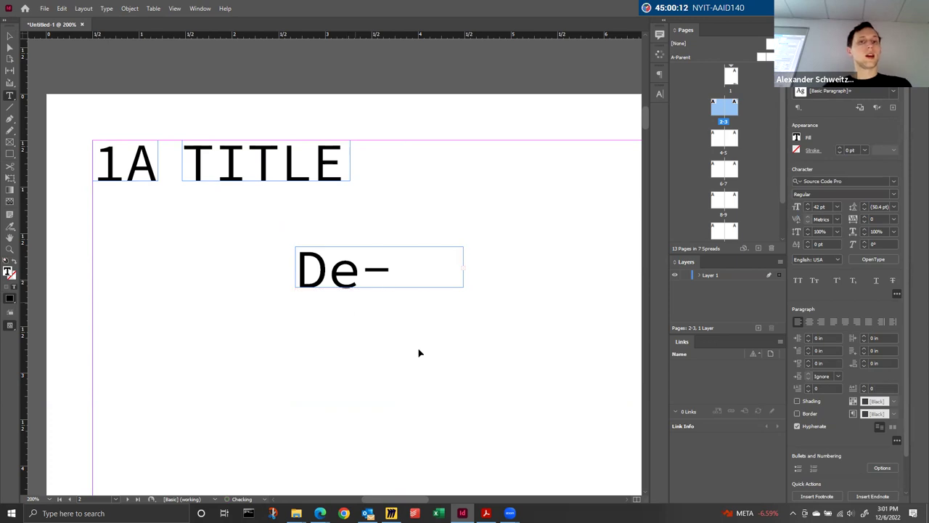
pyautogui.press('Escape')
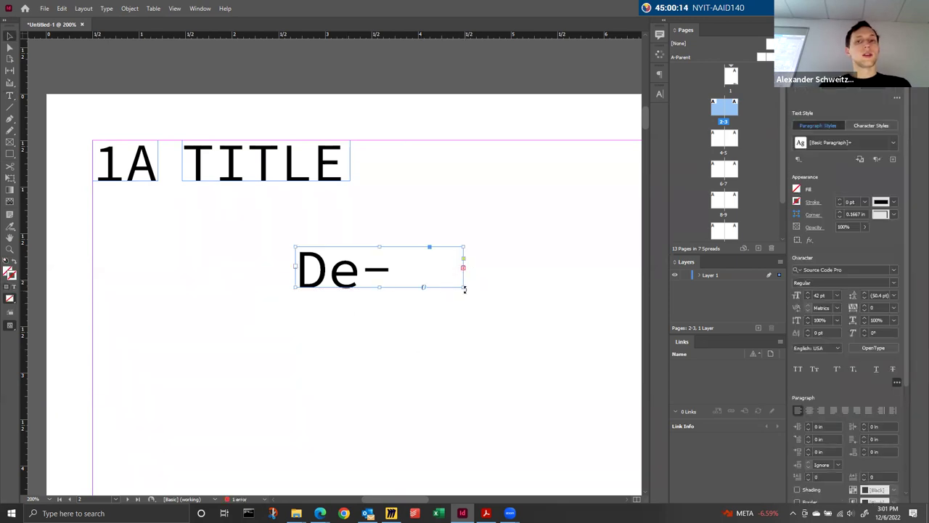
pyautogui.doubleClick(463, 287)
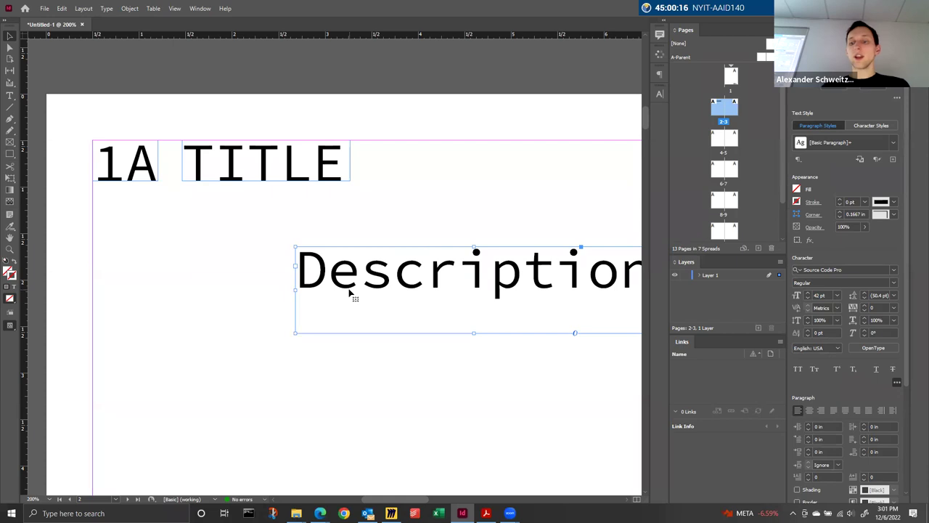
# Step: Try Small Caps on the "Description" text and apply All Caps to it
pyautogui.hotkey('ctrl', '-')
pyautogui.hotkey('ctrl', '-')
pyautogui.doubleClick(355, 270)
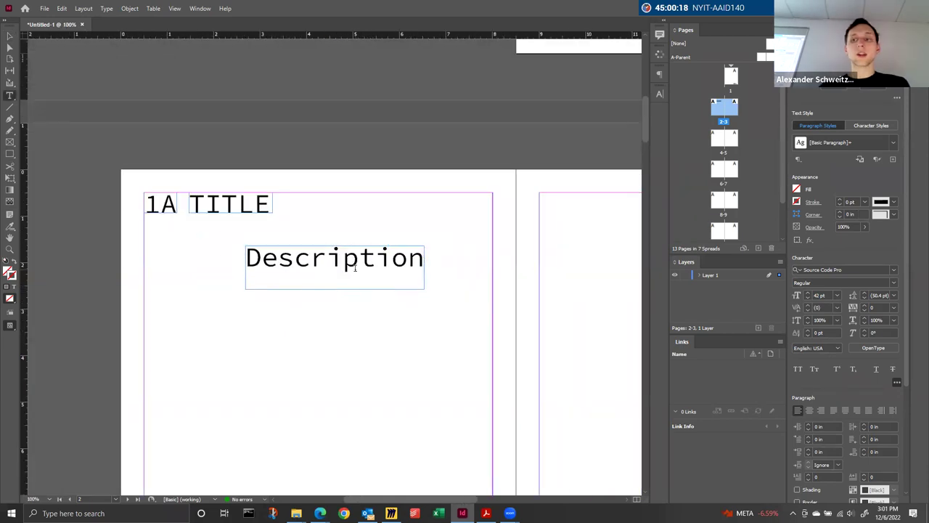
pyautogui.moveTo(247, 260); pyautogui.dragTo(472, 259)
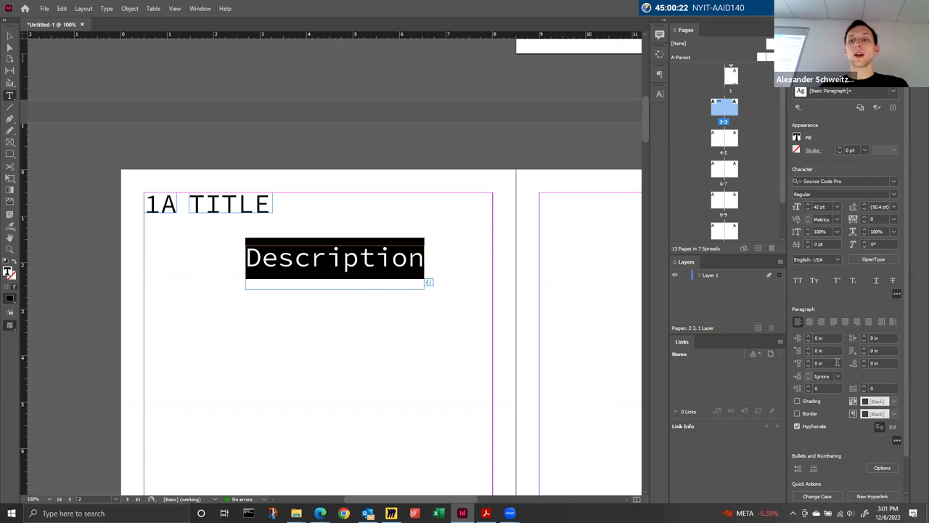
pyautogui.click(798, 281)
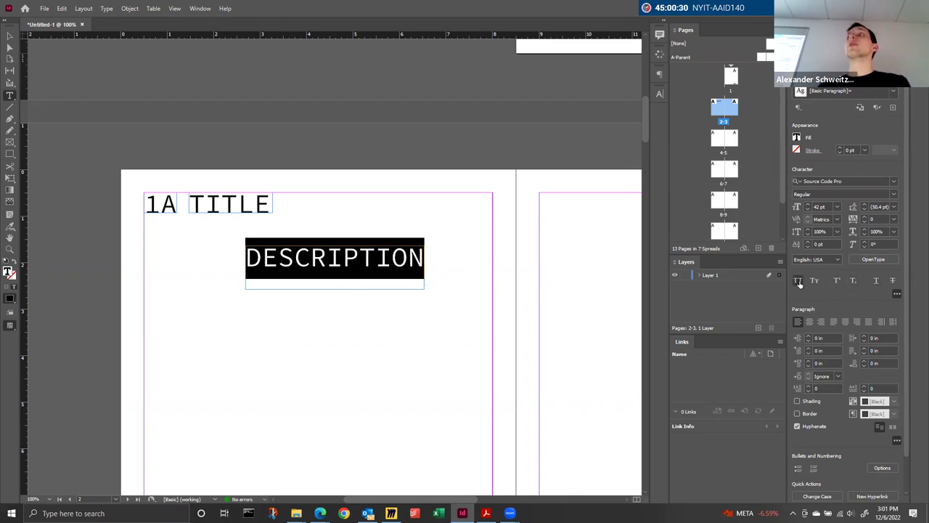
pyautogui.click(813, 281)
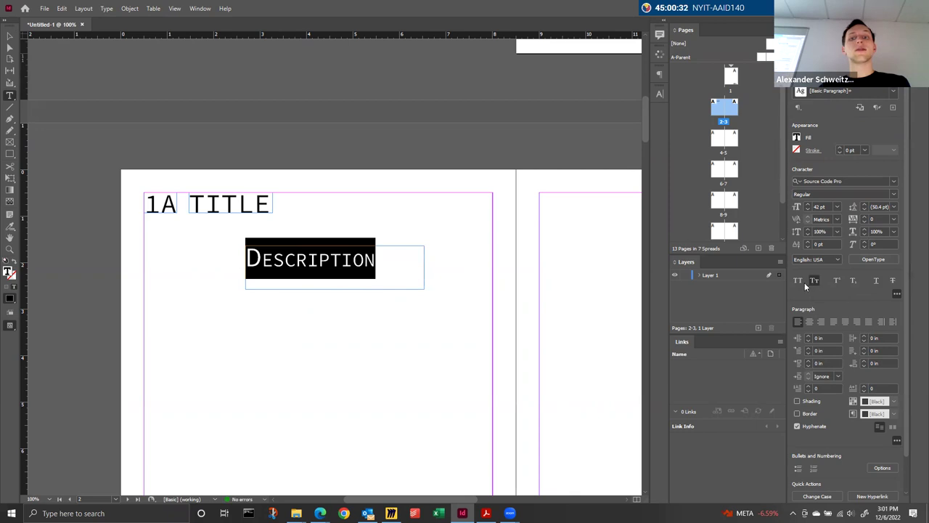
pyautogui.click(805, 282)
pyautogui.click(814, 282)
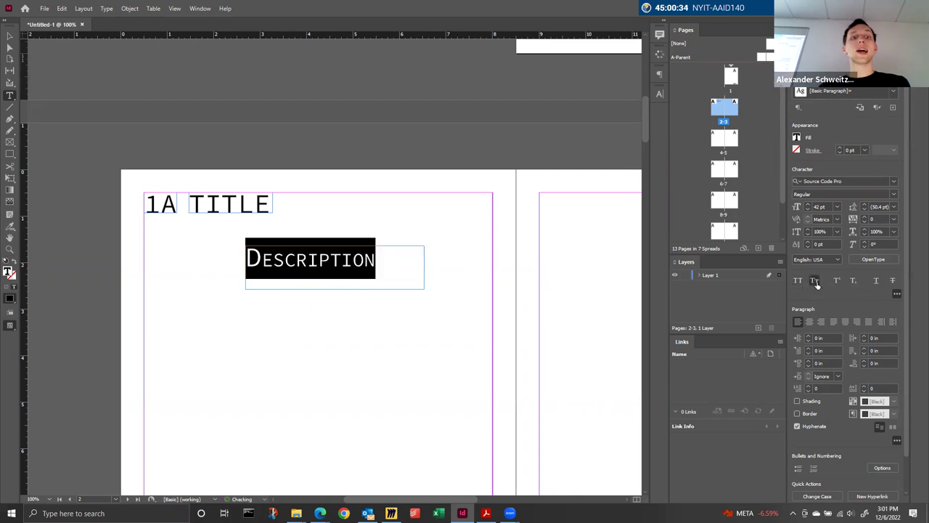
pyautogui.click(799, 282)
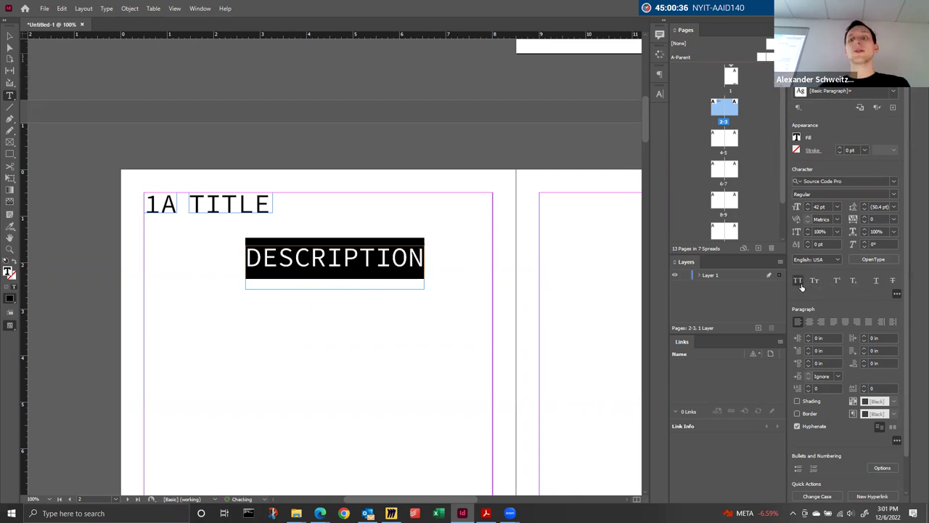
pyautogui.click(373, 282)
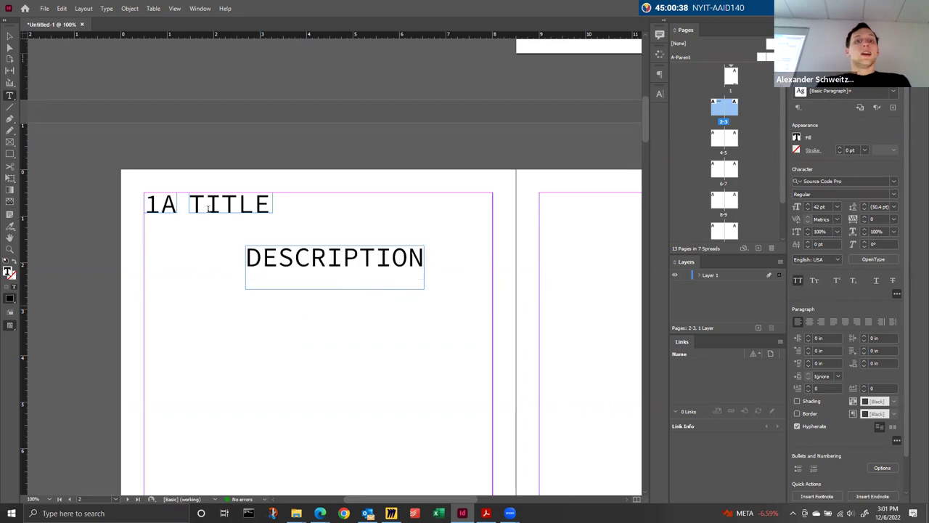
pyautogui.press('Escape')
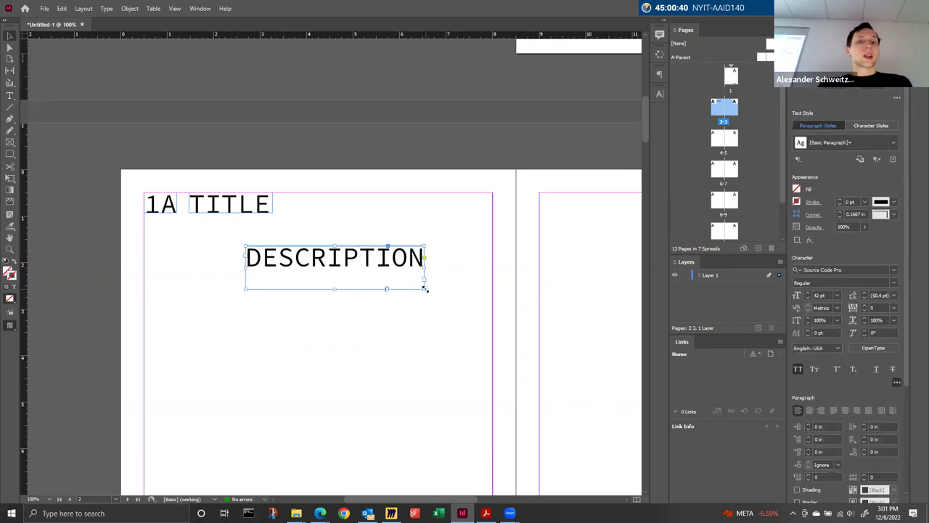
# Step: Set the font size of the description text to 18 pt
pyautogui.doubleClick(411, 276)
pyautogui.hotkey('ctrl', 'a')
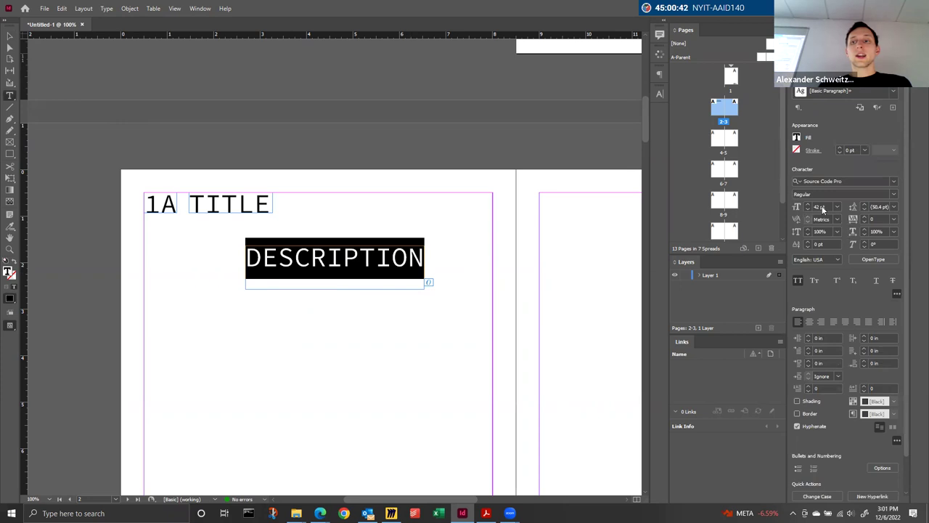
pyautogui.click(807, 210)
pyautogui.click(807, 209)
pyautogui.click(808, 209)
pyautogui.click(808, 209)
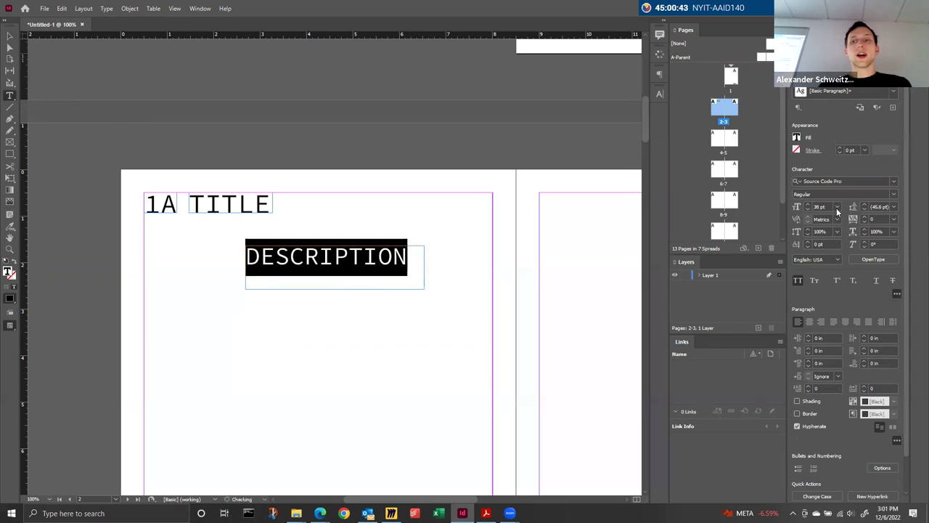
pyautogui.click(837, 207)
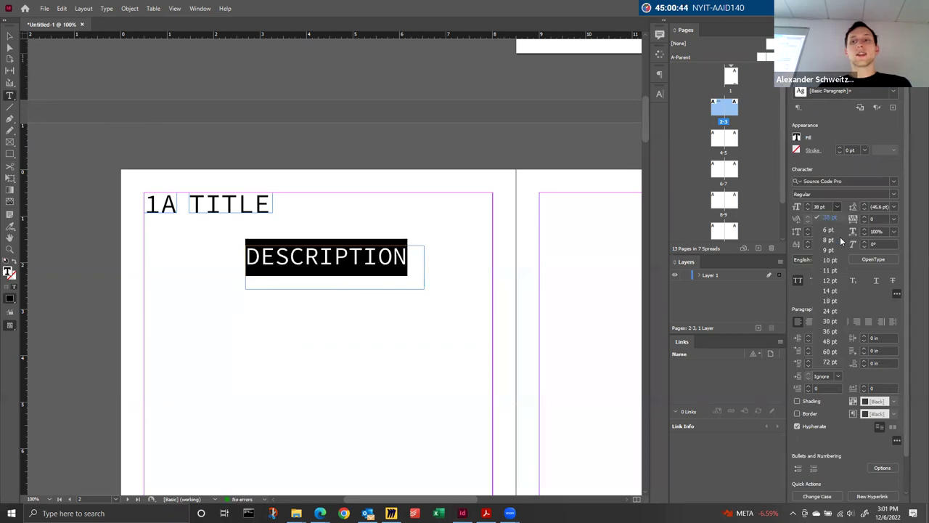
pyautogui.click(830, 300)
pyautogui.click(9, 36)
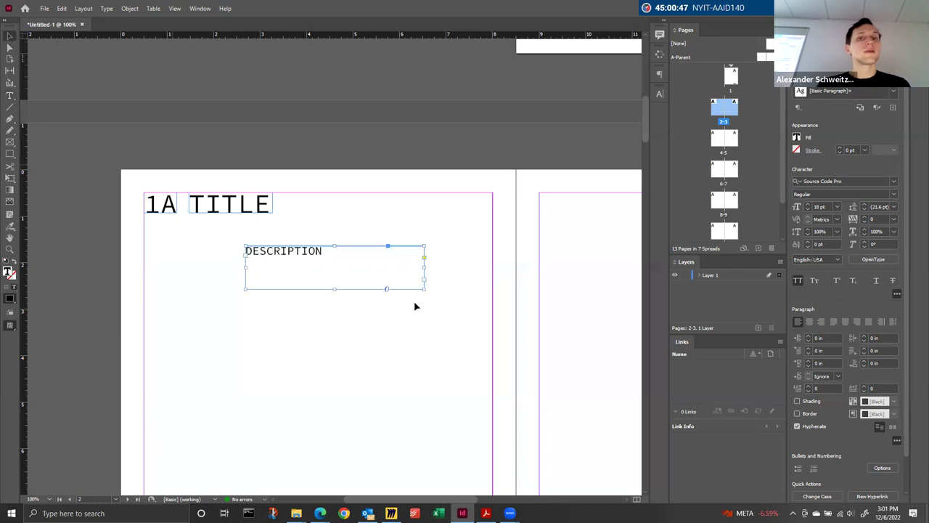
# Step: Enlarge the description frame to about 5 by 1.6 in and fill it with placeholder text
pyautogui.moveTo(424, 288); pyautogui.dragTo(477, 321)
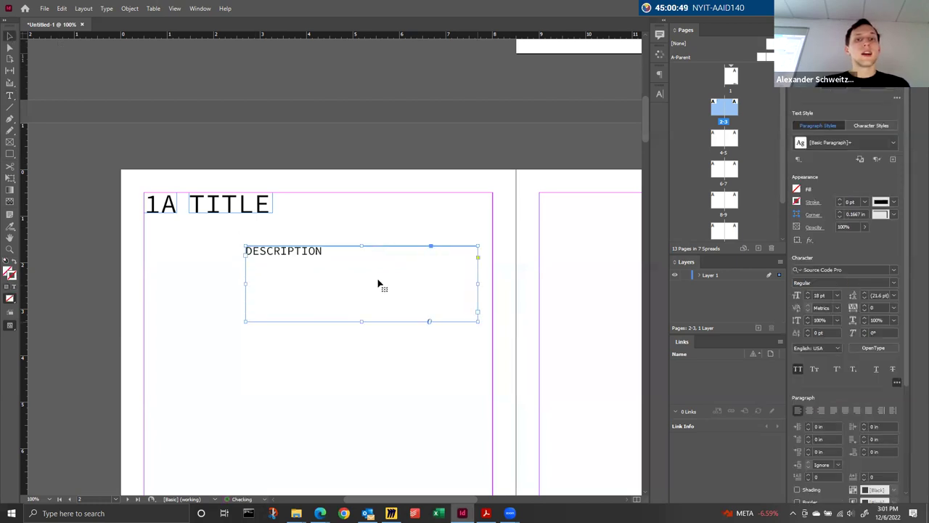
pyautogui.rightClick(341, 272)
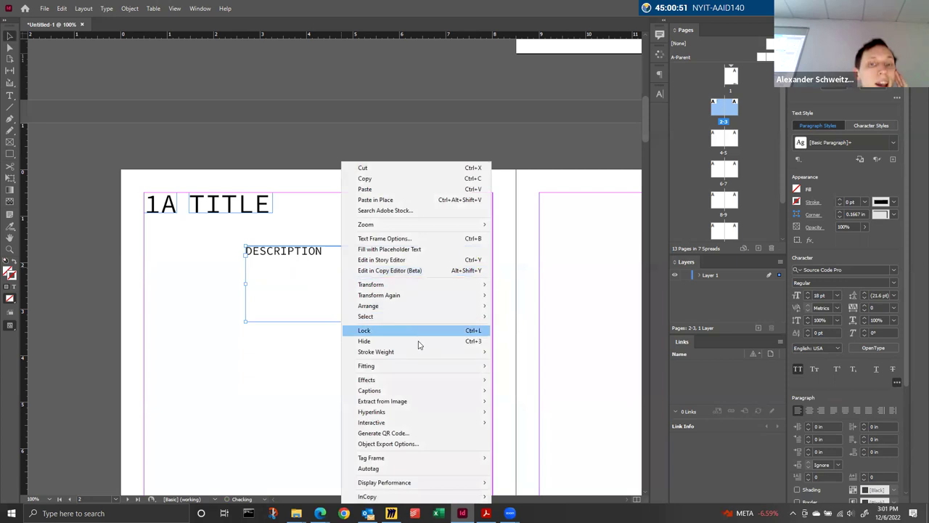
pyautogui.click(116, 10)
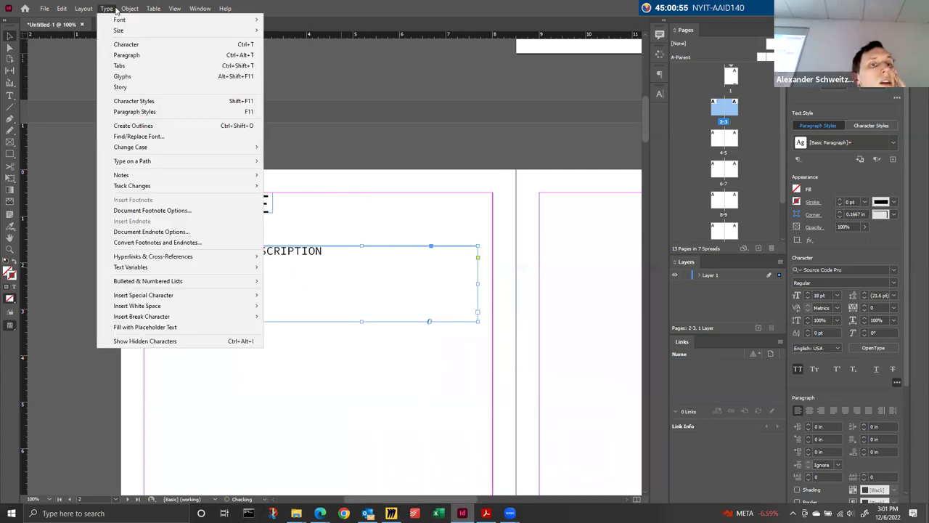
pyautogui.moveTo(130, 8)
pyautogui.click(107, 9)
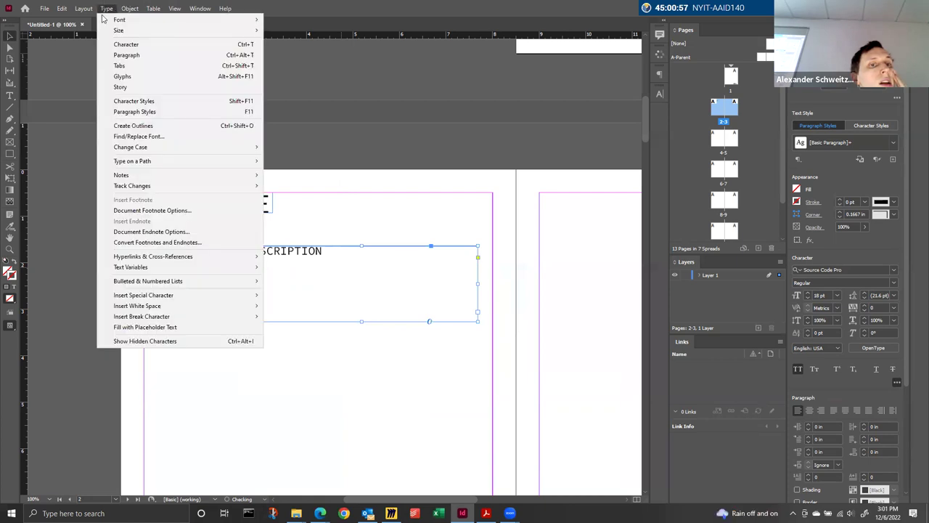
pyautogui.click(164, 327)
# Step: Align the description frame beneath "TITLE", widen it to the page's right margin, and shorten it to about 1.3 in high
pyautogui.moveTo(354, 274); pyautogui.dragTo(297, 246)
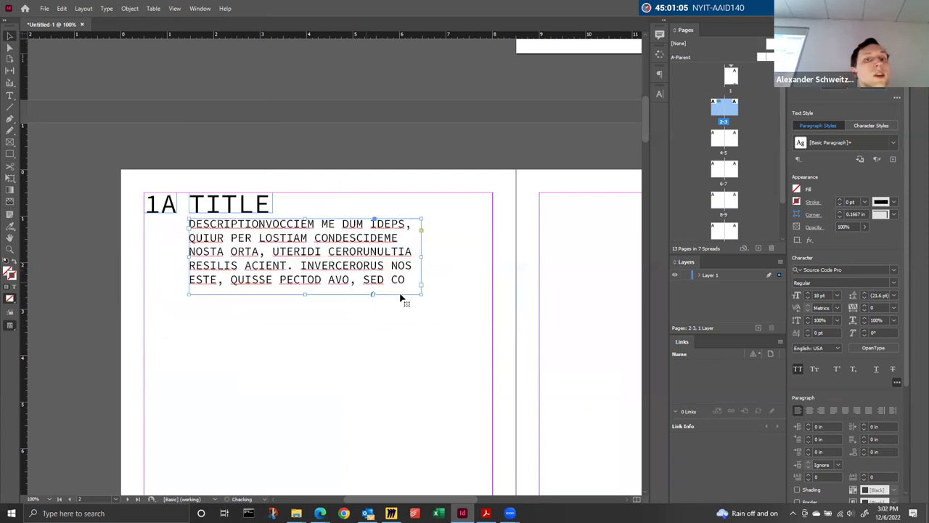
pyautogui.moveTo(419, 293); pyautogui.dragTo(493, 298)
pyautogui.moveTo(339, 298); pyautogui.dragTo(339, 277)
pyautogui.click(323, 323)
pyautogui.hotkey('ctrl', '-')
pyautogui.hotkey('ctrl', '-')
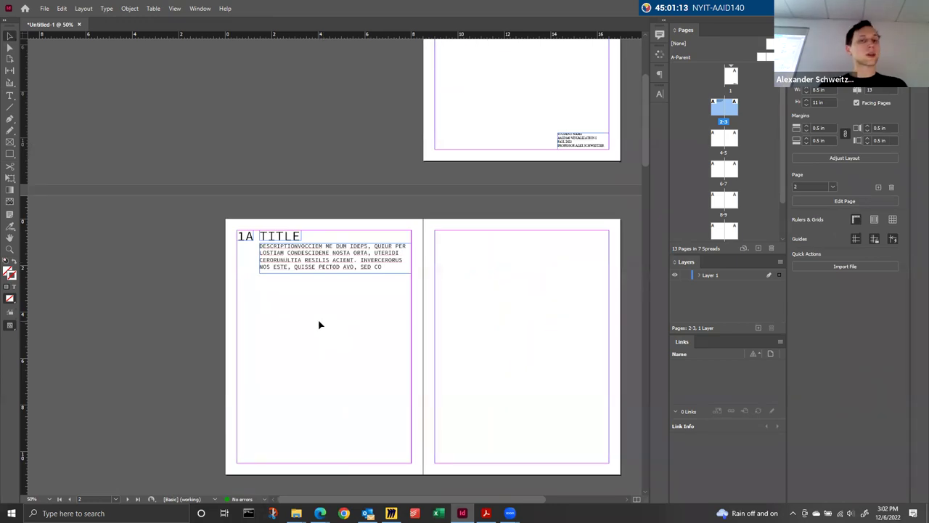
pyautogui.click(298, 267)
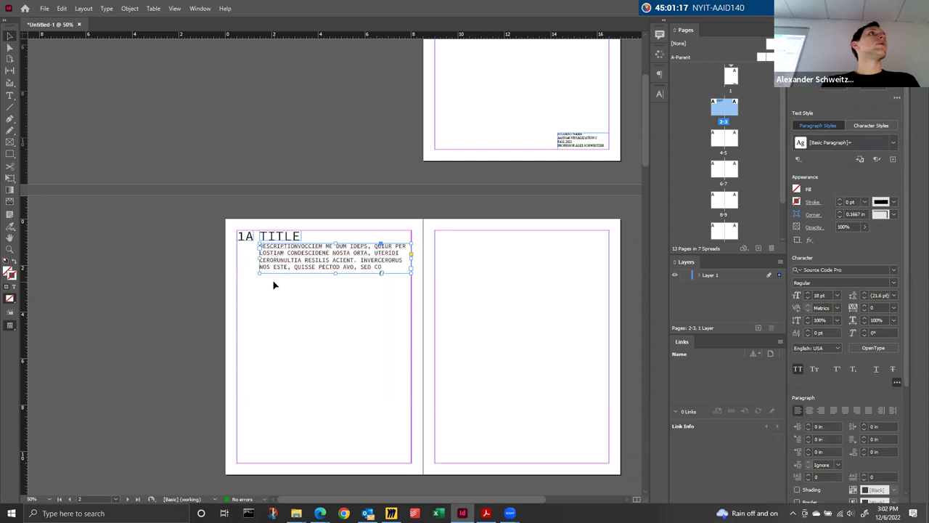
pyautogui.click(304, 343)
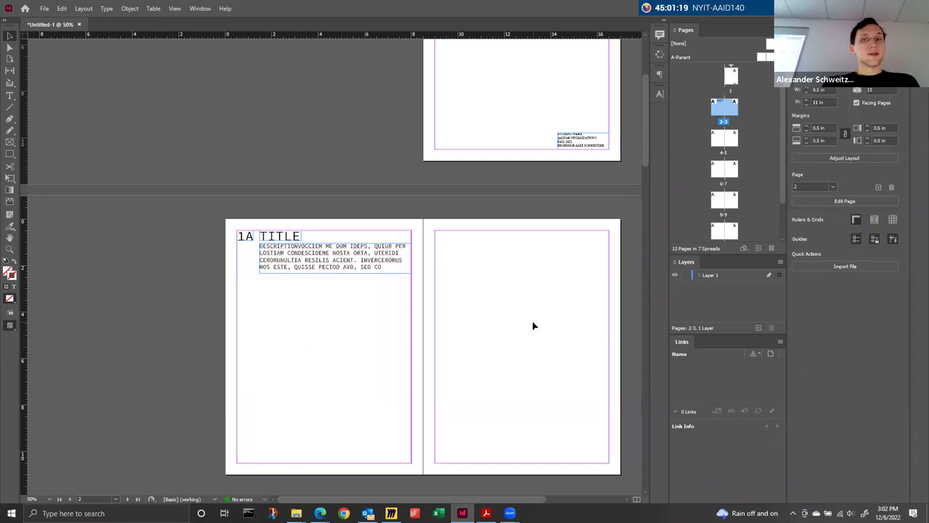
pyautogui.moveTo(499, 320); pyautogui.dragTo(444, 310)
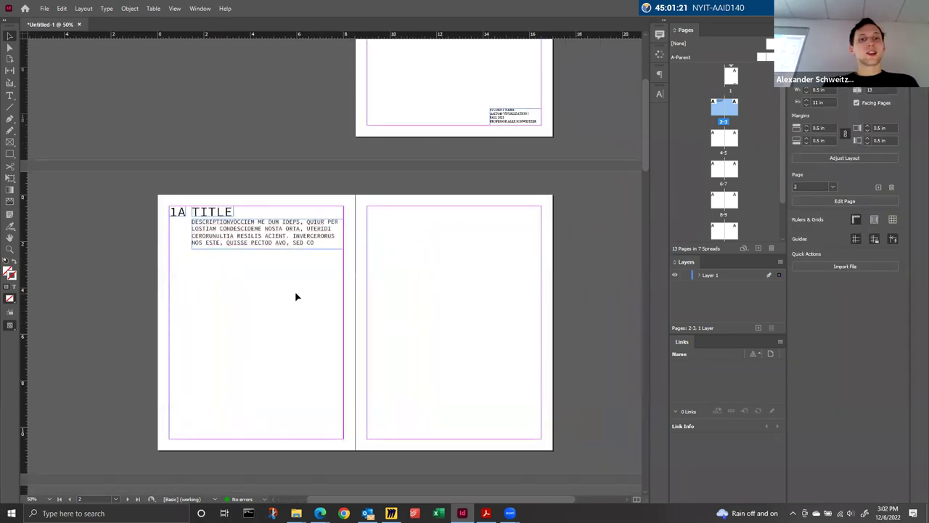
# Step: Switch to File Explorer and open the NYIT folder on the Samsung USB drive
pyautogui.moveTo(297, 514)
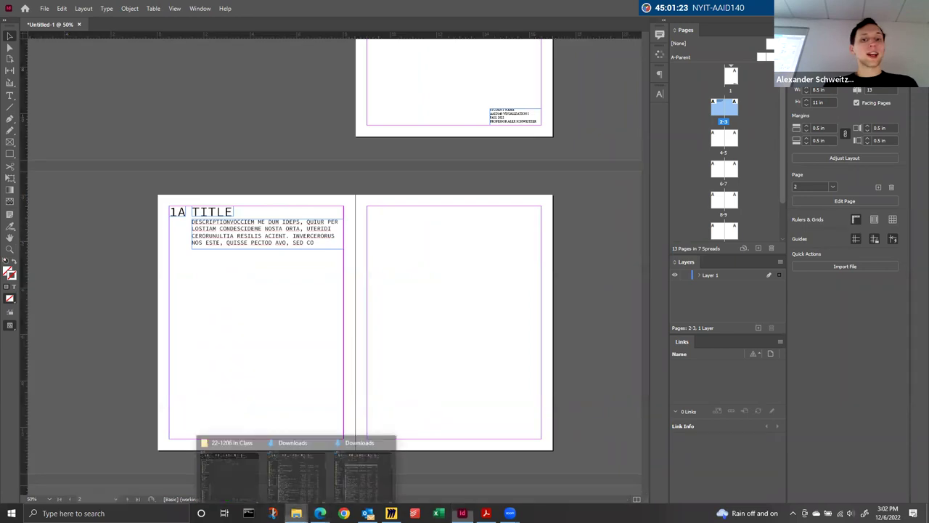
pyautogui.click(345, 468)
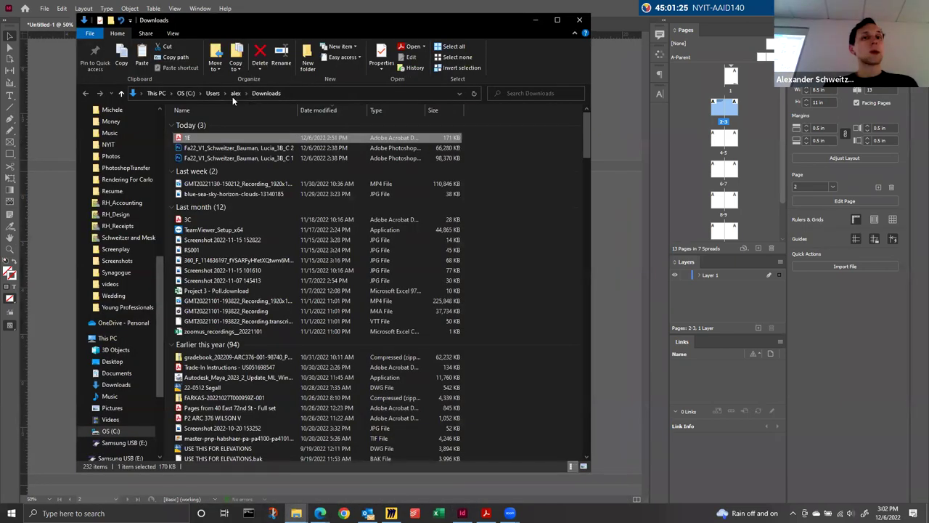
pyautogui.scroll(-4, 116, 305)
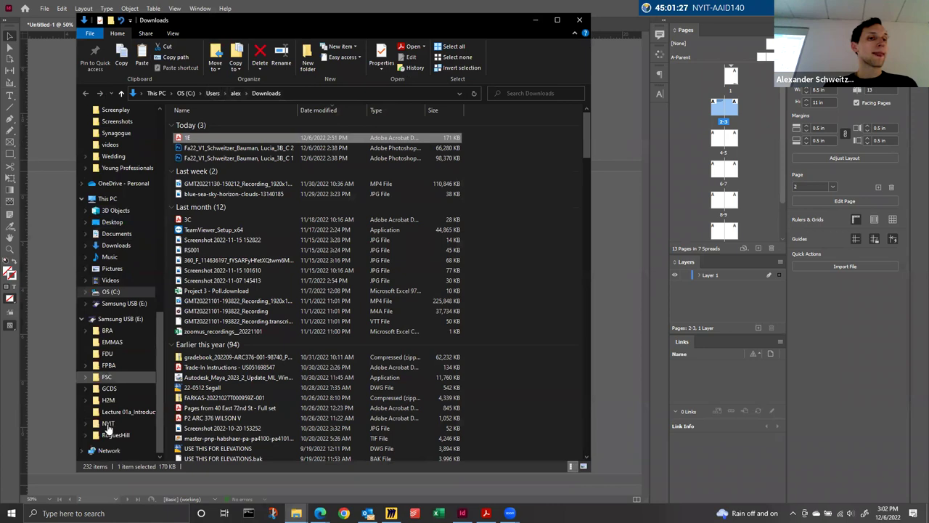
pyautogui.click(108, 424)
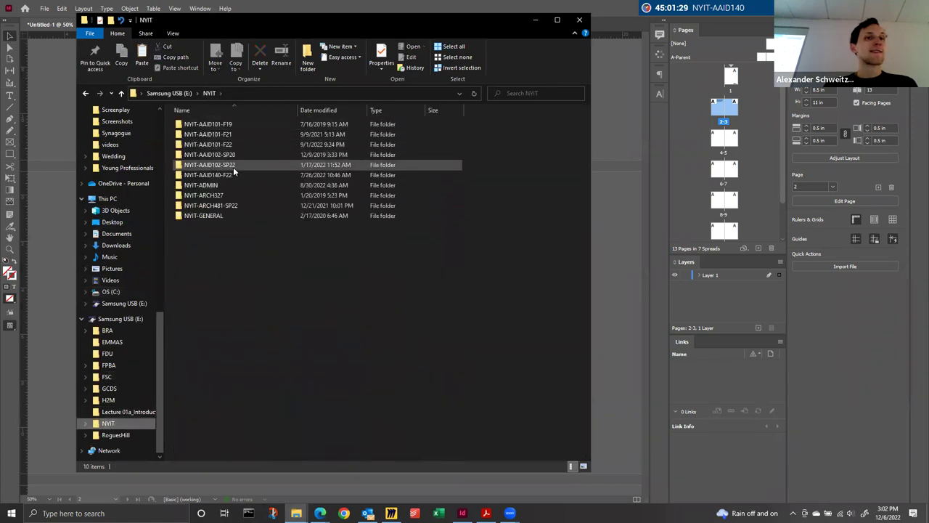
pyautogui.click(234, 168)
pyautogui.doubleClick(235, 164)
pyautogui.click(227, 145)
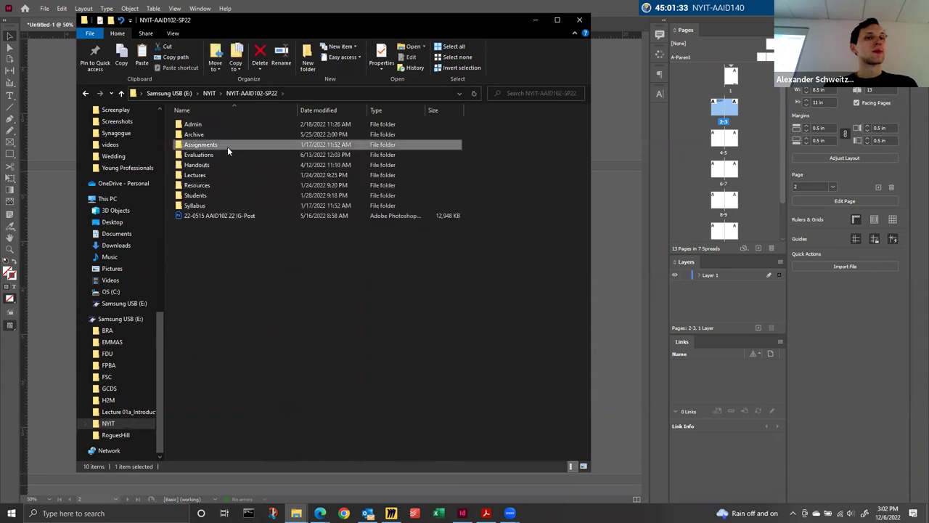
pyautogui.doubleClick(227, 147)
pyautogui.click(208, 93)
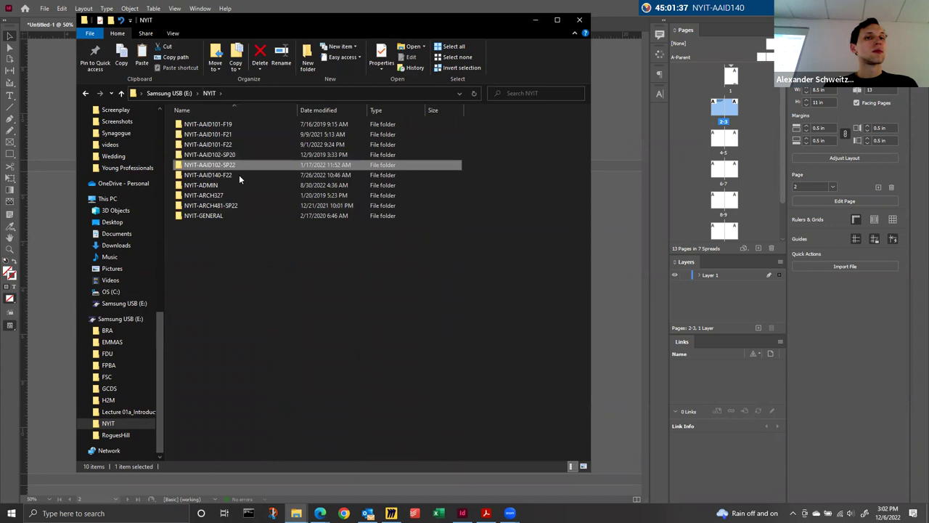
# Step: Open the 22-0920 In Class folder inside the IN CLASS folder of NYIT-AAID140-F22
pyautogui.doubleClick(238, 176)
pyautogui.doubleClick(216, 144)
pyautogui.doubleClick(219, 127)
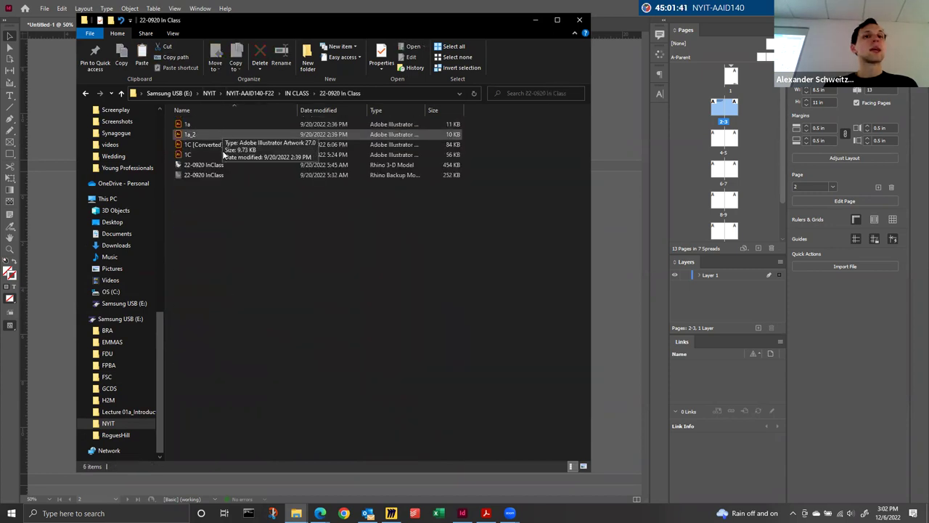
# Step: Try to place the 1C Illustrator file from the 22-0920 In Class folder into the InDesign document
pyautogui.click(208, 125)
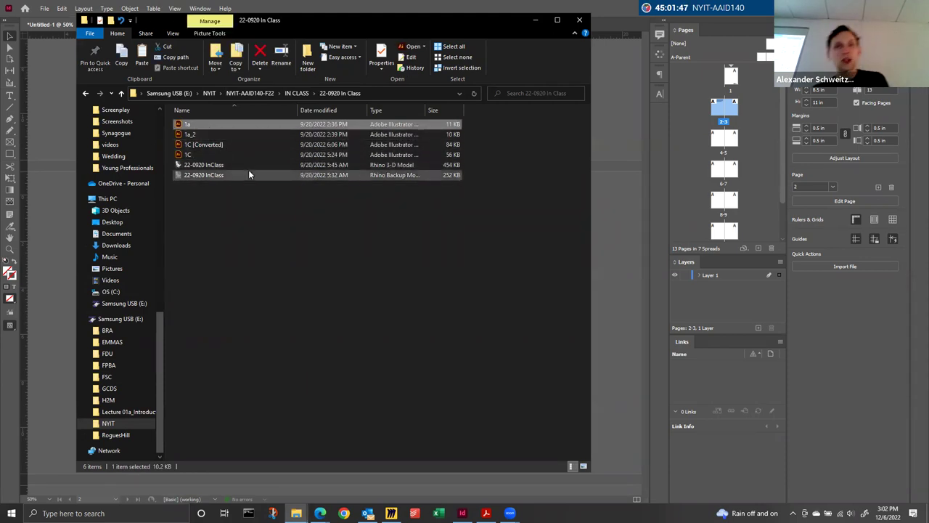
pyautogui.click(201, 146)
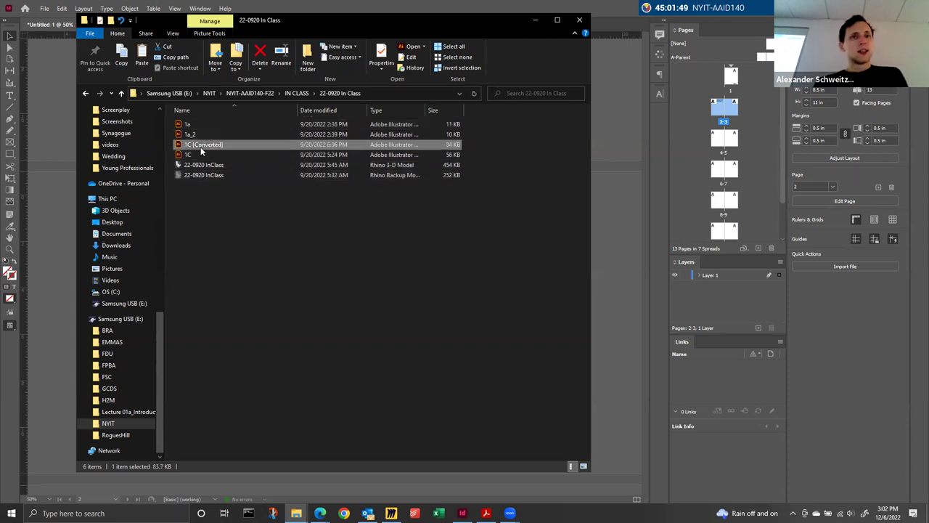
pyautogui.click(198, 156)
pyautogui.moveTo(497, 277); pyautogui.dragTo(616, 297)
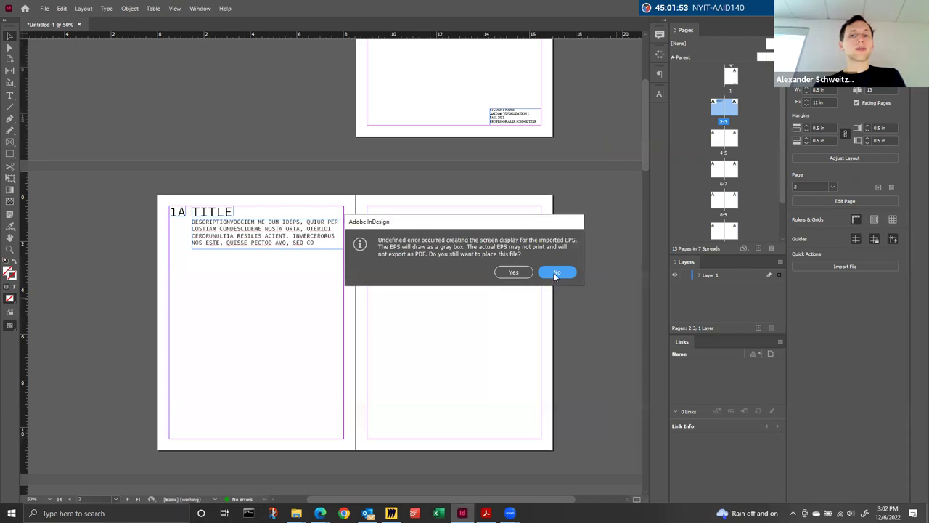
pyautogui.click(556, 273)
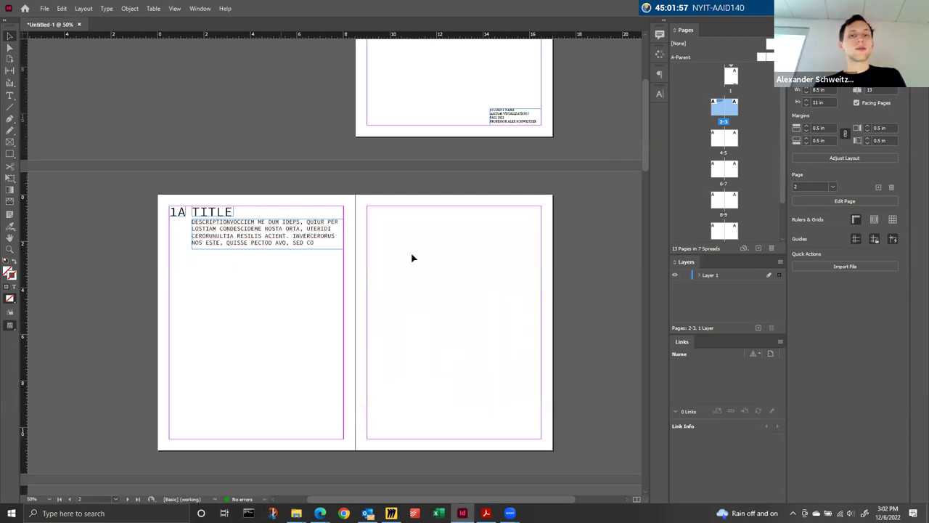
# Step: Return to File Explorer and go up to the IN CLASS folder
pyautogui.moveTo(296, 513)
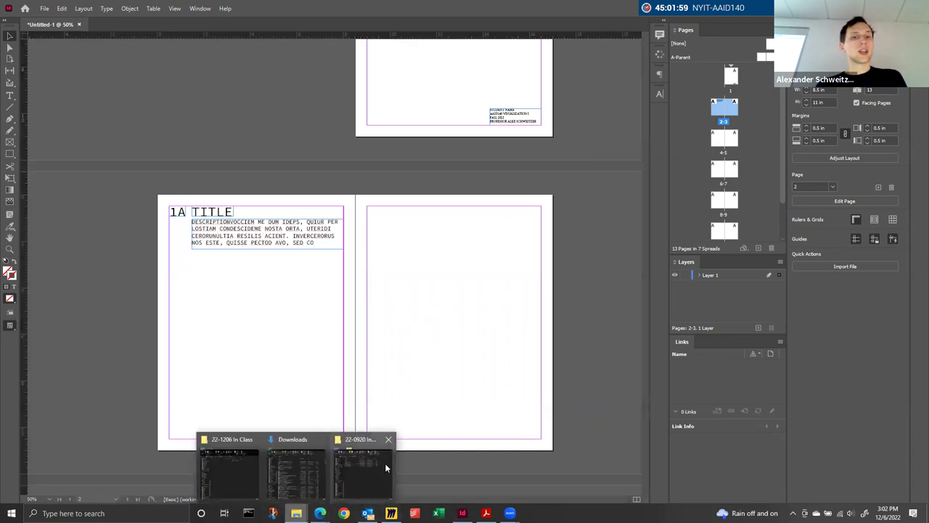
pyautogui.click(385, 468)
pyautogui.click(299, 93)
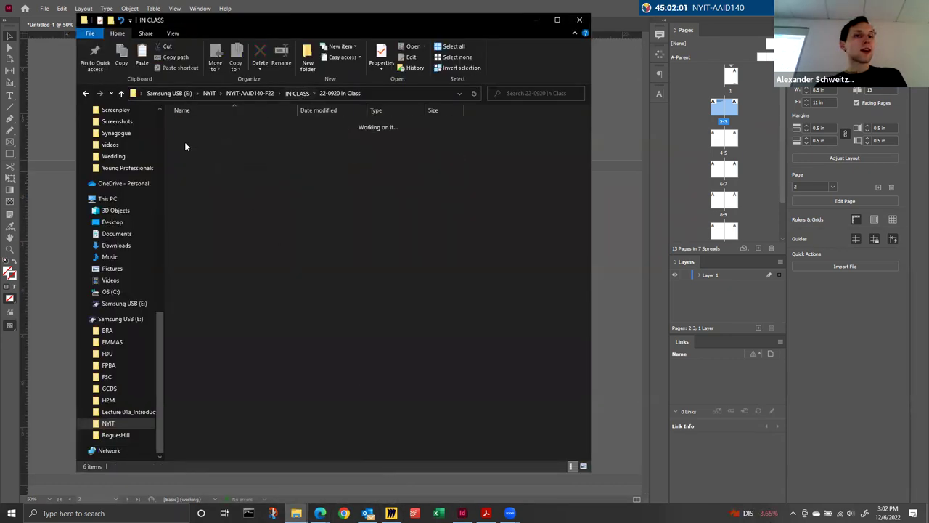
pyautogui.doubleClick(198, 135)
pyautogui.click(296, 92)
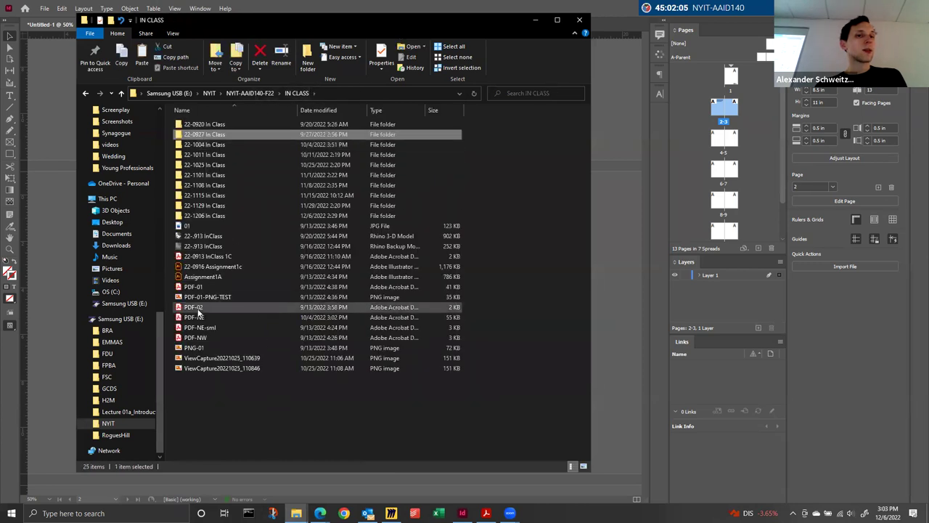
# Step: Try placing the PDF-01 file in the InDesign document and delete the placed copy
pyautogui.click(201, 287)
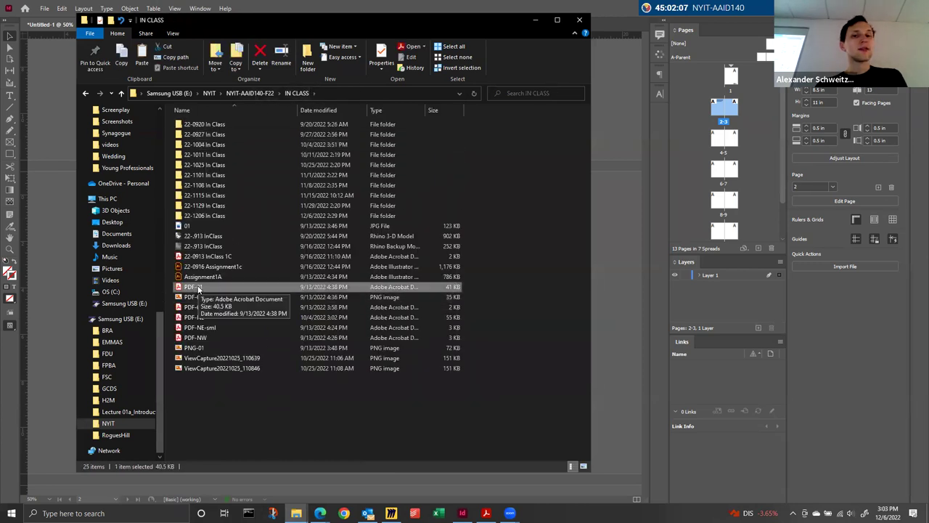
pyautogui.moveTo(607, 353); pyautogui.dragTo(608, 353)
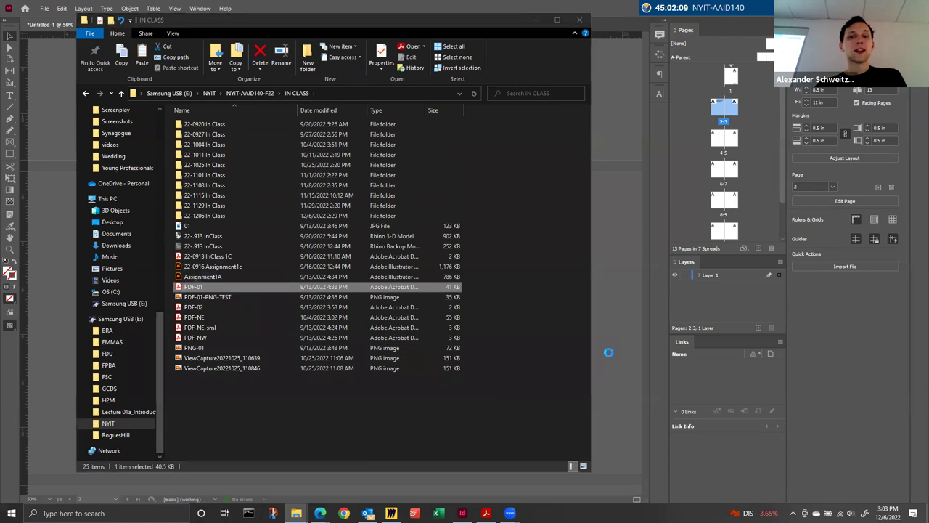
pyautogui.moveTo(624, 434); pyautogui.dragTo(429, 396)
pyautogui.press('Delete')
# Step: Load the PDF-01 file from the IN CLASS folder into InDesign for placing and close the File Explorer window
pyautogui.moveTo(296, 512)
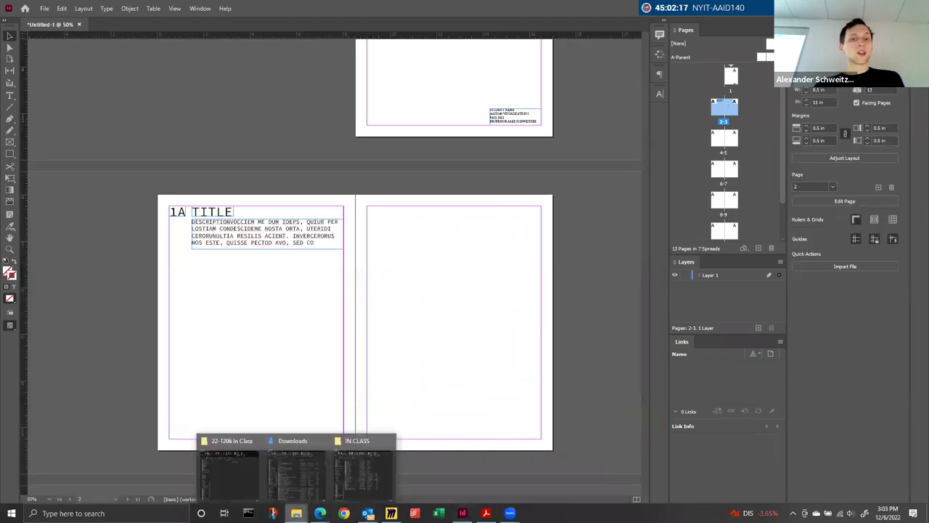
pyautogui.click(357, 464)
pyautogui.moveTo(216, 288); pyautogui.dragTo(611, 321)
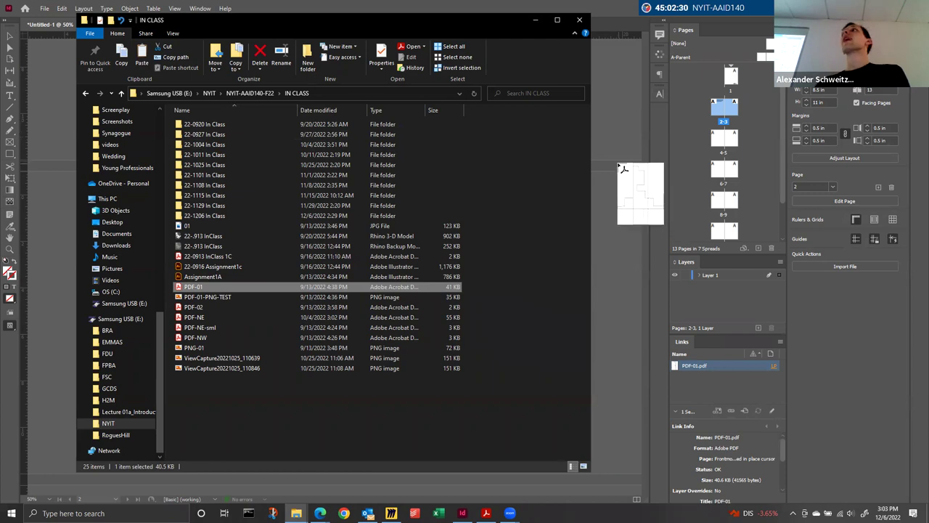
pyautogui.click(578, 20)
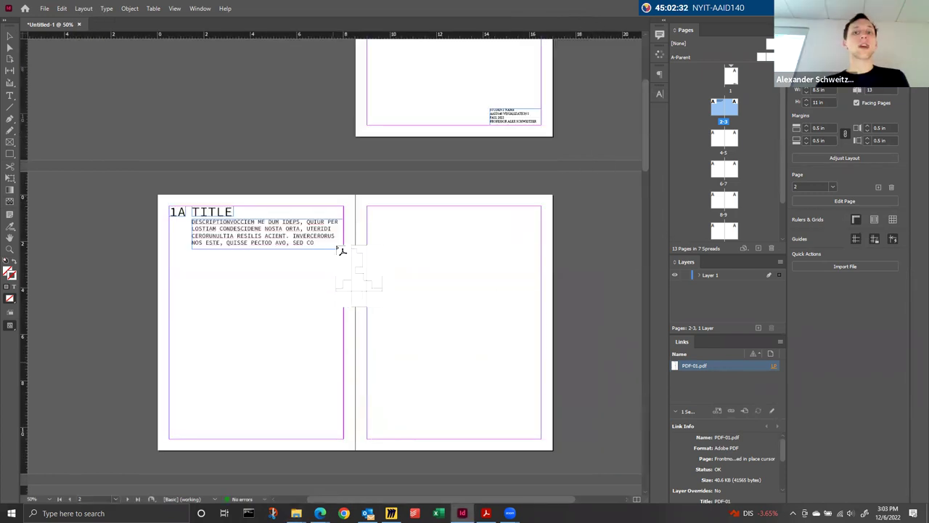
# Step: Try PDF-01 at full size on page 3, undo it, and place it about 3.2 by 4.3 in against the top margin
pyautogui.click(410, 228)
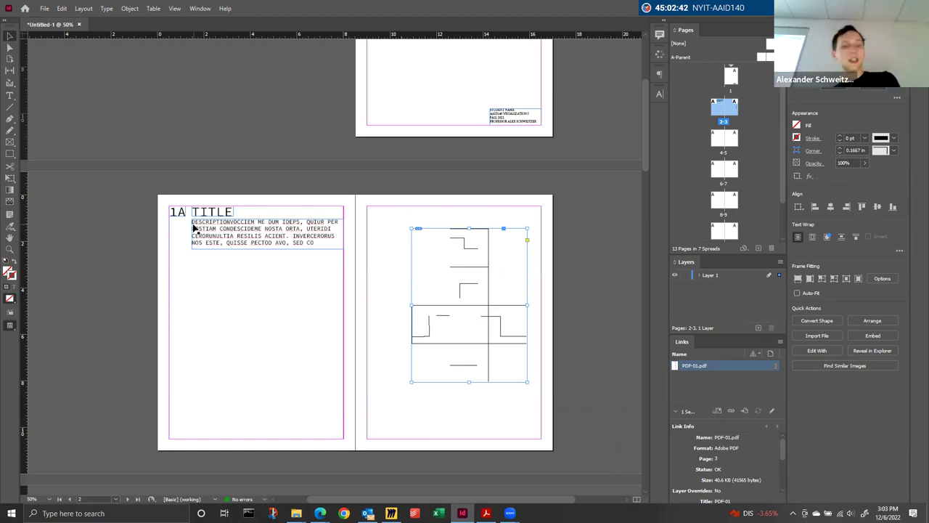
pyautogui.hotkey('ctrl', 'z')
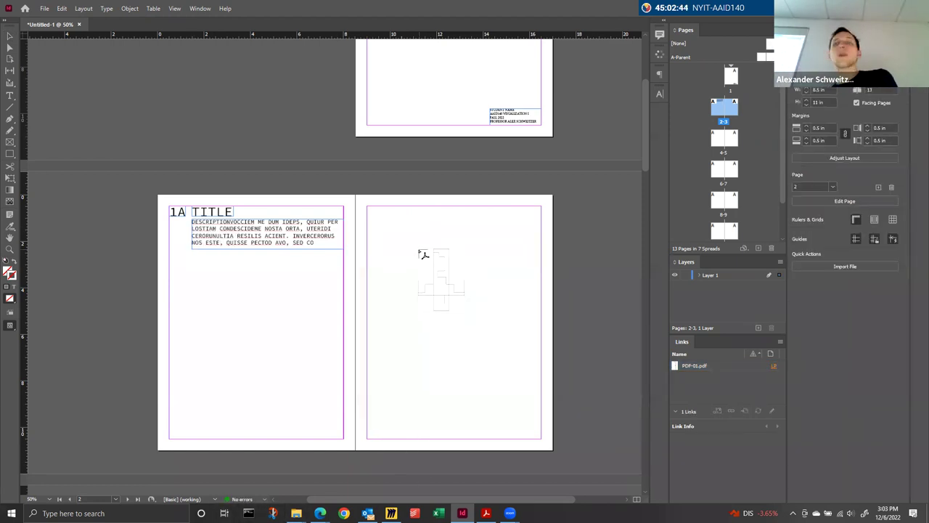
pyautogui.moveTo(395, 217); pyautogui.dragTo(467, 241)
pyautogui.click(500, 265)
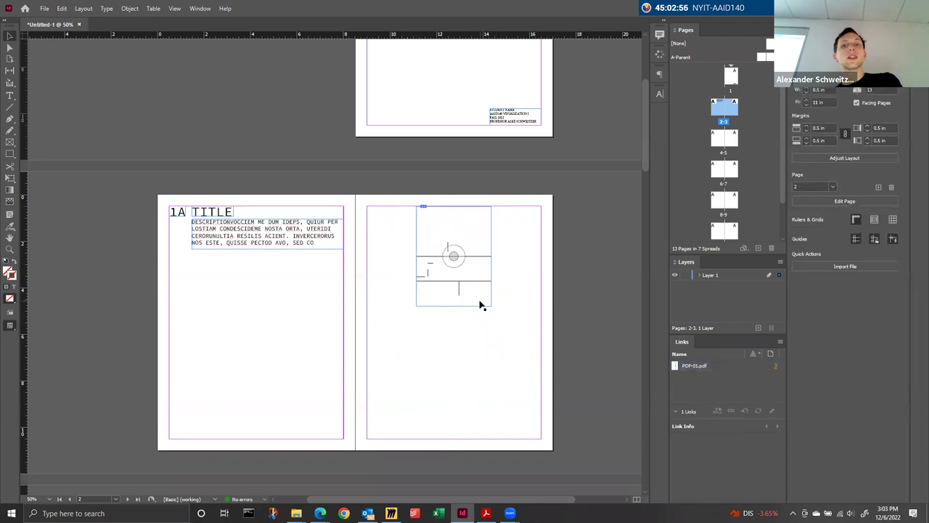
# Step: Examine the placed drawing's linework close up and return to the whole spread
pyautogui.hotkey('ctrl', '=')
pyautogui.hotkey('ctrl', '=')
pyautogui.hotkey('ctrl', '=')
pyautogui.hotkey('ctrl', '=')
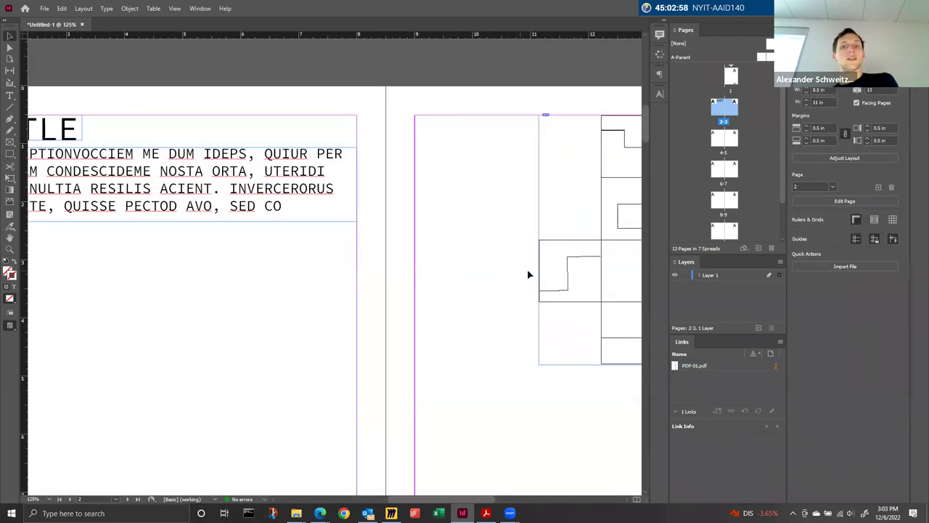
pyautogui.hotkey('ctrl', '-')
pyautogui.hotkey('ctrl', '-')
pyautogui.hotkey('ctrl', '-')
pyautogui.hotkey('ctrl', '-')
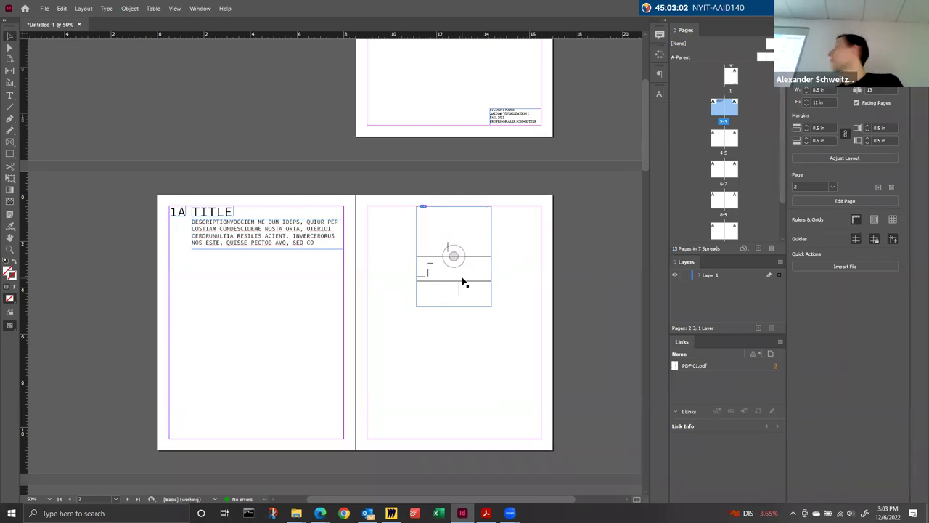
# Step: Rotate the placed drawing 90° clockwise and position it about 0.5 in below the top margin of page 3
pyautogui.hotkey('ctrl', '=')
pyautogui.hotkey('ctrl', '=')
pyautogui.hotkey('ctrl', '=')
pyautogui.hotkey('ctrl', '=')
pyautogui.hscroll(3, 363, 242)
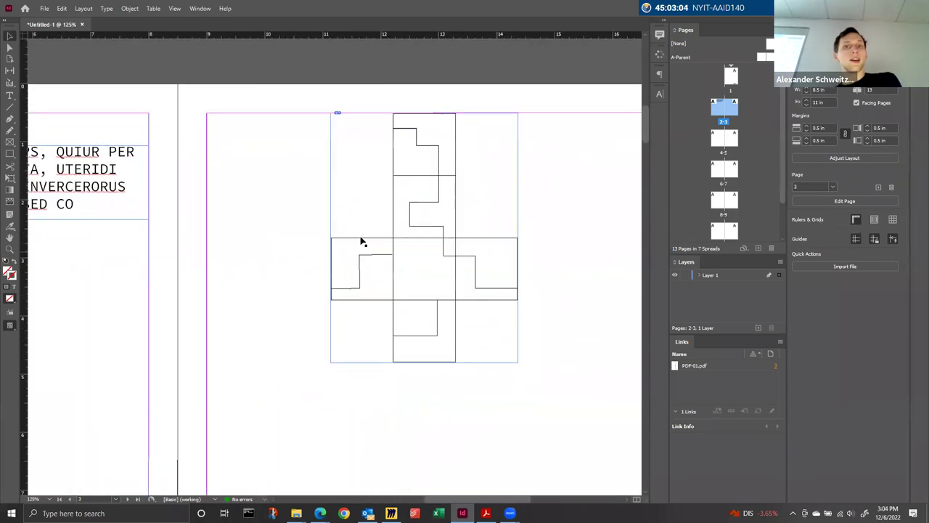
pyautogui.click(511, 122)
pyautogui.moveTo(518, 110); pyautogui.dragTo(566, 347)
pyautogui.click(467, 367)
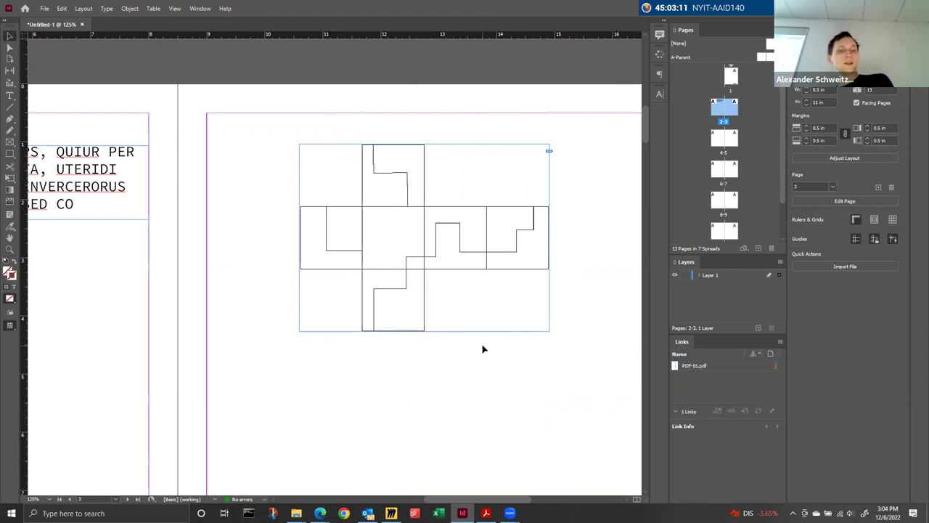
# Step: Preview the spread in presentation mode, exit it, and return to pages 2-3 with the whole spread in view
pyautogui.hotkey('shift', 'w')
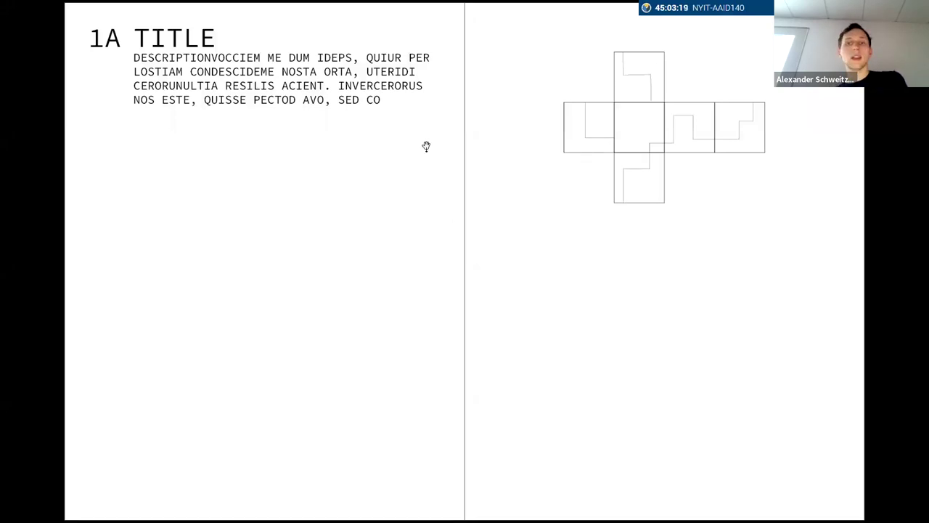
pyautogui.click(531, 343)
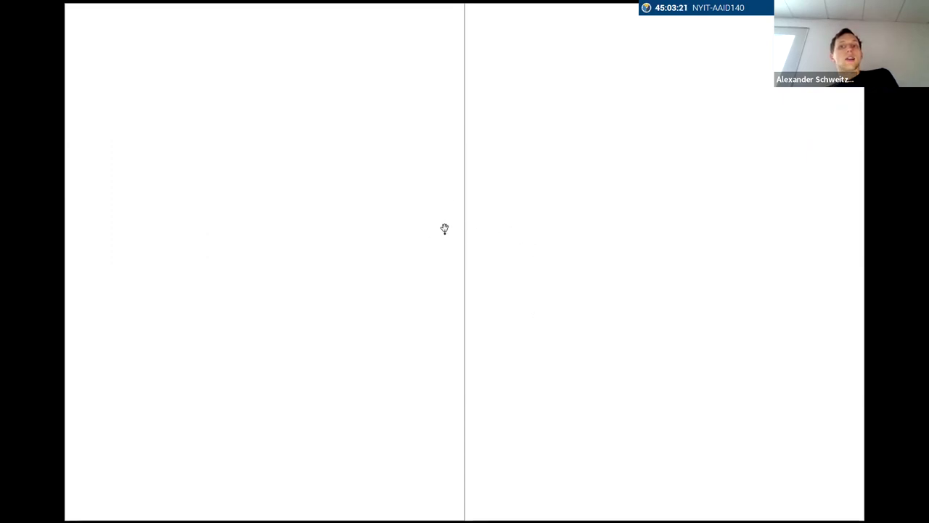
pyautogui.press('Escape')
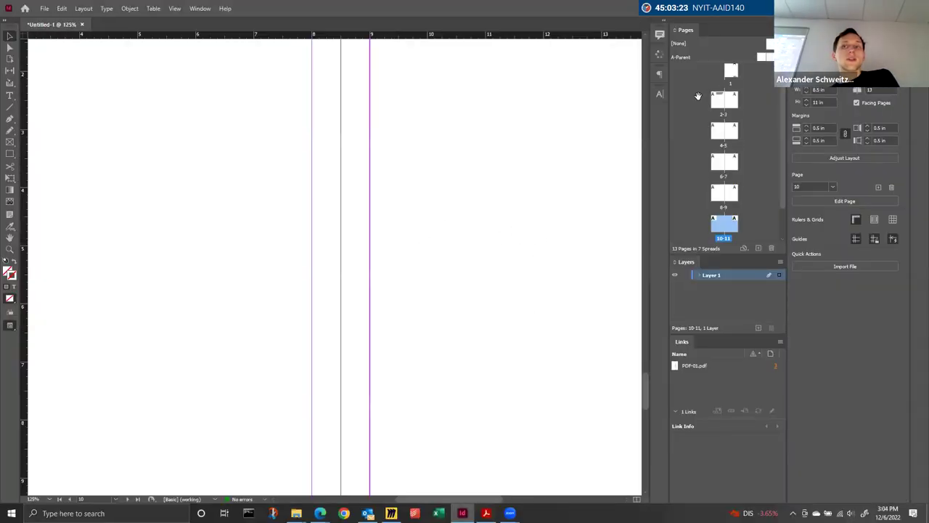
pyautogui.doubleClick(716, 101)
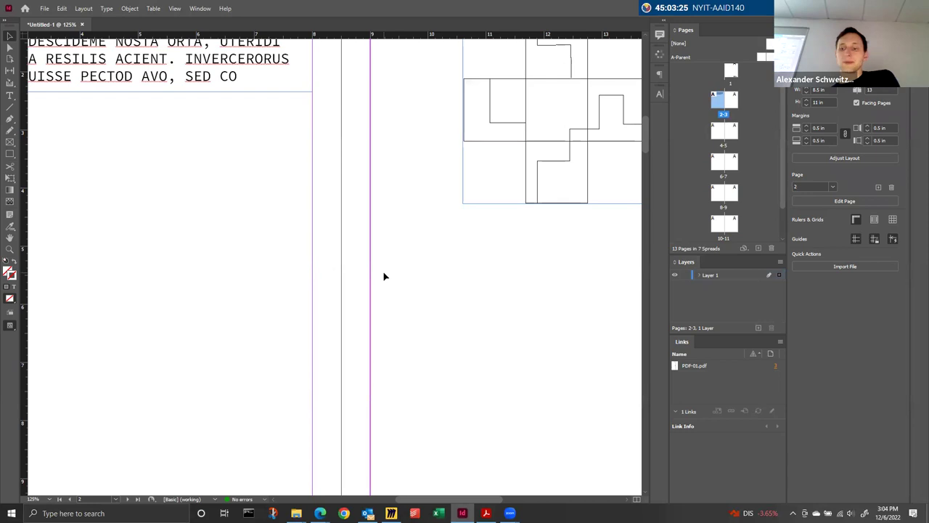
pyautogui.scroll(-3, 385, 276)
pyautogui.scroll(-1, 385, 276)
pyautogui.scroll(2, 385, 276)
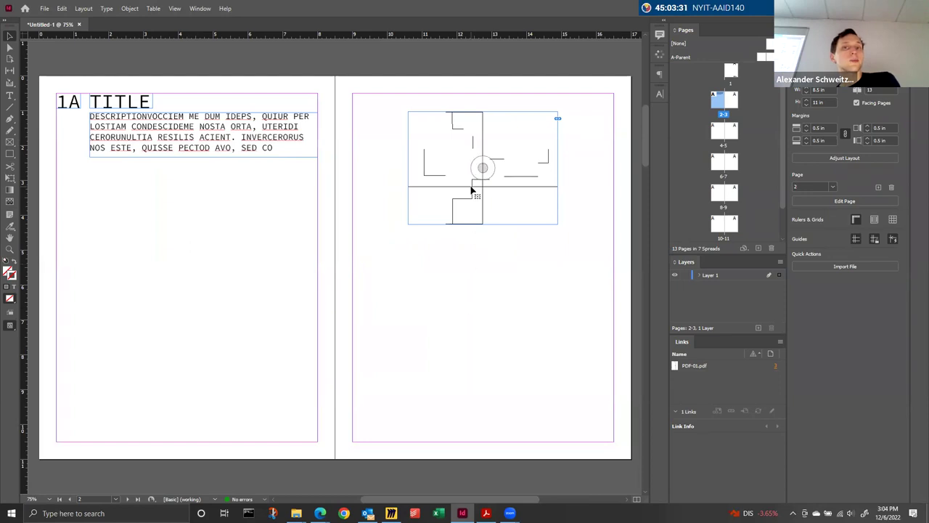
pyautogui.click(457, 281)
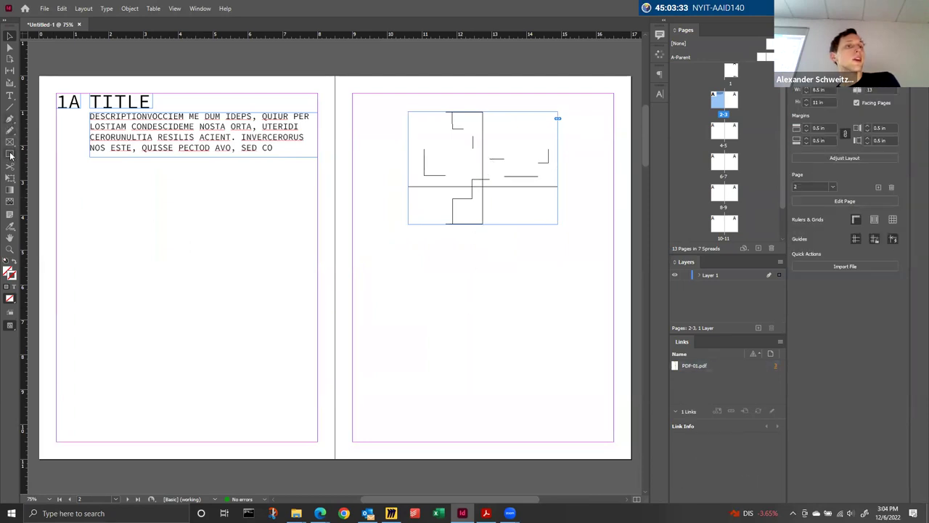
# Step: Draw an empty image frame about 6.6 by 7.3 in on page 2, spanning from the description's left edge to the right and bottom margins
pyautogui.moveTo(76, 205); pyautogui.dragTo(317, 442)
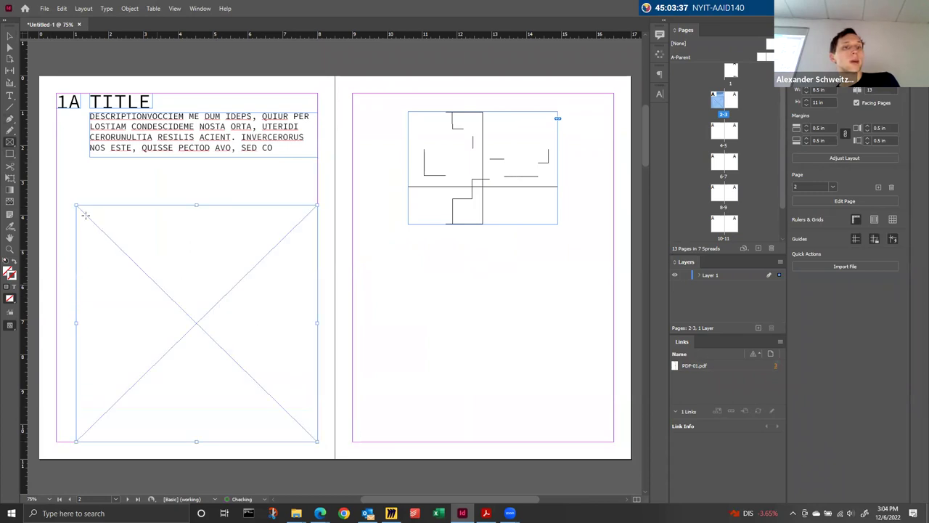
pyautogui.click(10, 36)
pyautogui.moveTo(75, 204); pyautogui.dragTo(89, 186)
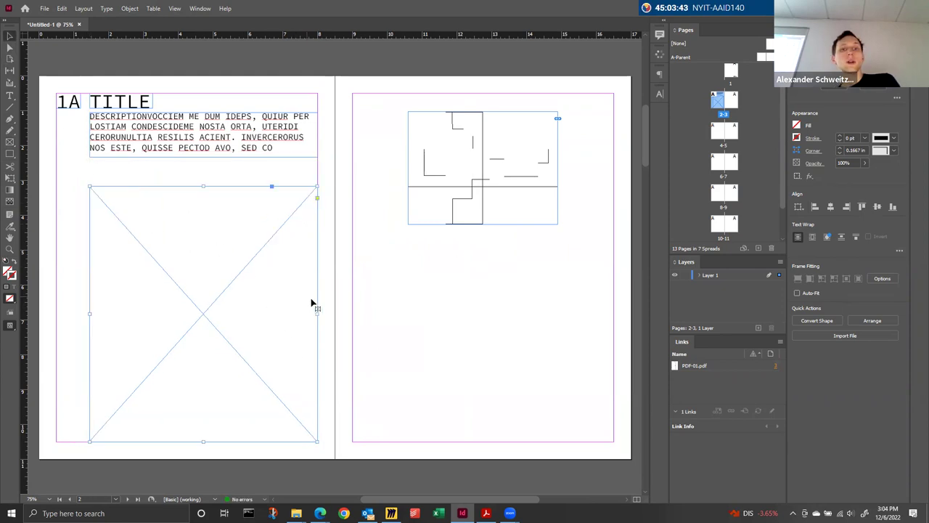
# Step: Place PDF-01 from the IN CLASS folder into the empty frame on page 2
pyautogui.moveTo(296, 512)
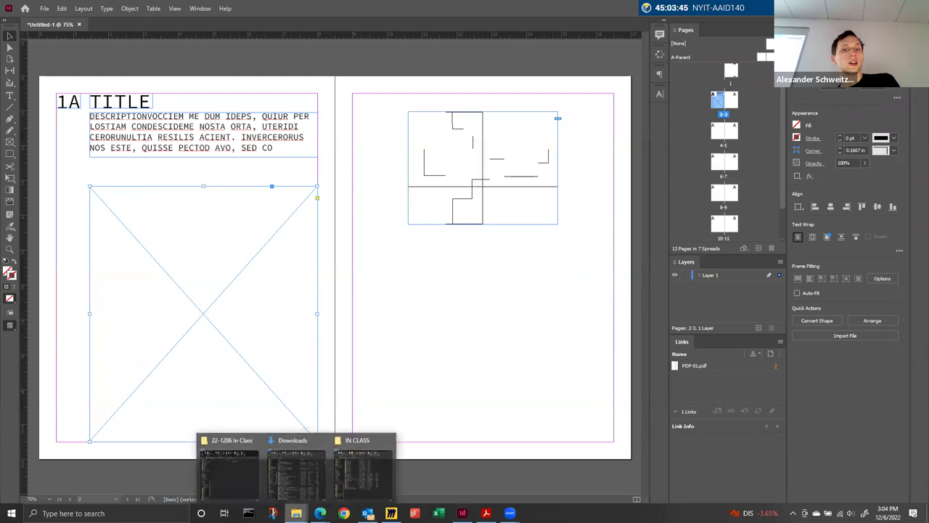
pyautogui.click(352, 472)
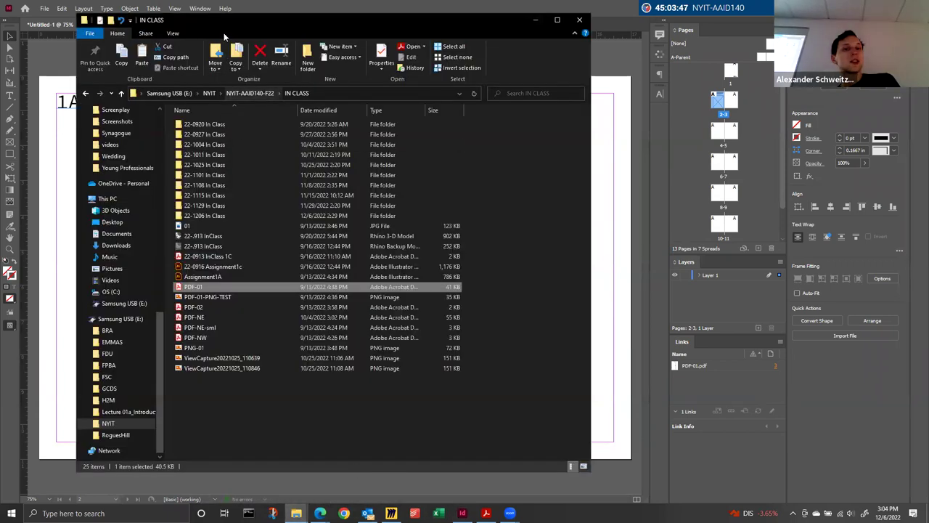
pyautogui.moveTo(244, 27); pyautogui.dragTo(515, 41)
pyautogui.moveTo(464, 300)
pyautogui.mouseDown()
pyautogui.moveTo(353, 322)
pyautogui.moveTo(272, 265)
pyautogui.mouseUp()
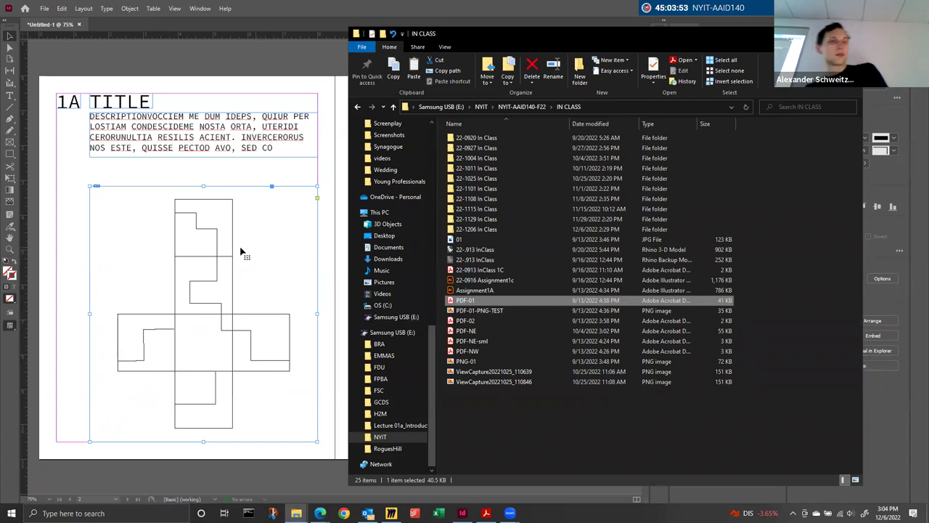
# Step: Replace the drawing in the page 2 frame with PDF-01-PNG-TEST from the IN CLASS folder
pyautogui.doubleClick(476, 229)
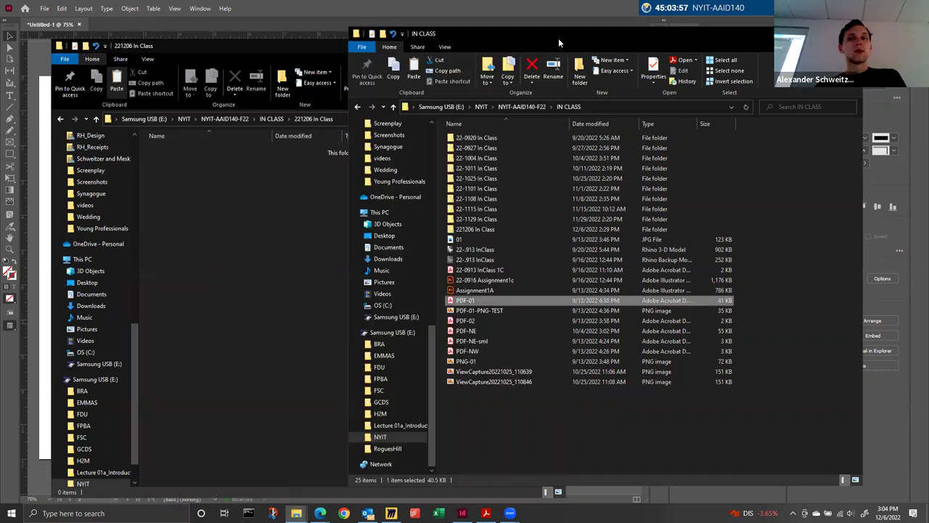
pyautogui.click(555, 45)
pyautogui.moveTo(504, 309)
pyautogui.mouseDown()
pyautogui.moveTo(232, 311)
pyautogui.moveTo(231, 302)
pyautogui.mouseUp()
pyautogui.click(231, 302)
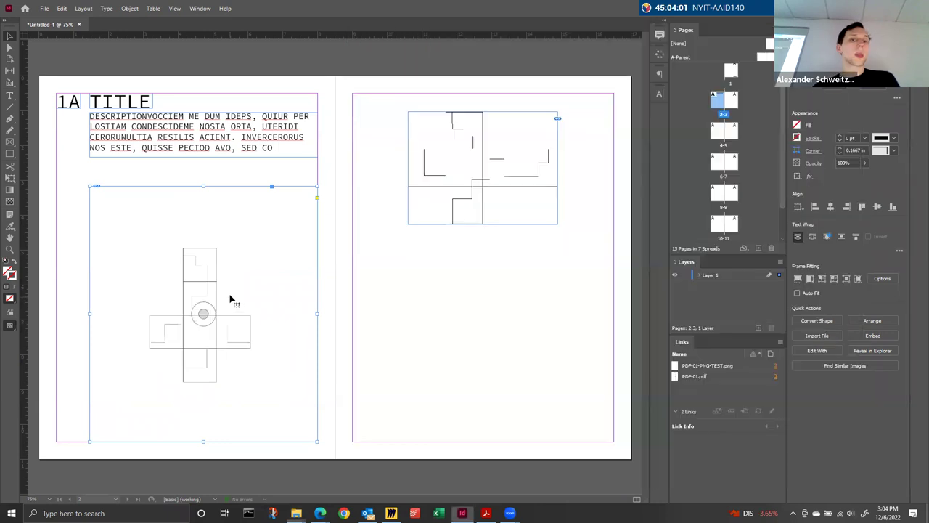
pyautogui.press('Escape')
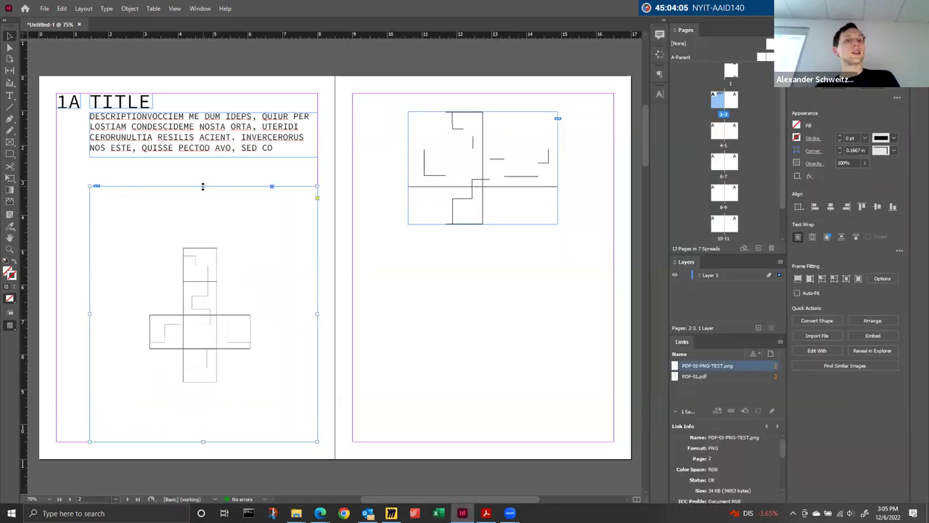
# Step: Shrink the page 2 image frame to about 5 by 6.4 in and shift the PNG drawing within it
pyautogui.moveTo(203, 185); pyautogui.dragTo(203, 196)
pyautogui.moveTo(90, 312); pyautogui.dragTo(116, 313)
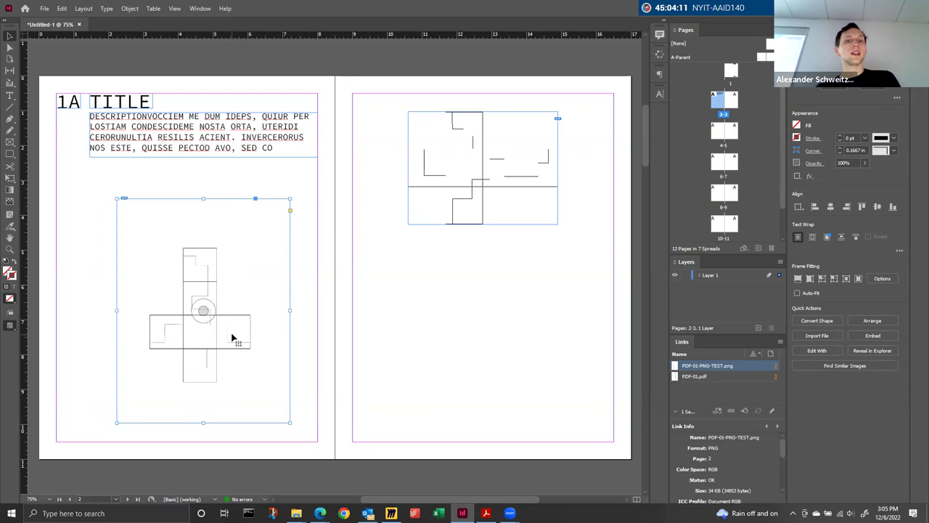
pyautogui.moveTo(205, 314); pyautogui.dragTo(300, 273)
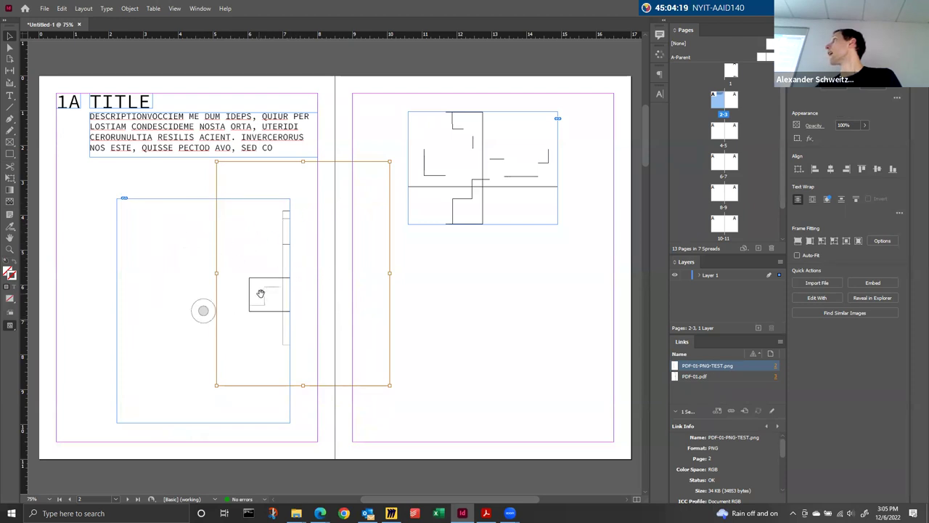
pyautogui.moveTo(249, 305); pyautogui.dragTo(120, 312)
pyautogui.click(325, 332)
pyautogui.click(268, 330)
pyautogui.moveTo(203, 309); pyautogui.dragTo(219, 323)
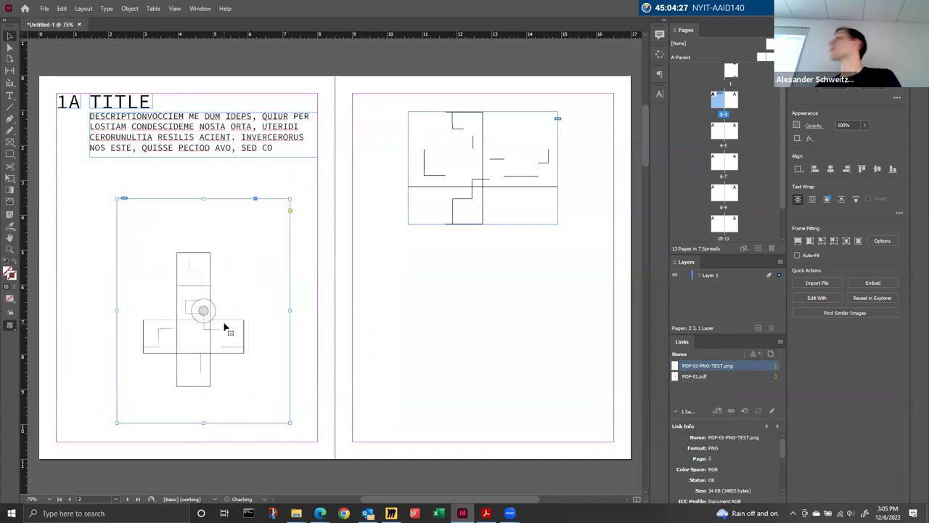
# Step: Delete the frame holding the PNG drawing from page 2
pyautogui.click(298, 285)
pyautogui.click(207, 264)
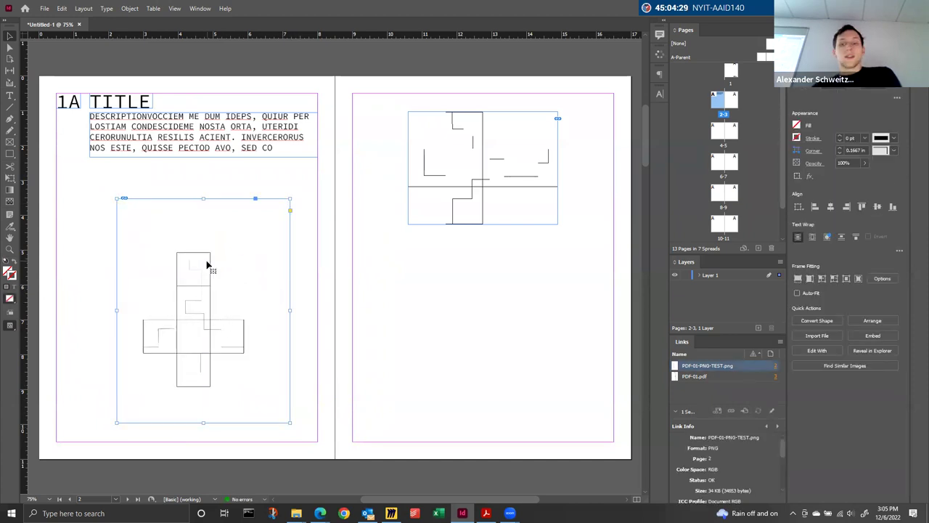
pyautogui.press('Delete')
# Step: Enlarge the PDF-01 frame on page 3 to about 7.5 by 5 in, spanning from side margin to side margin
pyautogui.click(408, 223)
pyautogui.moveTo(408, 225); pyautogui.dragTo(352, 289)
pyautogui.moveTo(557, 288); pyautogui.dragTo(613, 283)
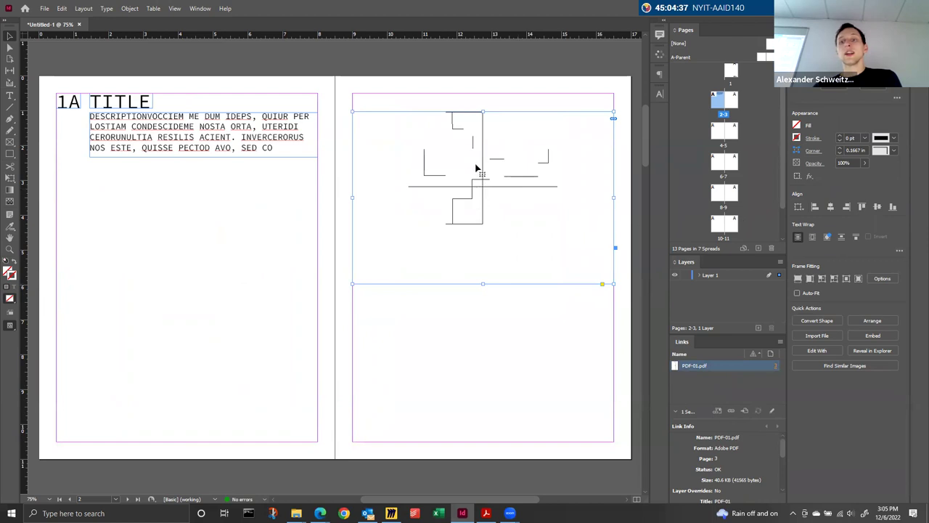
# Step: Try resizing the PDF-01 drawing inside its frame independently and undo the distortion
pyautogui.click(483, 198)
pyautogui.moveTo(408, 224); pyautogui.dragTo(538, 230)
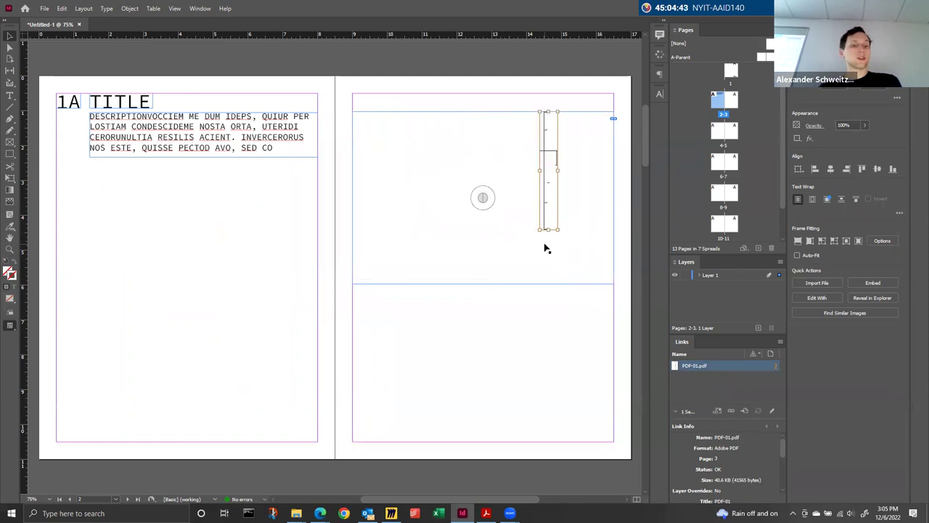
pyautogui.hotkey('ctrl', 'z')
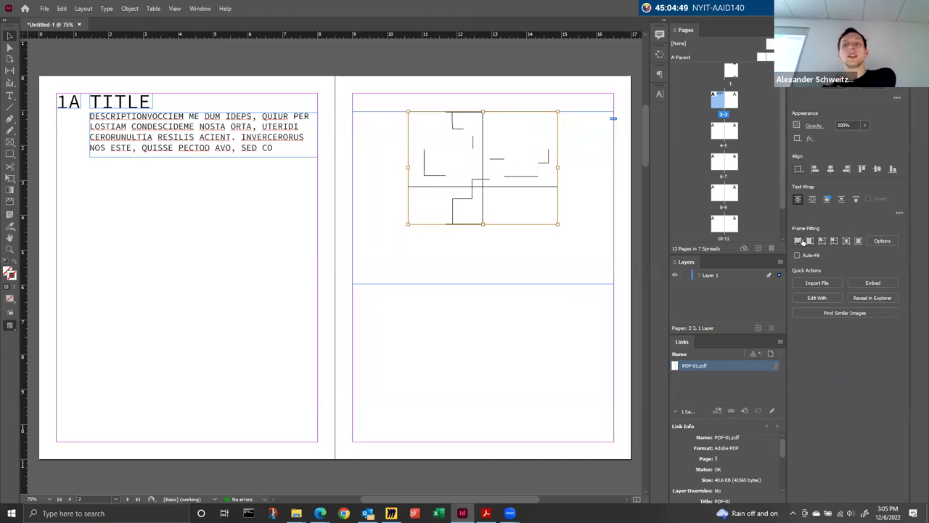
# Step: Try several frame fitting options on the PDF-01 drawing on page 3 and undo them
pyautogui.click(799, 241)
pyautogui.click(821, 242)
pyautogui.hotkey('ctrl', 'z')
pyautogui.click(811, 241)
pyautogui.click(571, 380)
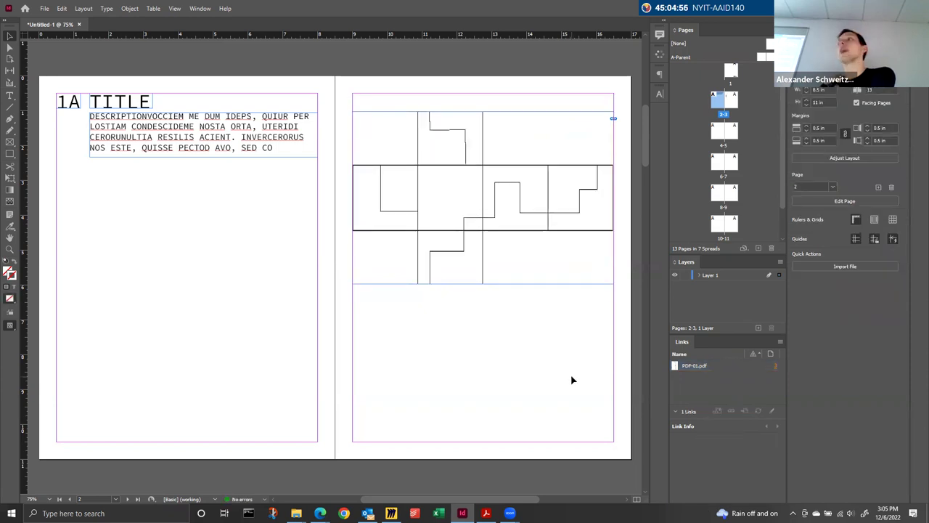
pyautogui.hotkey('ctrl', 'z')
pyautogui.hotkey('ctrl', 'z')
pyautogui.hotkey('ctrl', 'z')
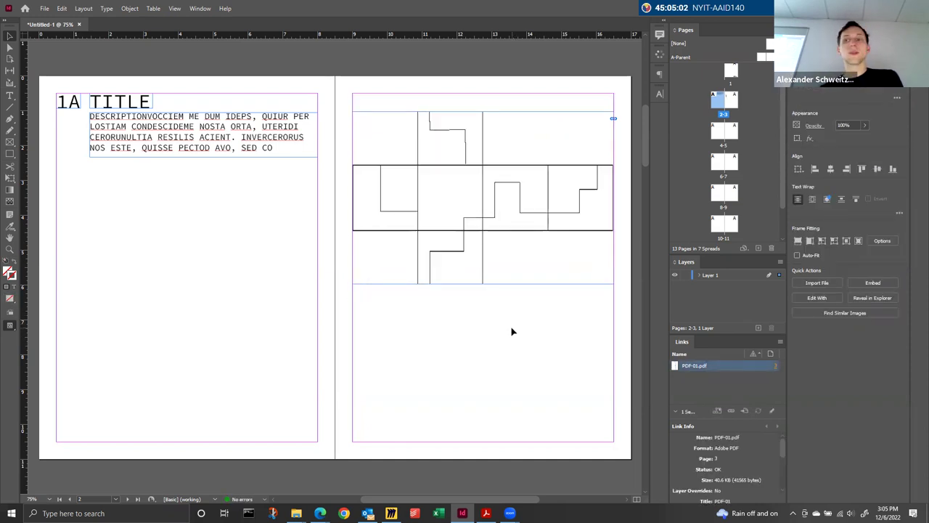
pyautogui.hotkey('ctrl', 'z')
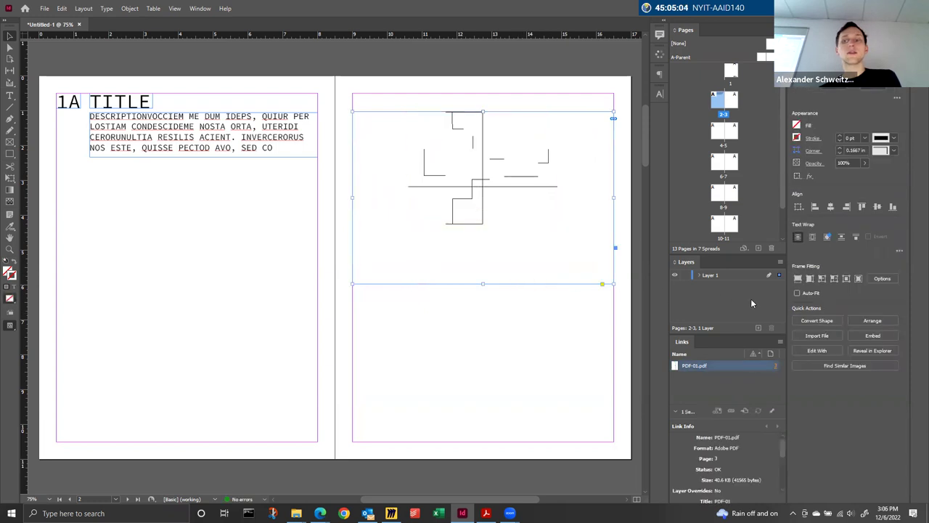
# Step: Try Auto-Fit on the PDF-01 frame by shrinking it to about 5.8 by 4 in, and undo the resize
pyautogui.click(798, 293)
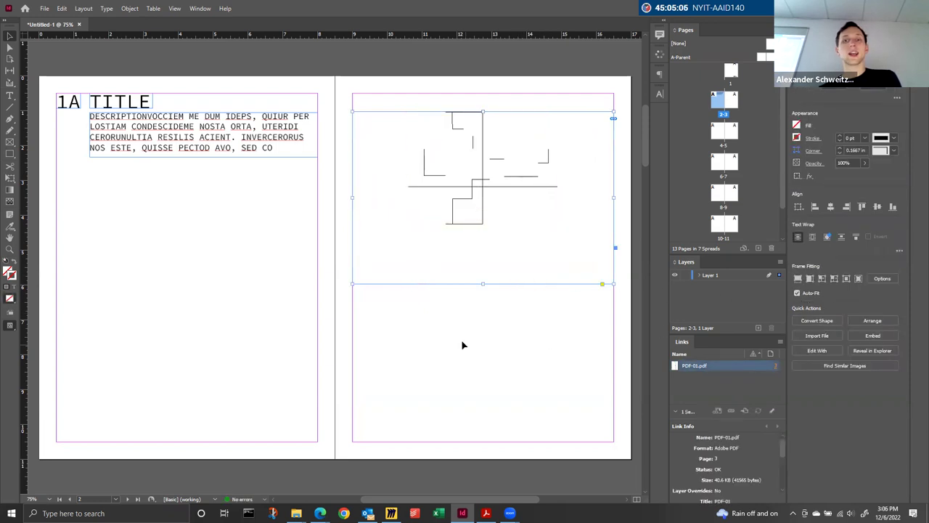
pyautogui.moveTo(355, 285); pyautogui.dragTo(411, 250)
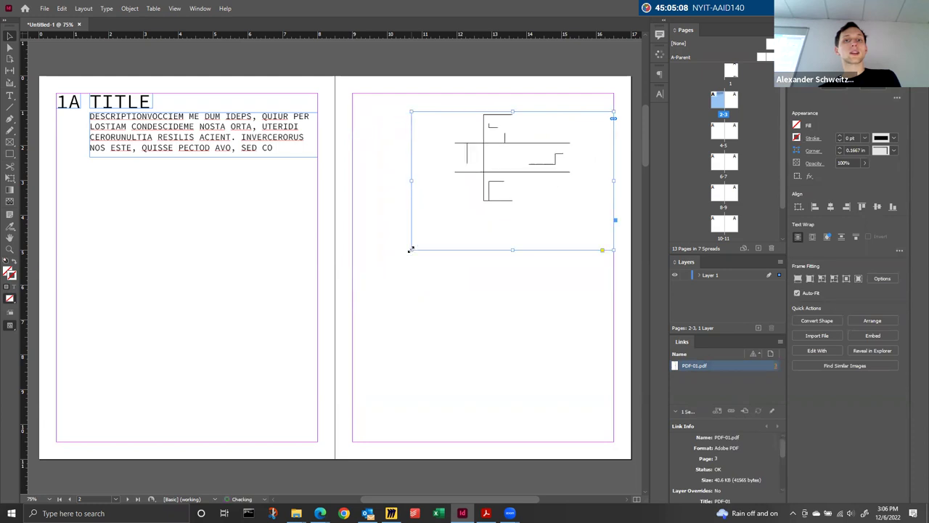
pyautogui.click(450, 279)
pyautogui.hotkey('ctrl', 'z')
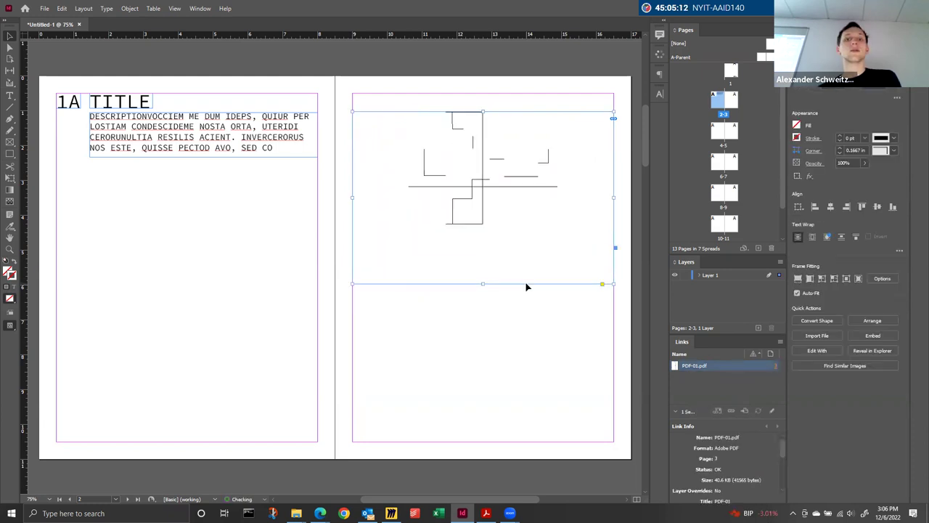
pyautogui.click(472, 326)
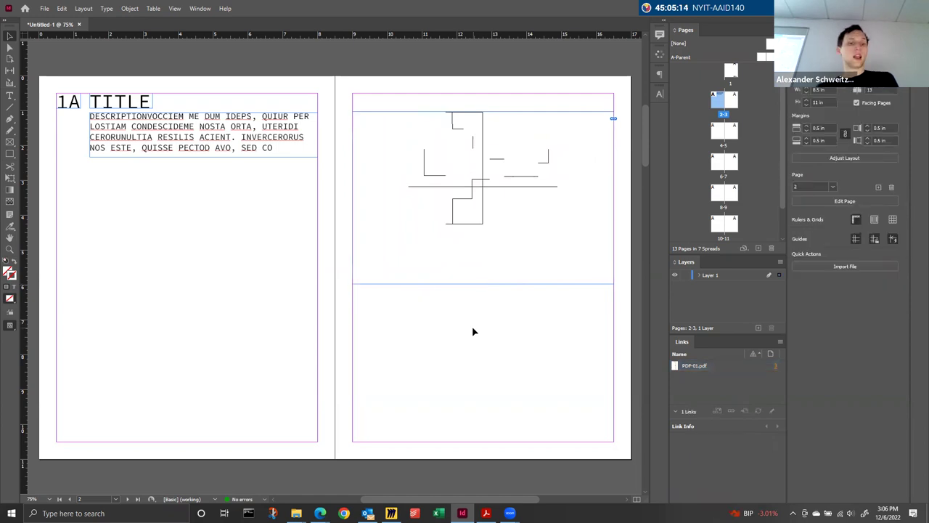
# Step: Start saving the document under a new name and browse to the 221206 In Class folder within NYIT-AAID140-F22, IN CLASS
pyautogui.click(44, 8)
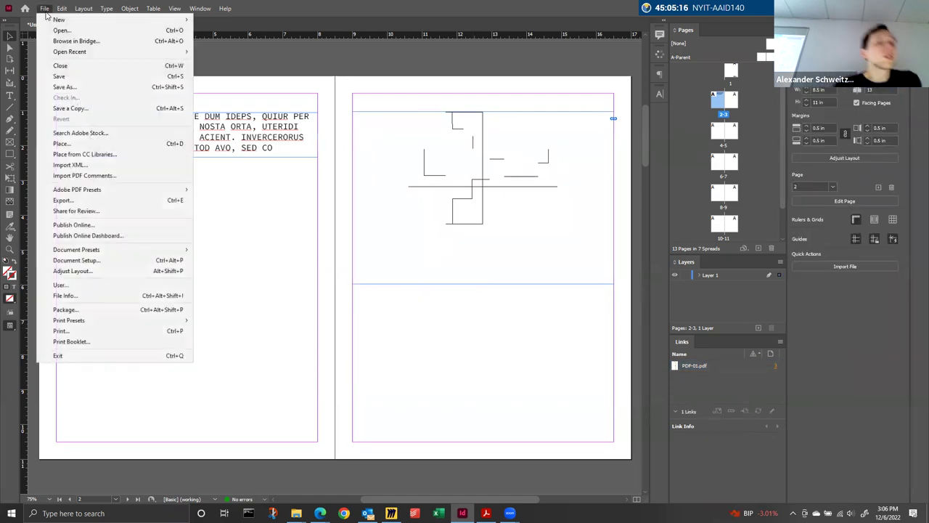
pyautogui.click(103, 86)
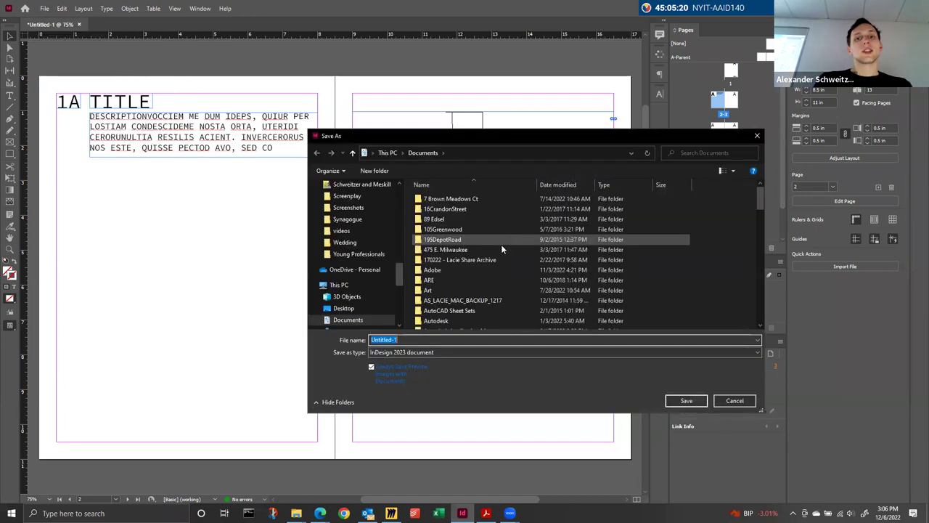
pyautogui.scroll(-5, 356, 276)
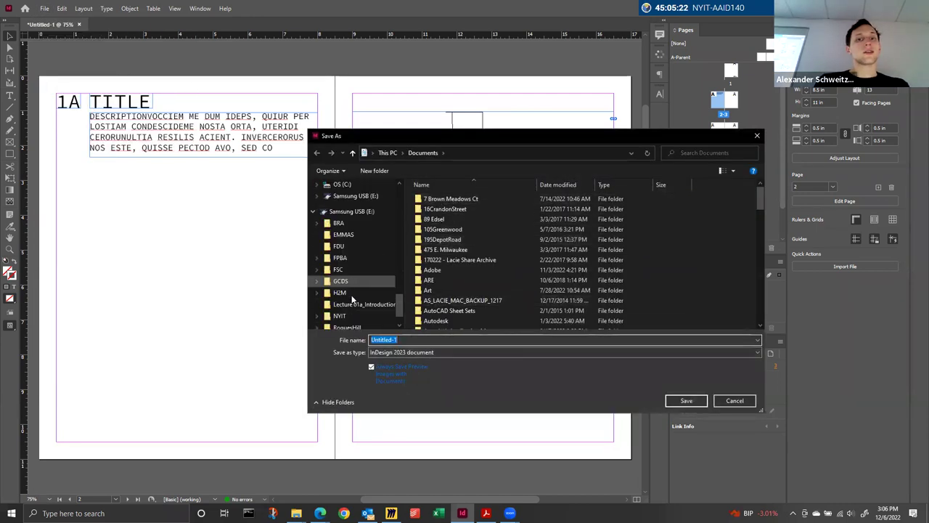
pyautogui.click(344, 282)
pyautogui.doubleClick(475, 249)
pyautogui.doubleClick(456, 218)
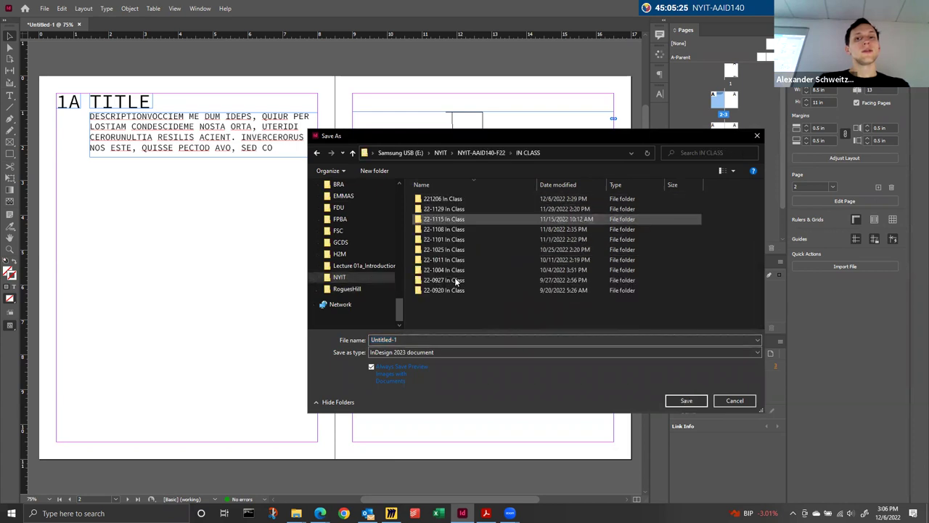
pyautogui.doubleClick(447, 288)
pyautogui.click(532, 155)
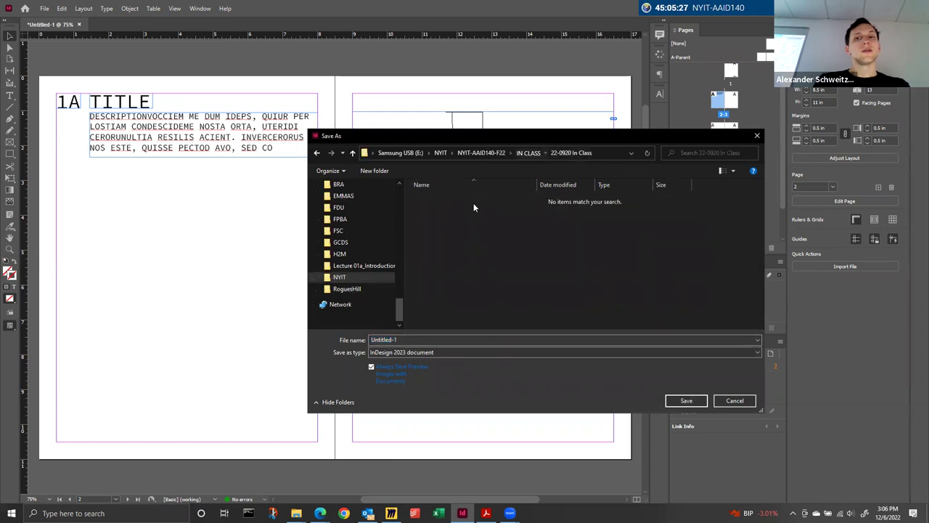
pyautogui.doubleClick(446, 261)
# Step: Name the InDesign document 22-1206 Final Portfolio and save it
pyautogui.click(408, 339)
pyautogui.write('22-12')
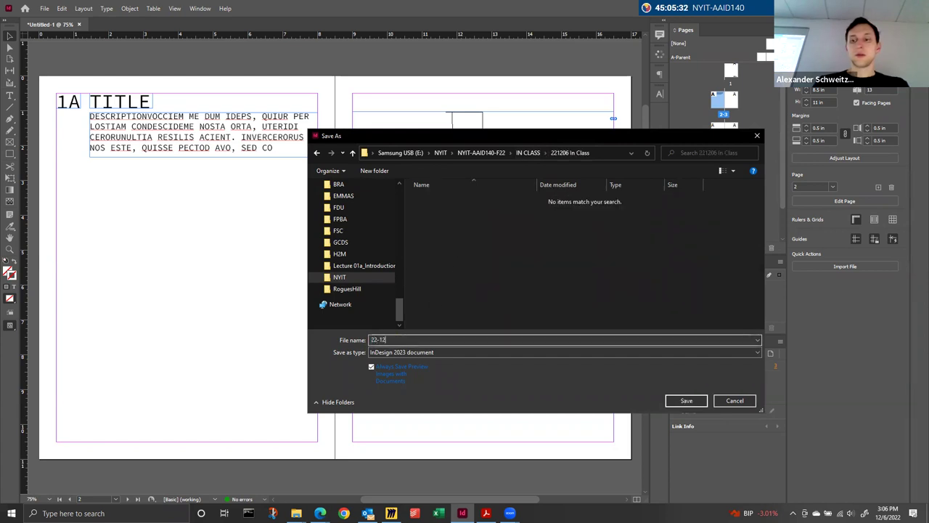
pyautogui.write('06 I')
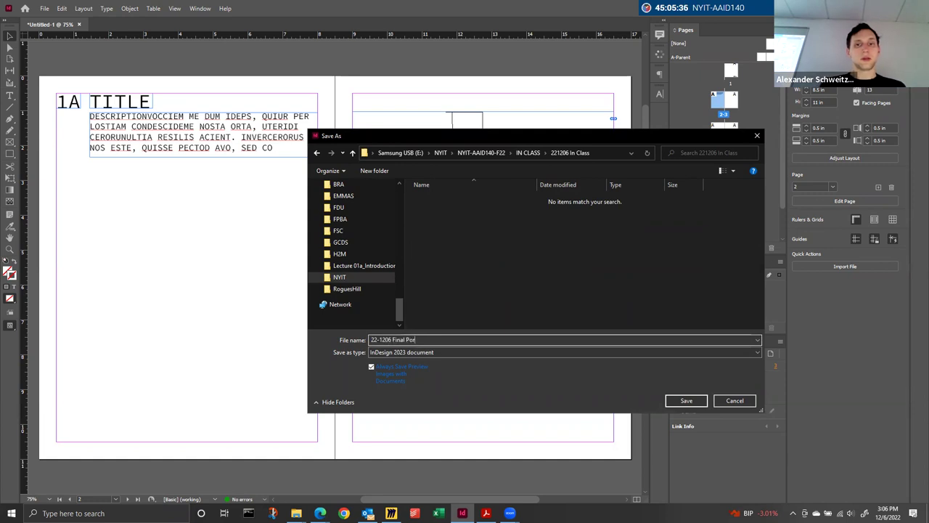
pyautogui.write('inal Portfolio')
pyautogui.press('Return')
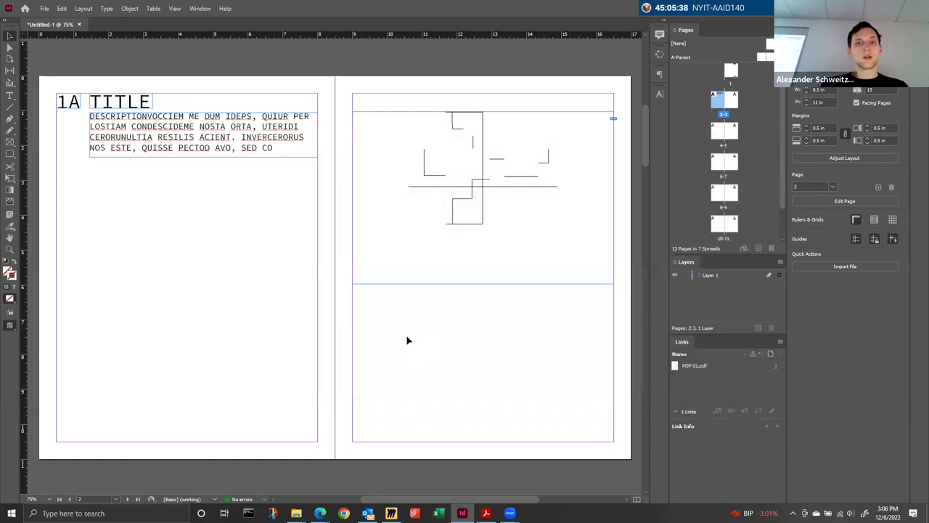
# Step: Select the placed PDF-01 drawing on page 3 and examine its link information, including path, scale and rotation
pyautogui.click(472, 193)
pyautogui.click(483, 183)
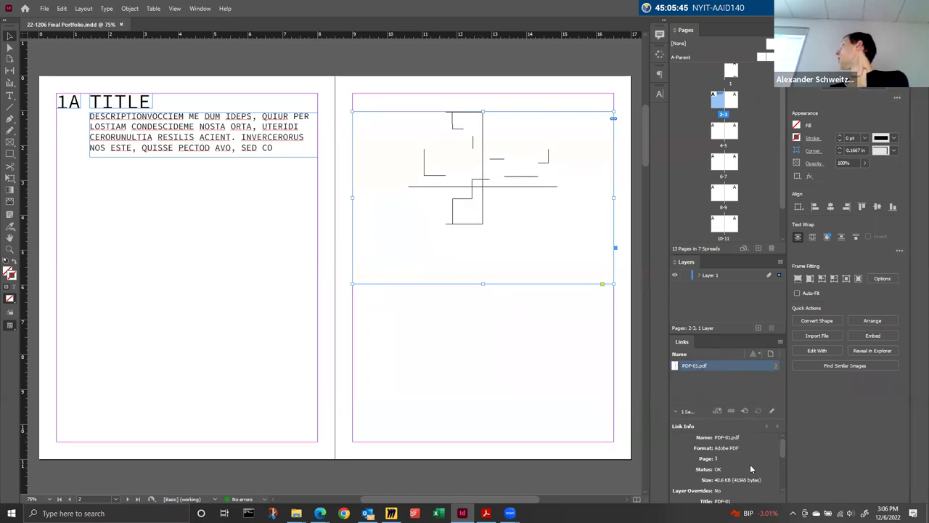
pyautogui.scroll(-5, 721, 457)
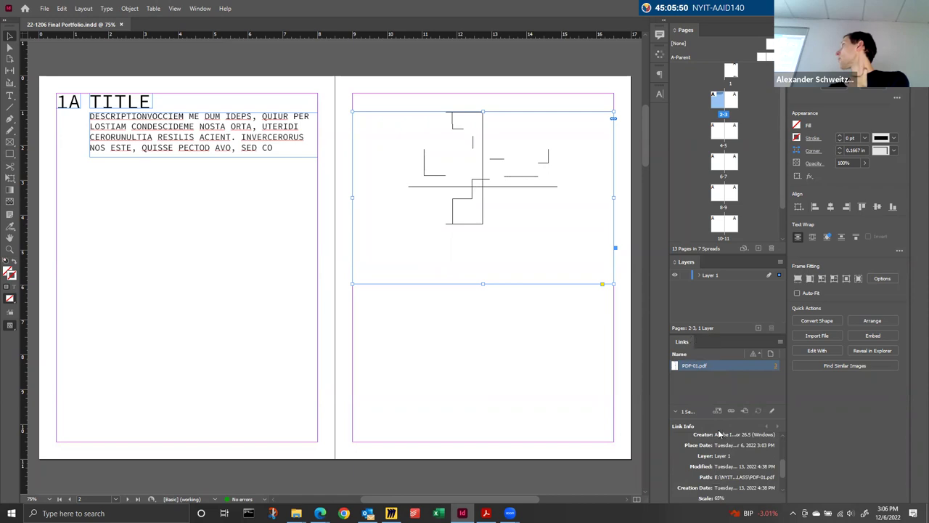
pyautogui.scroll(-3, 719, 479)
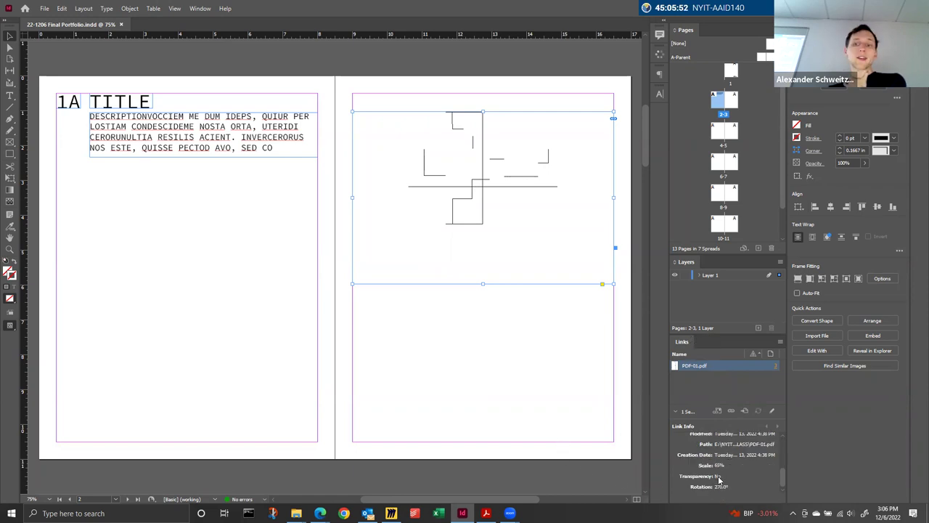
pyautogui.scroll(3, 733, 461)
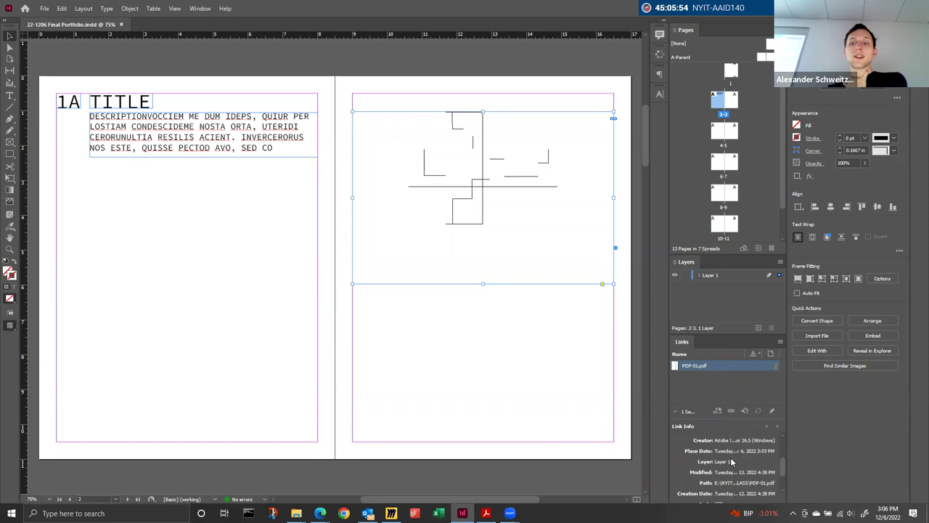
pyautogui.scroll(3, 708, 468)
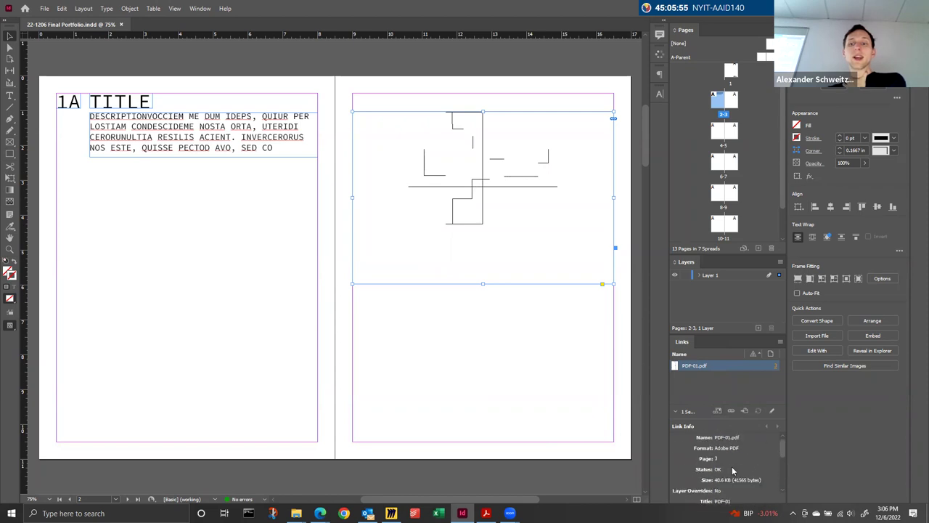
# Step: Switch to File Explorer, locate PDF-01 in the IN CLASS folder, and check which programs can open it
pyautogui.click(551, 479)
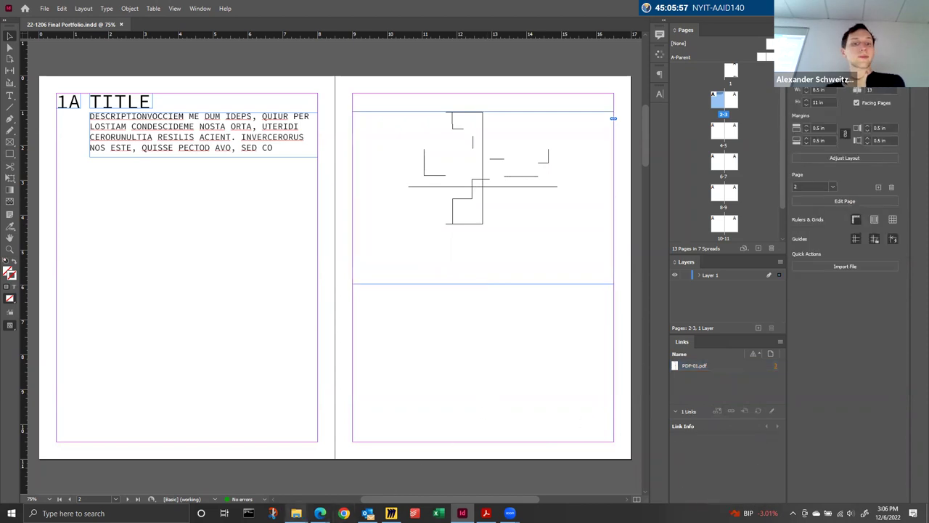
pyautogui.moveTo(296, 512)
pyautogui.click(331, 459)
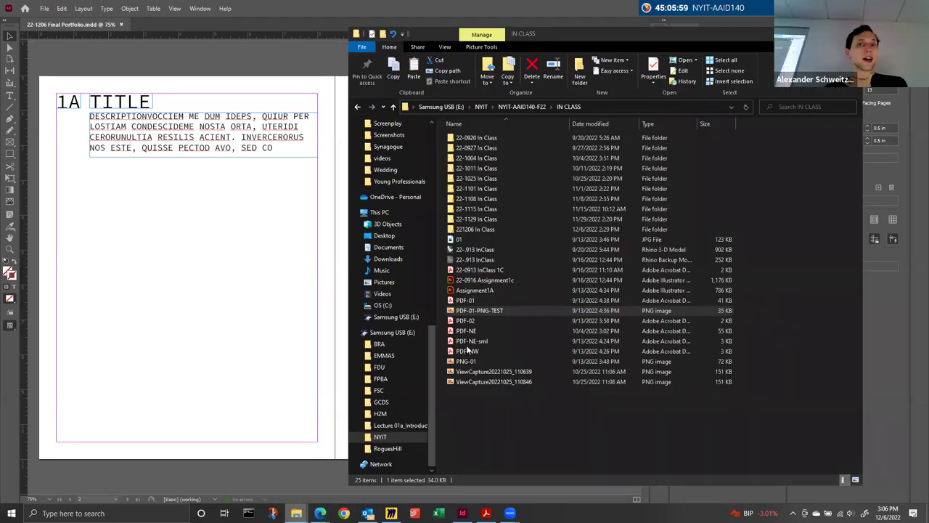
pyautogui.rightClick(488, 313)
pyautogui.click(497, 312)
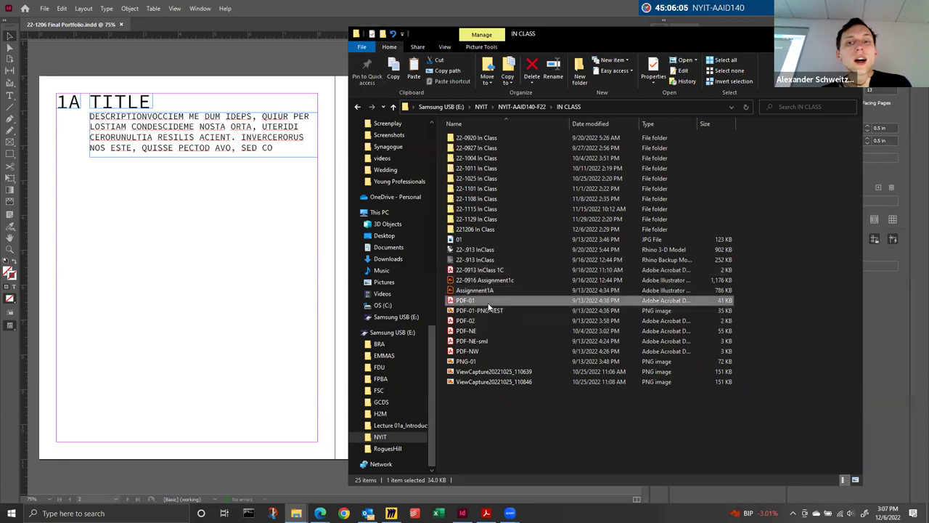
pyautogui.rightClick(472, 302)
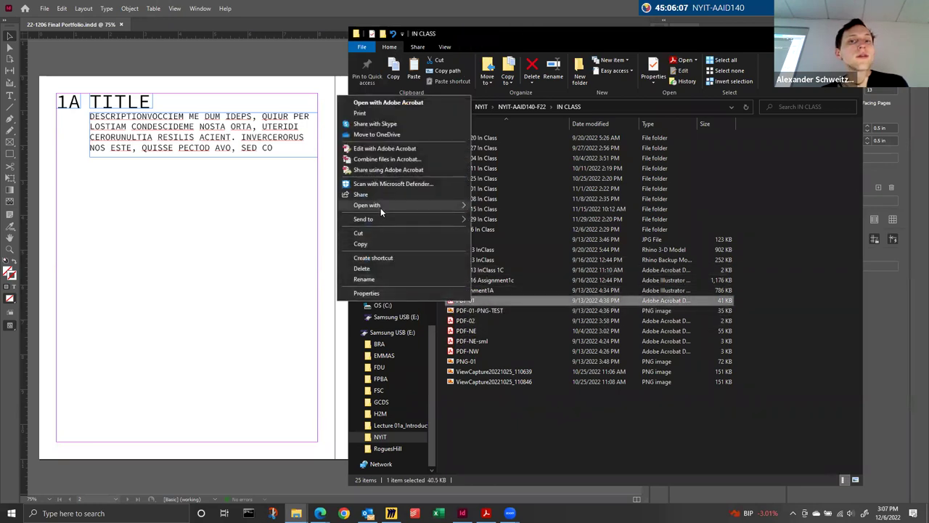
pyautogui.moveTo(381, 207)
pyautogui.click(508, 228)
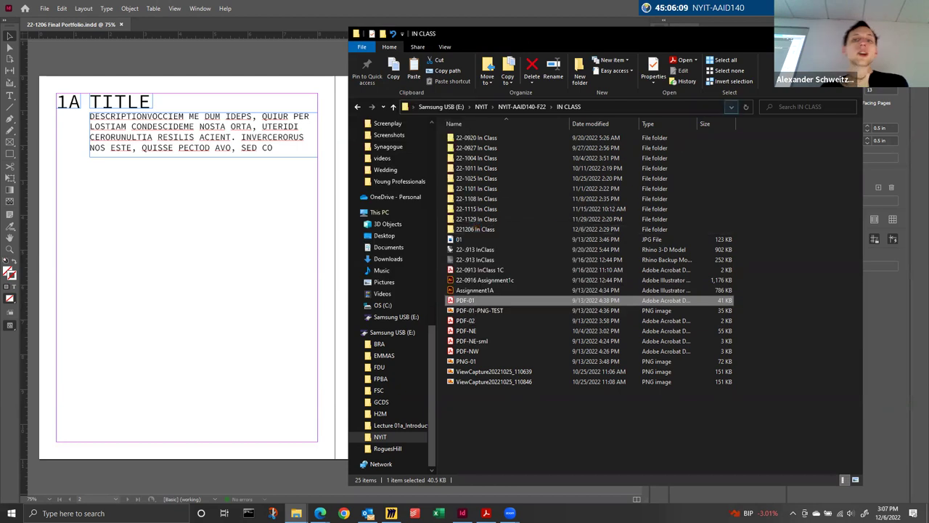
pyautogui.moveTo(464, 299); pyautogui.dragTo(491, 149)
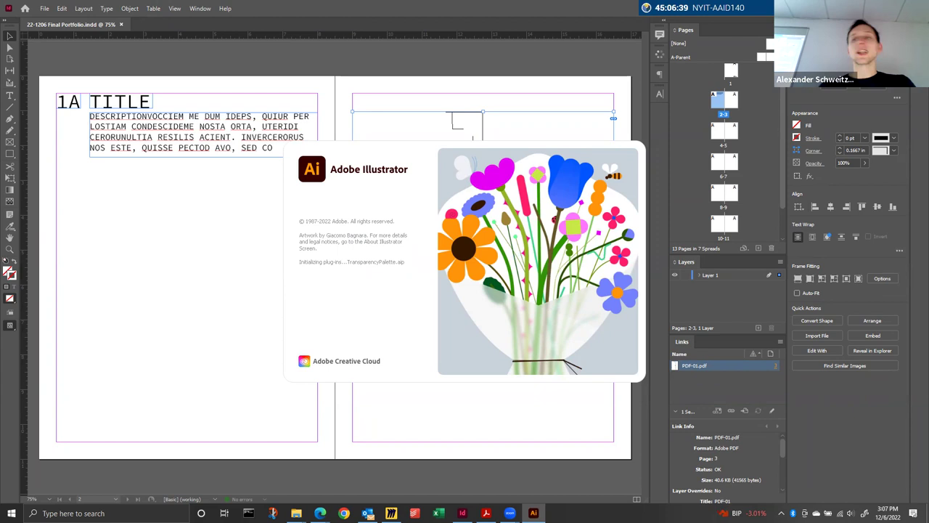
pyautogui.click(537, 298)
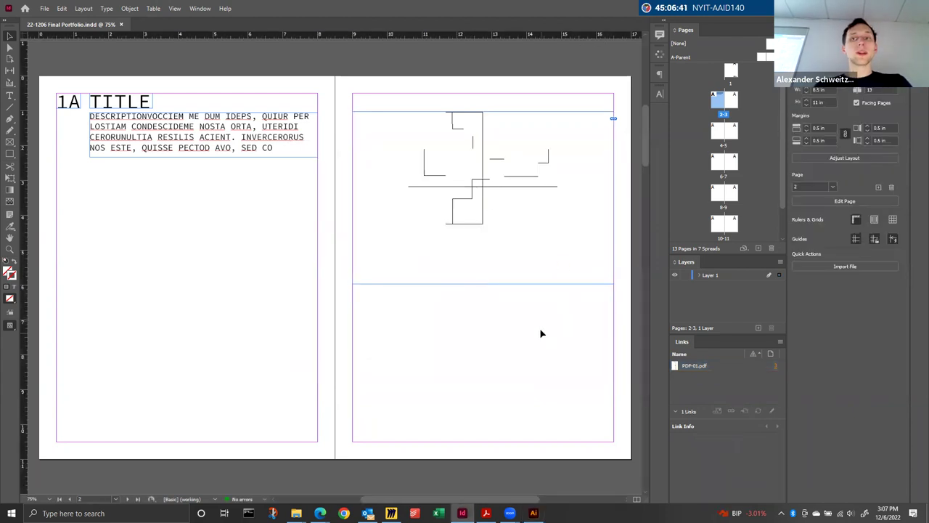
# Step: On the A-Parent spread, draw a black-filled bar about 7.5 in wide and 0.35 in tall along the left page's top margin
pyautogui.doubleClick(758, 57)
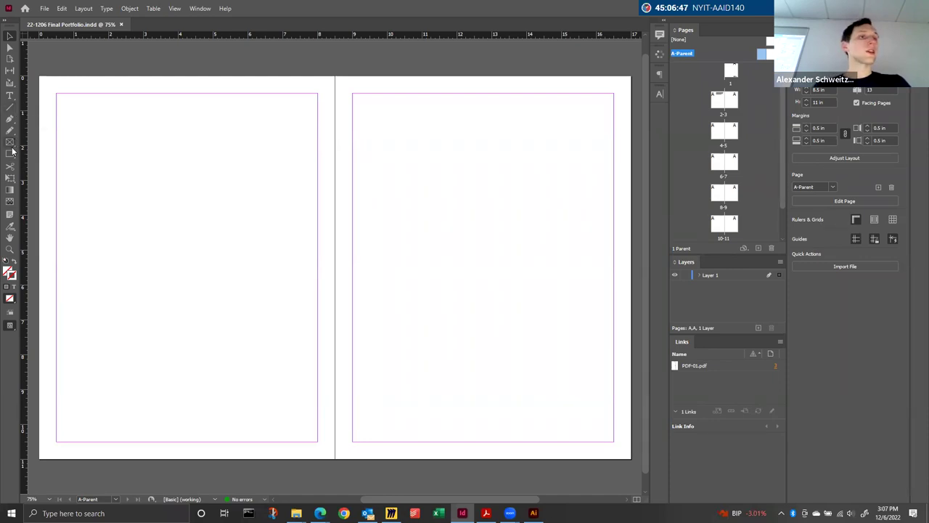
pyautogui.moveTo(55, 93); pyautogui.dragTo(317, 105)
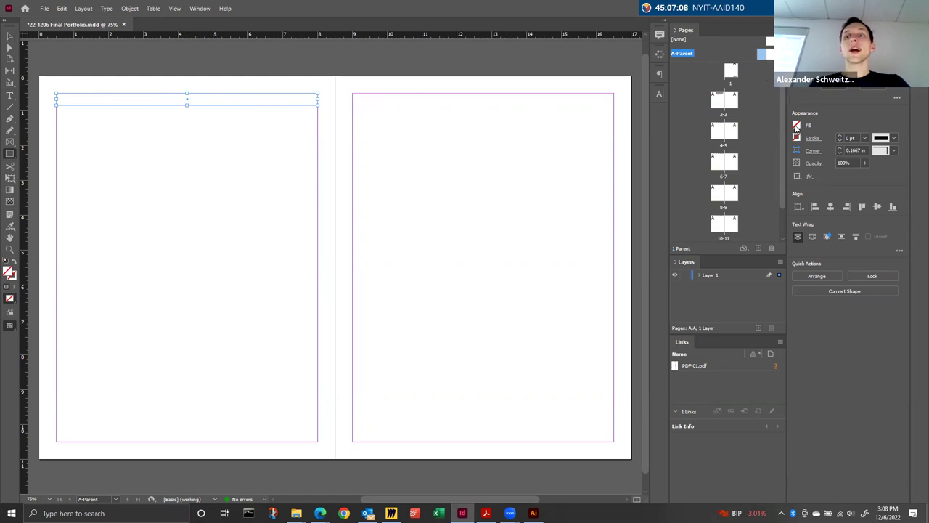
pyautogui.click(796, 128)
pyautogui.click(699, 220)
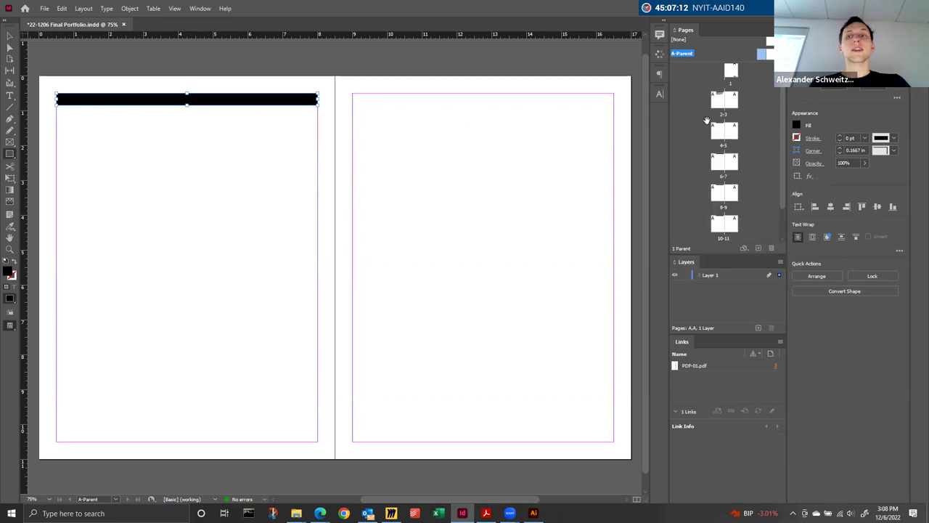
# Step: Extend the black bar across the spread to the right page's outer margin, making it about 16 in wide
pyautogui.click(9, 35)
pyautogui.click(180, 107)
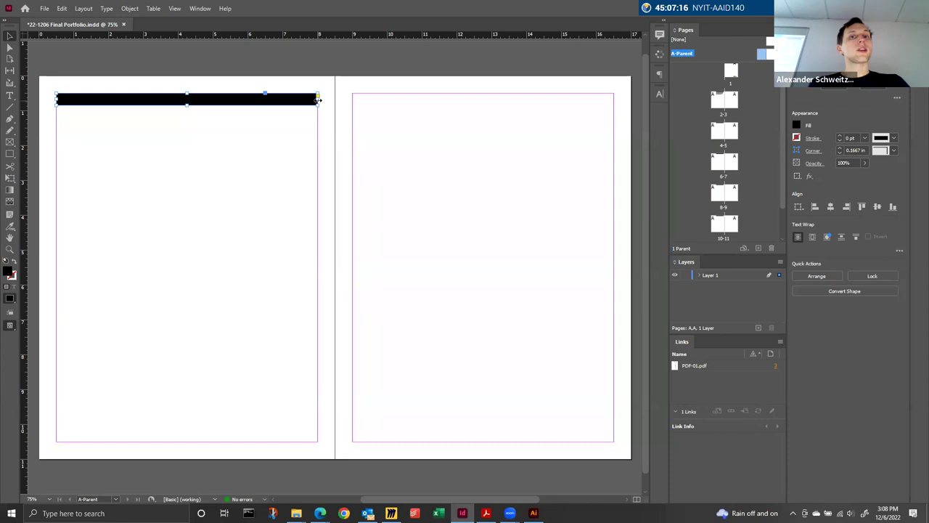
pyautogui.moveTo(322, 99); pyautogui.dragTo(614, 100)
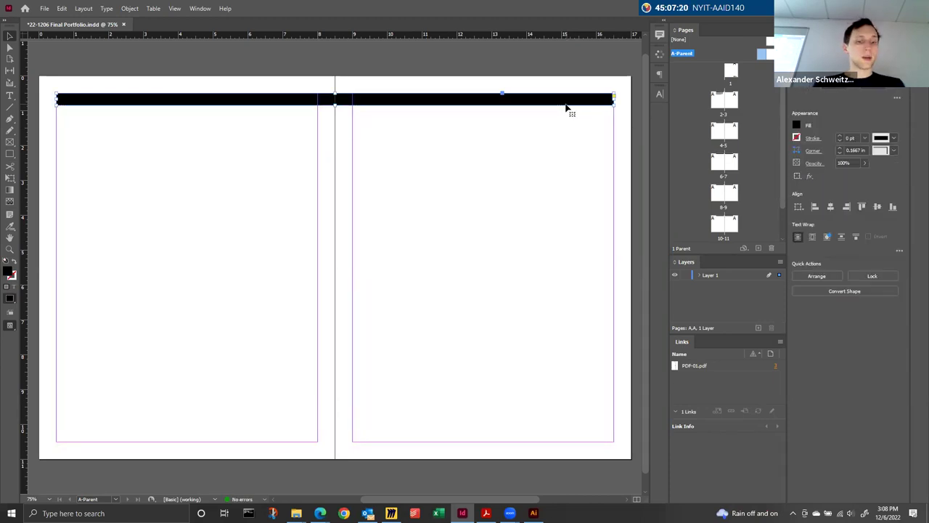
# Step: Paste a copy of the bar and reshape it into a vertical bar along the left margin, reaching the page's bottom edge
pyautogui.hotkey('ctrl', 'v')
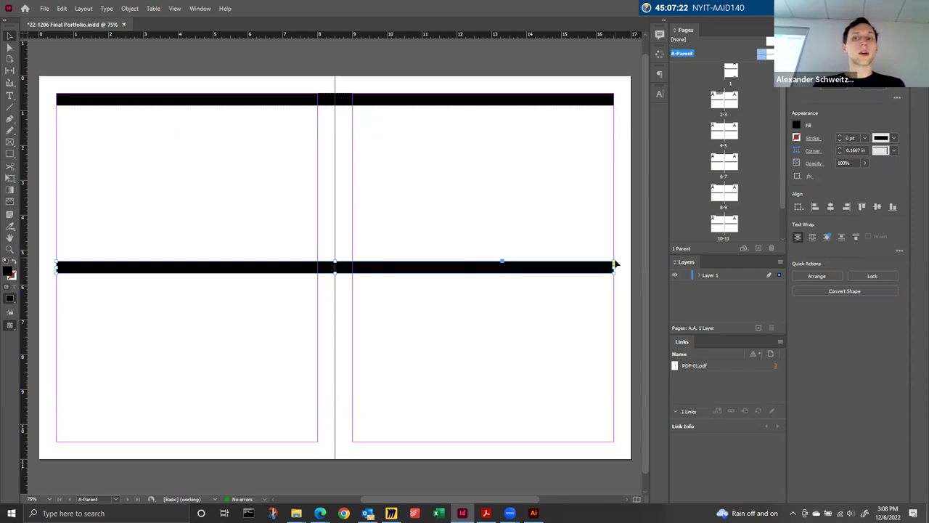
pyautogui.moveTo(56, 274); pyautogui.dragTo(67, 104)
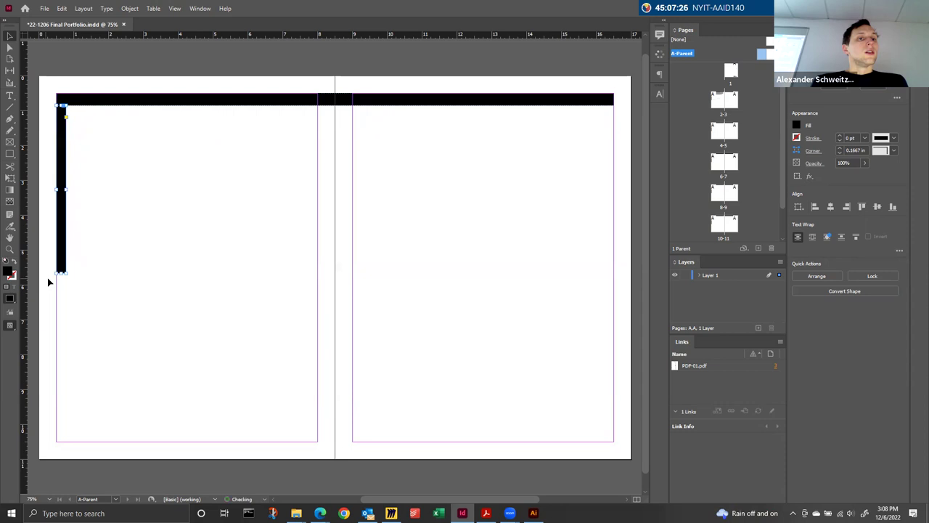
pyautogui.moveTo(60, 273); pyautogui.dragTo(78, 457)
# Step: Extend the top bar past the outer margin to the right page's outer edge
pyautogui.click(559, 106)
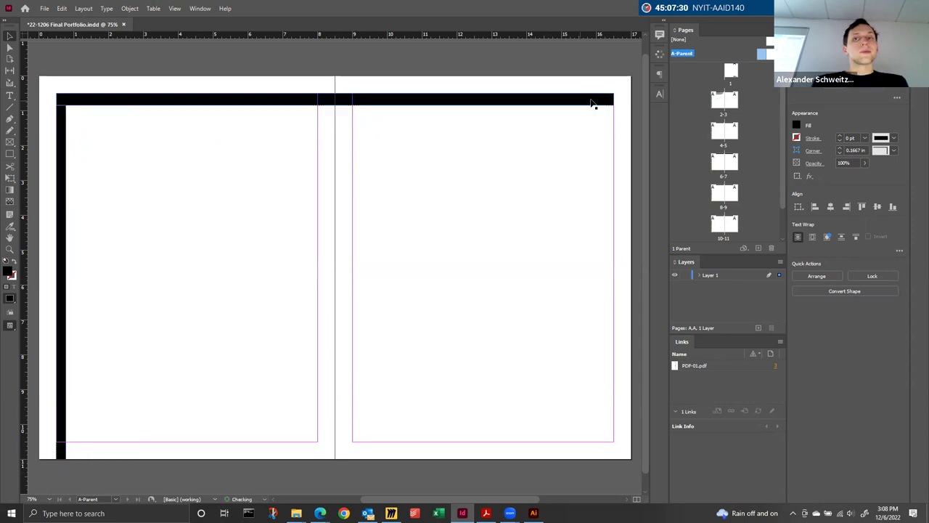
pyautogui.moveTo(615, 100); pyautogui.dragTo(631, 100)
pyautogui.click(573, 131)
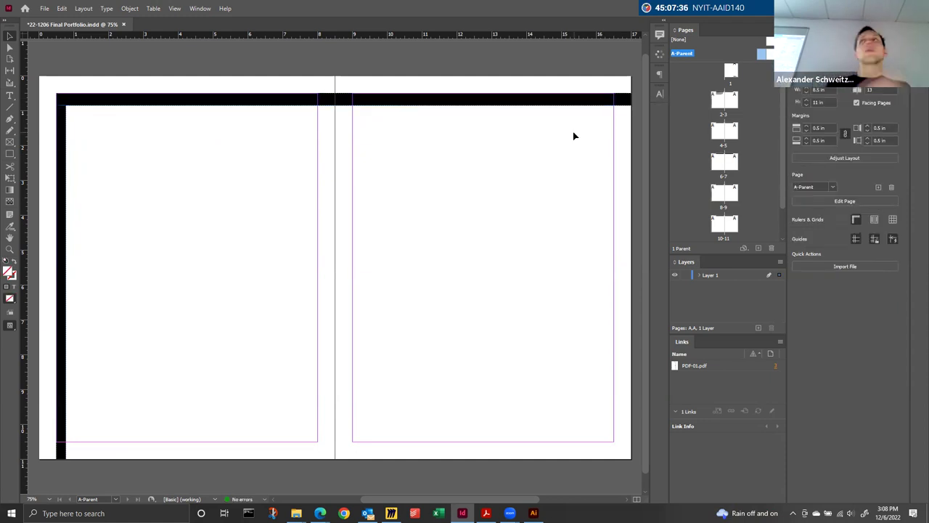
# Step: Paste a copy of the vertical bar and reshape it into a short bar about 1 in tall at the left page's bottom edge
pyautogui.click(63, 150)
pyautogui.hotkey('ctrl', 'v')
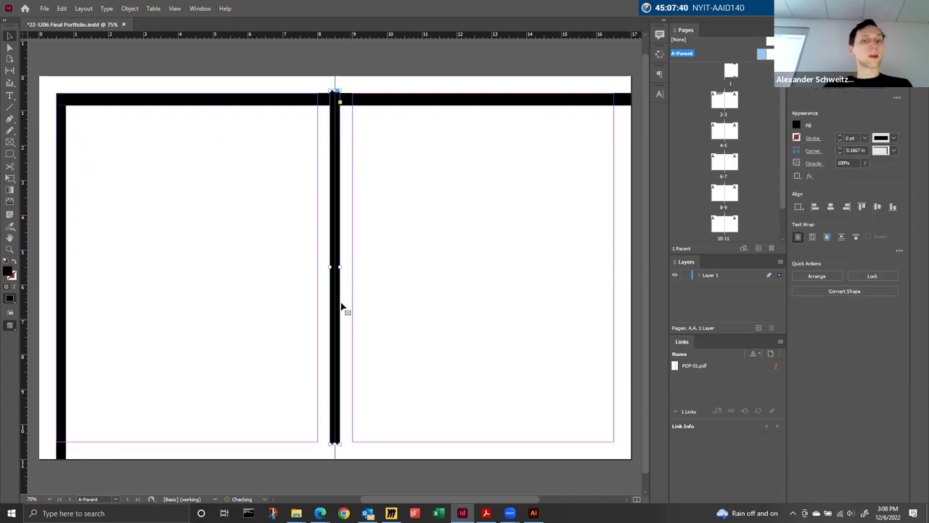
pyautogui.moveTo(332, 100); pyautogui.dragTo(281, 434)
# Step: Paste a copy of the short bar and stretch it into a thin horizontal bar running from the short bar's top across the right page
pyautogui.hotkey('ctrl', 'c')
pyautogui.hotkey('ctrl', 'v')
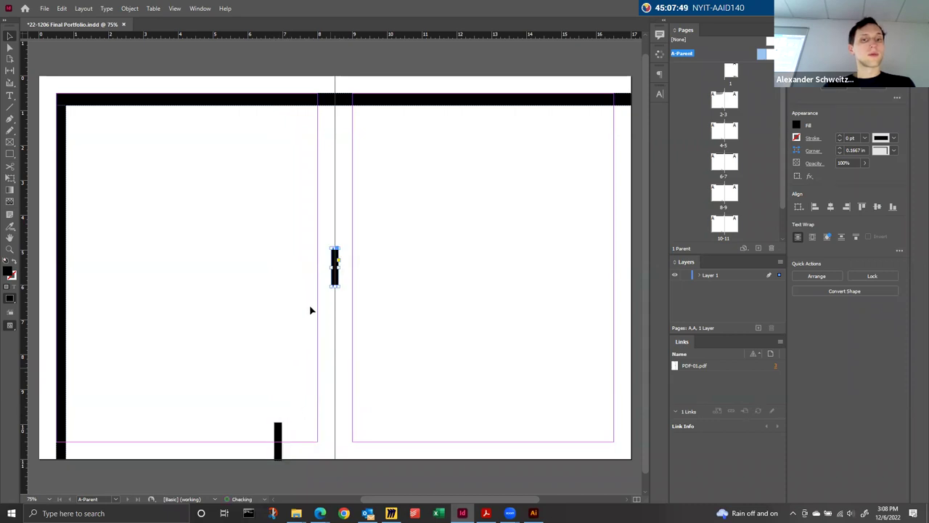
pyautogui.moveTo(338, 286); pyautogui.dragTo(573, 415)
pyautogui.click(357, 358)
pyautogui.hscroll(-3, 479, 359)
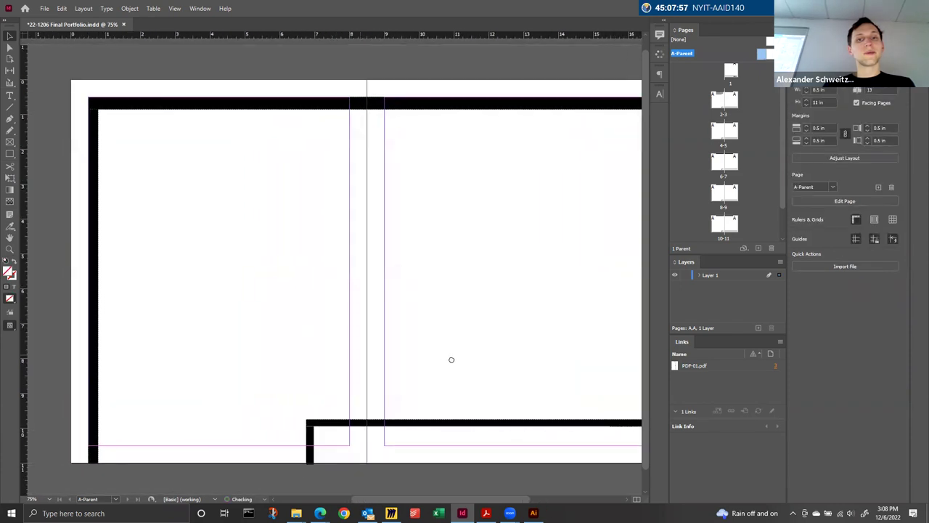
pyautogui.hscroll(1, 451, 359)
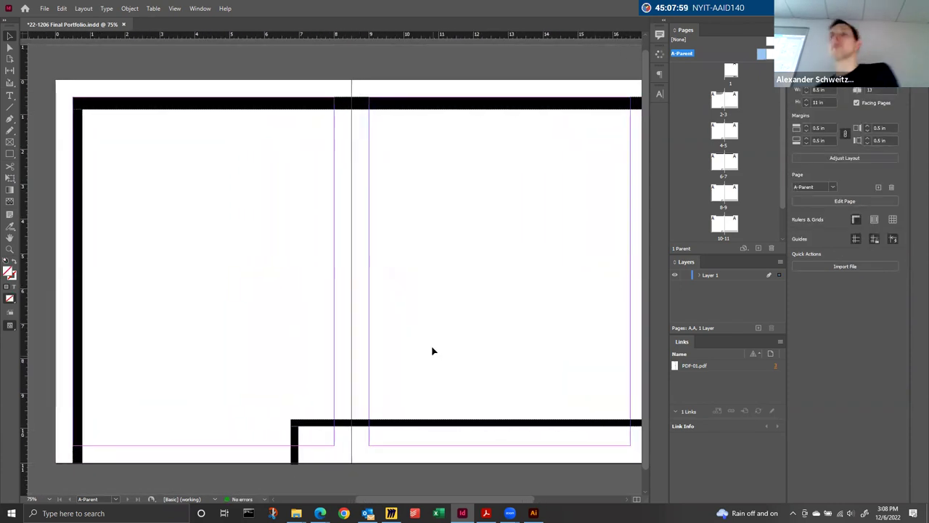
# Step: On page 2, move the description text frame down about 0.6 in and inspect the number frame overlapping the top bar
pyautogui.doubleClick(718, 100)
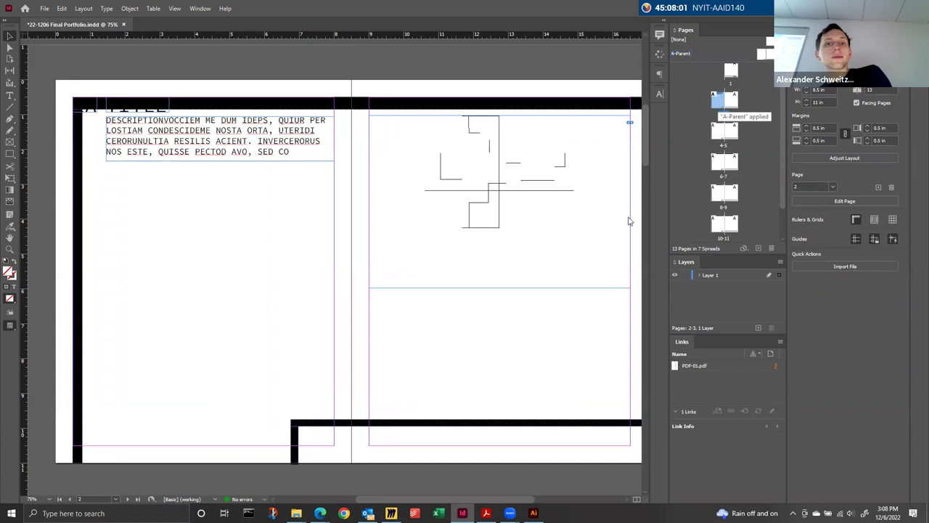
pyautogui.click(148, 143)
pyautogui.moveTo(152, 143); pyautogui.dragTo(152, 164)
pyautogui.click(85, 111)
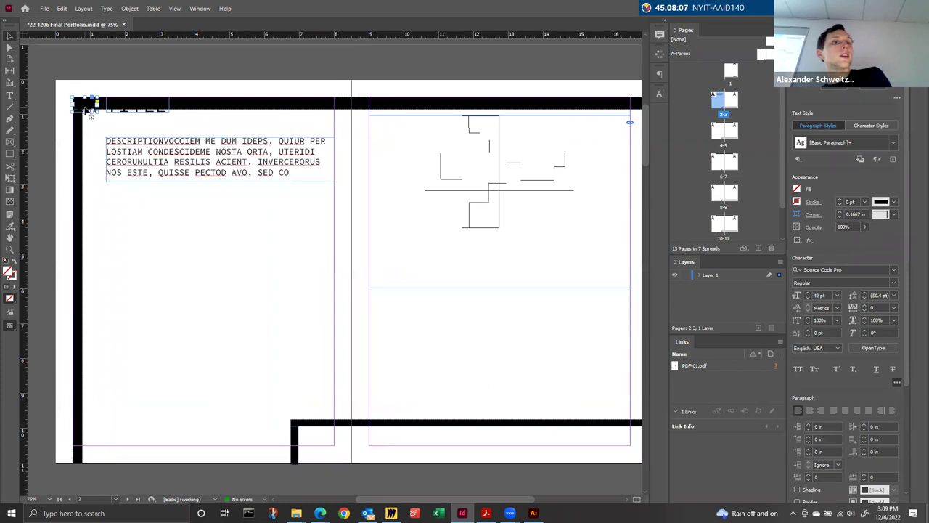
pyautogui.doubleClick(87, 109)
pyautogui.press('Escape')
pyautogui.click(210, 254)
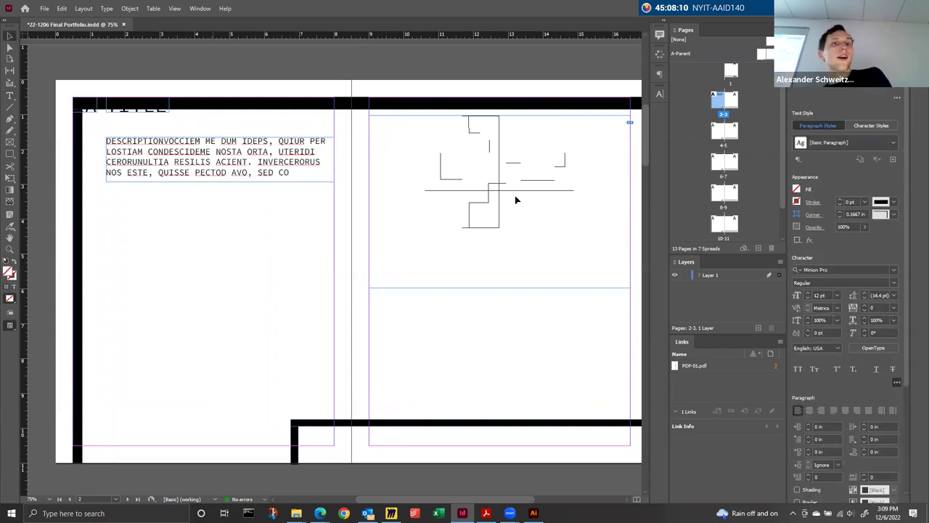
# Step: Return to the A-Parent spread, toggle Layer 1's visibility, and select the bars to check which layer holds them
pyautogui.doubleClick(761, 53)
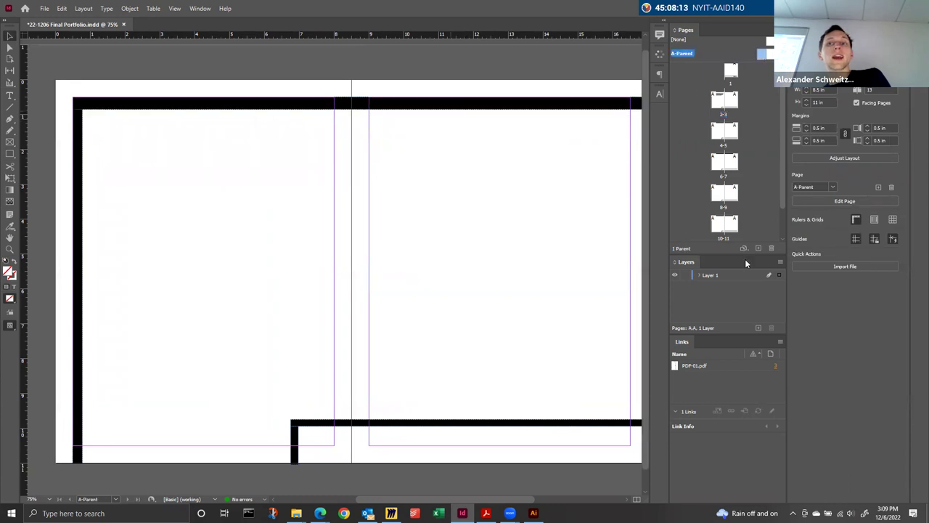
pyautogui.click(674, 275)
pyautogui.click(675, 276)
pyautogui.click(673, 277)
pyautogui.click(675, 276)
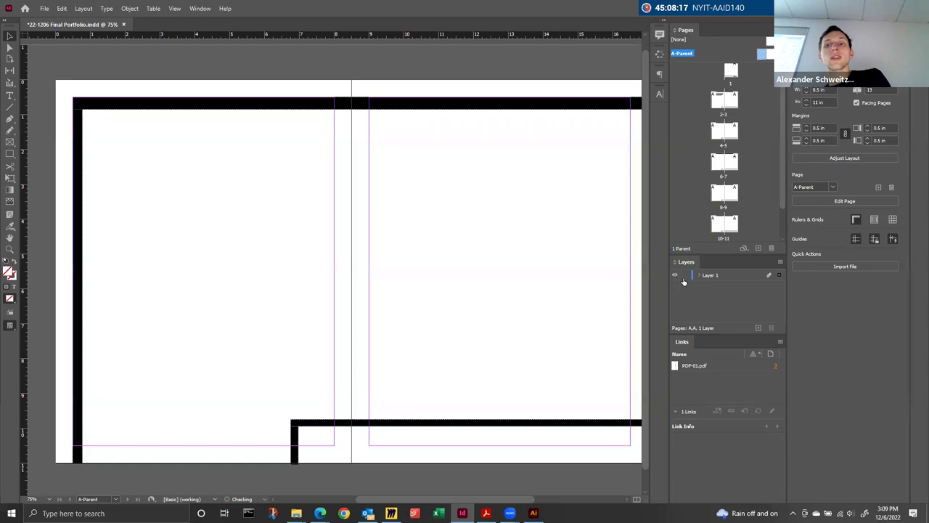
pyautogui.click(350, 109)
pyautogui.click(77, 134)
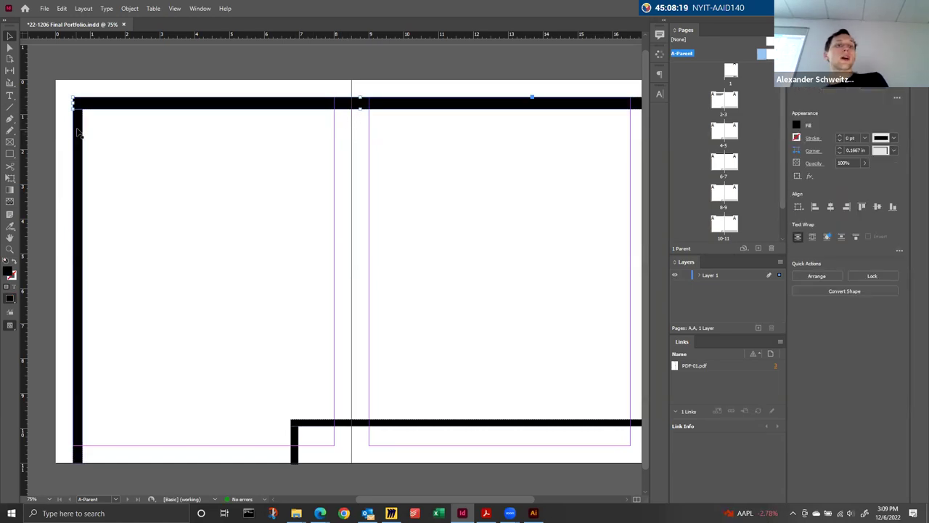
pyautogui.click(149, 103)
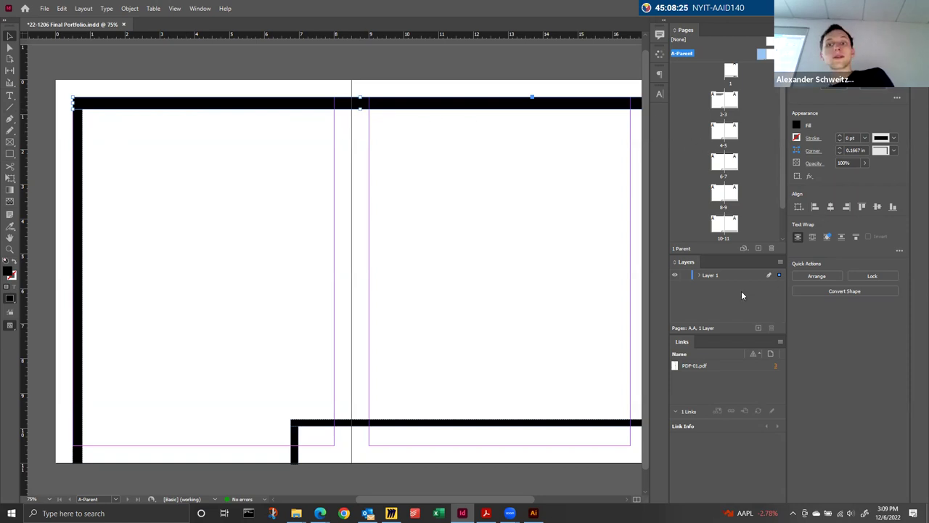
# Step: Add a second layer to the document and rename Layer 1 as Graphic
pyautogui.click(758, 328)
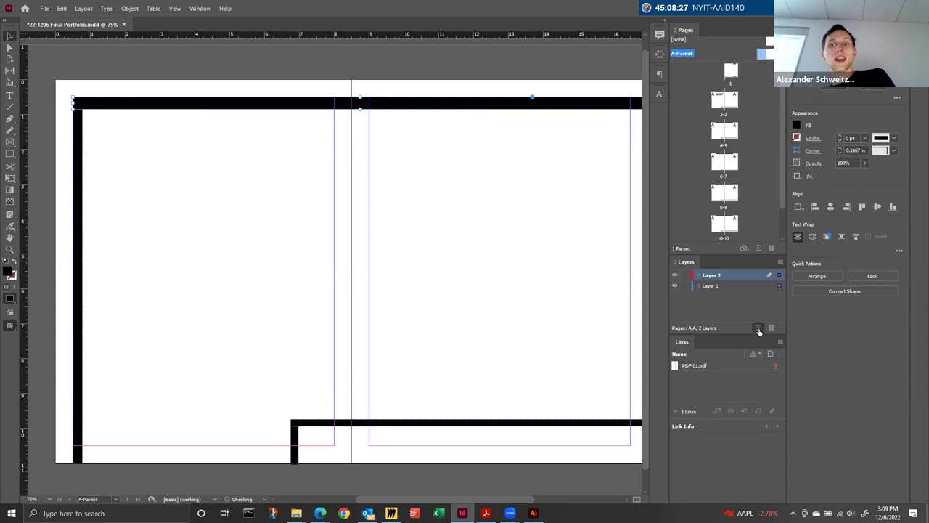
pyautogui.doubleClick(710, 286)
pyautogui.press('Escape')
pyautogui.doubleClick(710, 286)
pyautogui.press('BackSpace')
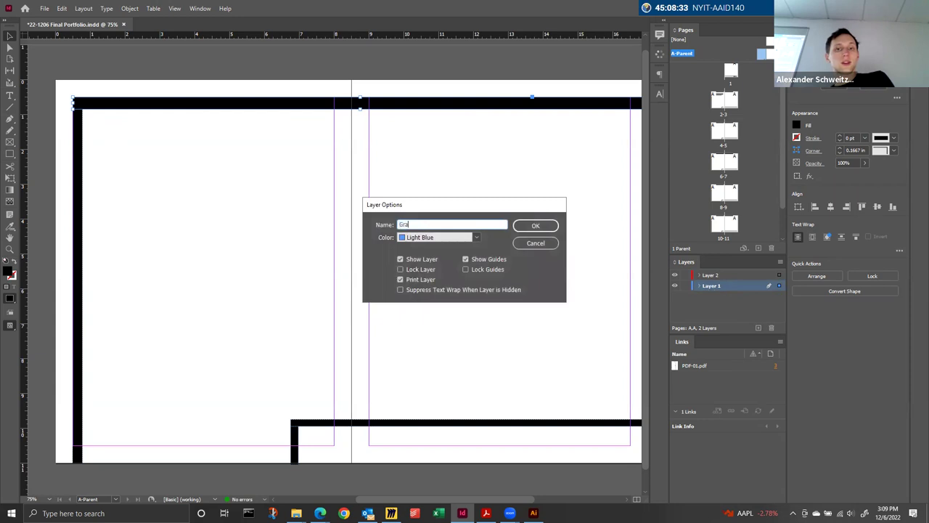
pyautogui.press('Return')
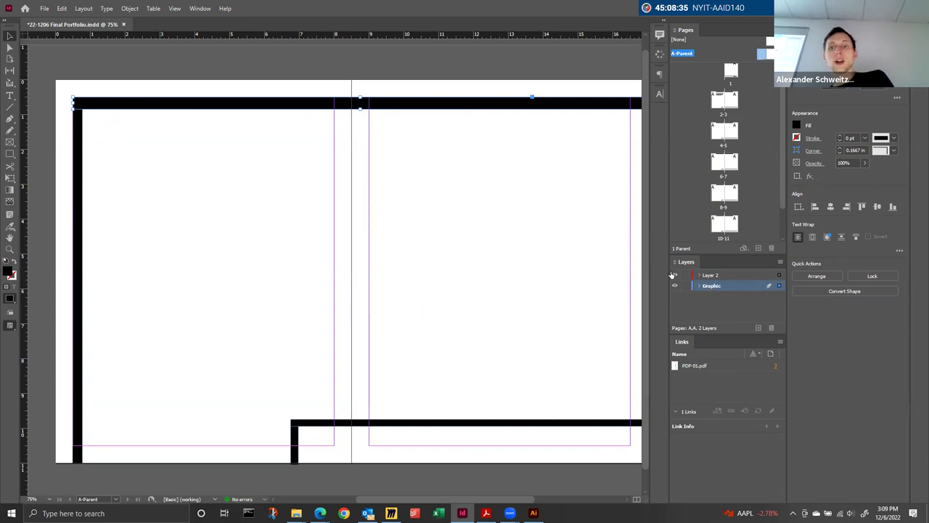
# Step: Toggle the Graphic layer's visibility and check how the parent bars sit on page 1 and around the number on page 2
pyautogui.click(674, 286)
pyautogui.click(674, 285)
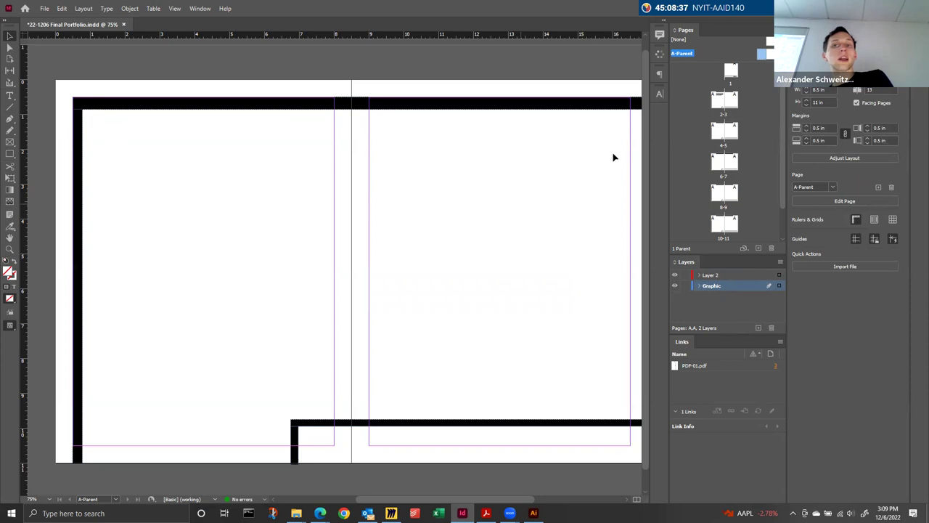
pyautogui.doubleClick(734, 70)
pyautogui.doubleClick(724, 108)
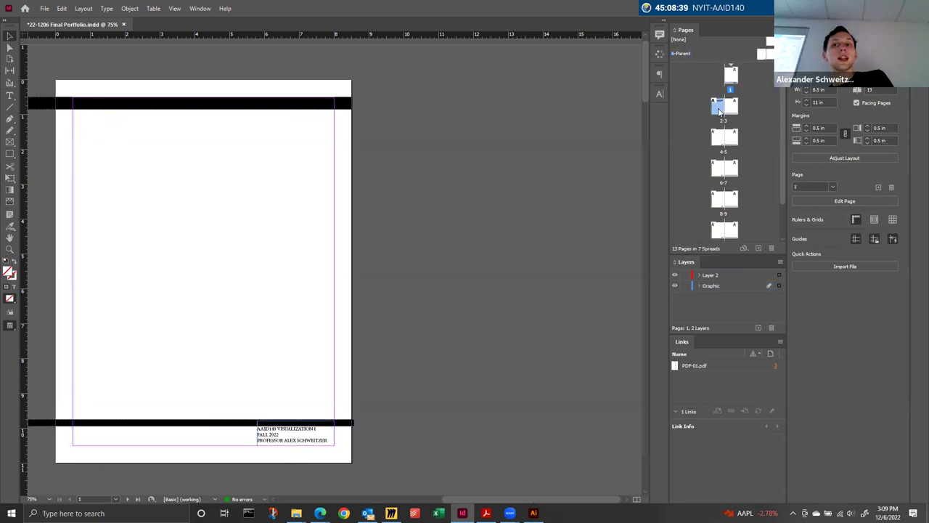
pyautogui.click(90, 107)
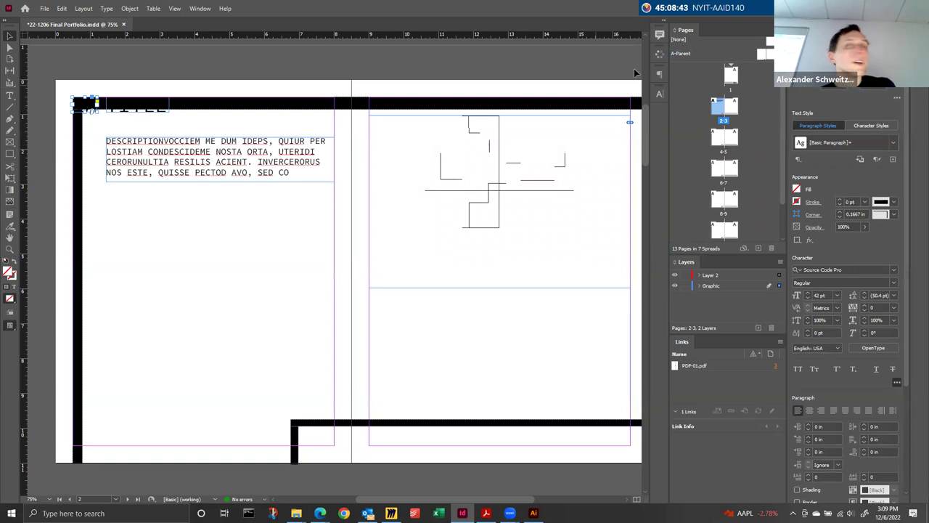
# Step: On the A-Parent spread, extend the top bar's lower edge down about 0.25 in, and return to spread 2-3
pyautogui.doubleClick(762, 54)
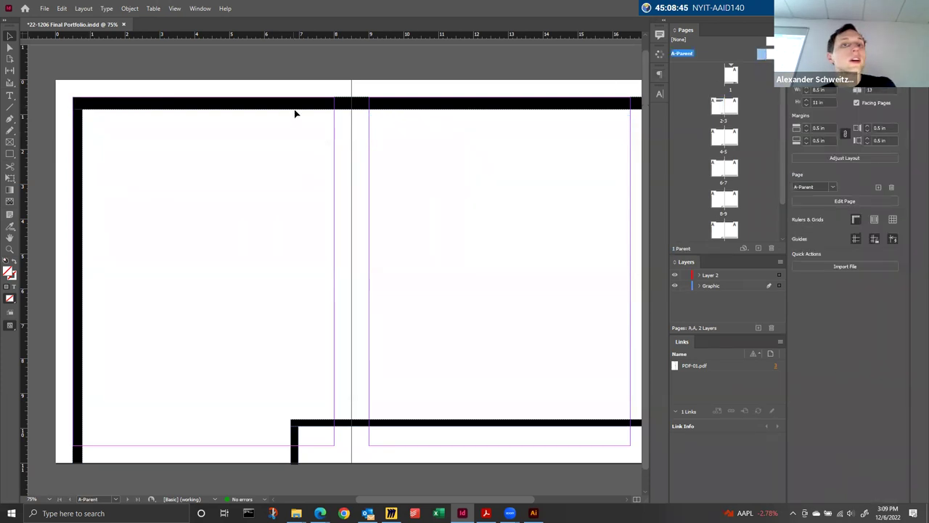
pyautogui.click(356, 109)
pyautogui.moveTo(356, 109); pyautogui.dragTo(359, 119)
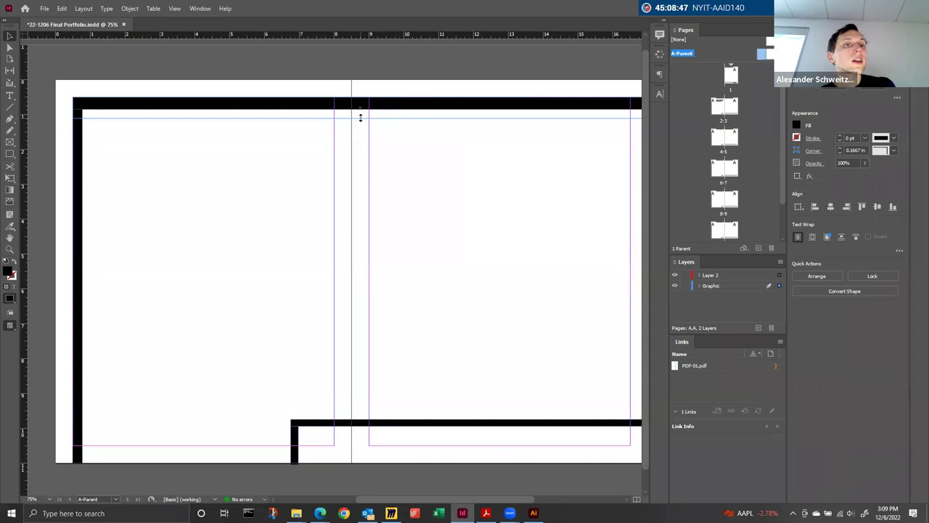
pyautogui.doubleClick(719, 106)
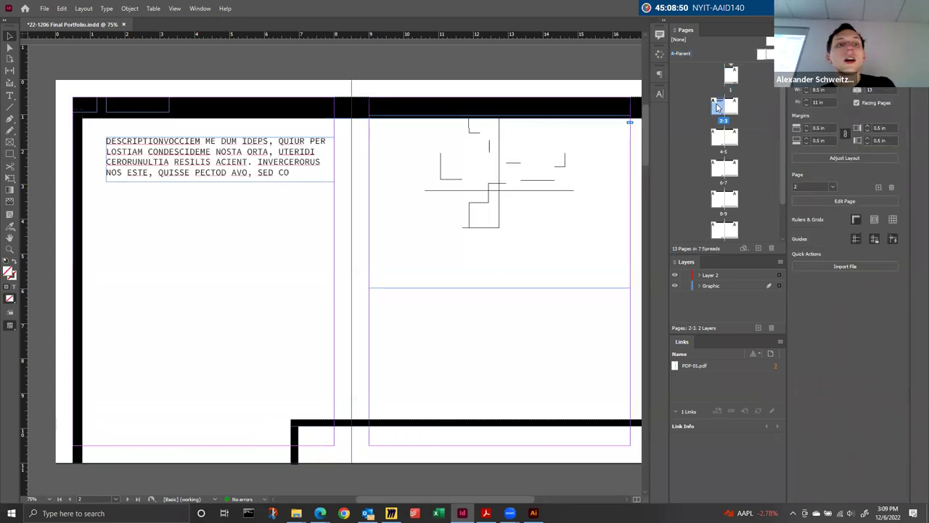
# Step: Try to bring the number frame on page 2 in front of the thickened top bar and check Layer 2's options
pyautogui.click(93, 110)
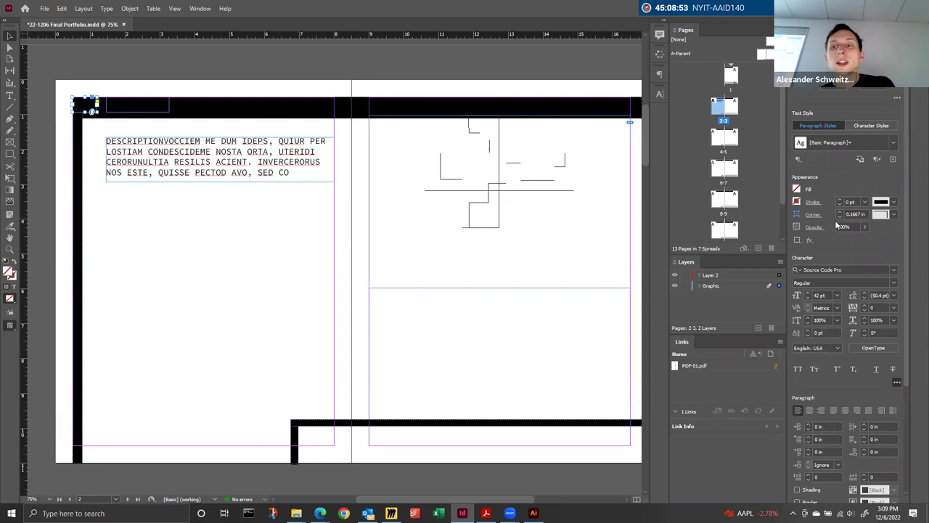
pyautogui.rightClick(722, 276)
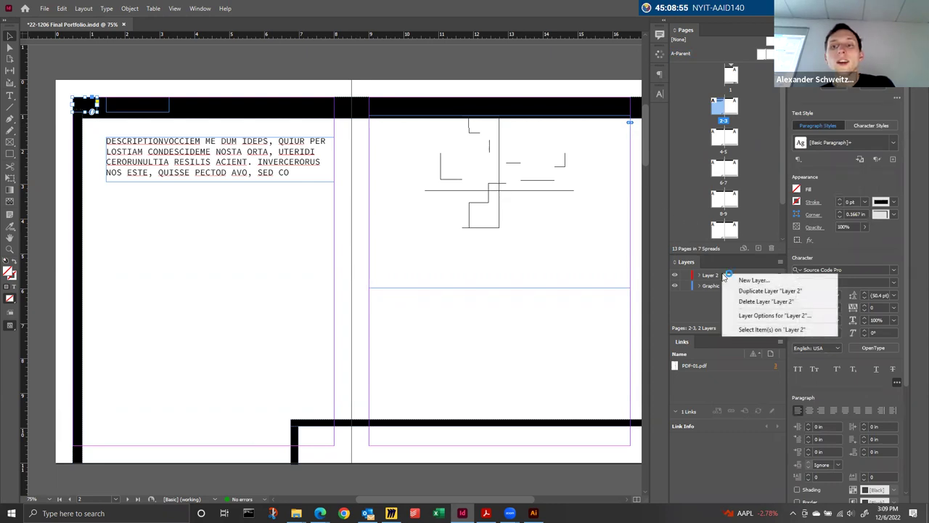
pyautogui.press('Escape')
pyautogui.rightClick(84, 113)
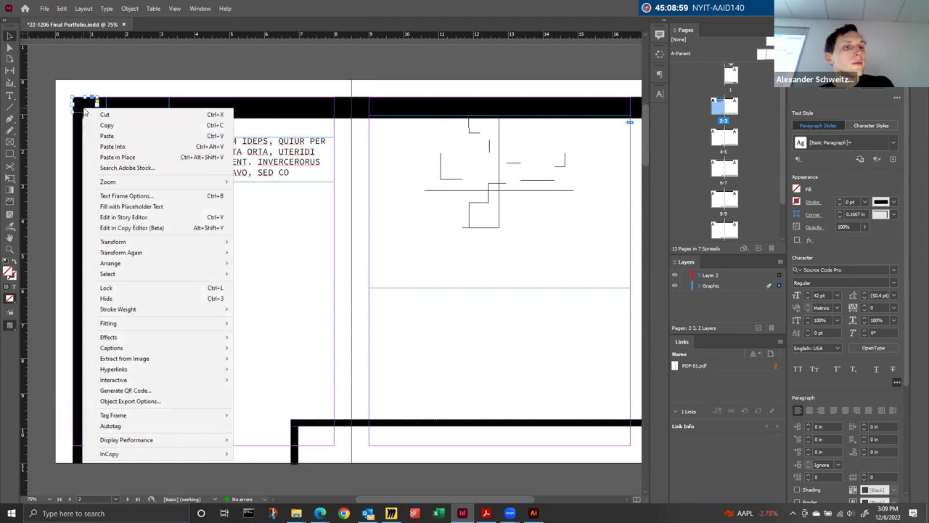
pyautogui.moveTo(197, 262)
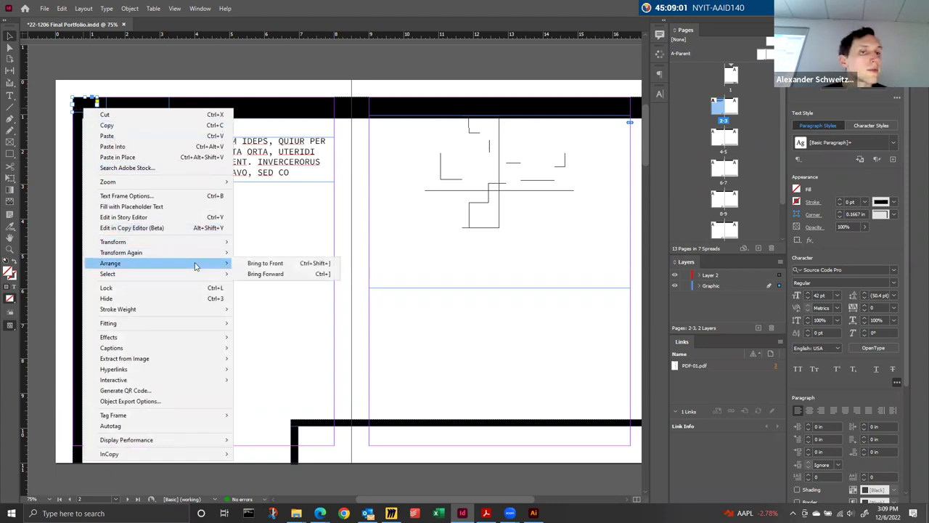
pyautogui.click(265, 263)
pyautogui.rightClick(82, 107)
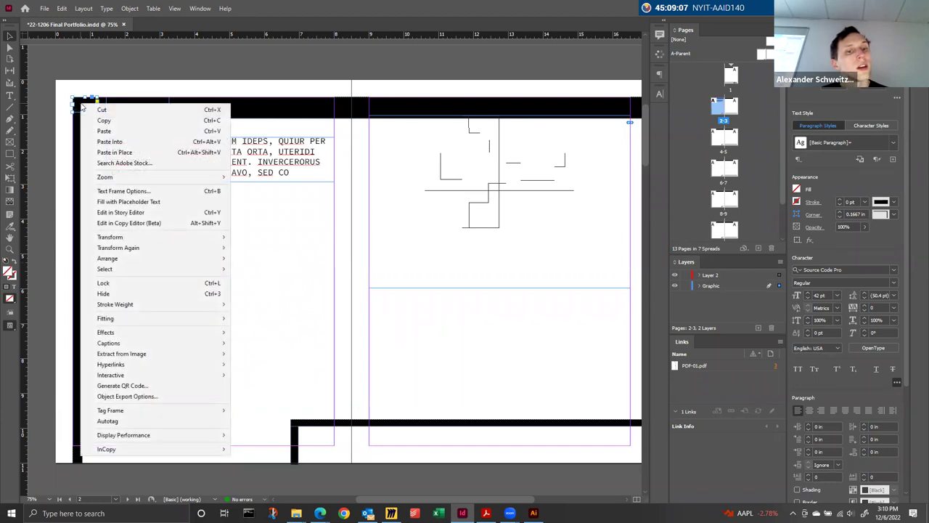
pyautogui.click(666, 278)
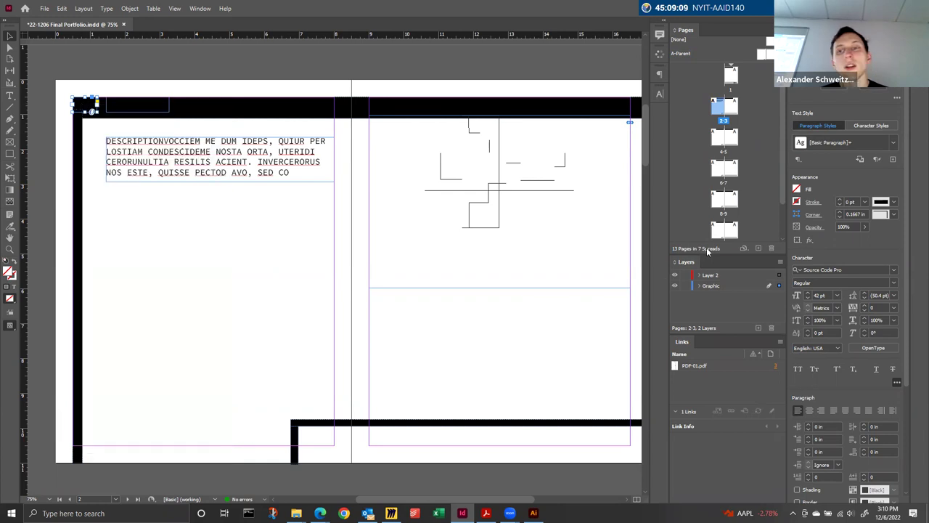
pyautogui.rightClick(730, 278)
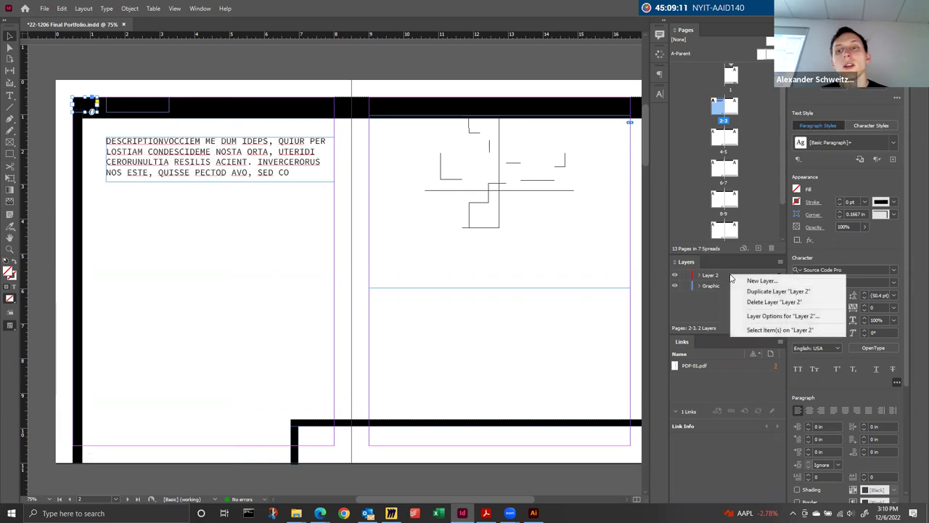
pyautogui.click(748, 329)
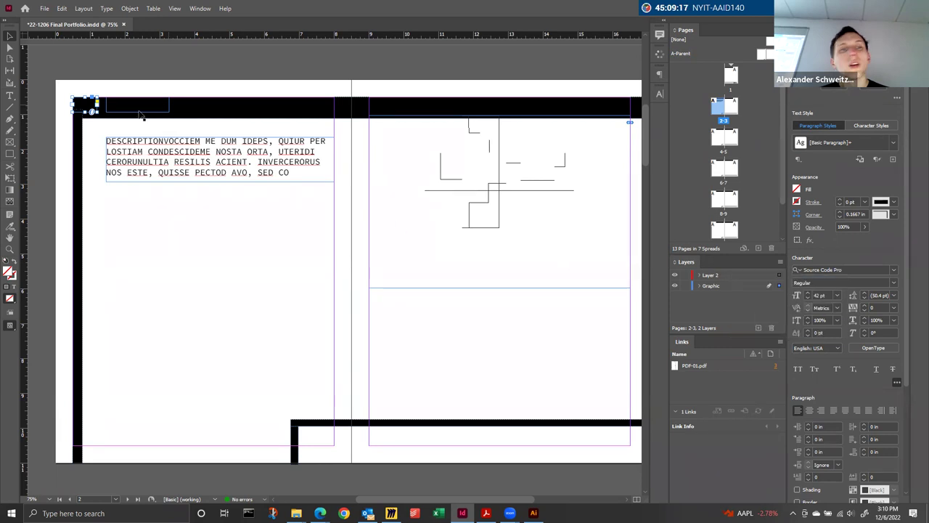
# Step: Cut the number and title frames on page 2 and paste them in place on Layer 2
pyautogui.rightClick(100, 107)
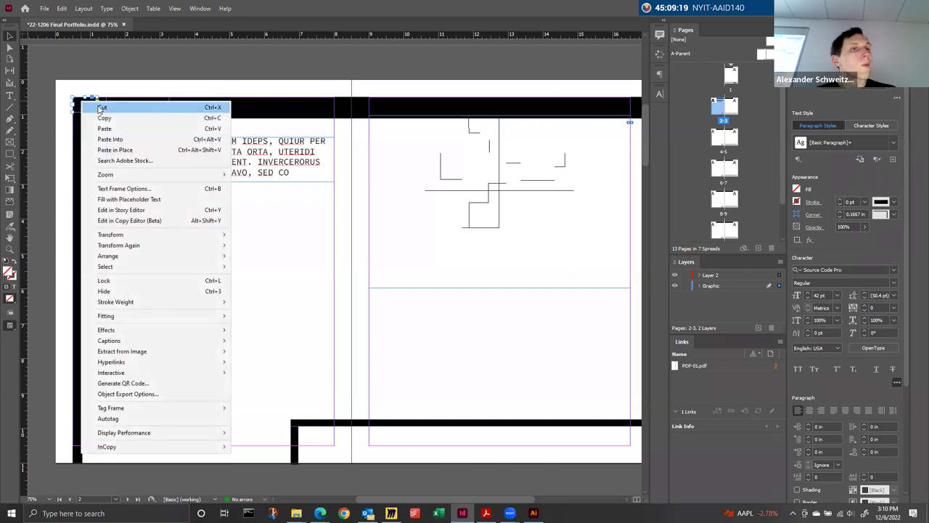
pyautogui.click(101, 118)
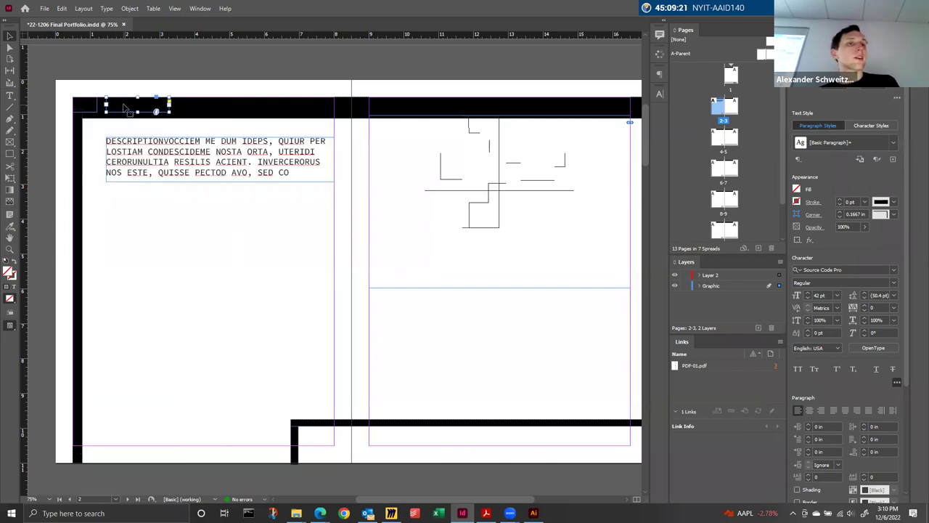
pyautogui.rightClick(87, 103)
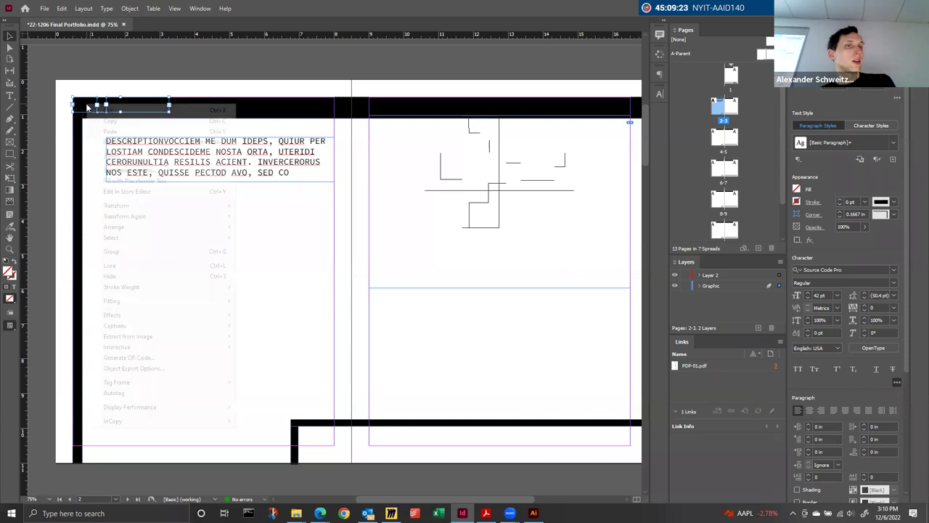
pyautogui.click(204, 120)
pyautogui.click(204, 123)
pyautogui.doubleClick(734, 274)
pyautogui.click(535, 224)
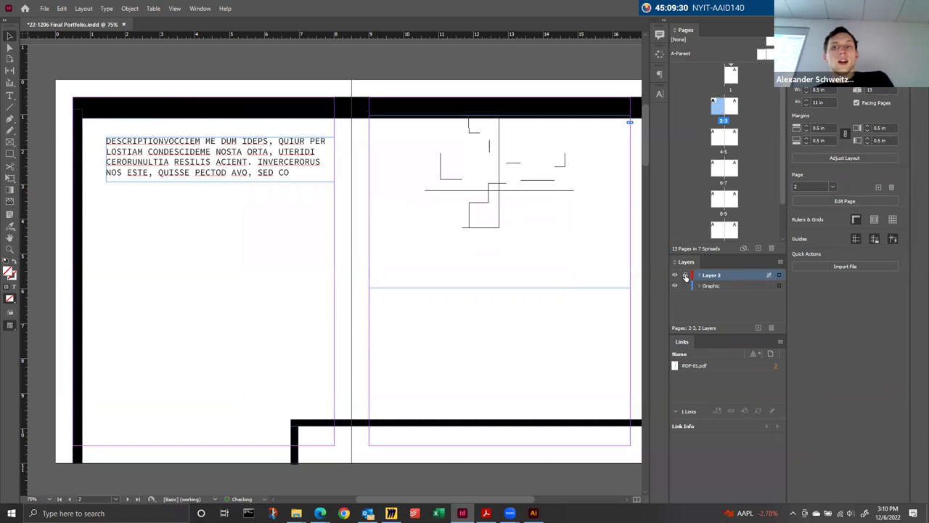
pyautogui.rightClick(247, 238)
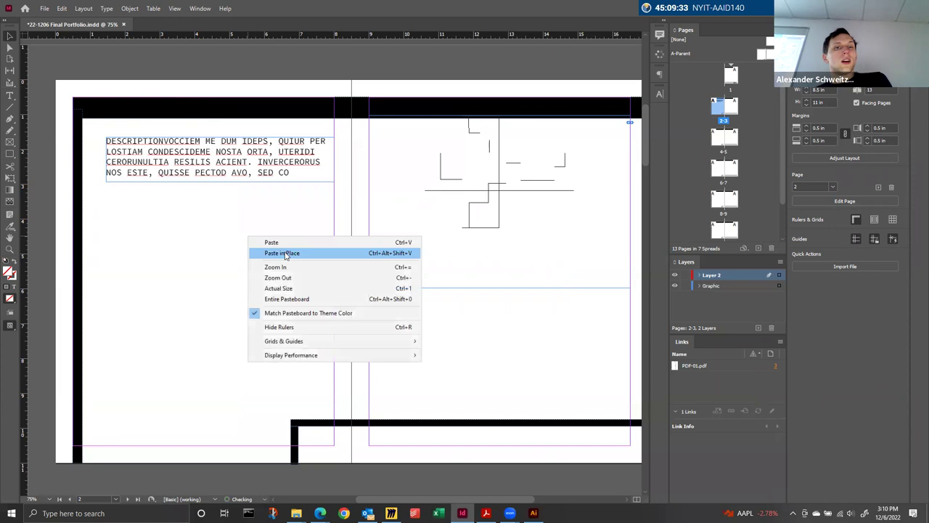
pyautogui.click(283, 252)
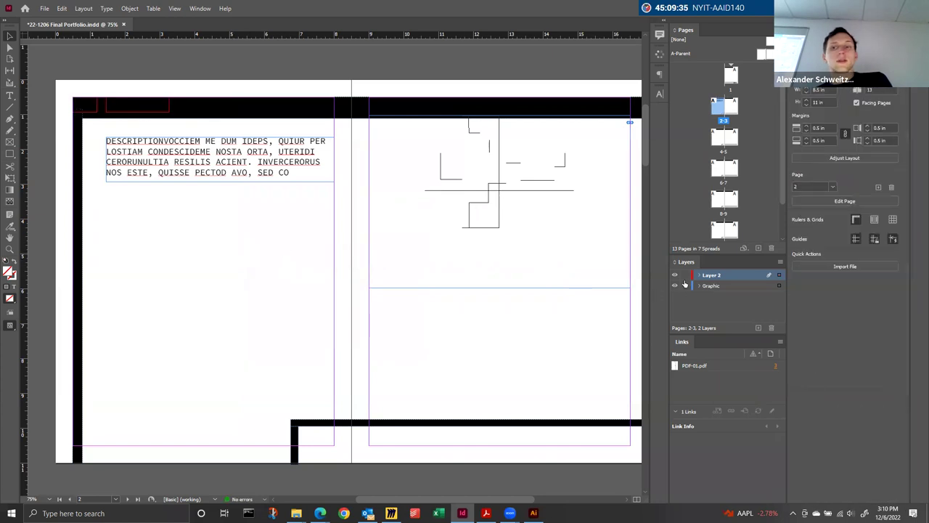
# Step: Try the default fill and stroke on the number and title frames on page 2, and clear the stroke again
pyautogui.click(133, 109)
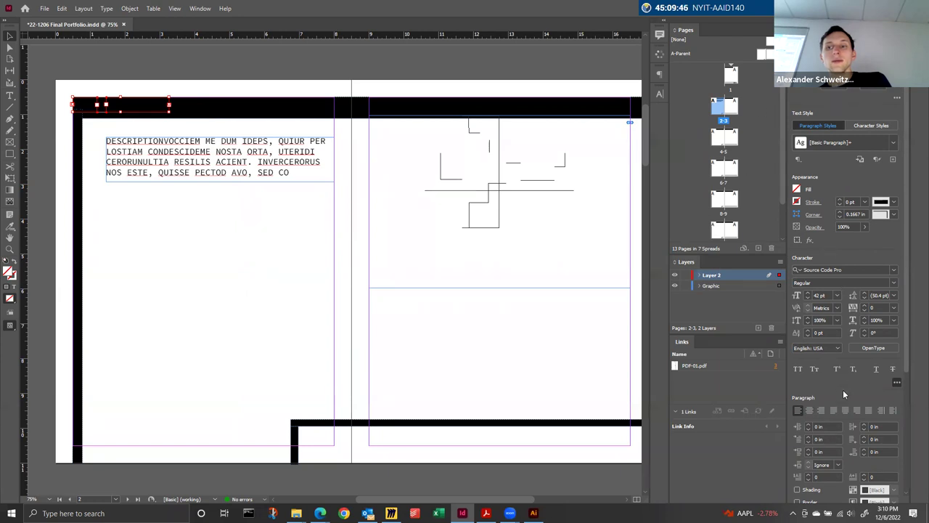
pyautogui.scroll(-5, 842, 389)
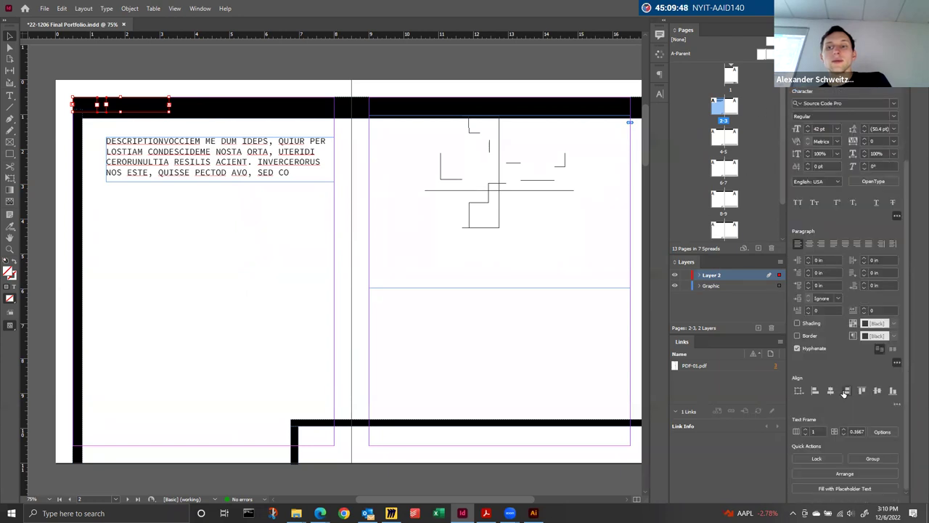
pyautogui.scroll(5, 844, 393)
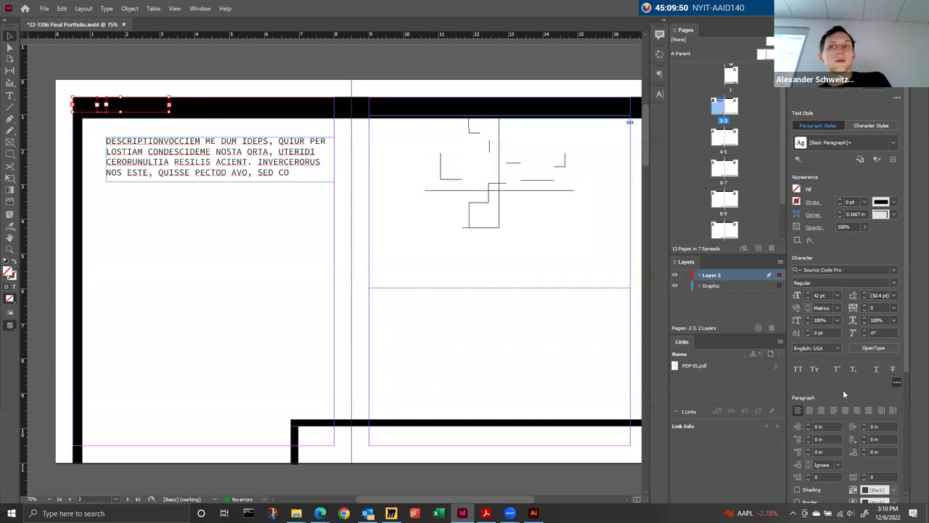
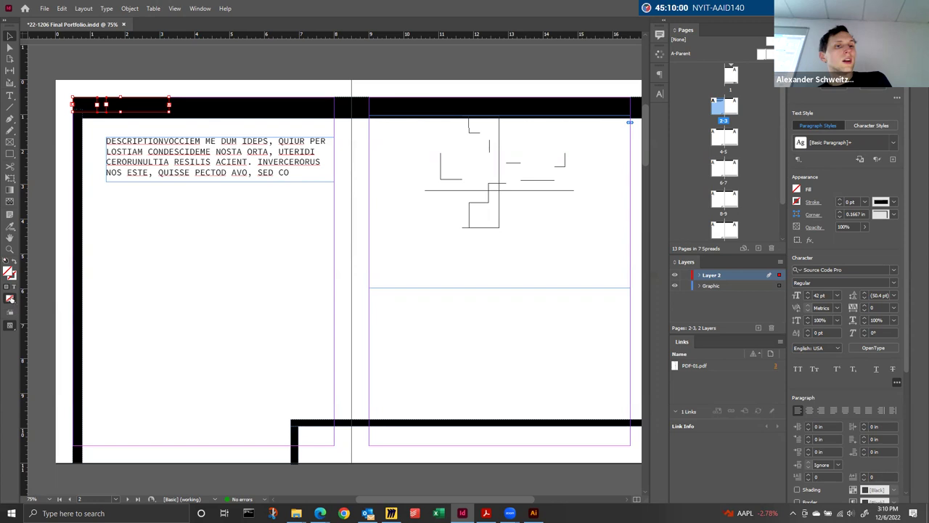
pyautogui.doubleClick(9, 272)
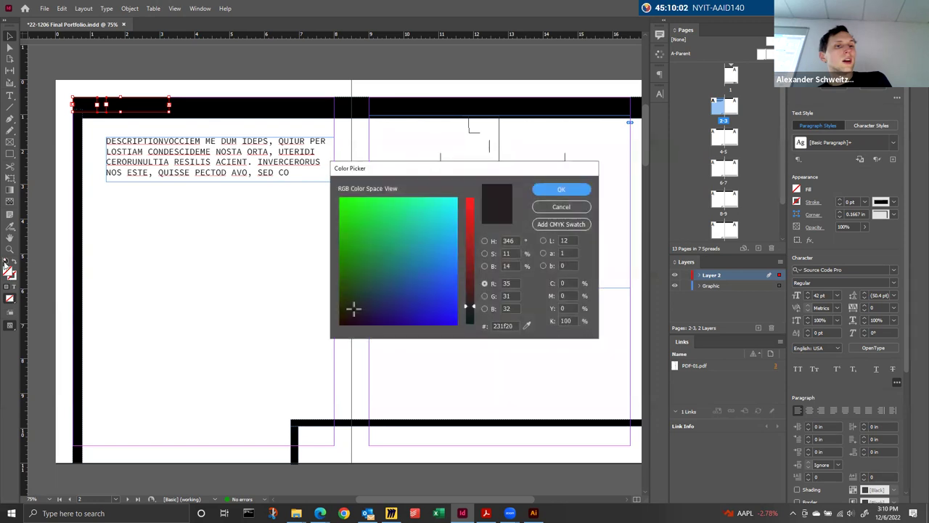
pyautogui.click(578, 207)
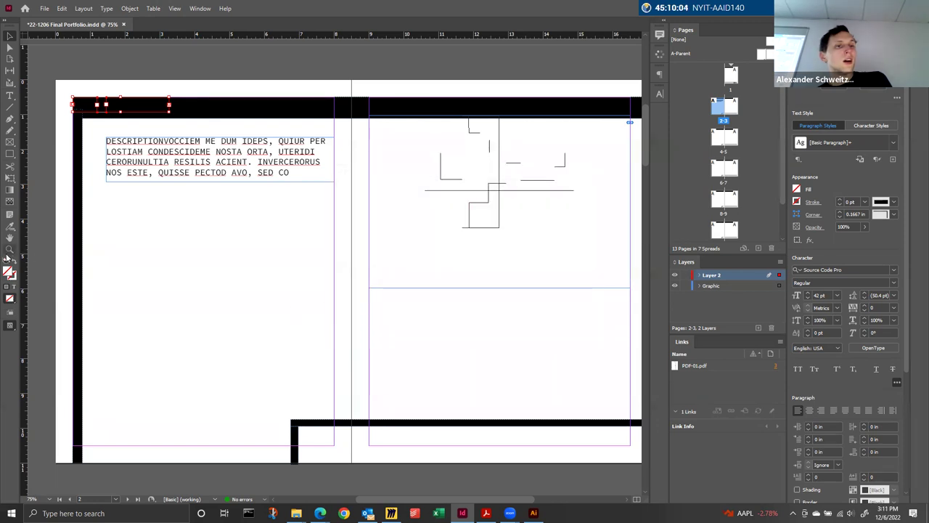
pyautogui.click(6, 263)
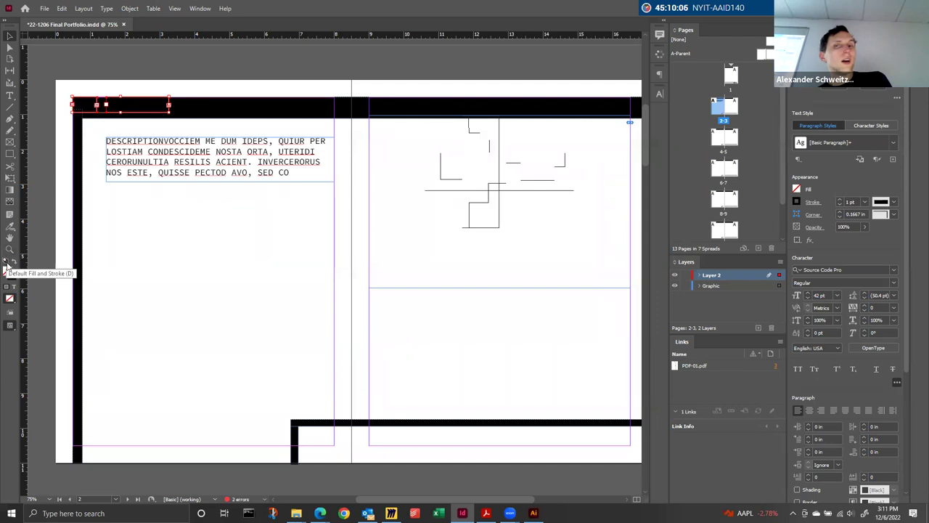
pyautogui.press('/')
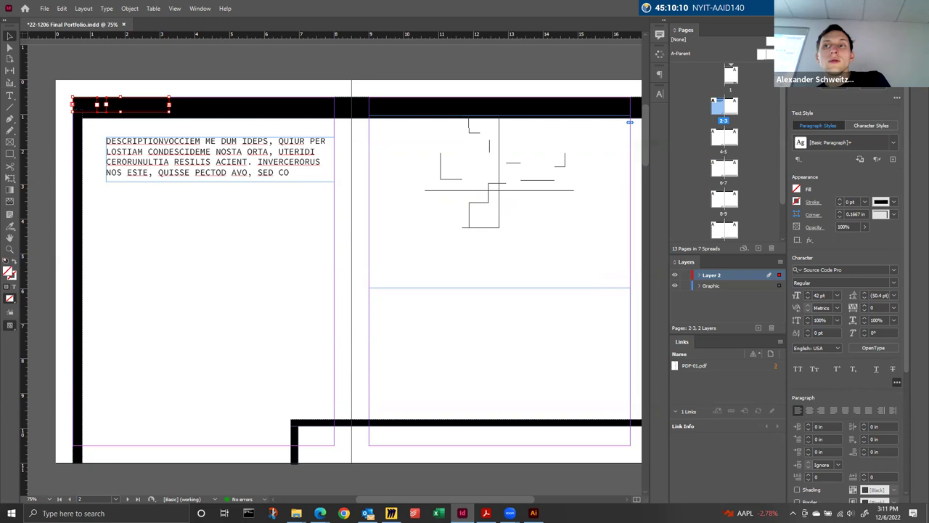
# Step: Check the character and paragraph settings, open the Color controls, and try a white fill on the number and title frames
pyautogui.click(659, 95)
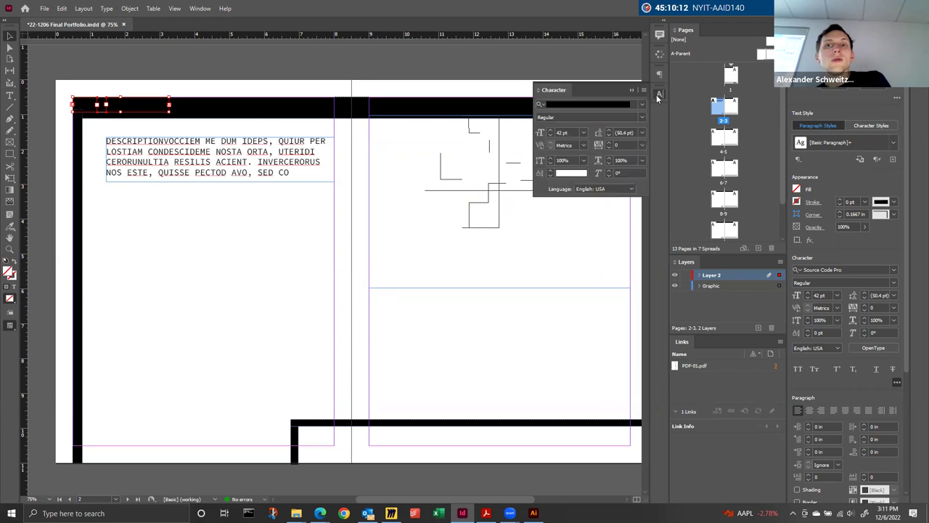
pyautogui.click(659, 74)
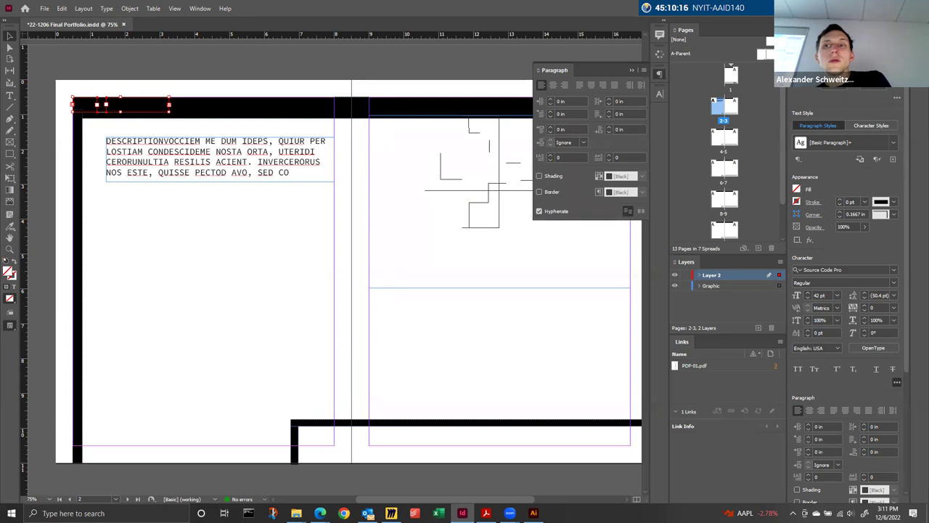
pyautogui.click(201, 8)
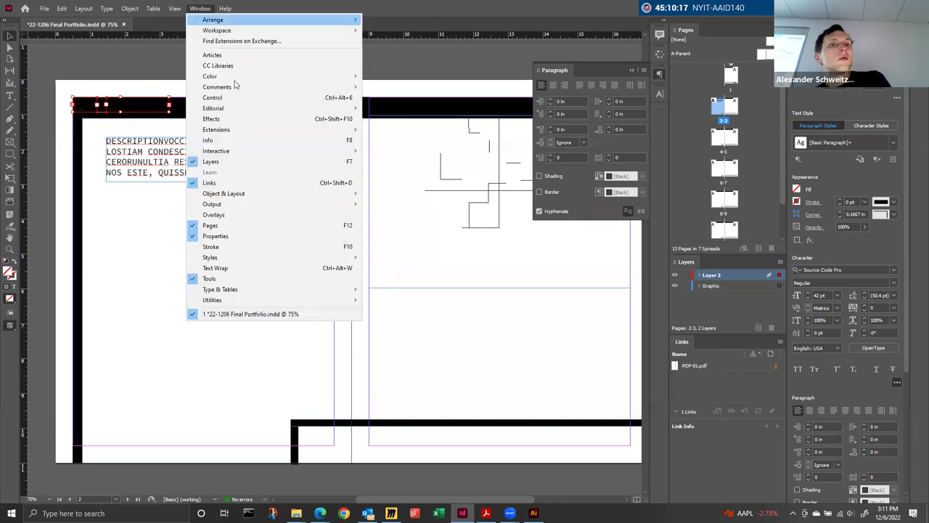
pyautogui.moveTo(294, 77)
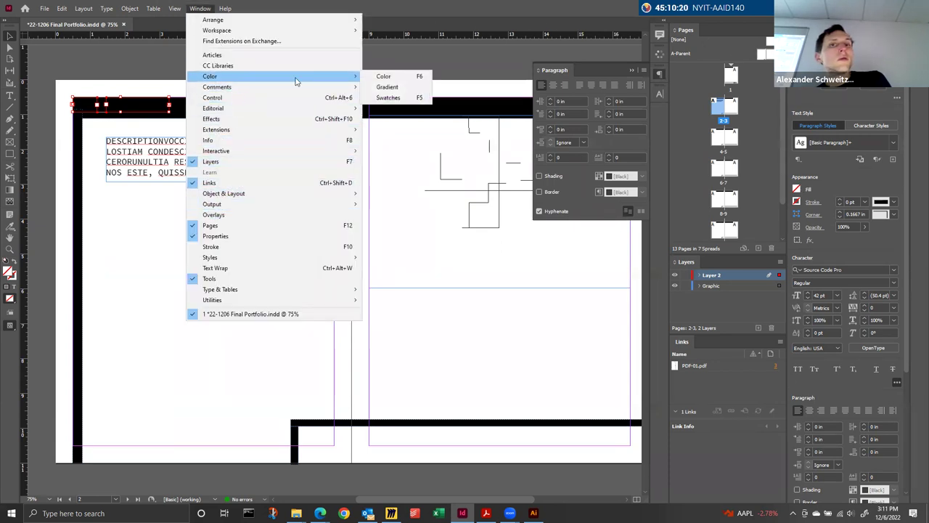
pyautogui.click(384, 76)
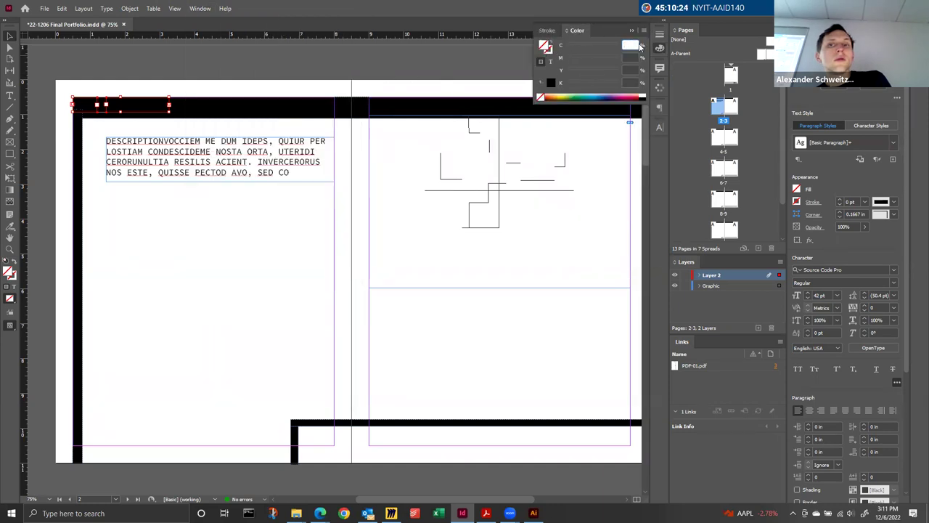
pyautogui.click(641, 94)
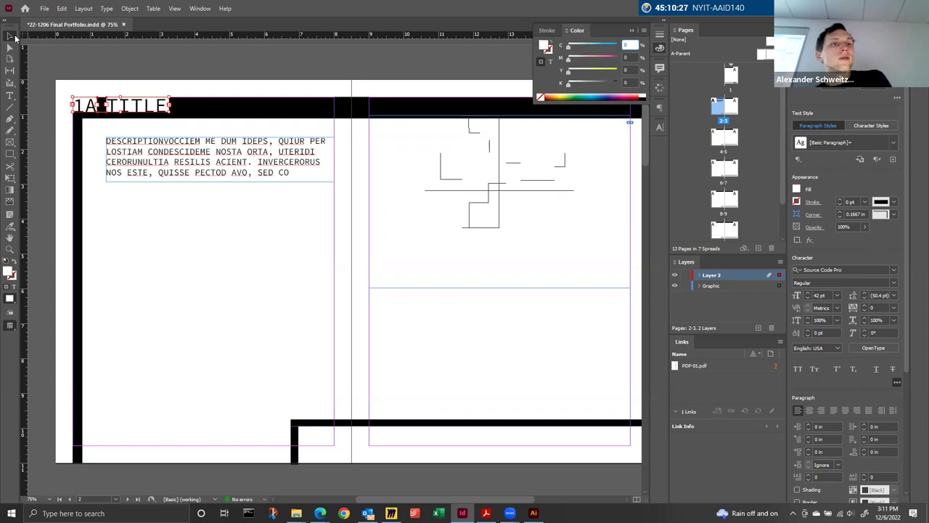
pyautogui.click(122, 68)
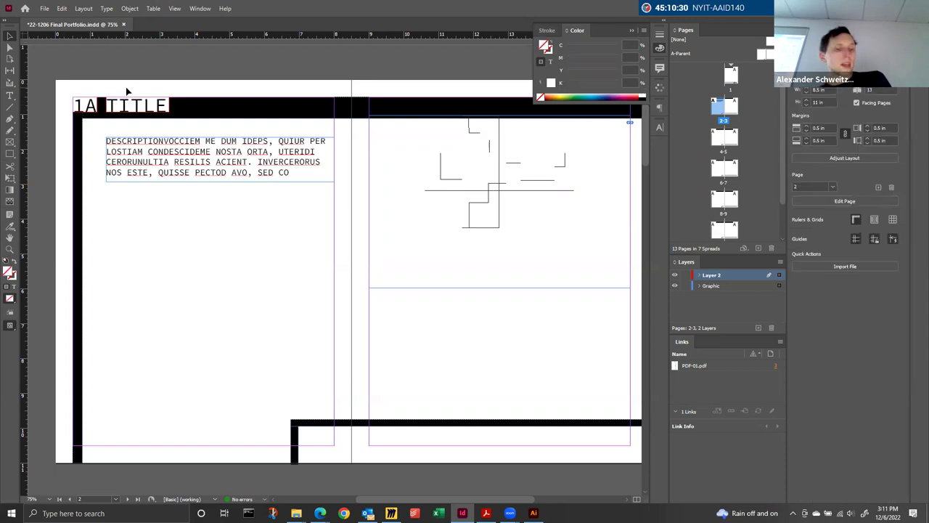
# Step: Examine the stroke, character and paragraph properties of the number and title frames for a text color setting
pyautogui.click(128, 103)
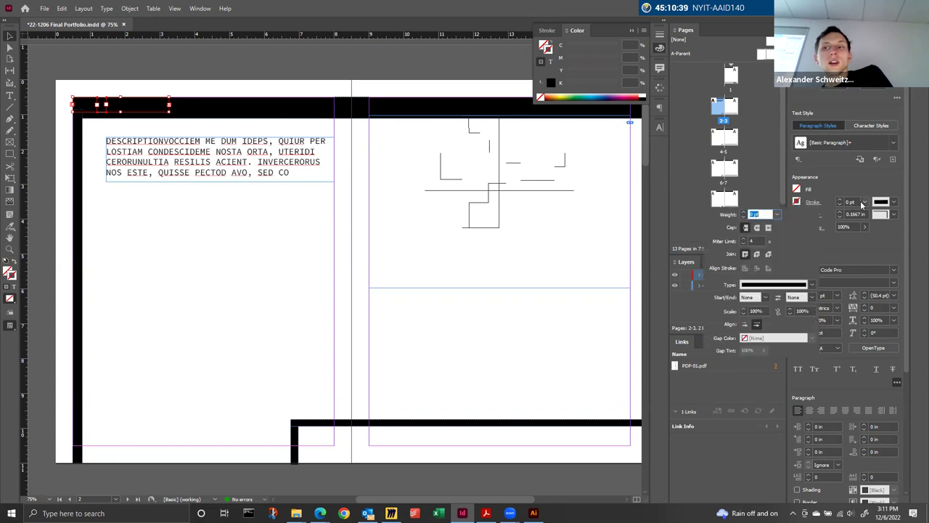
pyautogui.scroll(-5, 880, 399)
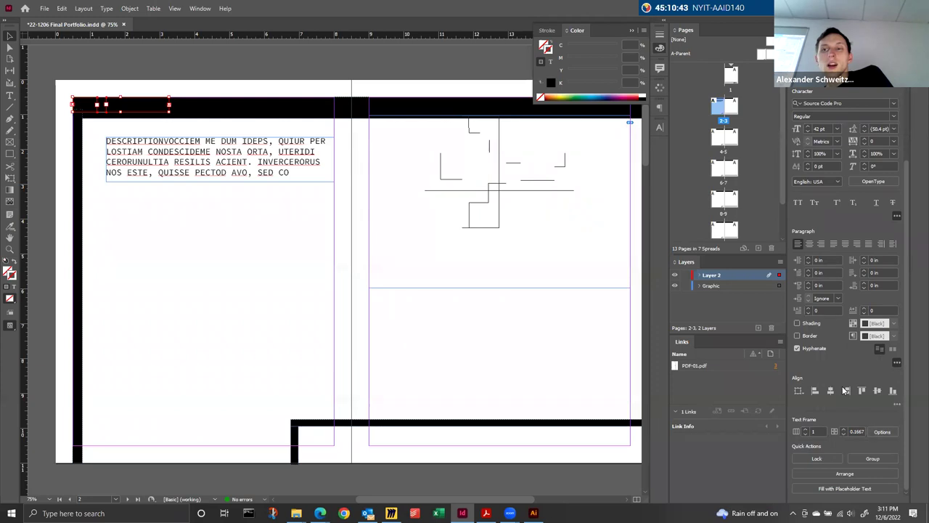
pyautogui.scroll(5, 842, 386)
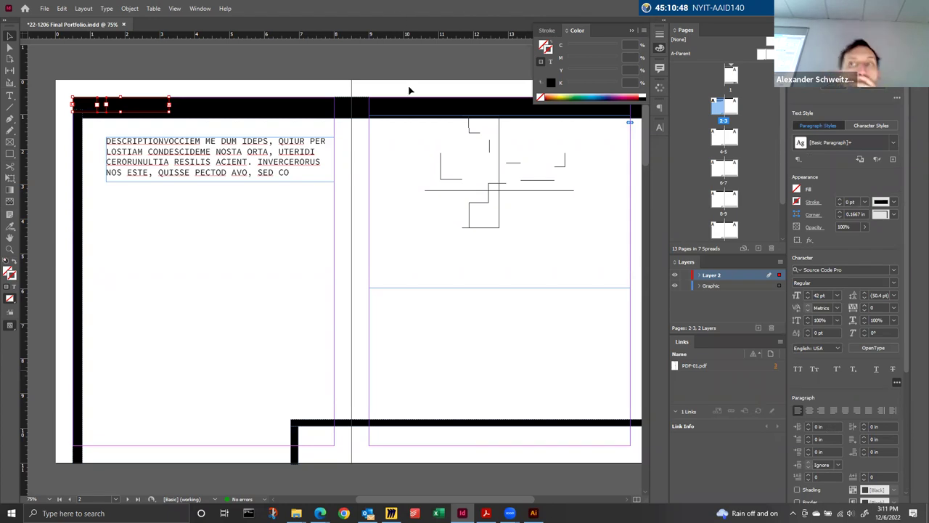
# Step: Set the fill of the page 2 title text to [Paper]
pyautogui.press('t')
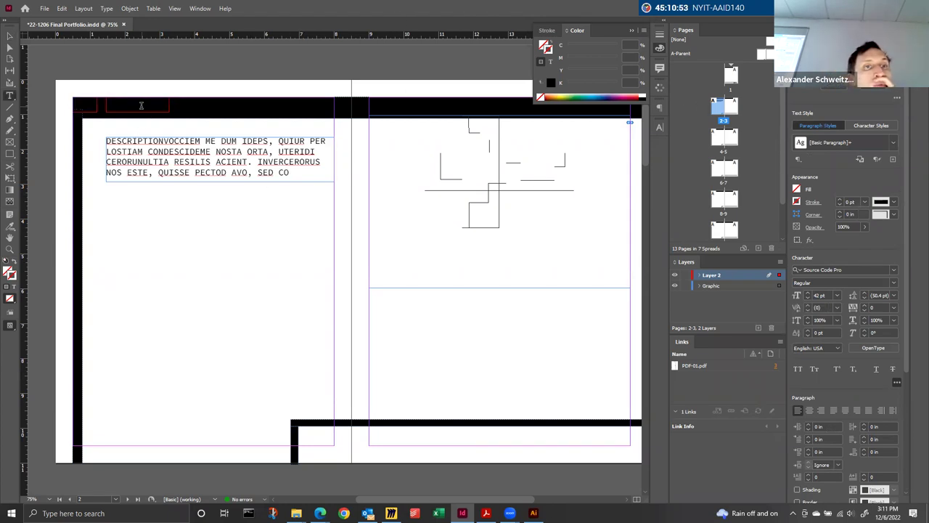
pyautogui.click(143, 105)
pyautogui.hotkey('ctrl', 'a')
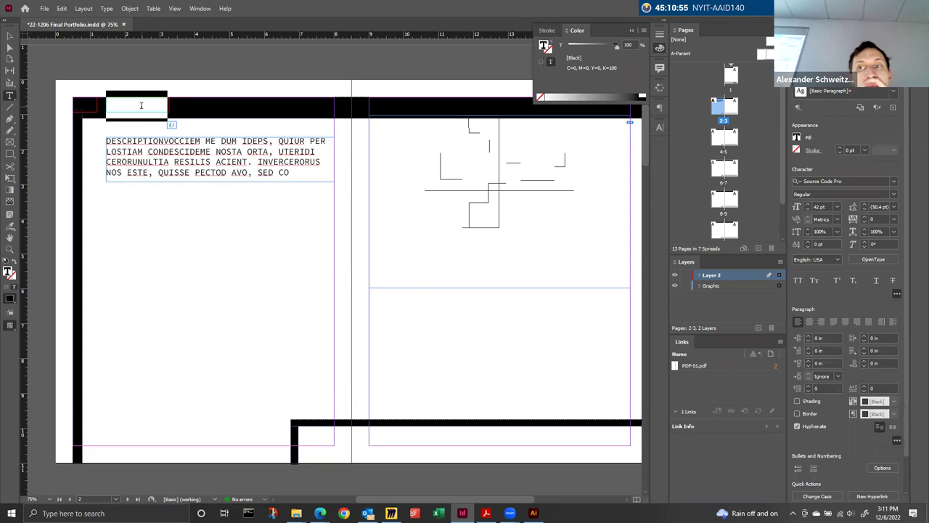
pyautogui.click(796, 137)
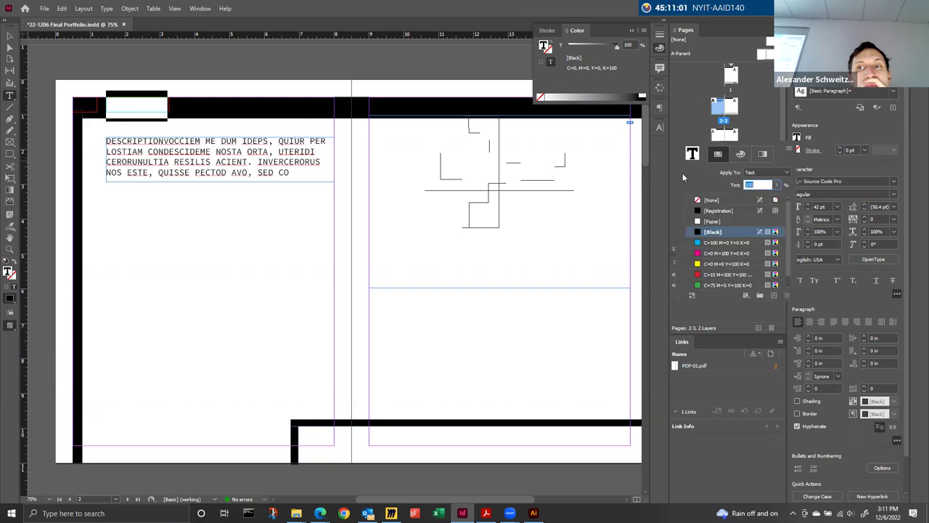
pyautogui.click(715, 222)
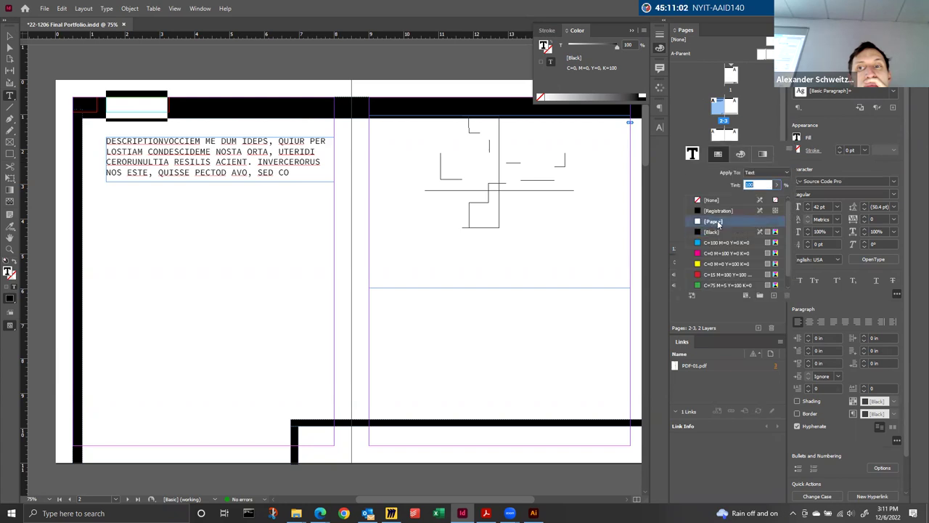
pyautogui.click(824, 132)
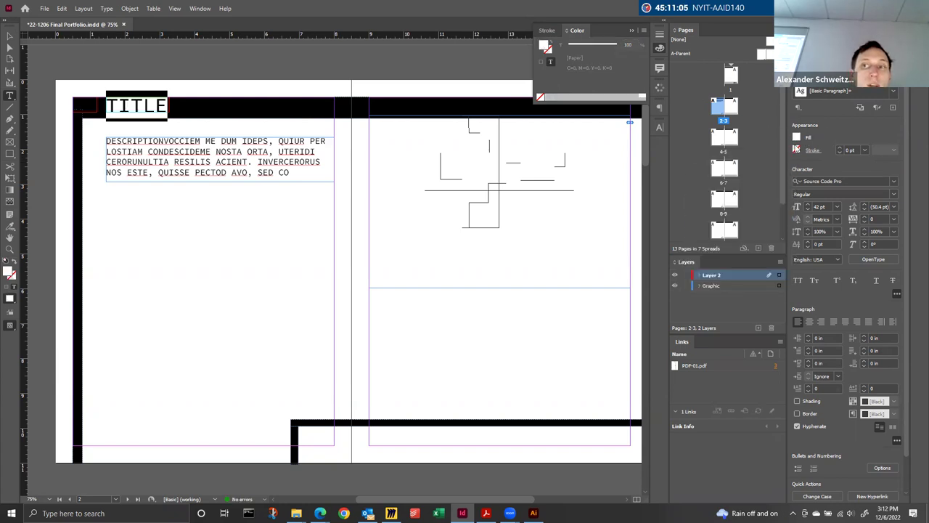
# Step: Set the fill of the page 2 number text to [Paper] and deselect it
pyautogui.click(55, 102)
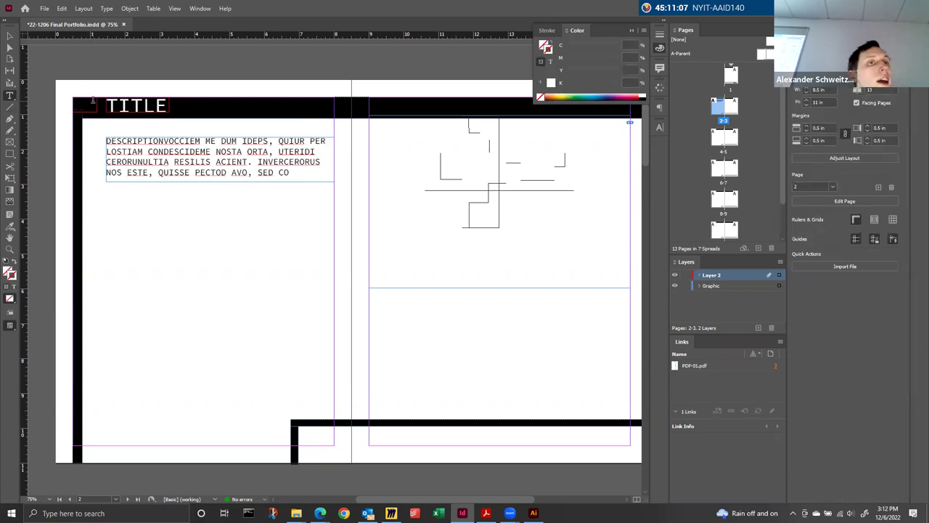
pyautogui.click(56, 102)
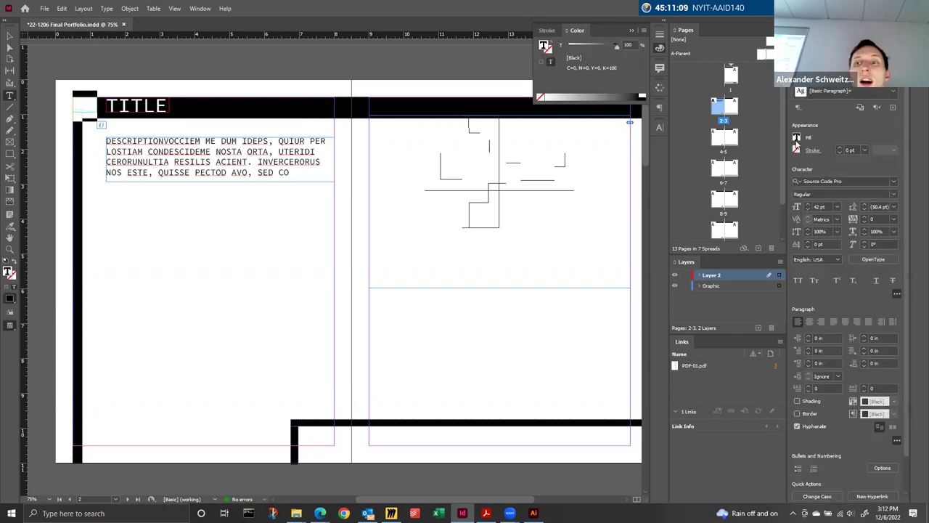
pyautogui.click(797, 137)
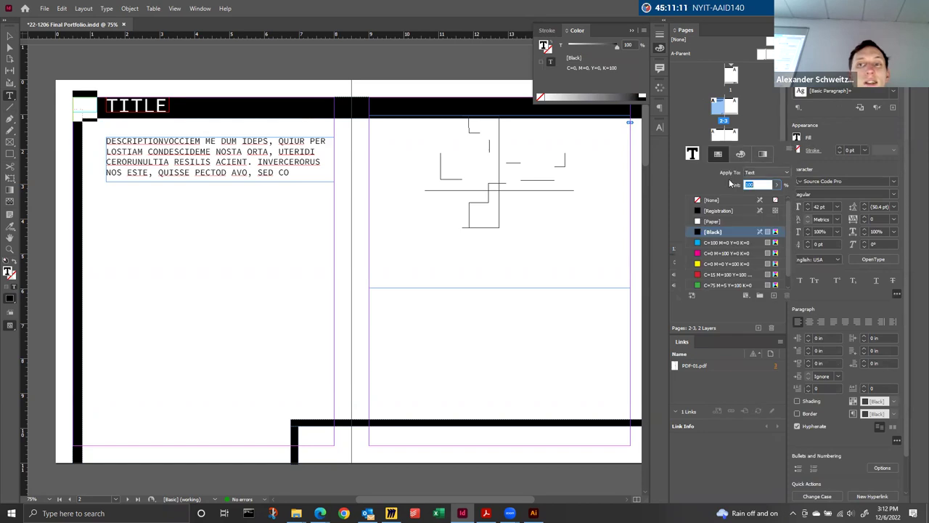
pyautogui.click(702, 221)
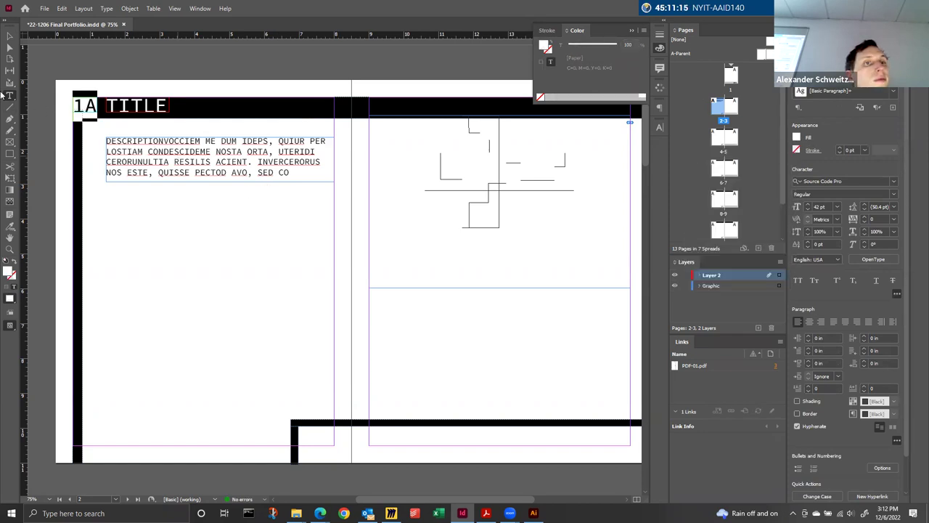
pyautogui.click(11, 42)
pyautogui.click(146, 236)
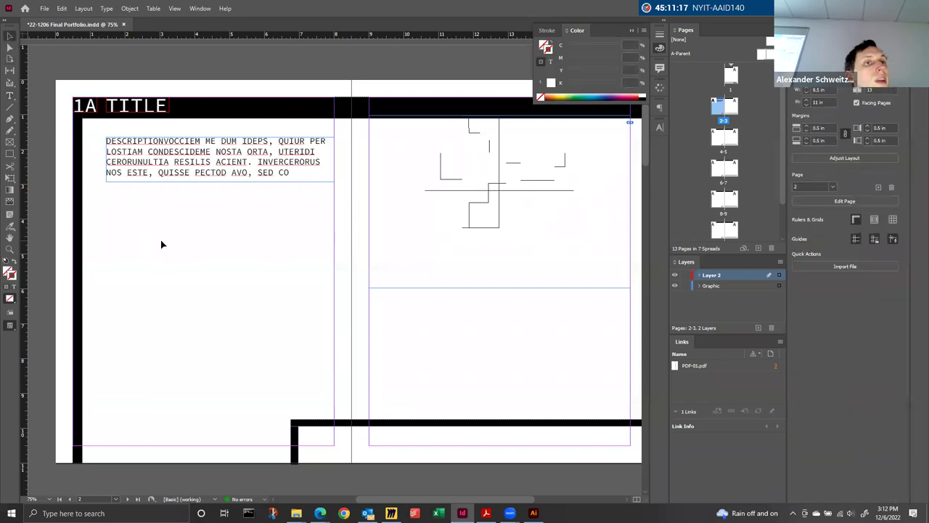
# Step: Move the description frame up beneath the top bar with its right edge on the margin, and fit the drawing frame between both bars
pyautogui.moveTo(160, 165); pyautogui.dragTo(151, 143)
pyautogui.moveTo(326, 144); pyautogui.dragTo(334, 143)
pyautogui.moveTo(411, 231); pyautogui.dragTo(413, 365)
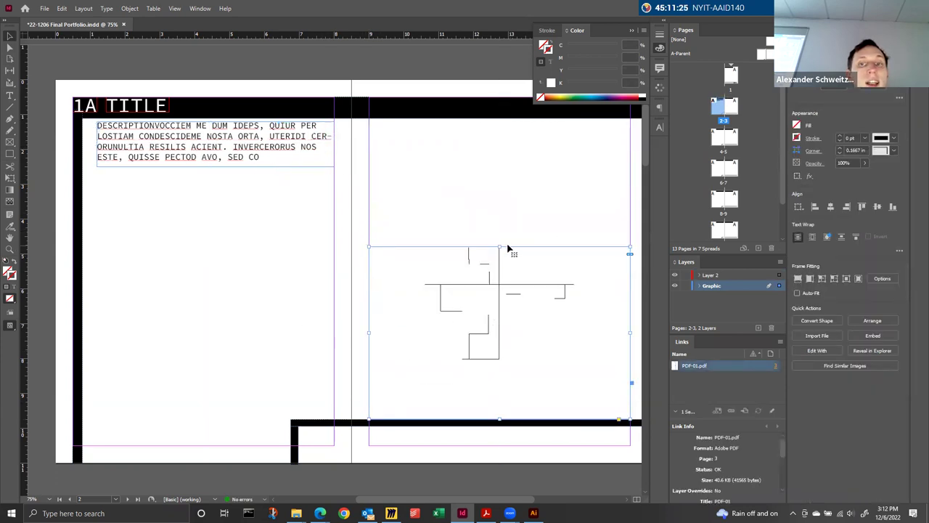
pyautogui.moveTo(499, 246); pyautogui.dragTo(499, 125)
pyautogui.click(303, 255)
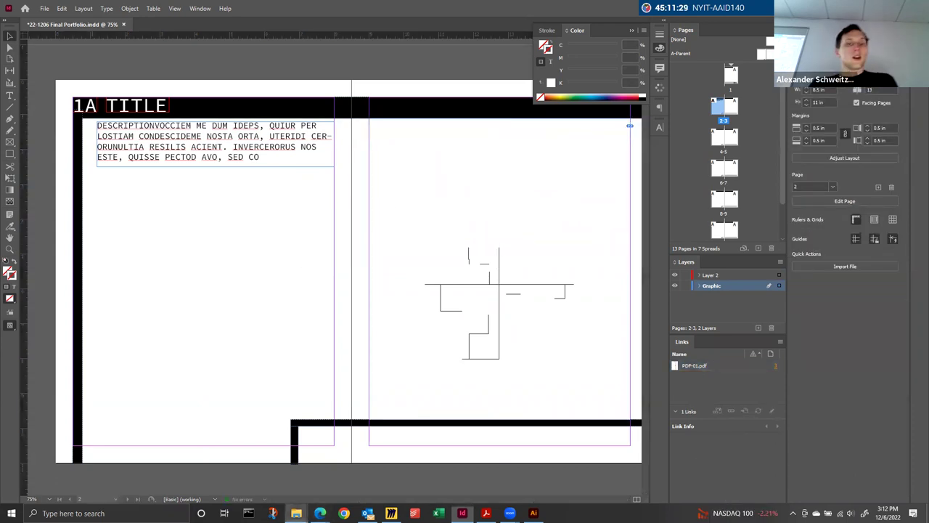
# Step: Cut the description and drawing frames on pages 2-3 and paste them in place on Layer 2
pyautogui.moveTo(296, 511)
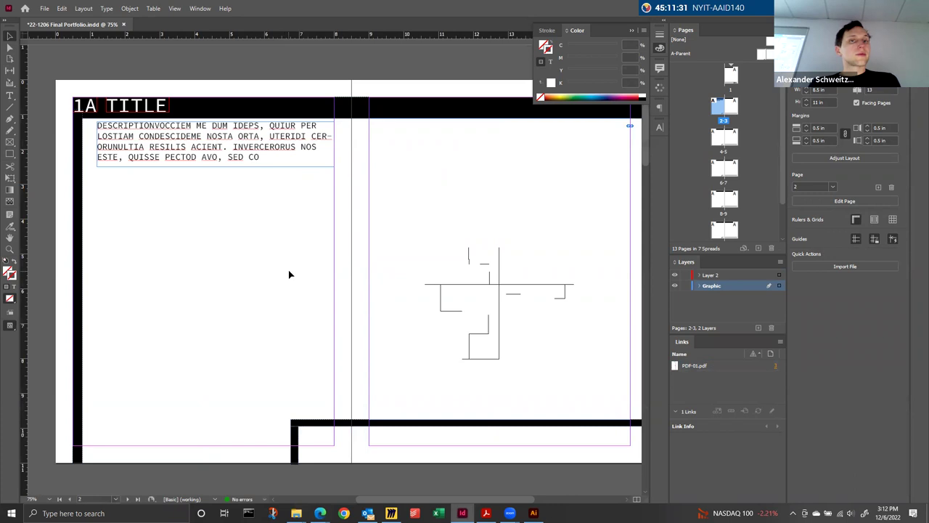
pyautogui.doubleClick(761, 58)
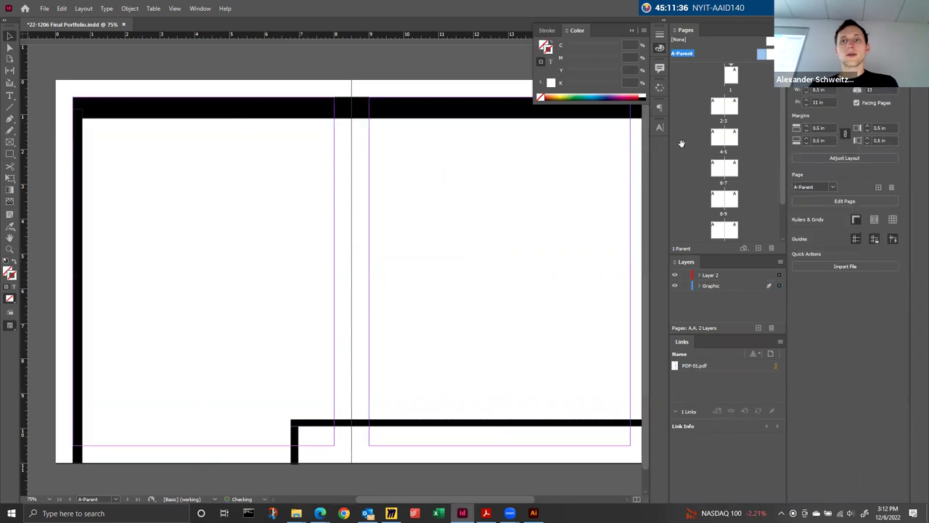
pyautogui.doubleClick(715, 109)
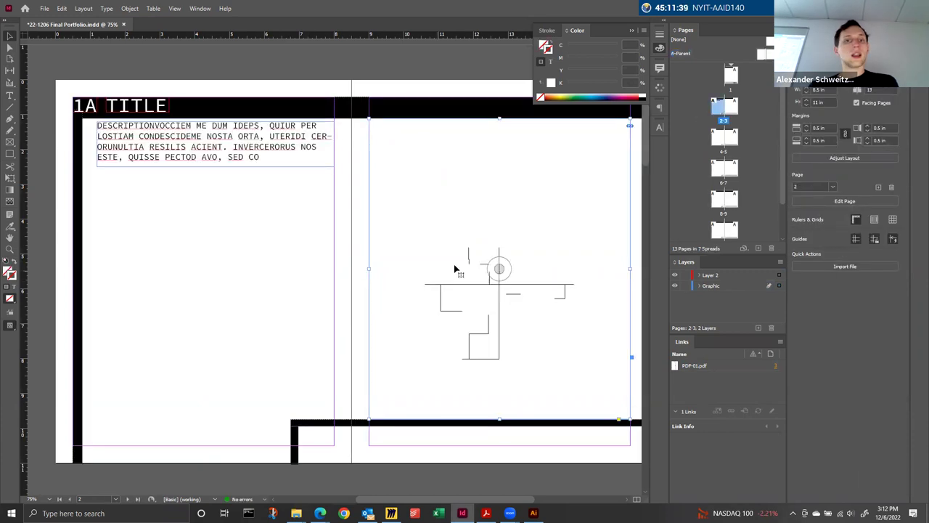
pyautogui.rightClick(456, 266)
pyautogui.press('Escape')
pyautogui.hotkey('ctrl', 'a')
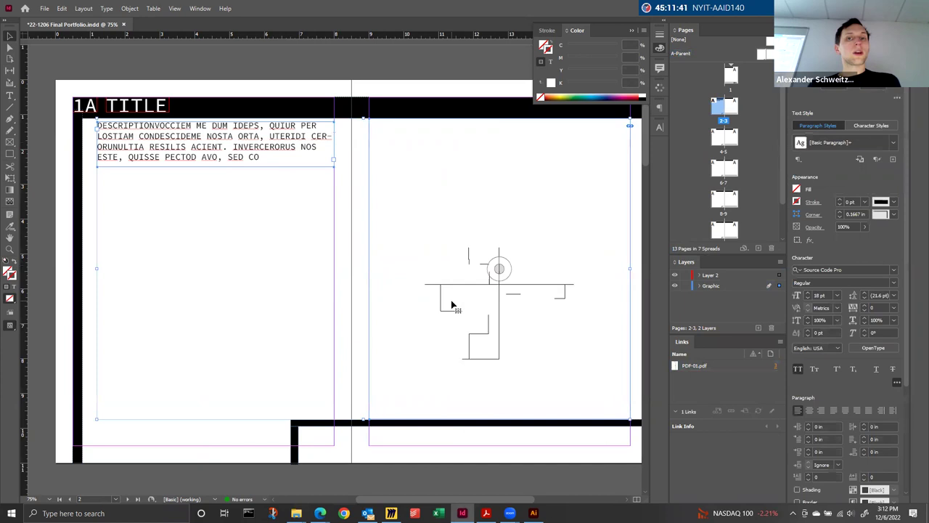
pyautogui.rightClick(451, 303)
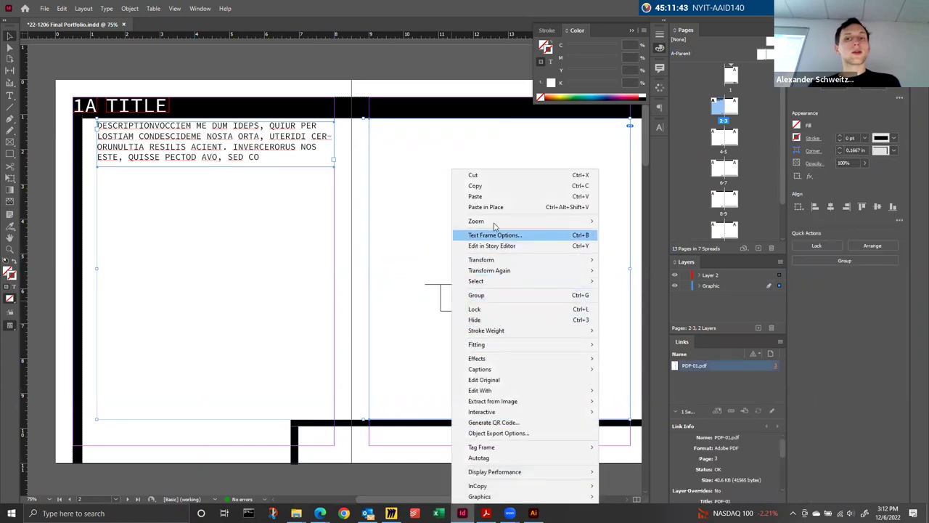
pyautogui.click(486, 175)
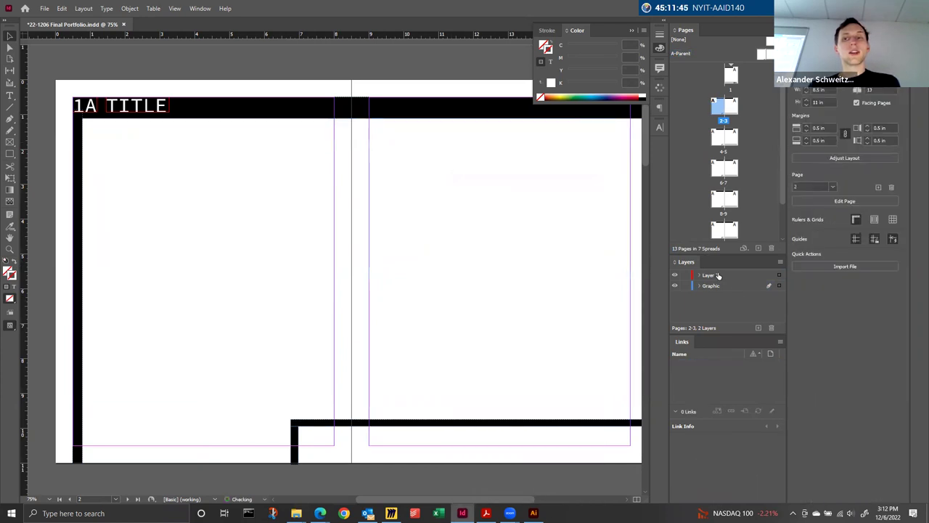
pyautogui.click(726, 276)
pyautogui.rightClick(406, 232)
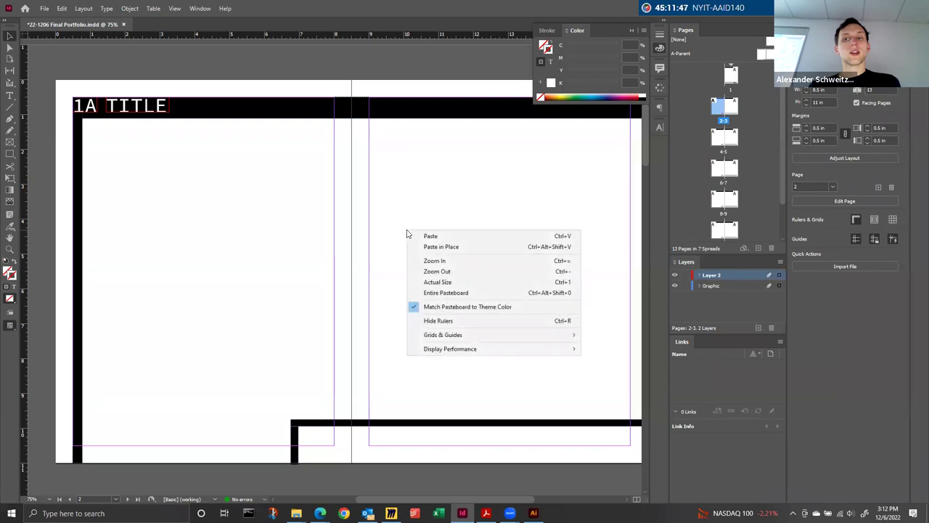
pyautogui.click(443, 246)
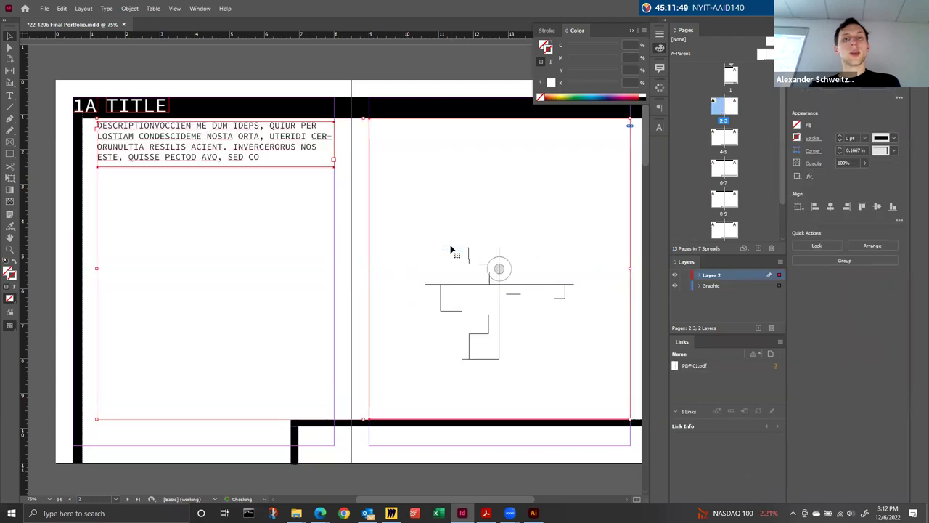
pyautogui.click(253, 281)
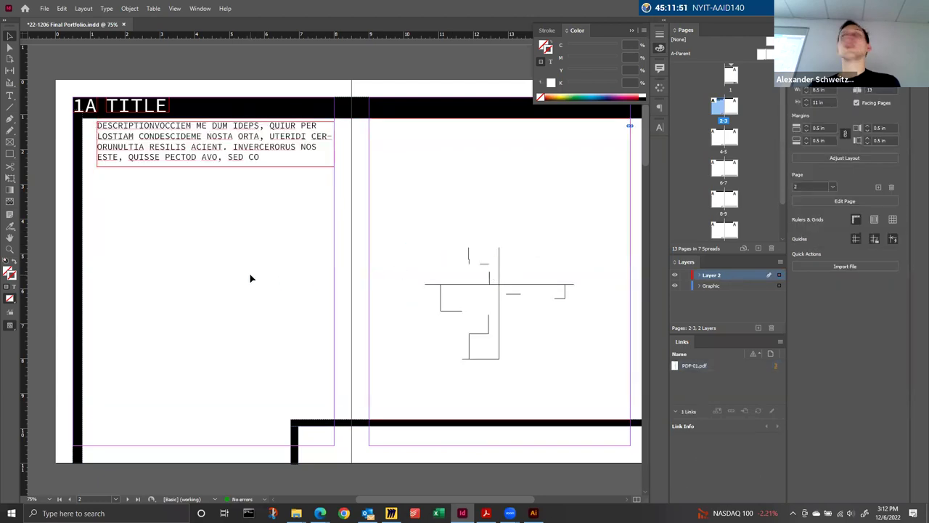
# Step: Lock the Graphic layer and save the portfolio document
pyautogui.click(687, 286)
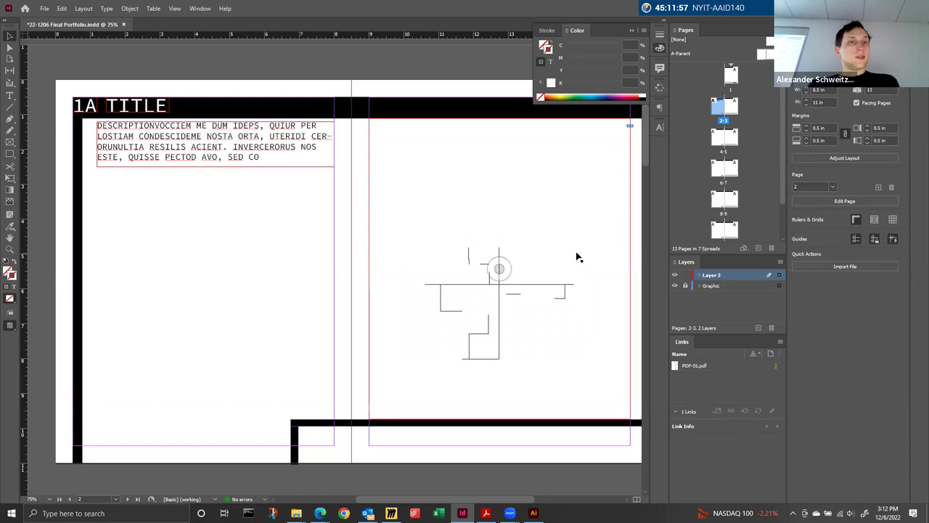
pyautogui.hotkey('ctrl', 's')
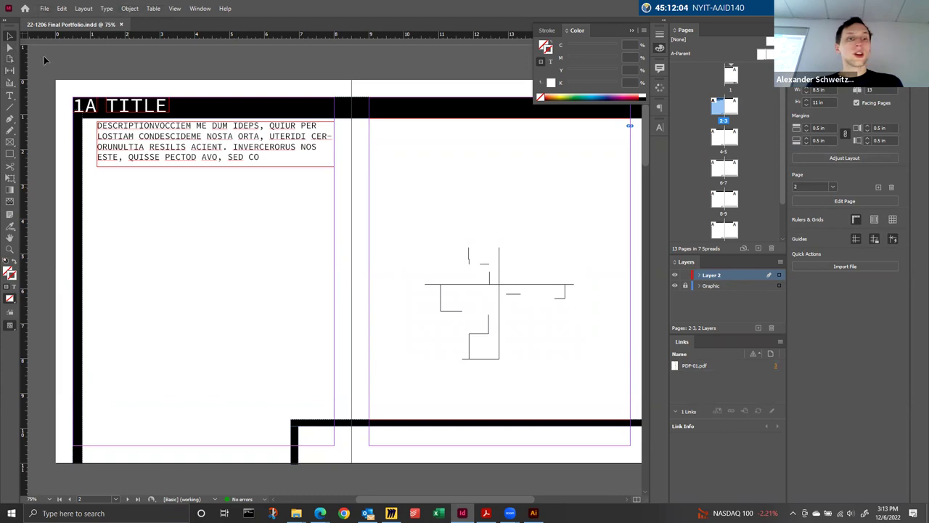
# Step: Unlock the Graphic layer and move the student and course text frame on page 1 to just above the lower bar
pyautogui.doubleClick(730, 76)
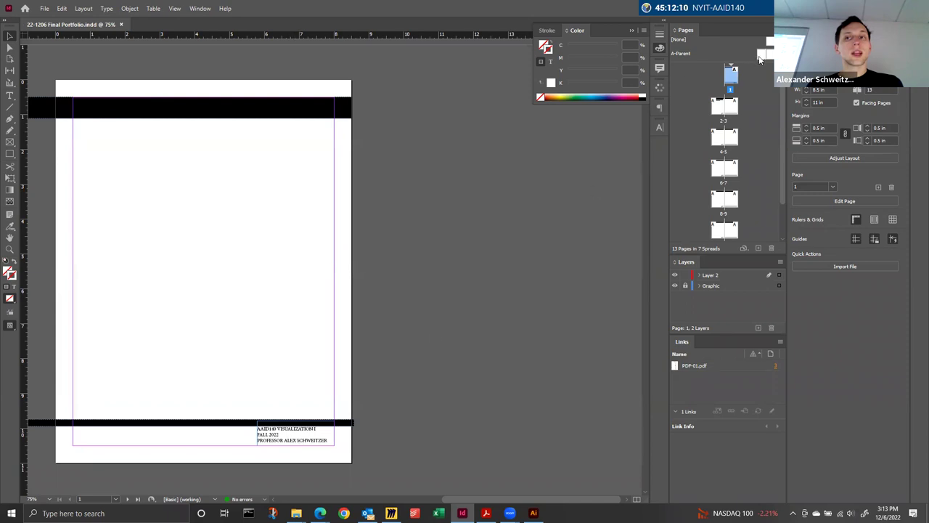
pyautogui.click(685, 286)
pyautogui.click(290, 441)
pyautogui.doubleClick(287, 415)
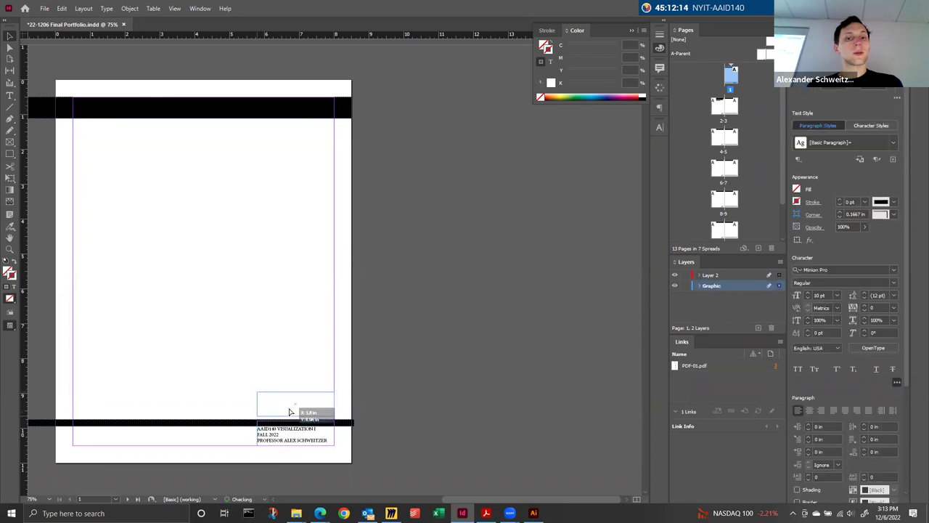
pyautogui.hotkey('ctrl', 'z')
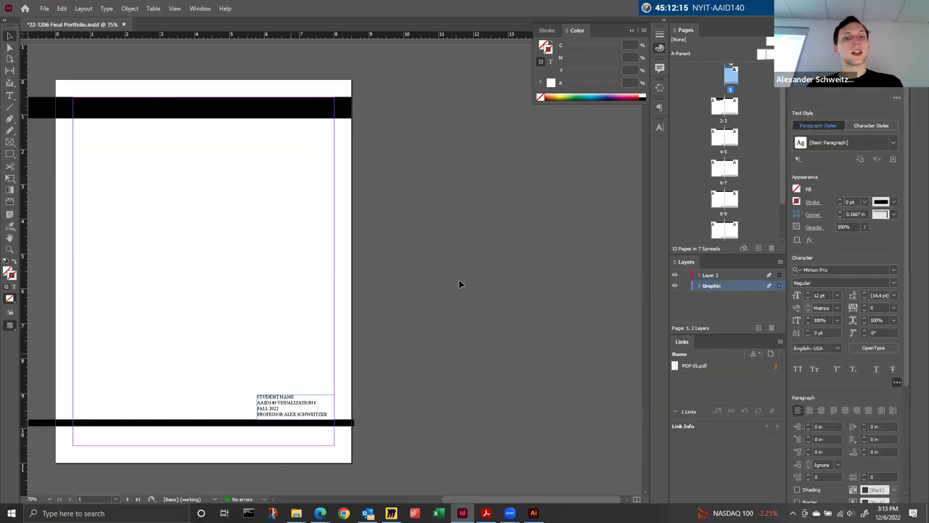
pyautogui.click(459, 281)
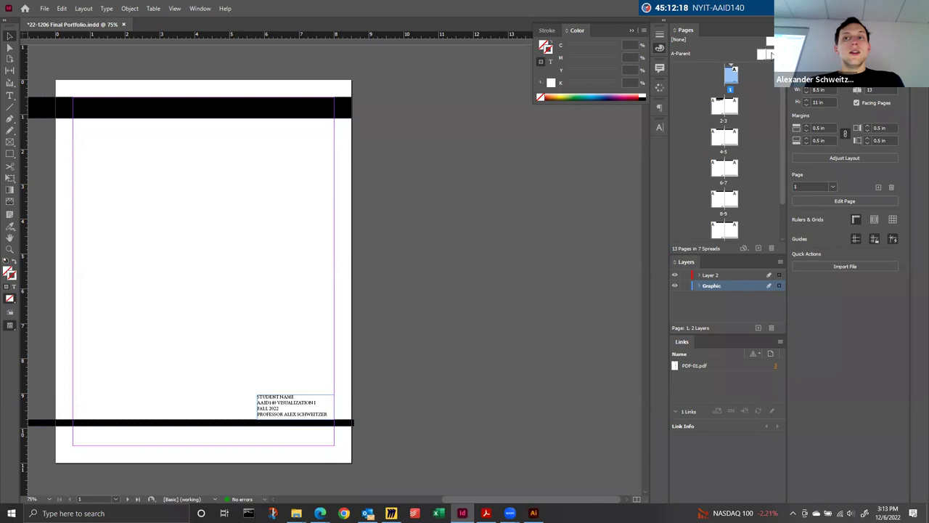
# Step: Return to pages 2-3 and switch to the PDF-01.pdf drawing in Illustrator
pyautogui.doubleClick(723, 109)
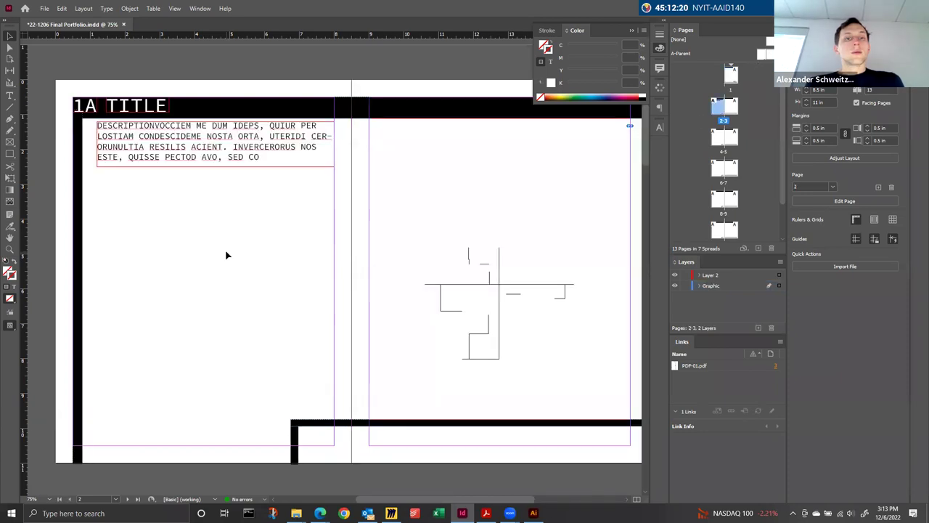
pyautogui.moveTo(320, 513)
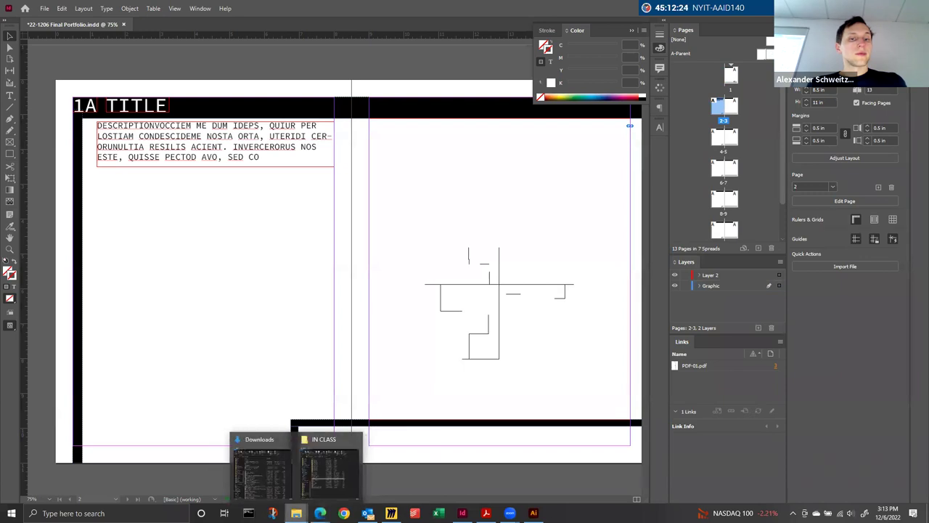
pyautogui.click(533, 513)
pyautogui.click(435, 246)
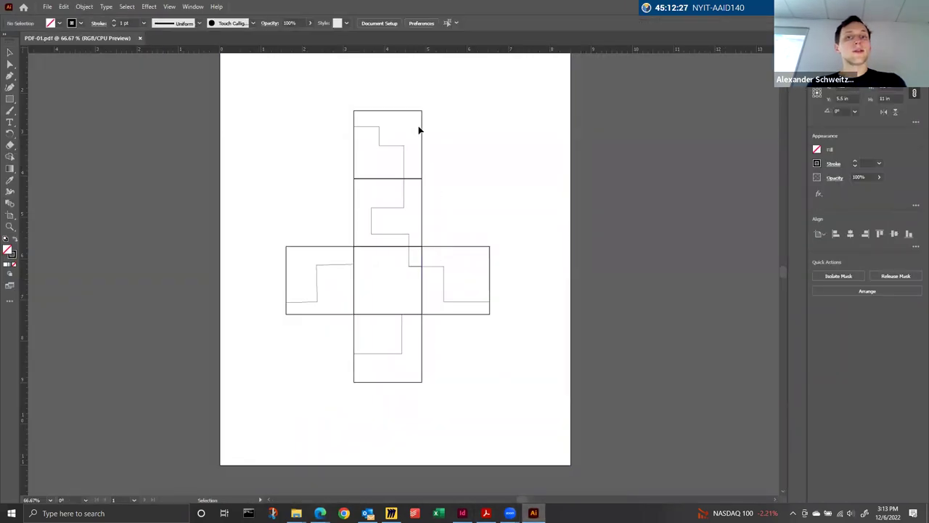
# Step: Show the layers of PDF-01.pdf, toggle item visibility off and on, and directly select the path of the cube net's uppermost square
pyautogui.click(10, 63)
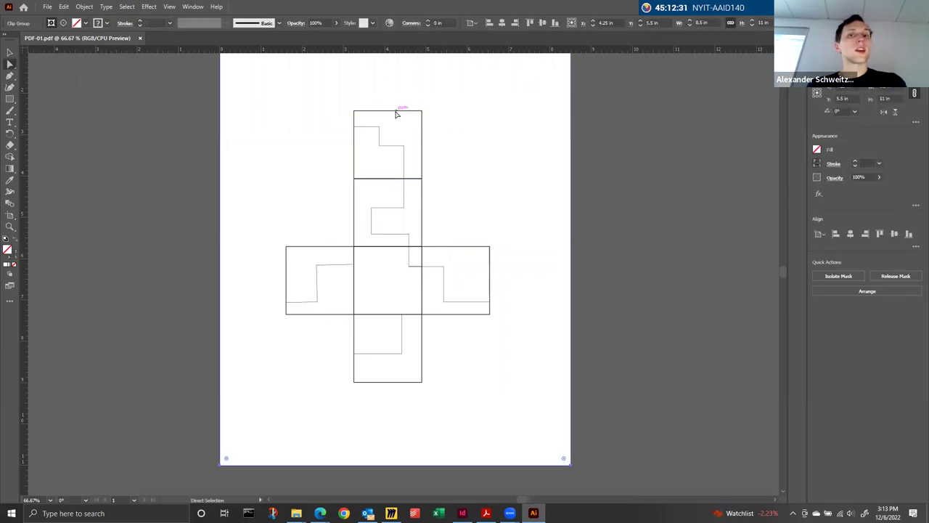
pyautogui.press('F7')
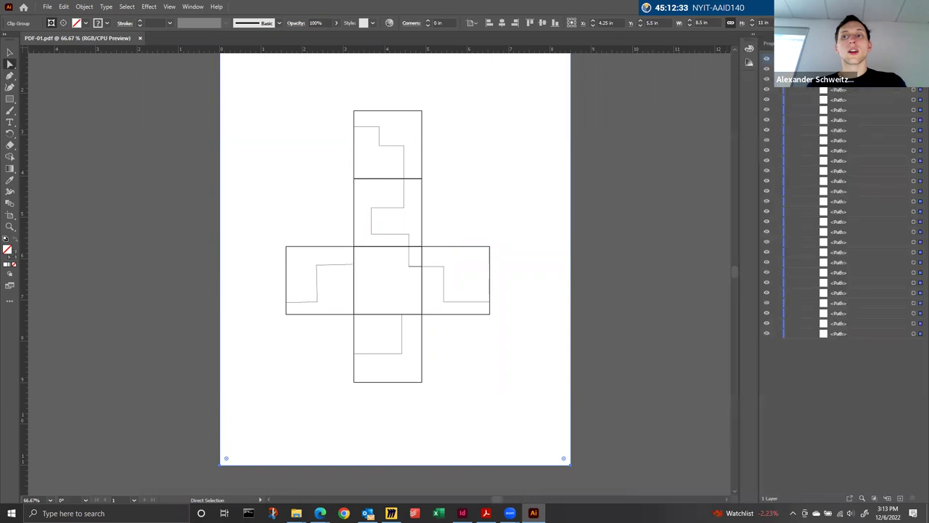
pyautogui.click(768, 71)
pyautogui.click(767, 71)
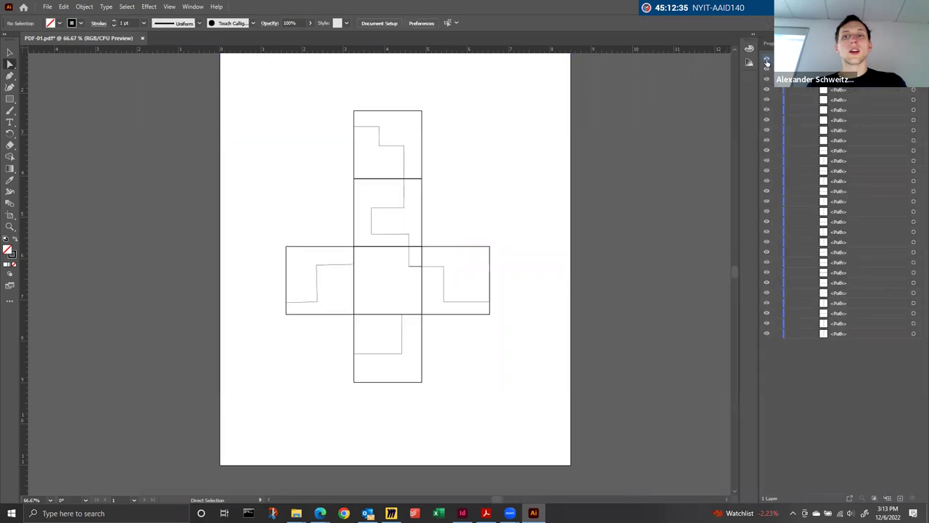
pyautogui.keyDown('ctrl'); pyautogui.click(767, 62); pyautogui.keyUp('ctrl')
pyautogui.hotkey('ctrl', 'y')
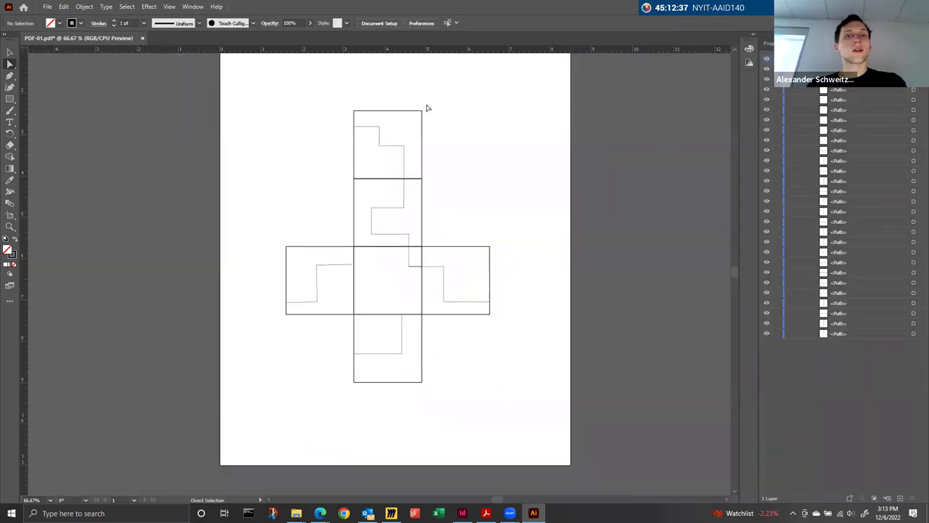
pyautogui.moveTo(413, 120); pyautogui.dragTo(413, 120)
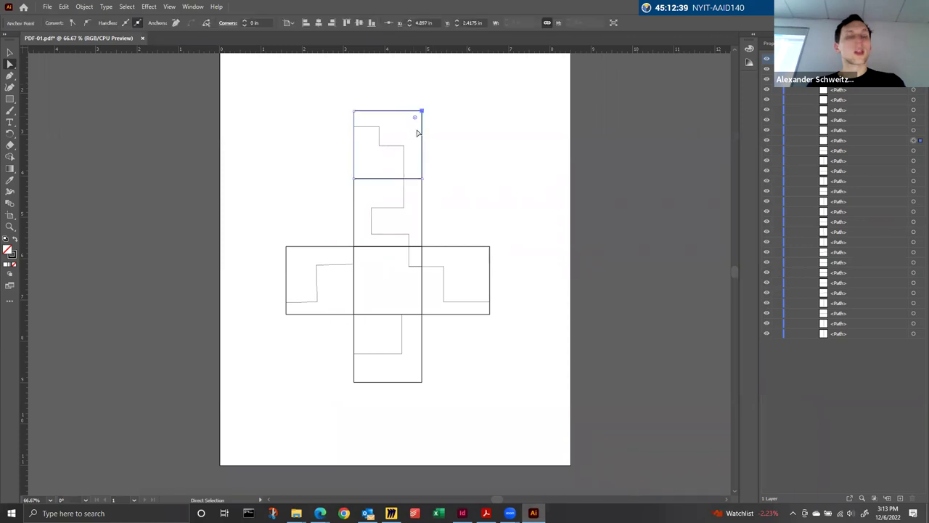
# Step: Select all the square outlines of the cube net and set their stroke to 3 pt
pyautogui.moveTo(418, 187); pyautogui.dragTo(458, 260)
pyautogui.moveTo(433, 294); pyautogui.dragTo(308, 314)
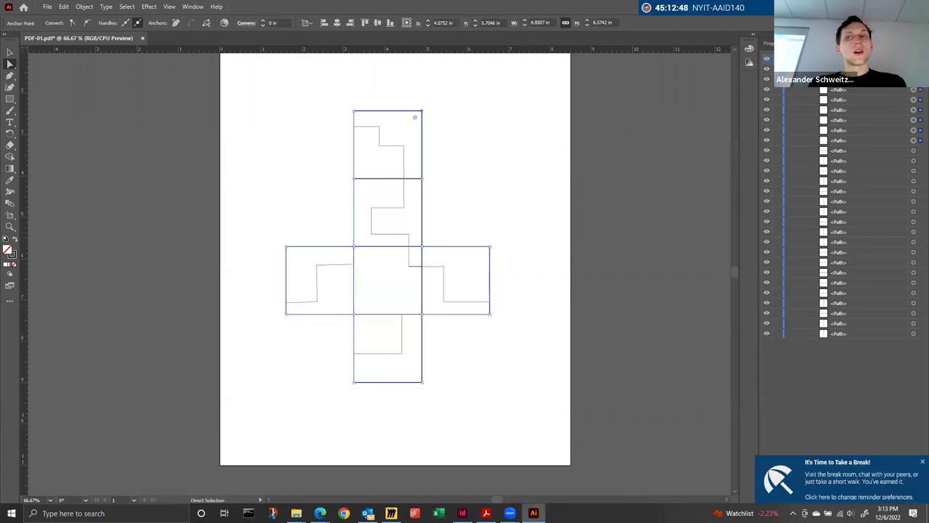
pyautogui.click(767, 43)
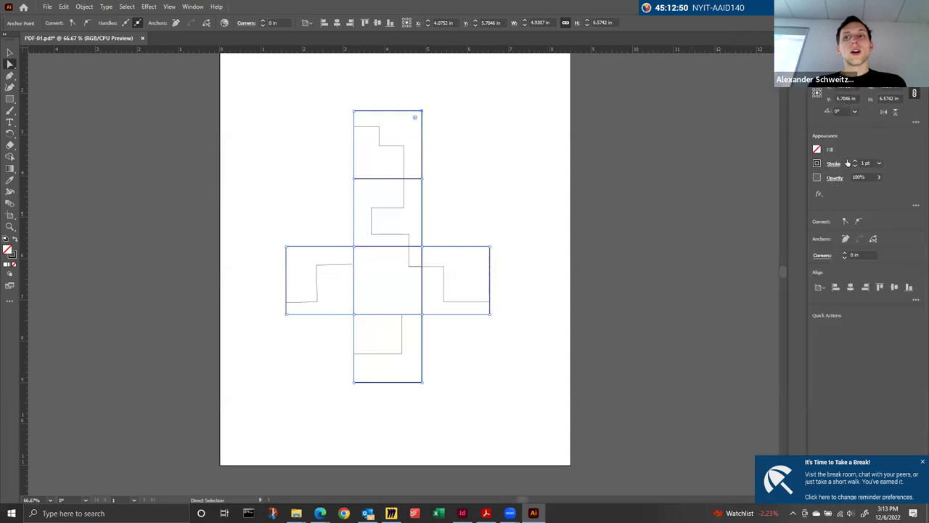
pyautogui.click(857, 163)
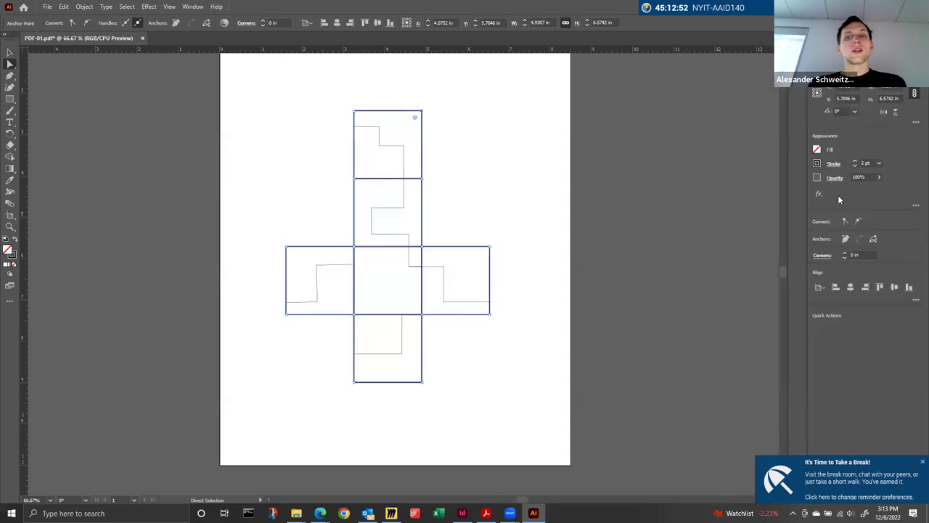
pyautogui.click(856, 163)
pyautogui.click(433, 178)
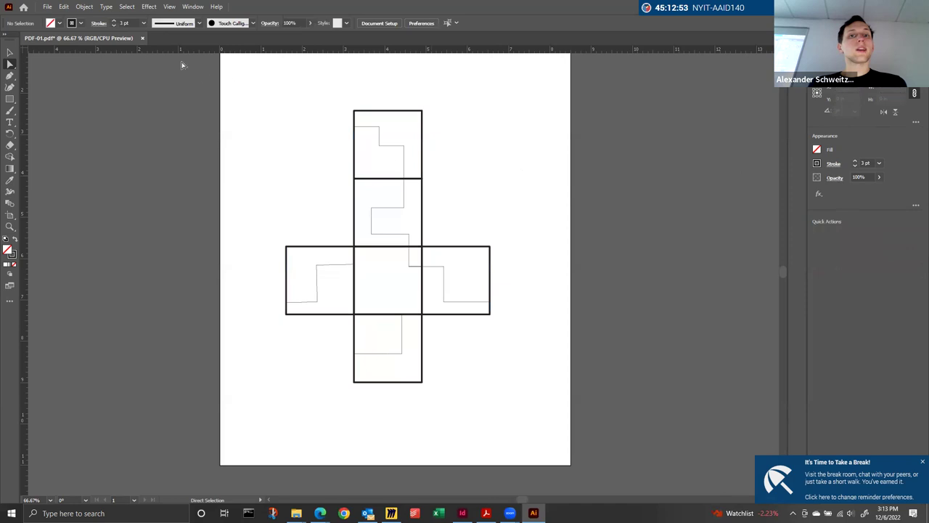
# Step: Save PDF-01.pdf and switch back to the portfolio spread in InDesign
pyautogui.click(47, 7)
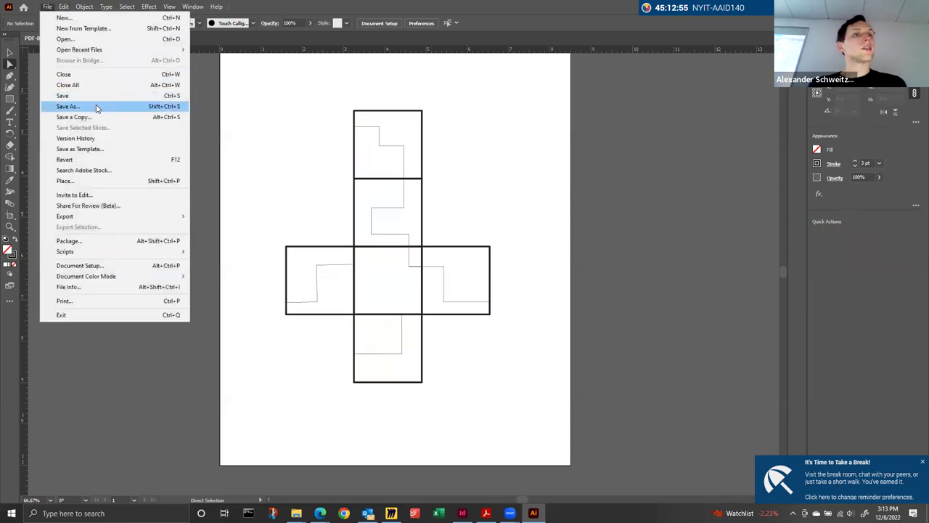
pyautogui.click(93, 98)
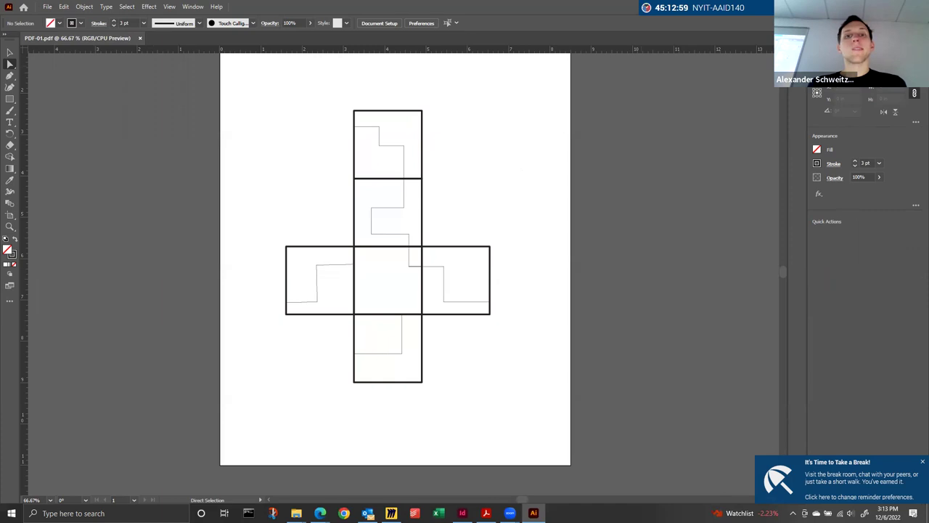
pyautogui.hotkey('alt', 'Tab')
pyautogui.click(498, 266)
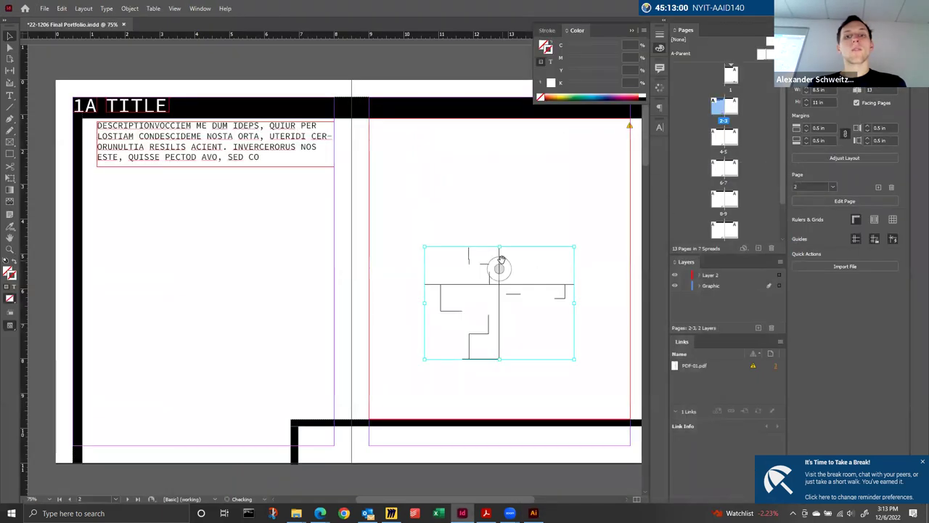
# Step: Update the modified PDF-01.pdf link so the edited drawing is reloaded on page 3
pyautogui.click(289, 260)
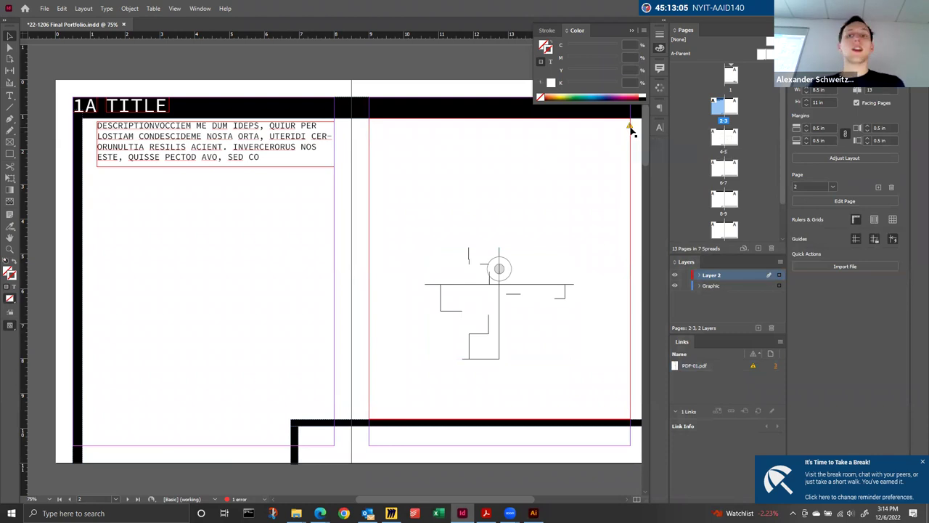
pyautogui.click(705, 368)
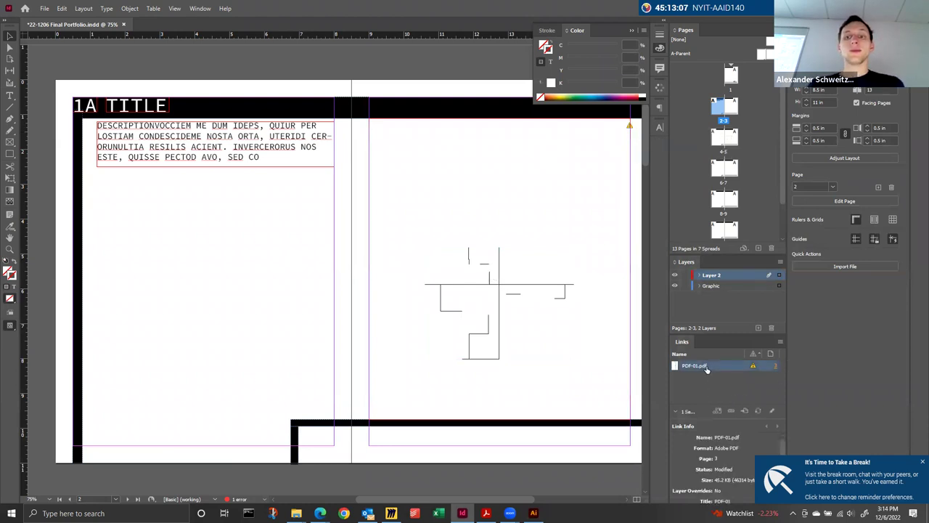
pyautogui.rightClick(707, 369)
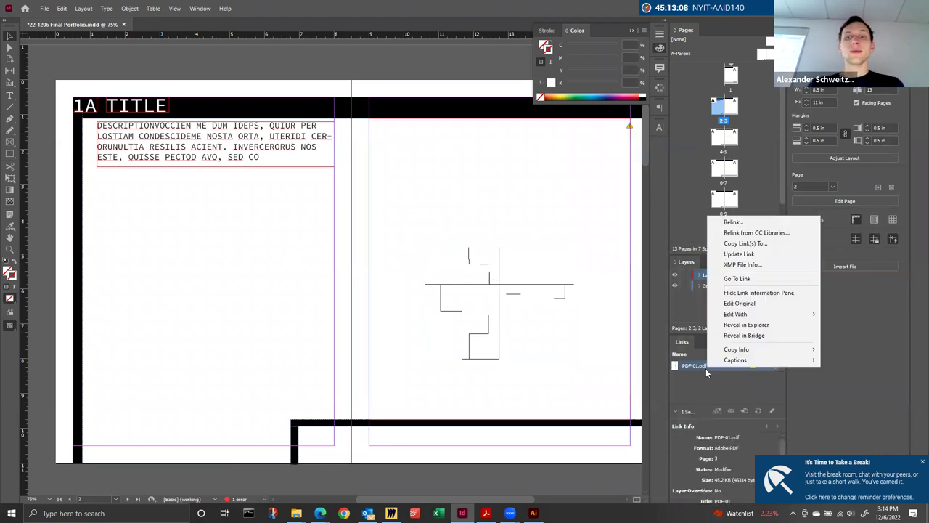
pyautogui.click(733, 222)
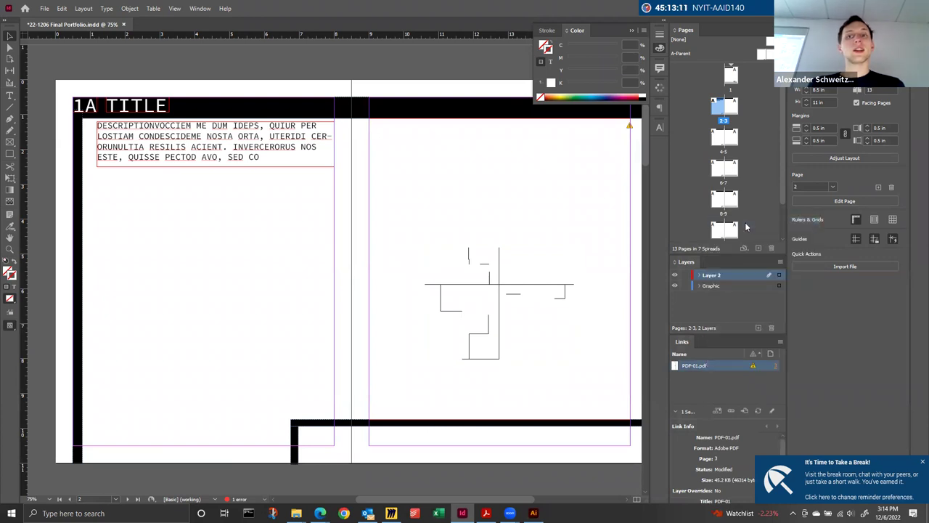
pyautogui.click(734, 393)
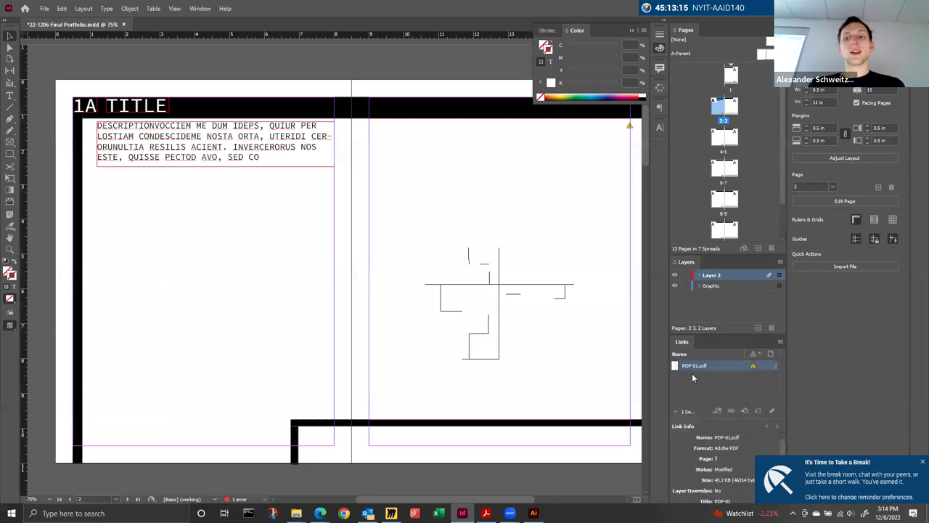
pyautogui.click(759, 410)
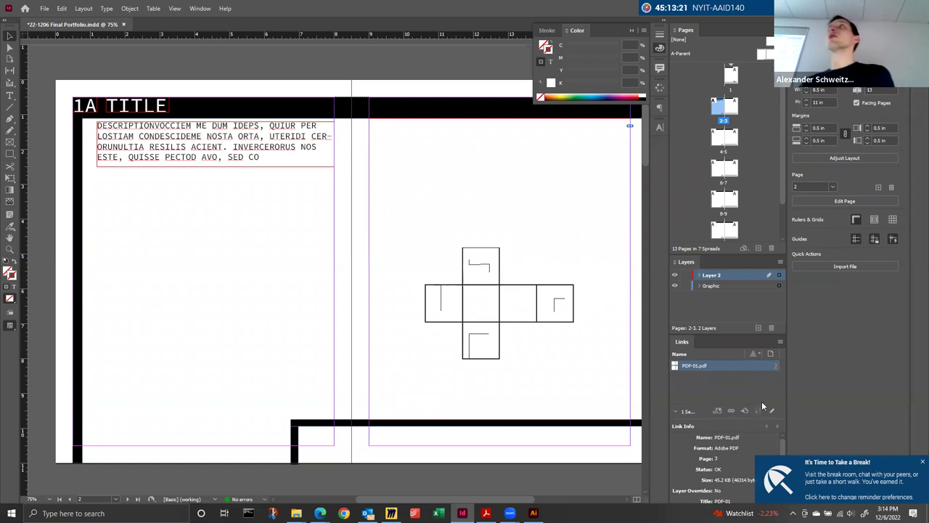
# Step: Fit the frame on page 3 tightly around the cube net drawing and rotate it 90 degrees clockwise
pyautogui.click(560, 370)
pyautogui.doubleClick(500, 120)
pyautogui.doubleClick(630, 303)
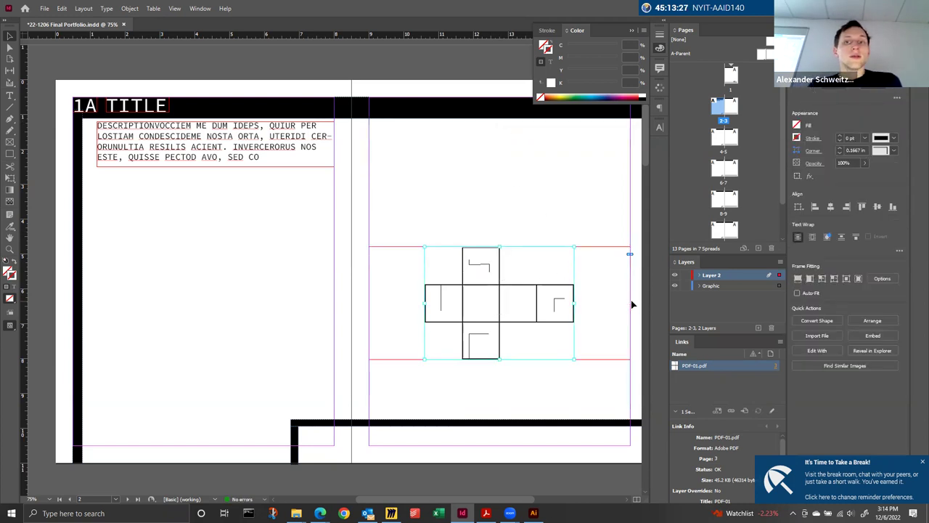
pyautogui.click(579, 249)
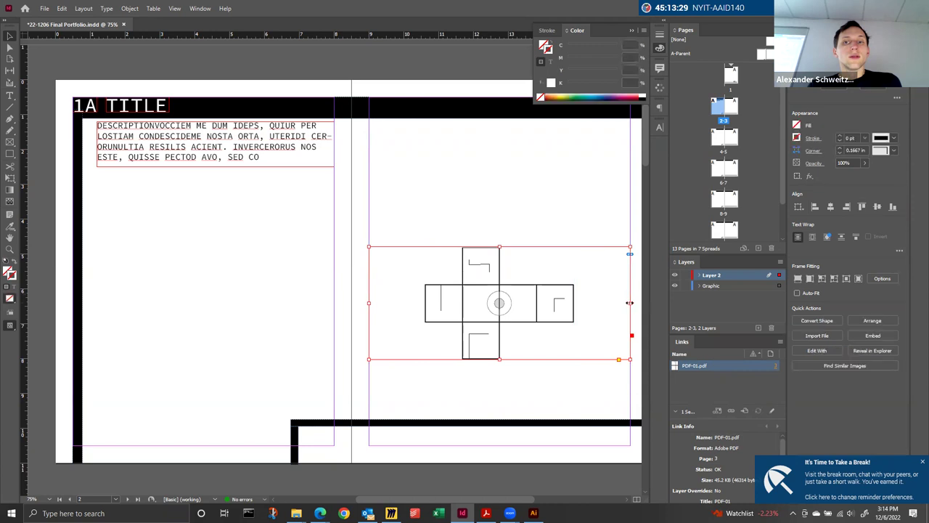
pyautogui.moveTo(575, 244)
pyautogui.mouseDown()
pyautogui.moveTo(594, 304)
pyautogui.moveTo(560, 372)
pyautogui.mouseUp()
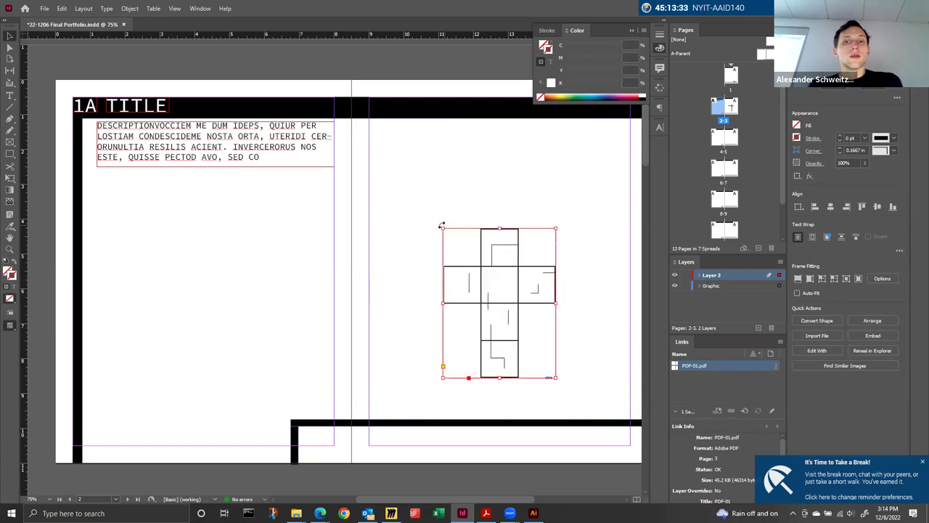
# Step: Turn on Auto-Fit for the drawing's frame and enlarge it to fill page 3 between the side margins and bars
pyautogui.click(798, 292)
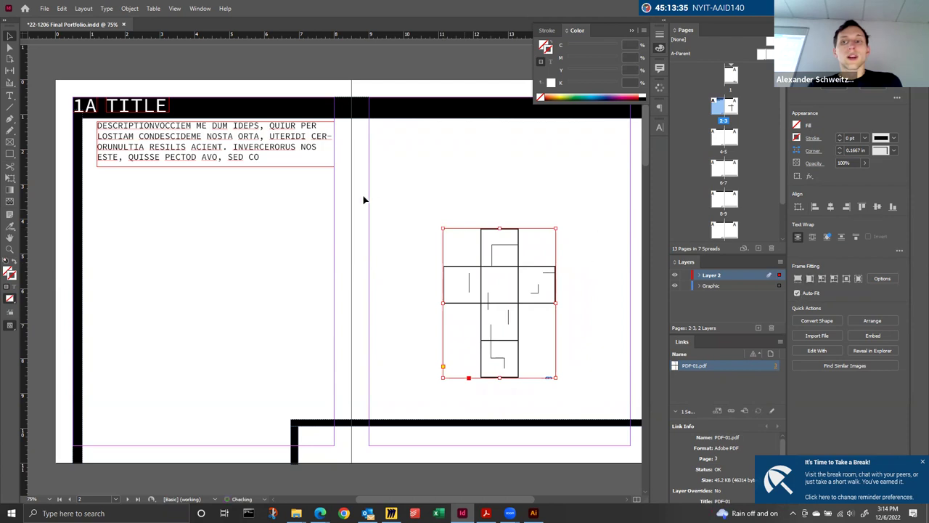
pyautogui.moveTo(443, 228); pyautogui.dragTo(369, 118)
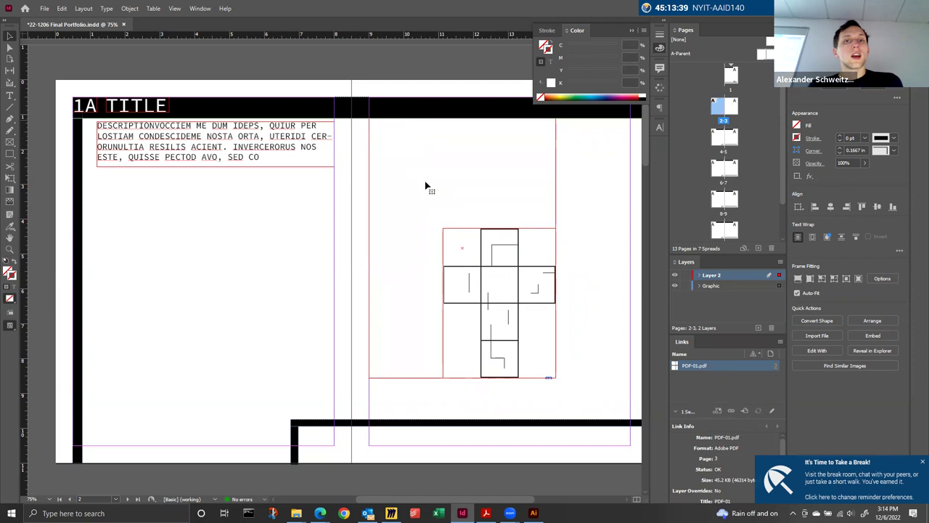
pyautogui.moveTo(556, 377); pyautogui.dragTo(630, 420)
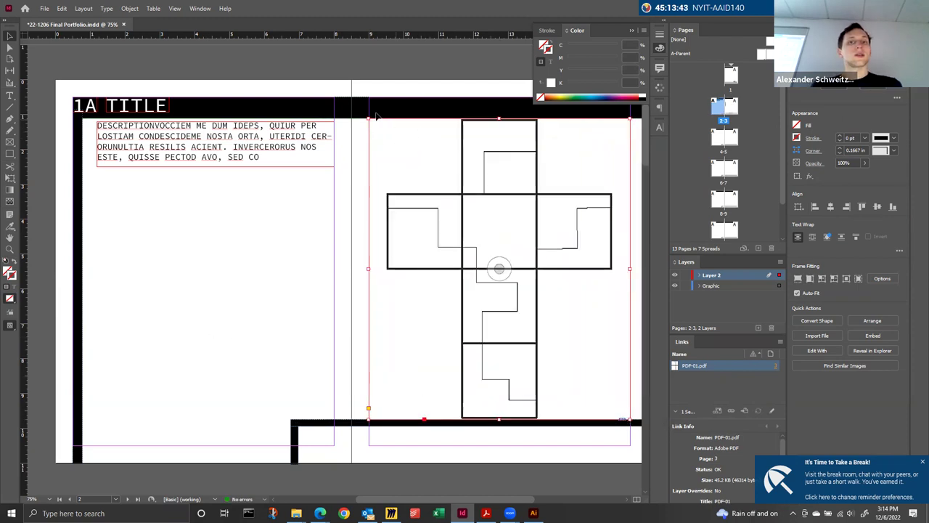
# Step: Shrink the drawing slightly, centre it between the bars and margins on page 3, and save the portfolio document
pyautogui.moveTo(369, 119); pyautogui.dragTo(386, 148)
pyautogui.moveTo(523, 229); pyautogui.dragTo(509, 216)
pyautogui.click(256, 261)
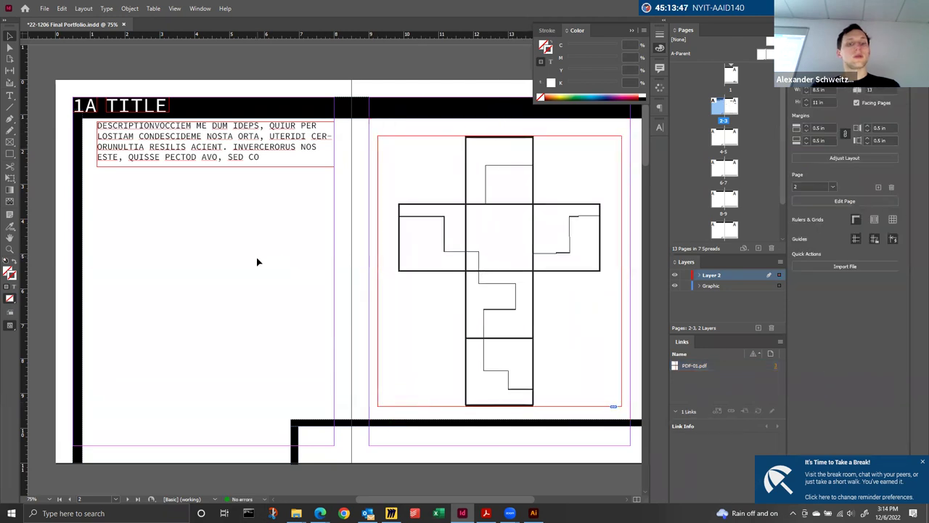
pyautogui.hotkey('ctrl', 's')
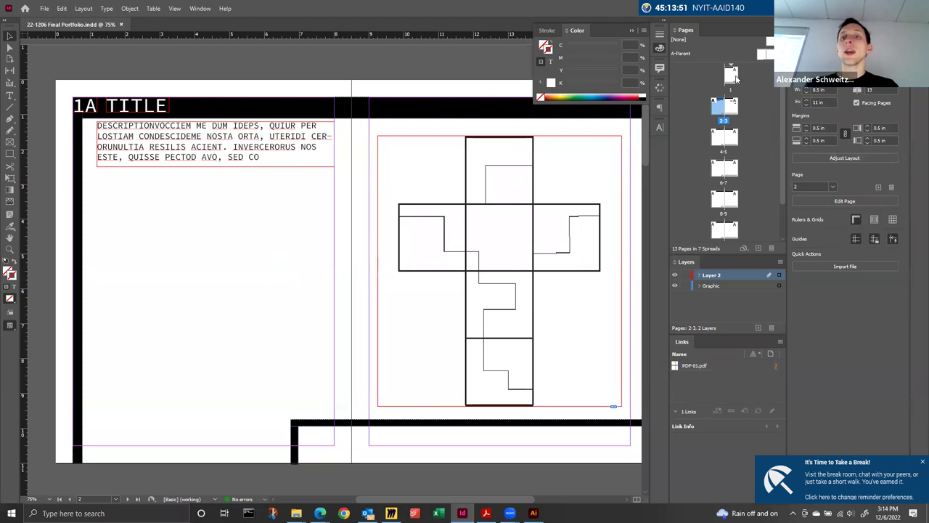
# Step: Draw a small text frame below the lower bar on page 2, ending at the page's inner margin corner
pyautogui.click(44, 9)
pyautogui.click(237, 225)
pyautogui.press('t')
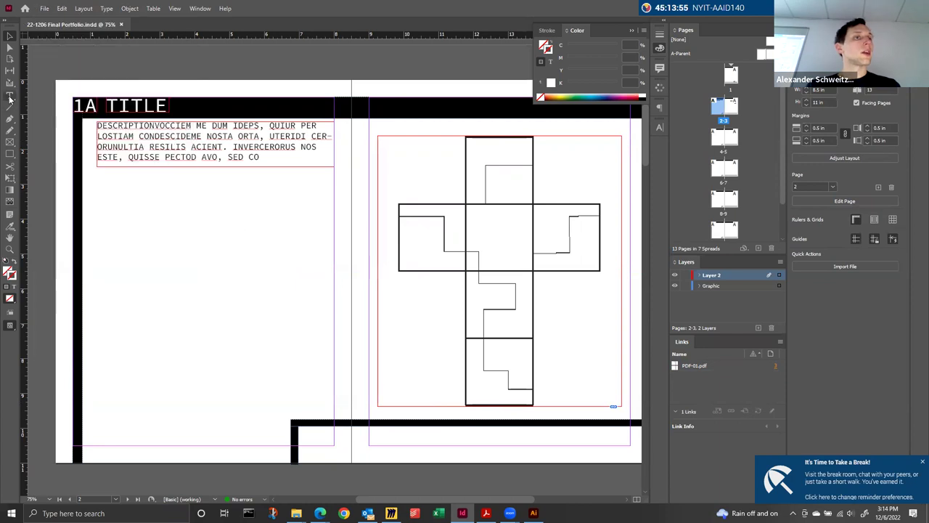
pyautogui.moveTo(304, 429); pyautogui.dragTo(334, 444)
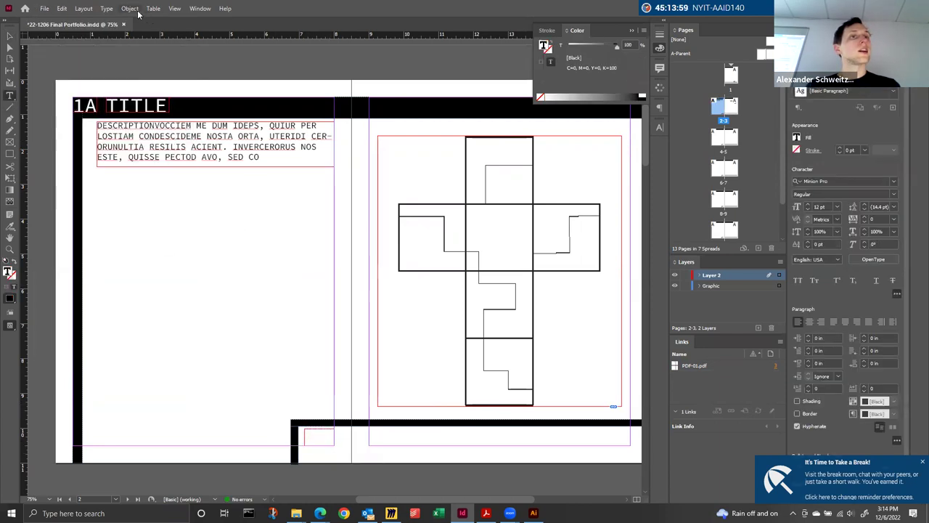
# Step: Insert a Current Page Number marker in the new text frame on page 2
pyautogui.click(106, 9)
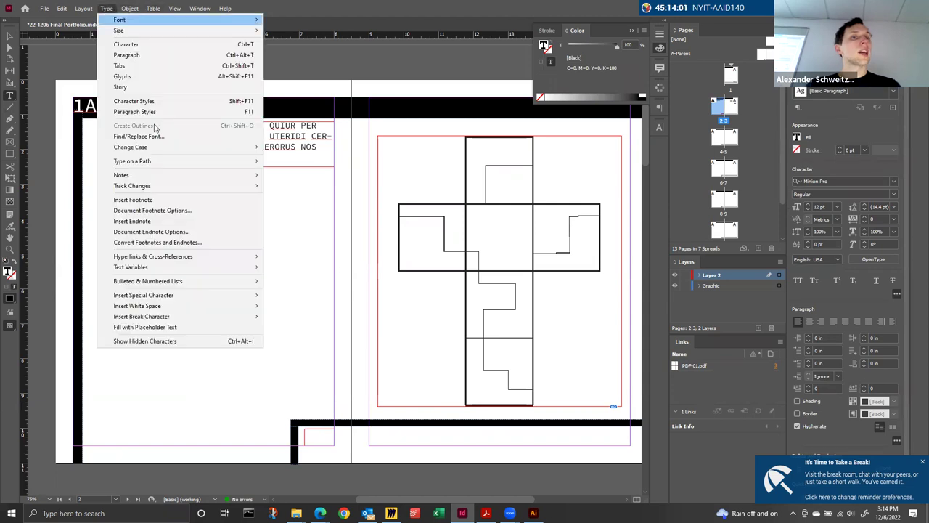
pyautogui.moveTo(173, 296)
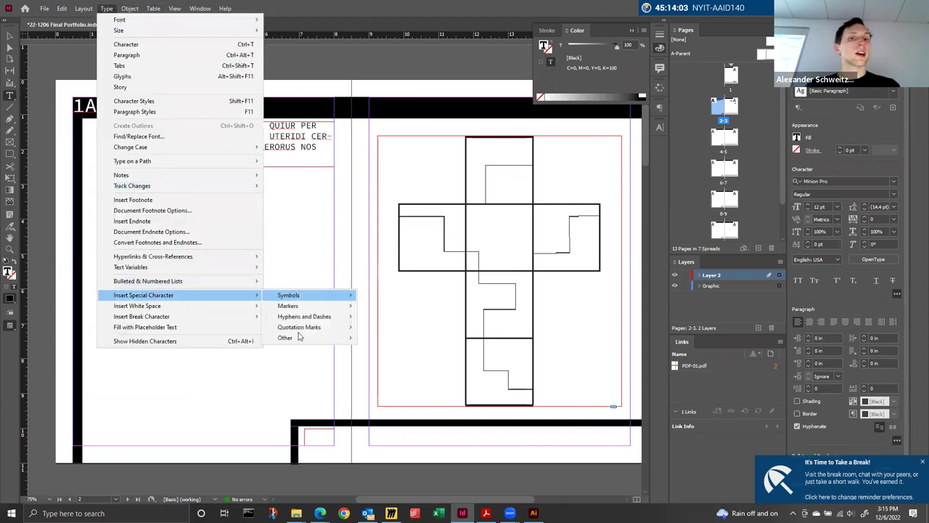
pyautogui.moveTo(299, 336)
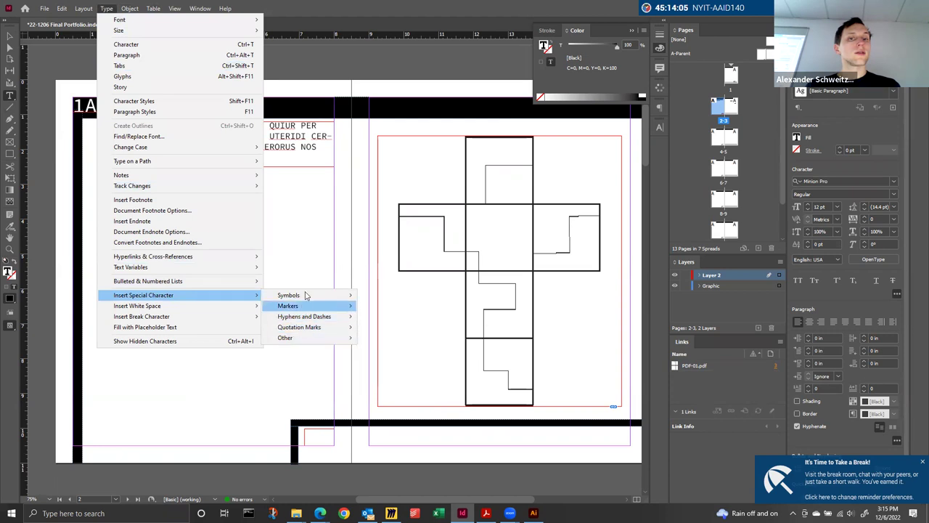
pyautogui.moveTo(312, 295)
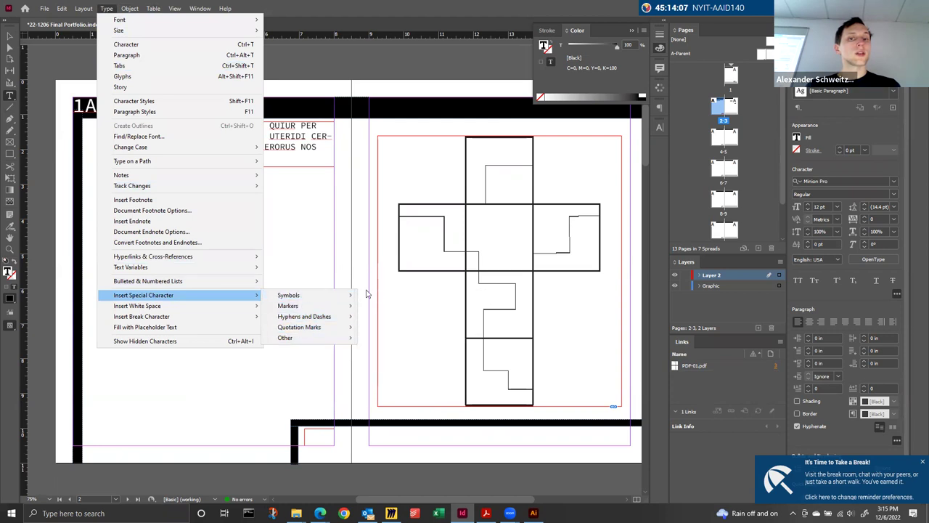
pyautogui.moveTo(340, 321)
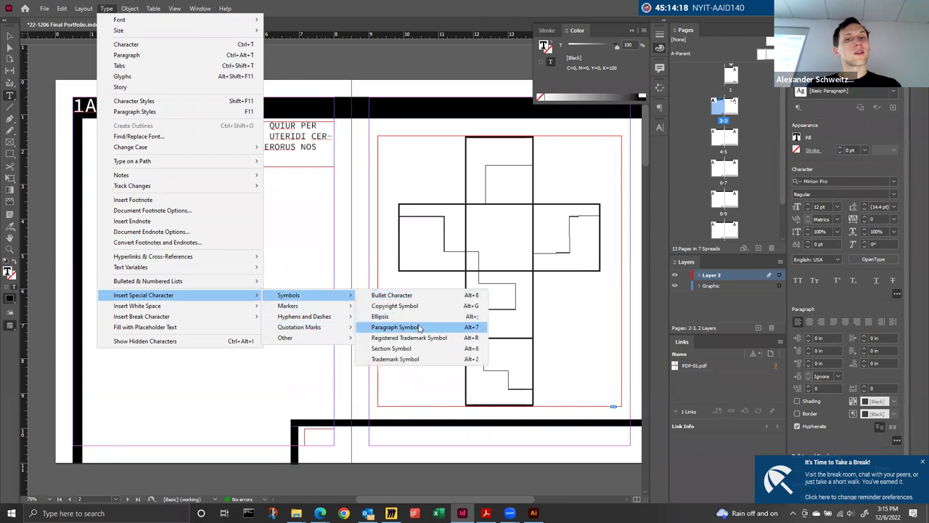
pyautogui.moveTo(307, 308)
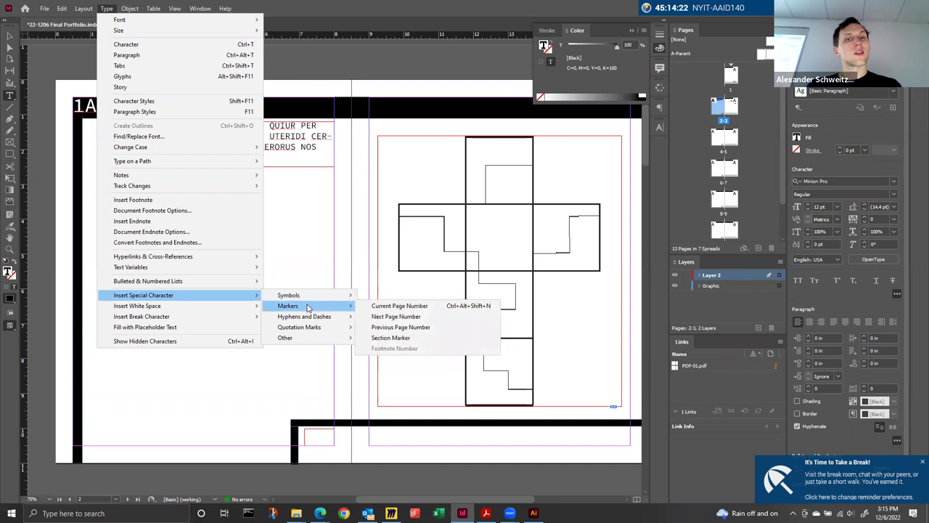
pyautogui.click(385, 307)
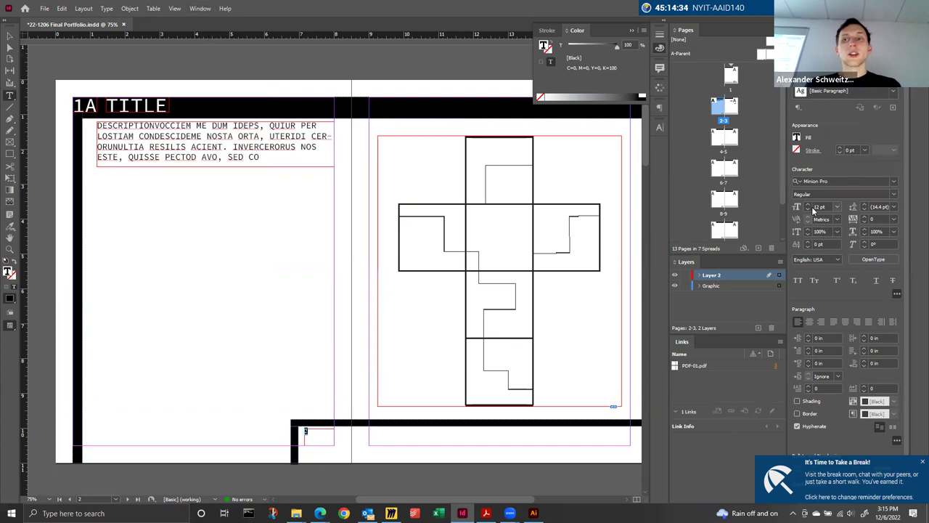
# Step: Enlarge the page number on page 2 to 29 pt and deselect it
pyautogui.hotkey('ctrl', 'shift', '.')
pyautogui.hotkey('ctrl', 'shift', '.')
pyautogui.hotkey('ctrl', 'shift', '.')
pyautogui.hotkey('ctrl', 'shift', '.')
pyautogui.hotkey('ctrl', 'shift', '.')
pyautogui.hotkey('ctrl', 'shift', '.')
pyautogui.hotkey('ctrl', 'shift', '.')
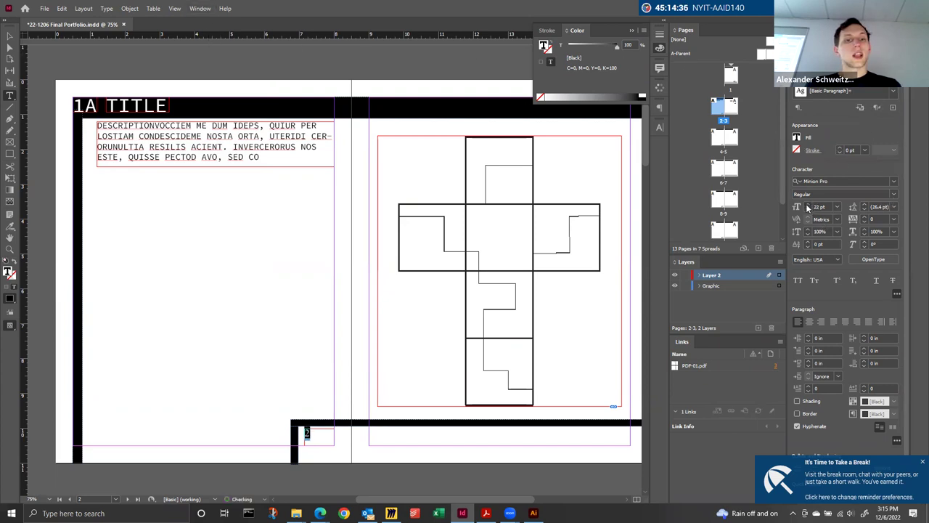
pyautogui.scroll(3, 808, 209)
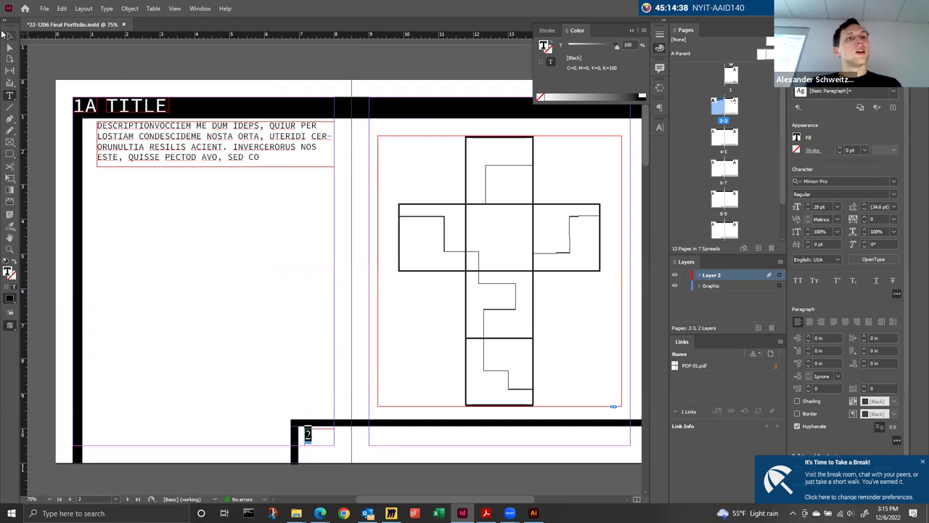
pyautogui.click(9, 38)
pyautogui.click(266, 318)
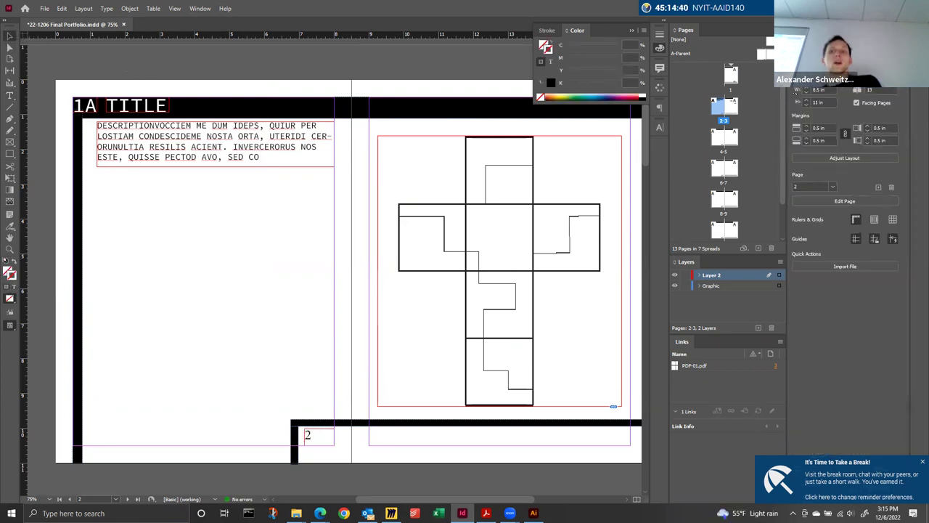
# Step: Copy the page number frame and place the duplicate below the lower bar at page 3's outer margin corner
pyautogui.click(309, 434)
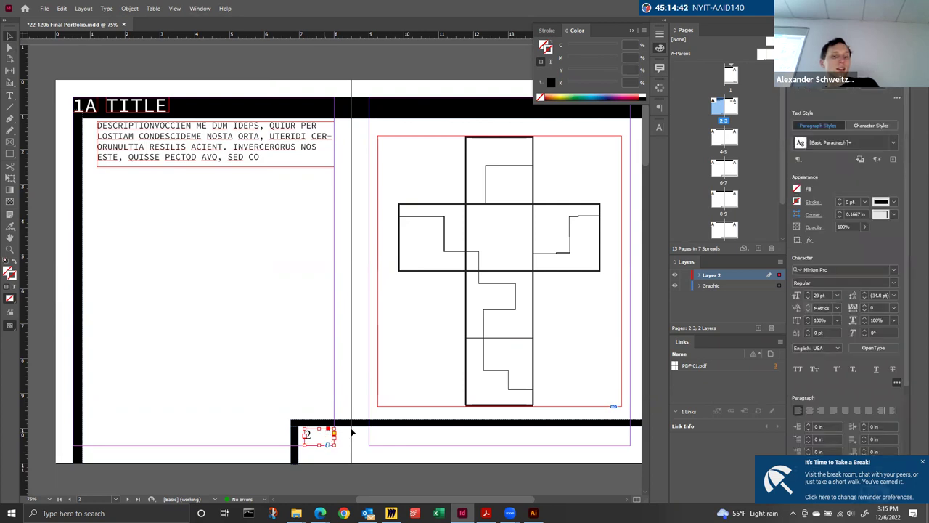
pyautogui.hotkey('ctrl', 'c')
pyautogui.hotkey('ctrl', 'v')
pyautogui.moveTo(332, 274); pyautogui.dragTo(614, 436)
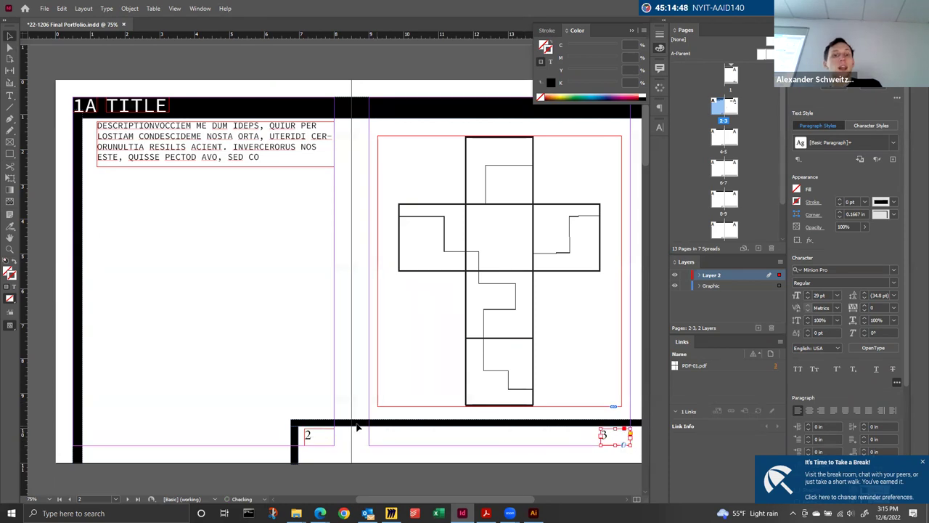
# Step: Cut both page number frames from pages 2 and 3 and paste them in place on the A-Parent spread
pyautogui.keyDown('shift'); pyautogui.click(319, 436); pyautogui.keyUp('shift')
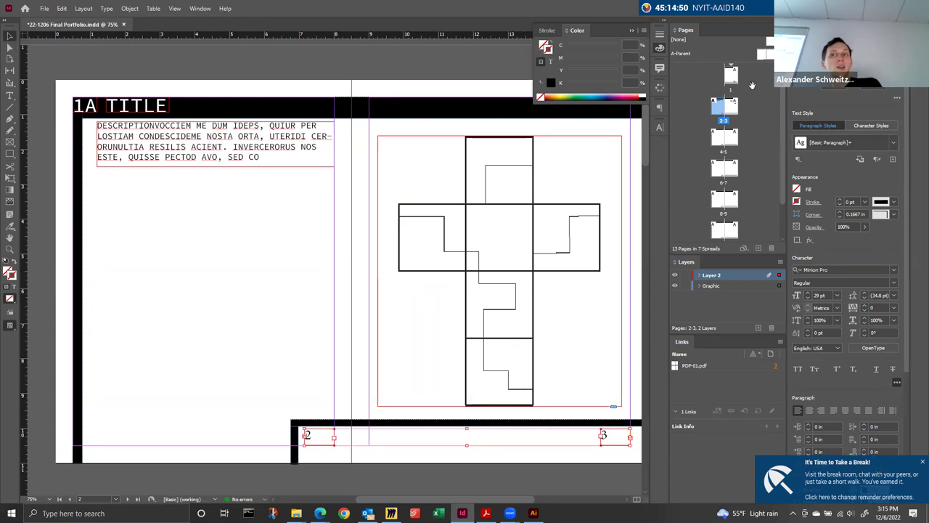
pyautogui.rightClick(319, 442)
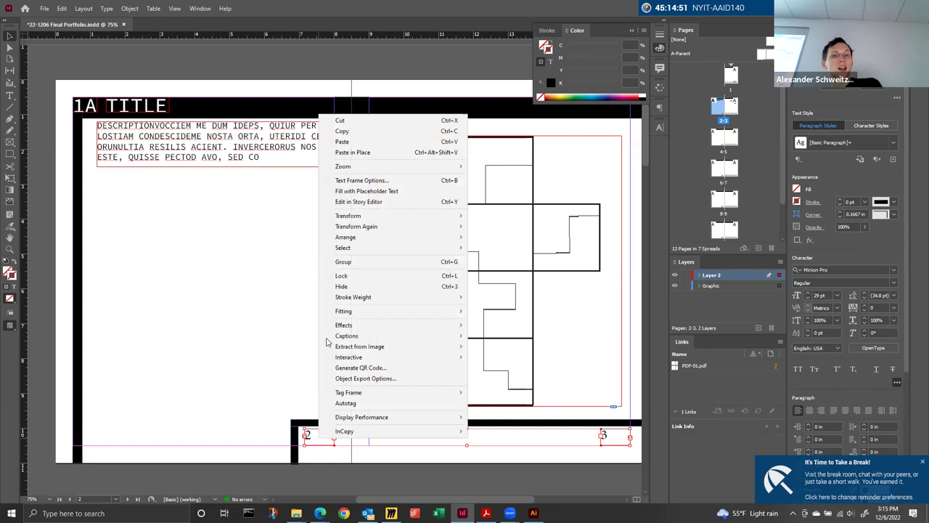
pyautogui.click(343, 120)
pyautogui.click(761, 55)
pyautogui.doubleClick(760, 55)
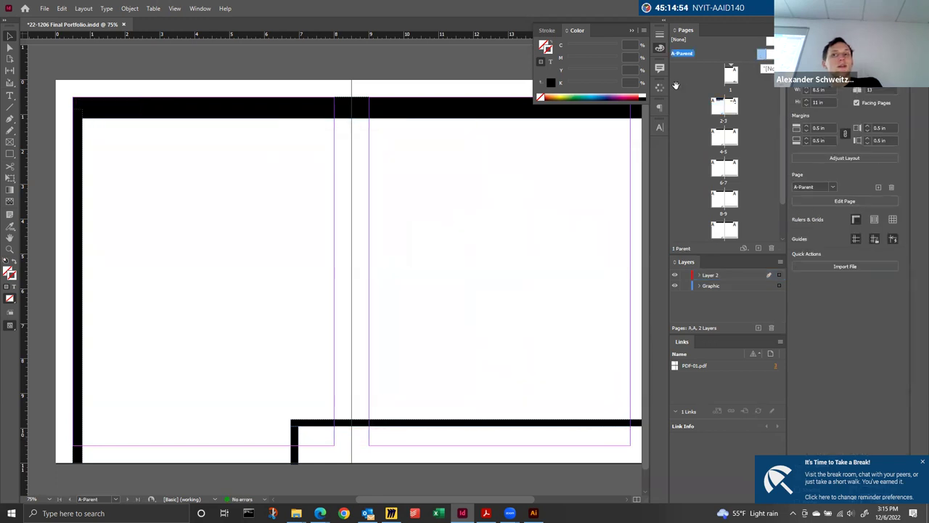
pyautogui.click(44, 13)
pyautogui.moveTo(61, 9)
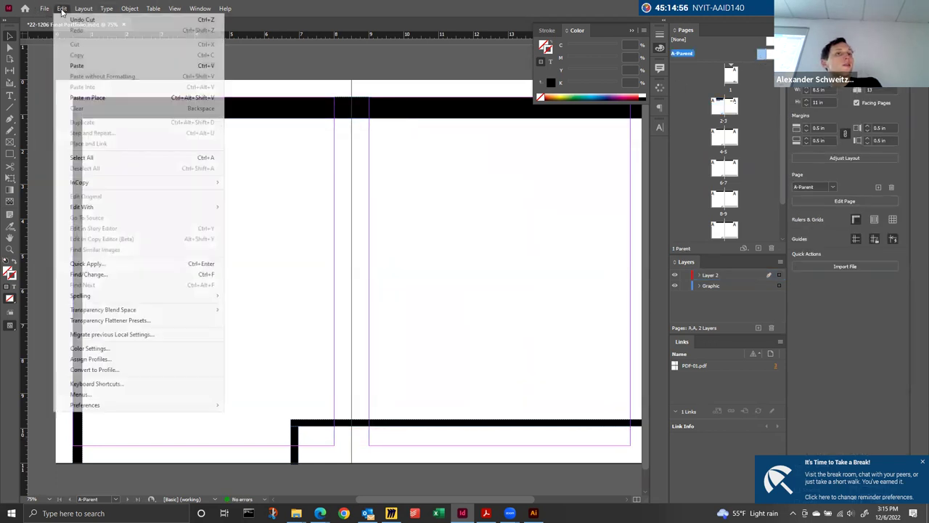
pyautogui.click(91, 97)
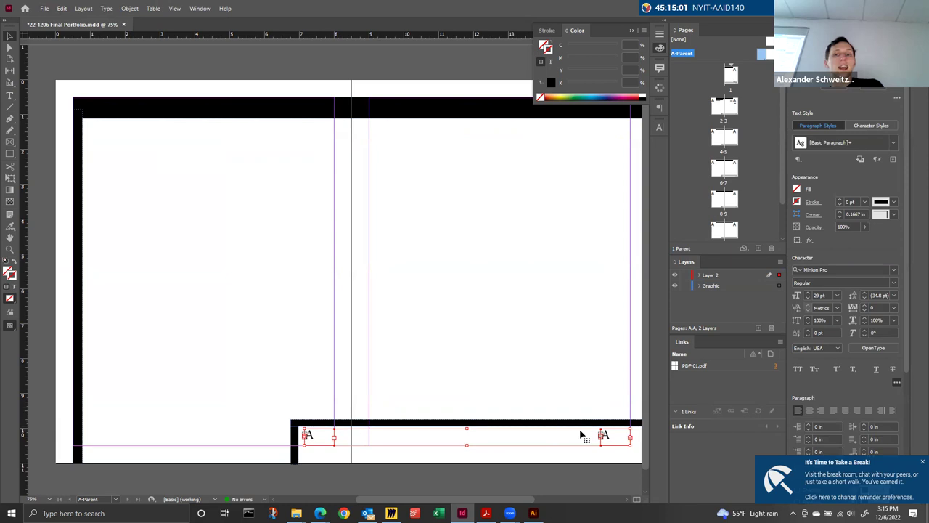
pyautogui.click(201, 282)
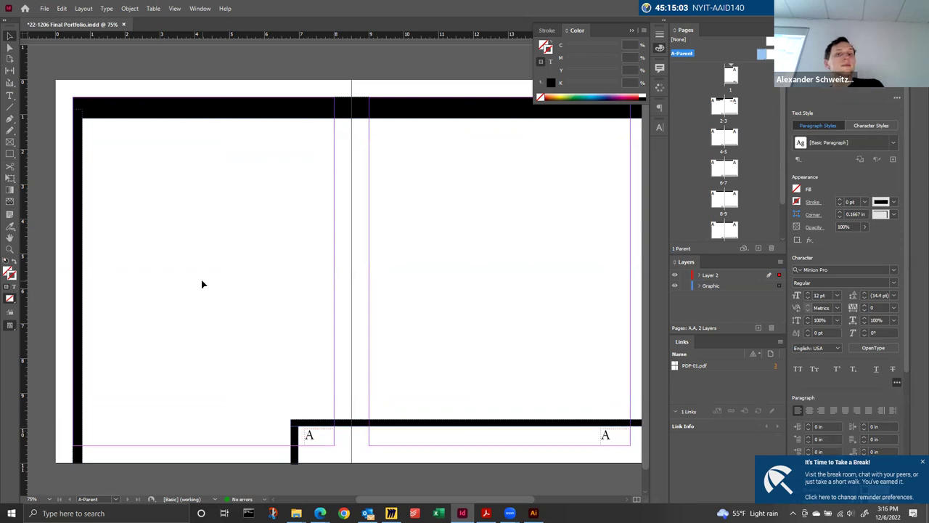
# Step: Check the automatic page numbers on spreads 2-3 and 4-5, and review the pages in full-screen presentation mode
pyautogui.doubleClick(721, 106)
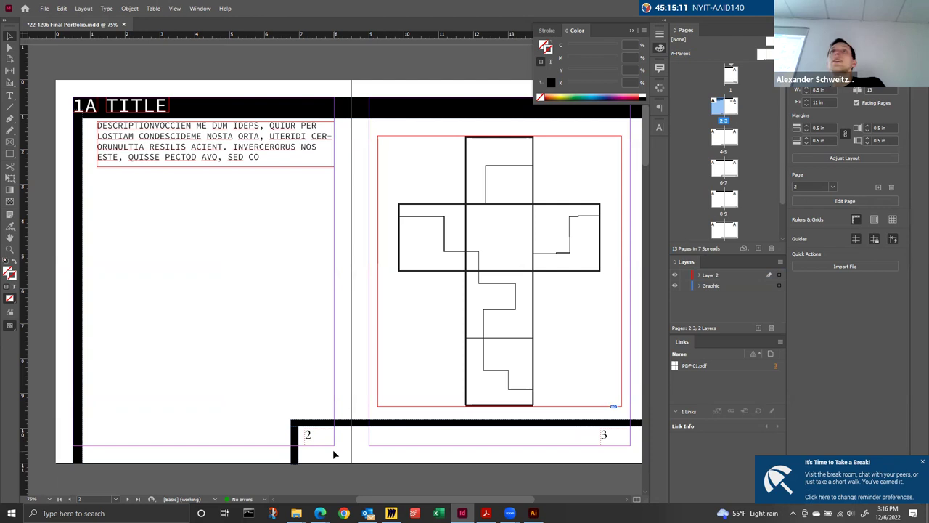
pyautogui.doubleClick(720, 138)
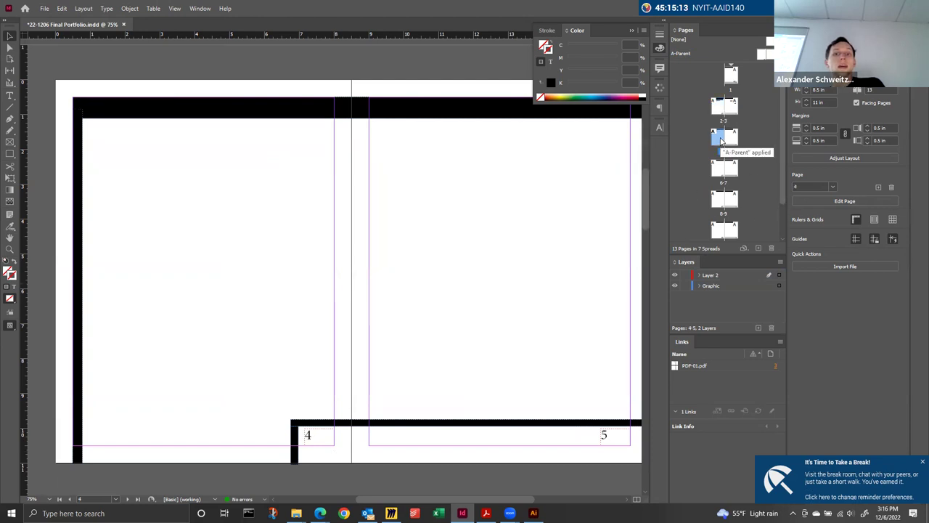
pyautogui.doubleClick(720, 107)
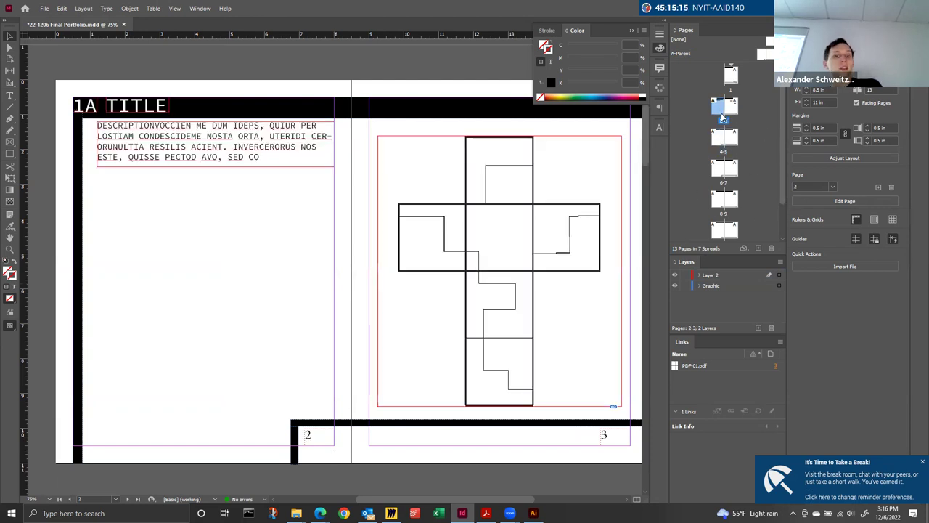
pyautogui.hotkey('shift', 'w')
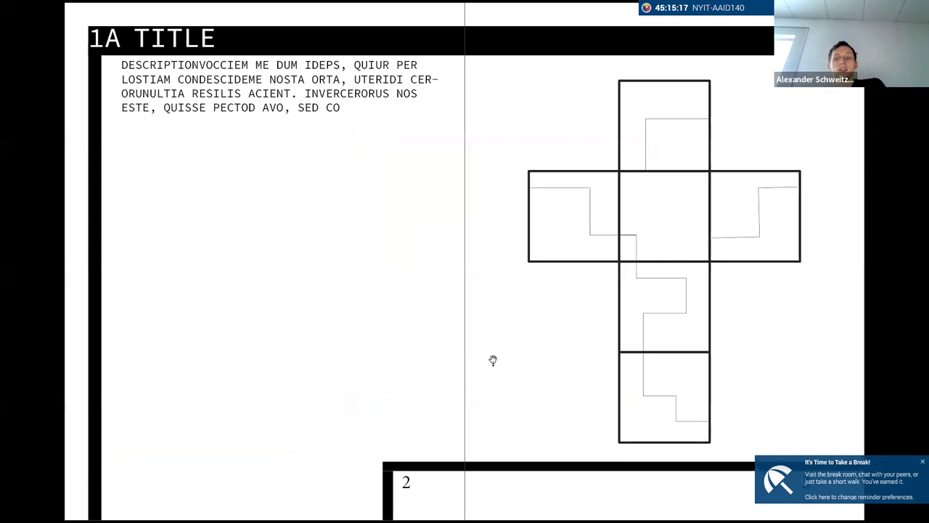
pyautogui.click(916, 463)
pyautogui.click(916, 463)
pyautogui.click(916, 463)
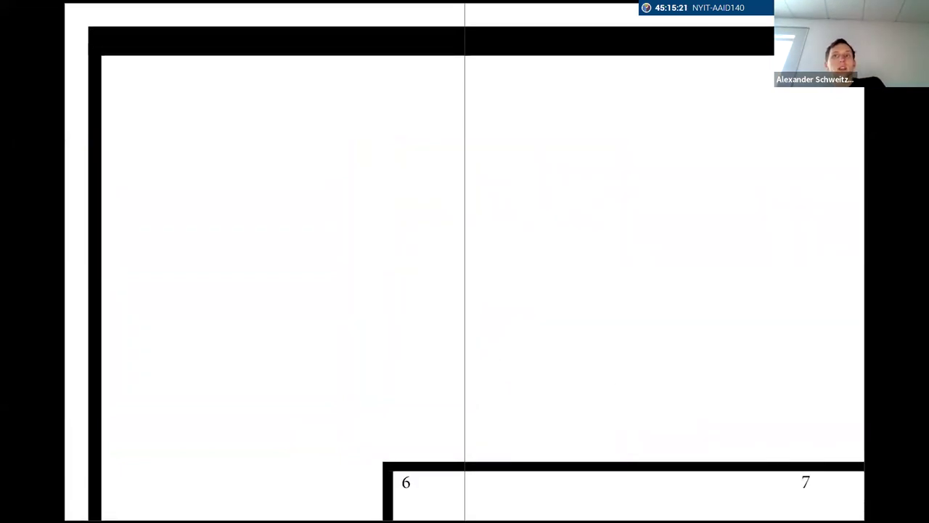
pyautogui.click(704, 335)
pyautogui.click(704, 335)
pyautogui.click(705, 334)
pyautogui.click(704, 335)
pyautogui.press('Left')
pyautogui.press('Escape')
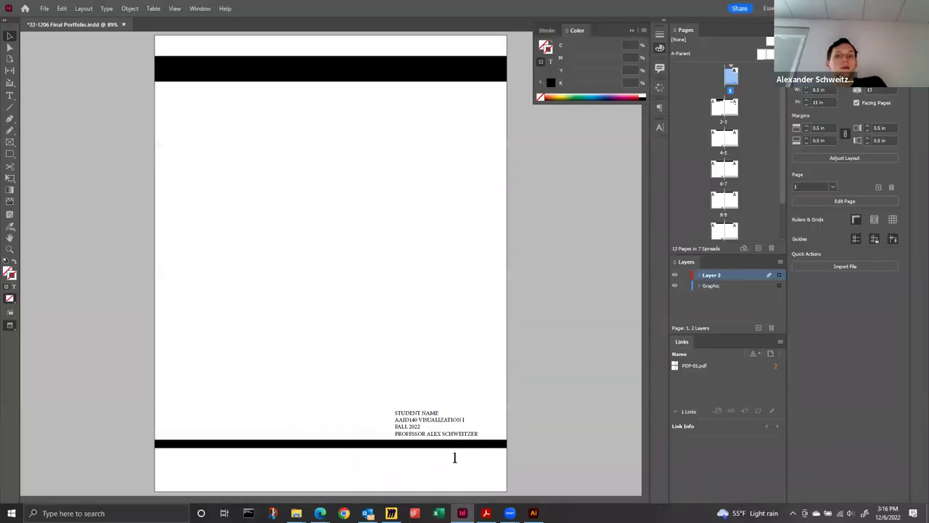
# Step: Return to spread 2-3 and save the portfolio document
pyautogui.doubleClick(718, 110)
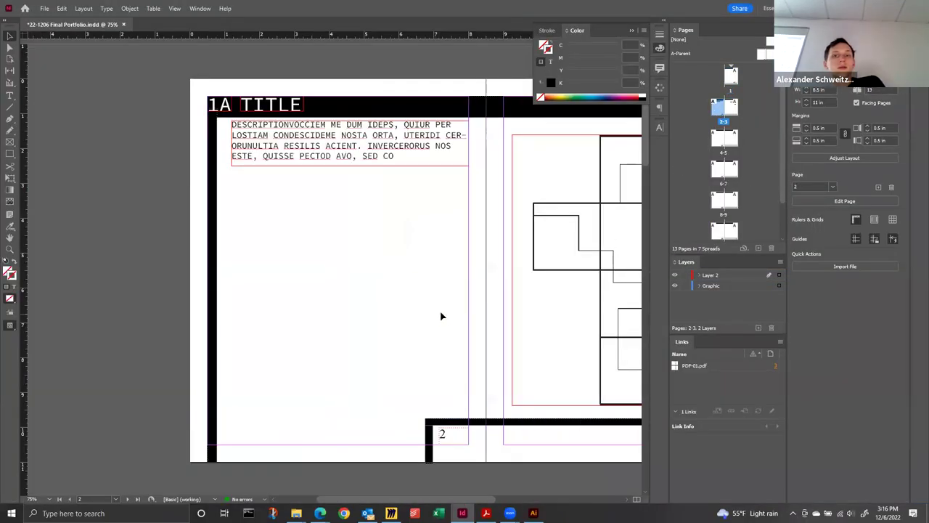
pyautogui.hscroll(3, 310, 312)
pyautogui.moveTo(282, 312); pyautogui.dragTo(307, 321)
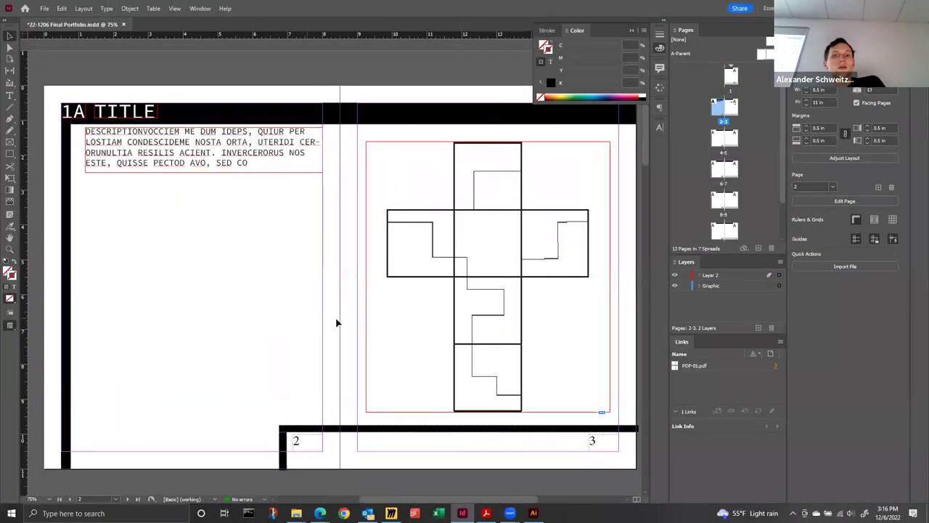
pyautogui.click(44, 8)
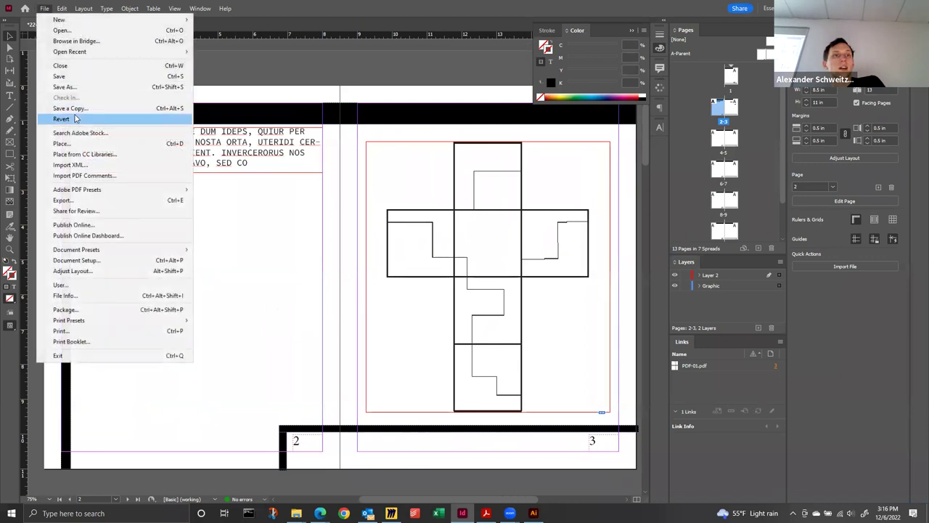
pyautogui.click(76, 77)
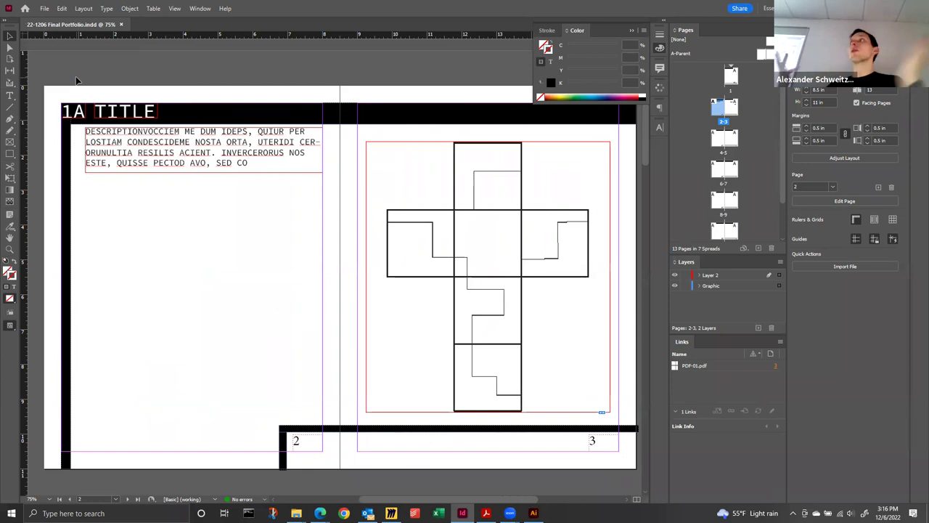
# Step: Export all pages as the PDF 22-1206 Final Portfolio in the 221206 In Class folder, using the High Quality Print preset
pyautogui.click(44, 8)
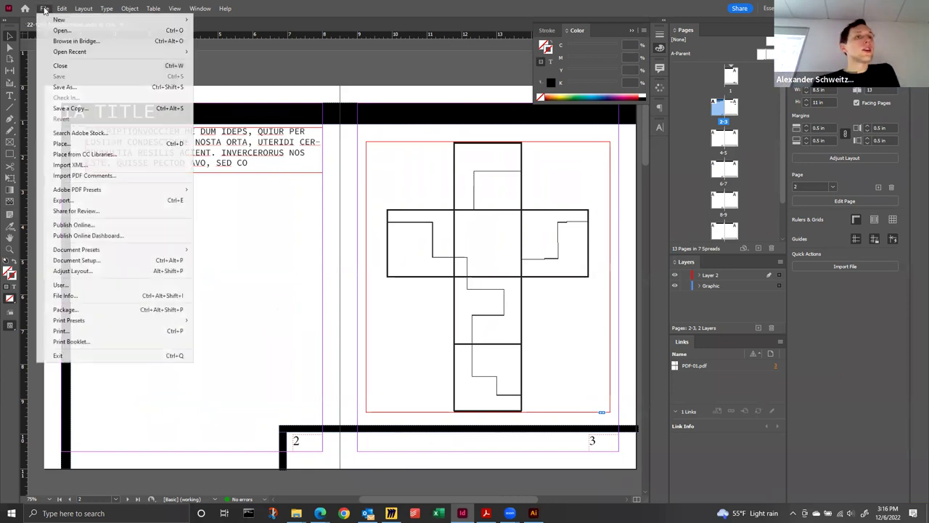
pyautogui.moveTo(116, 189)
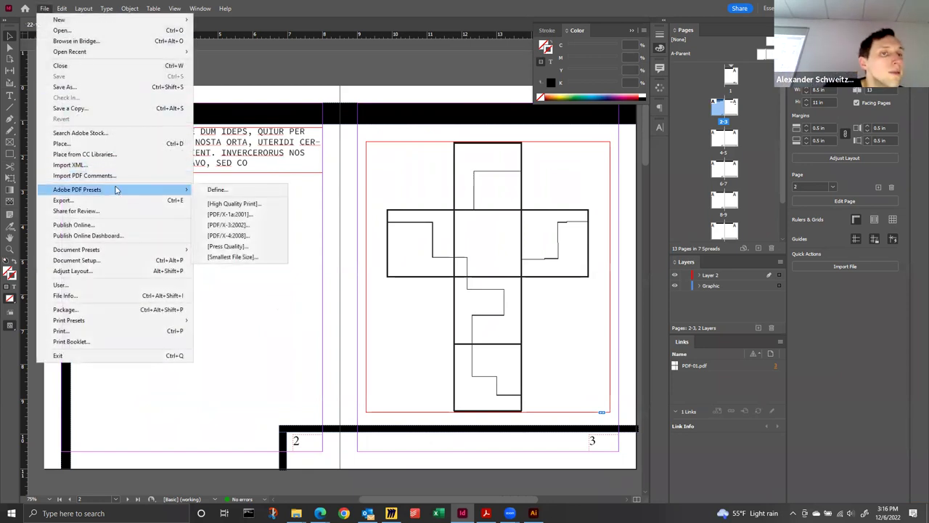
pyautogui.click(235, 204)
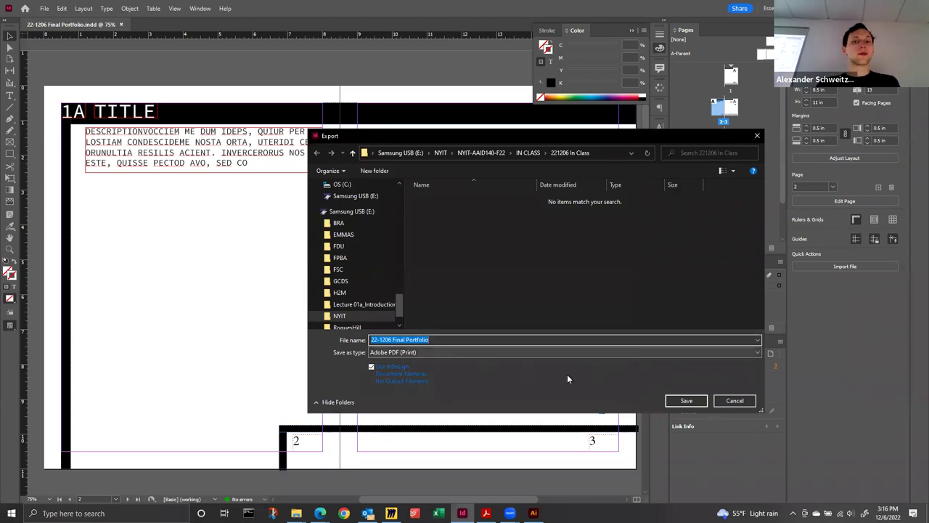
pyautogui.click(689, 401)
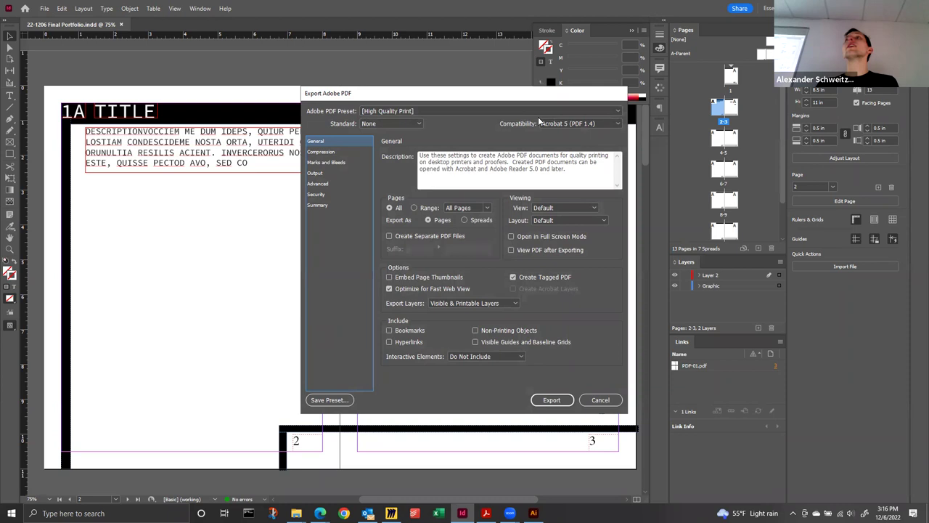
pyautogui.click(536, 401)
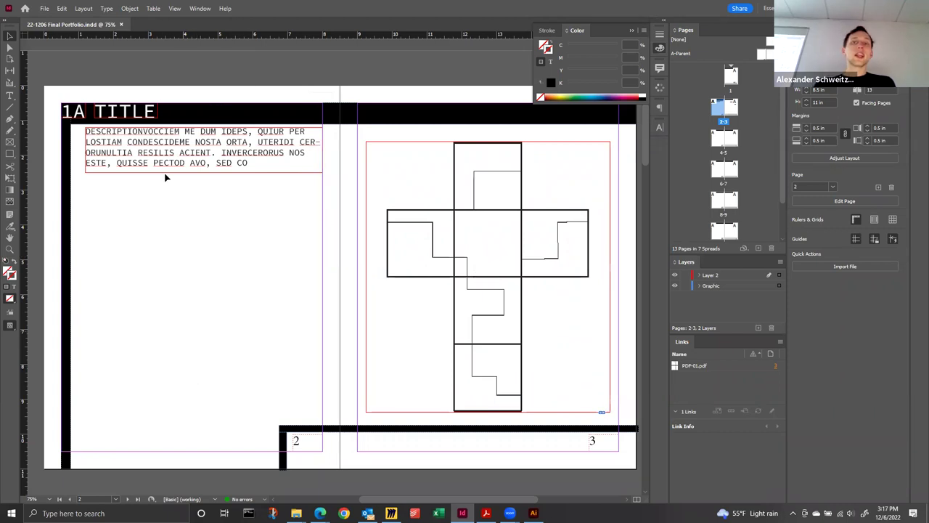
# Step: Check the PDF export's progress in Background Tasks and collapse the list again
pyautogui.click(201, 8)
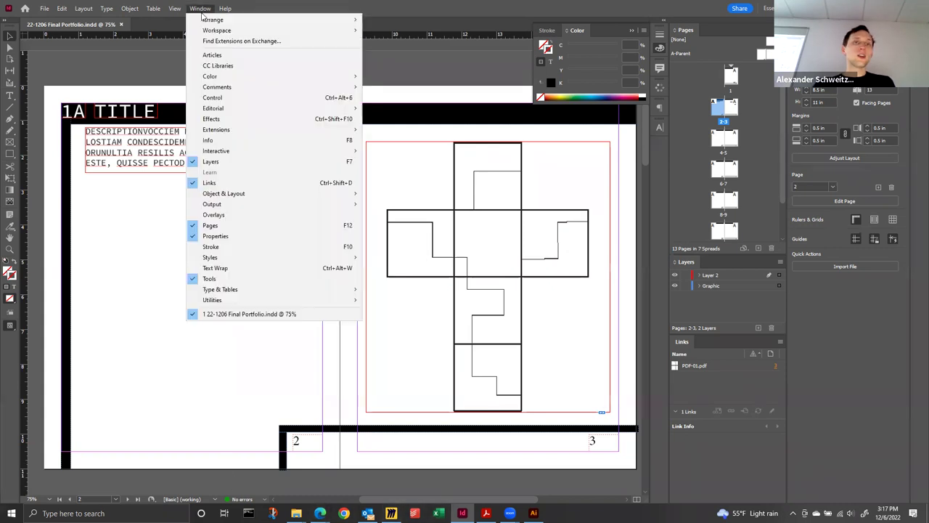
pyautogui.moveTo(241, 294)
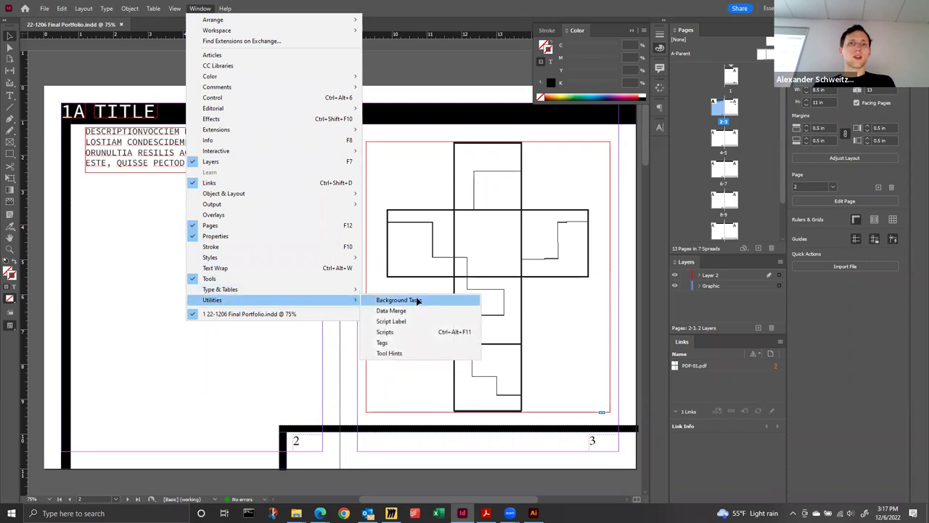
pyautogui.click(417, 301)
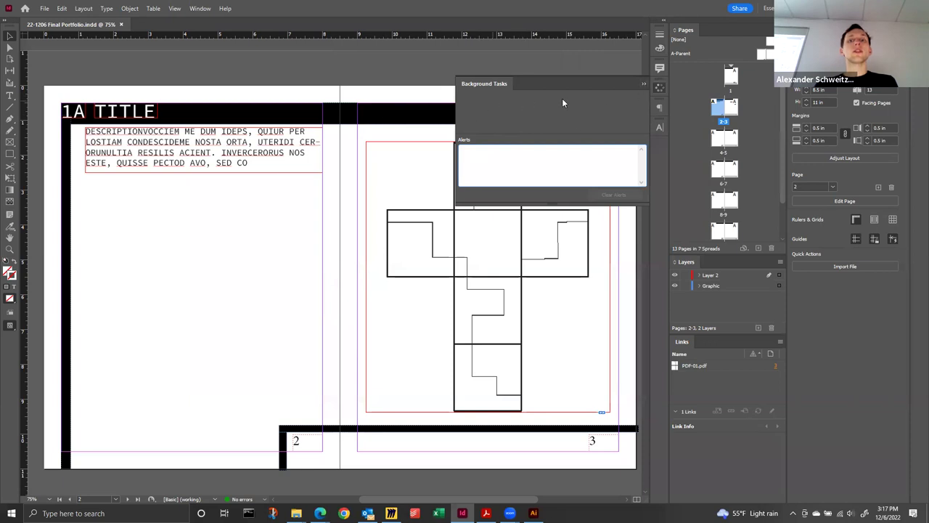
pyautogui.click(641, 85)
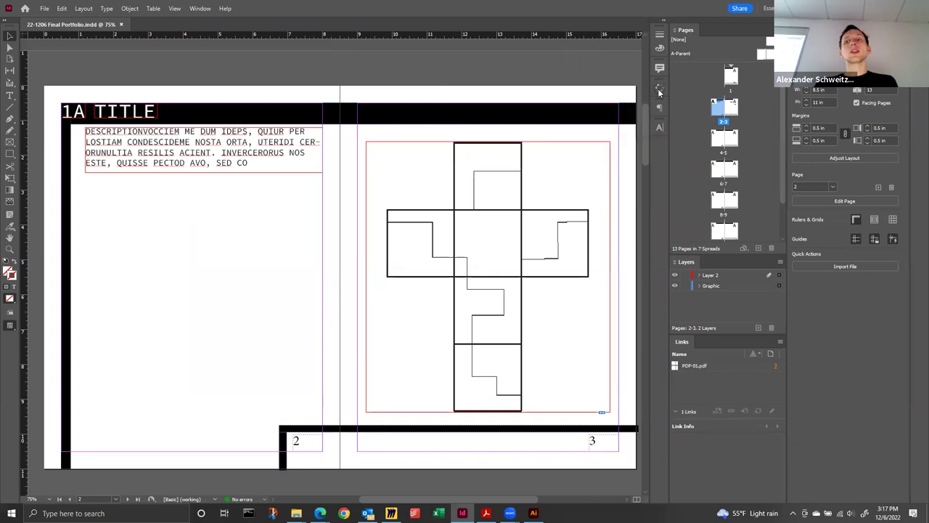
pyautogui.click(658, 91)
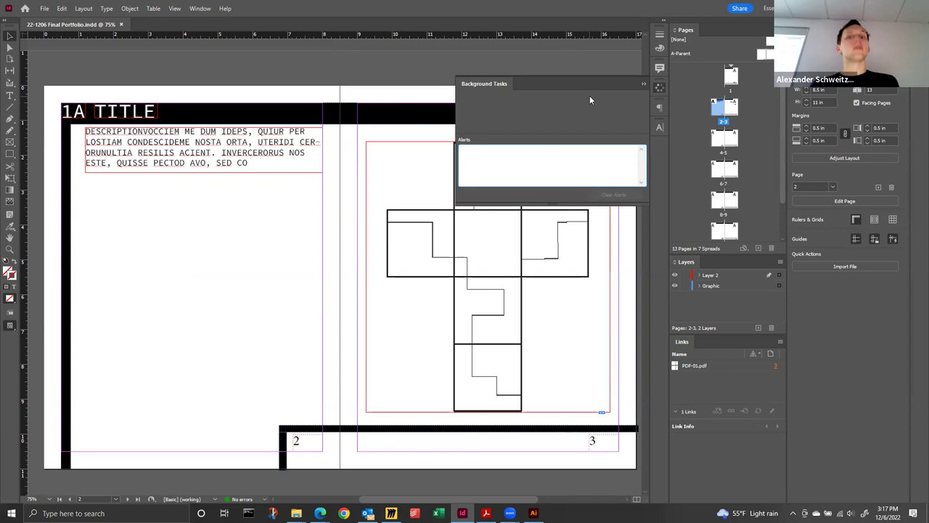
pyautogui.click(644, 84)
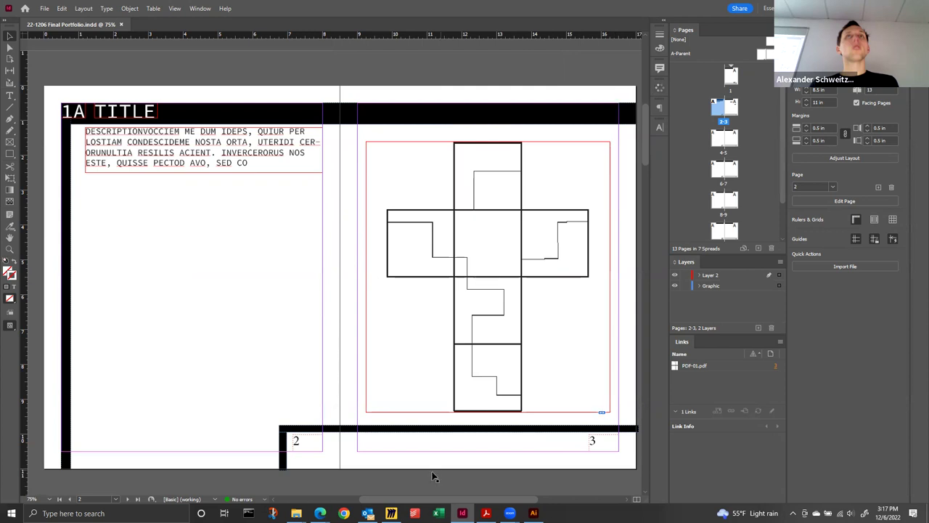
pyautogui.click(296, 512)
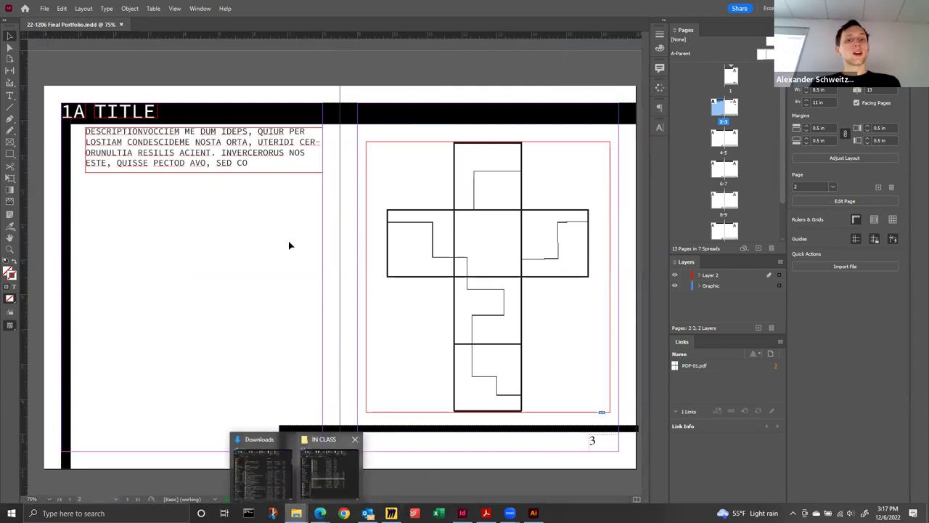
pyautogui.click(385, 278)
pyautogui.scroll(-3, 451, 334)
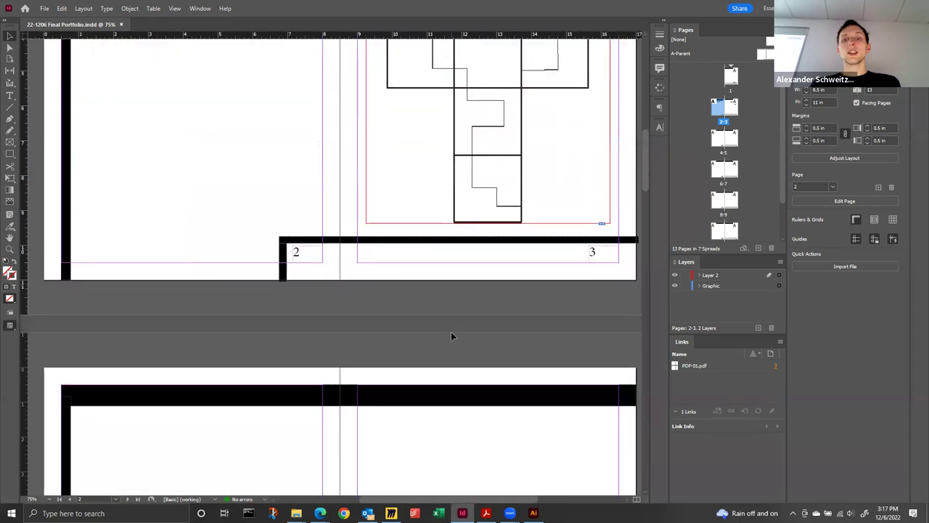
pyautogui.scroll(-10, 451, 336)
# Step: Switch to File Explorer, open the 22-1206 Final Portfolio PDF from the 221206 In Class folder, and review its first pages in Acrobat
pyautogui.moveTo(296, 512)
pyautogui.click(345, 470)
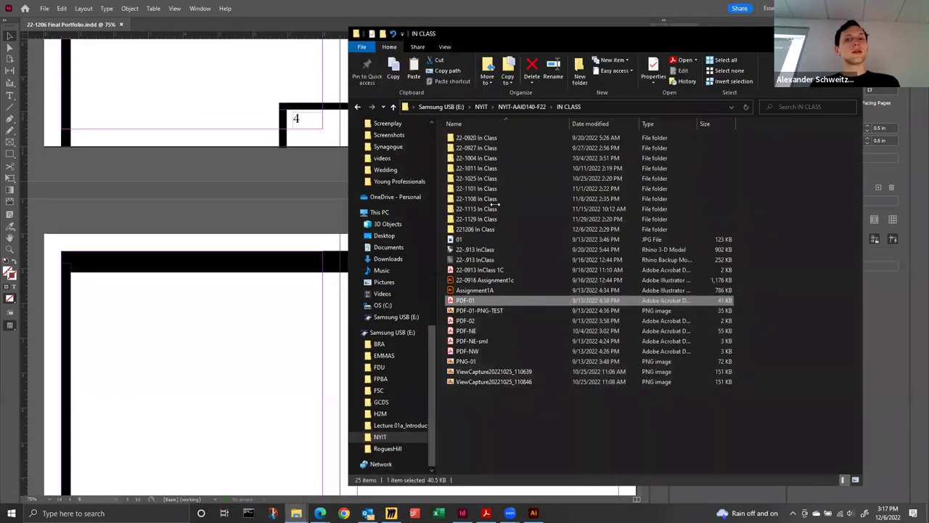
pyautogui.doubleClick(495, 168)
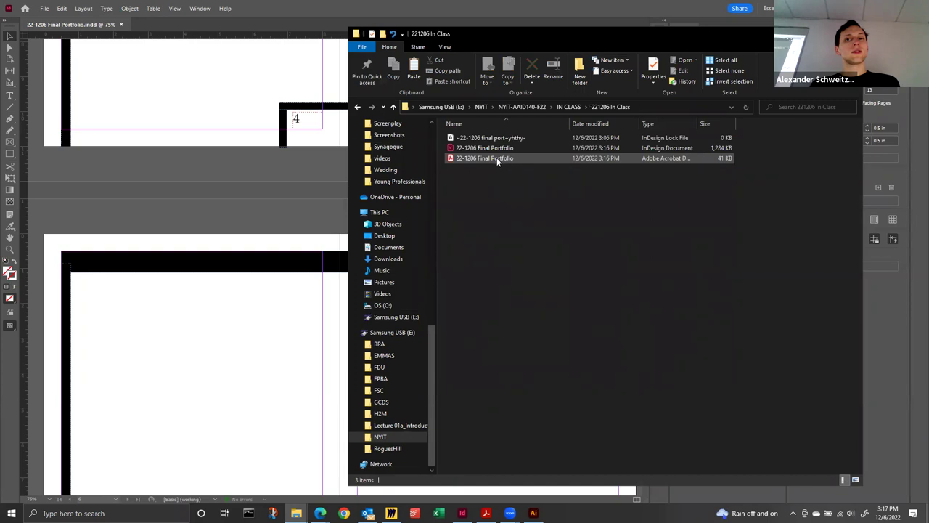
pyautogui.doubleClick(498, 159)
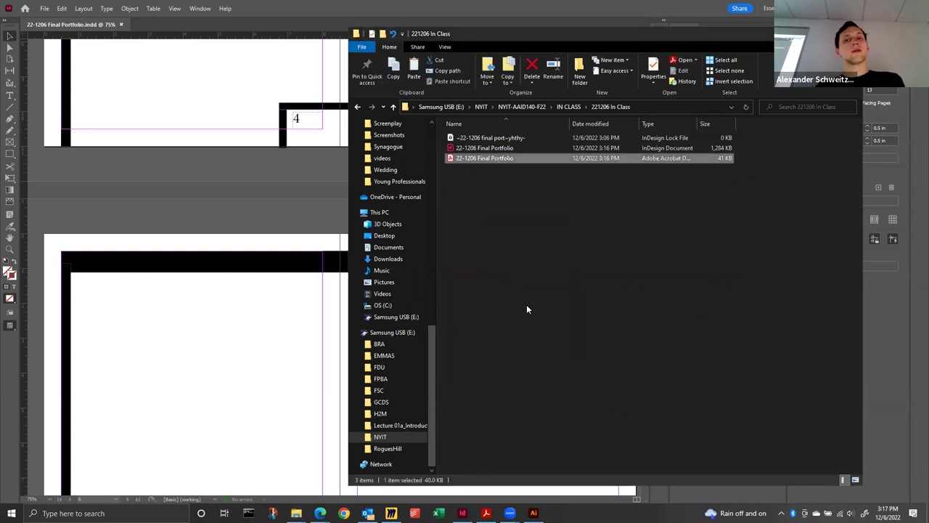
pyautogui.scroll(-2, 425, 276)
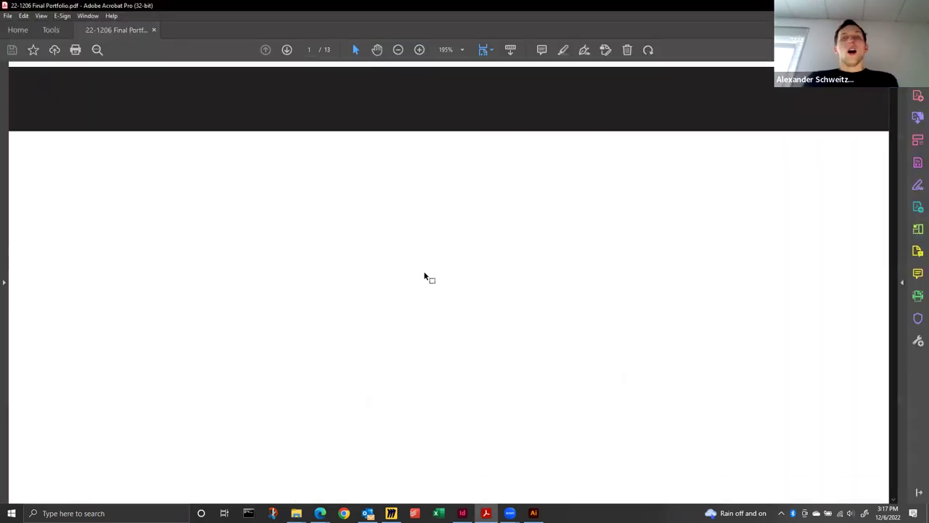
pyautogui.scroll(-5, 423, 274)
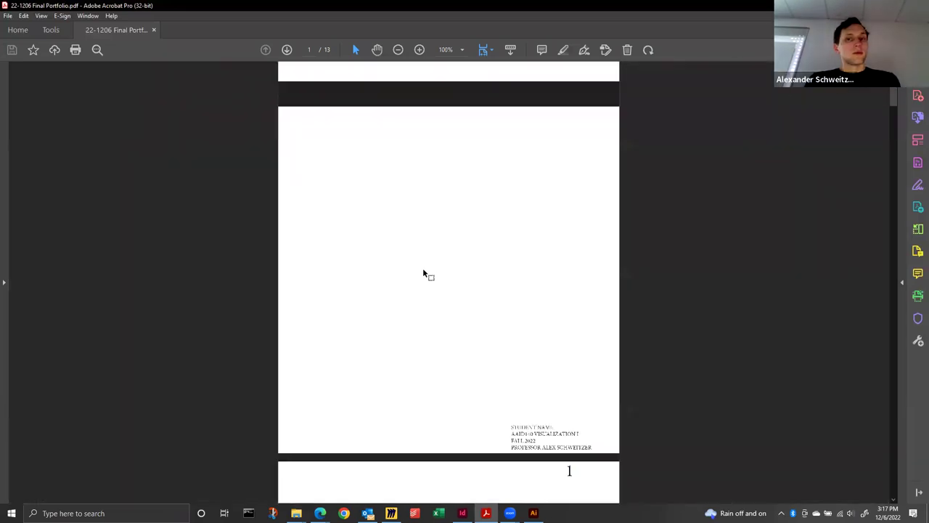
pyautogui.scroll(1, 483, 126)
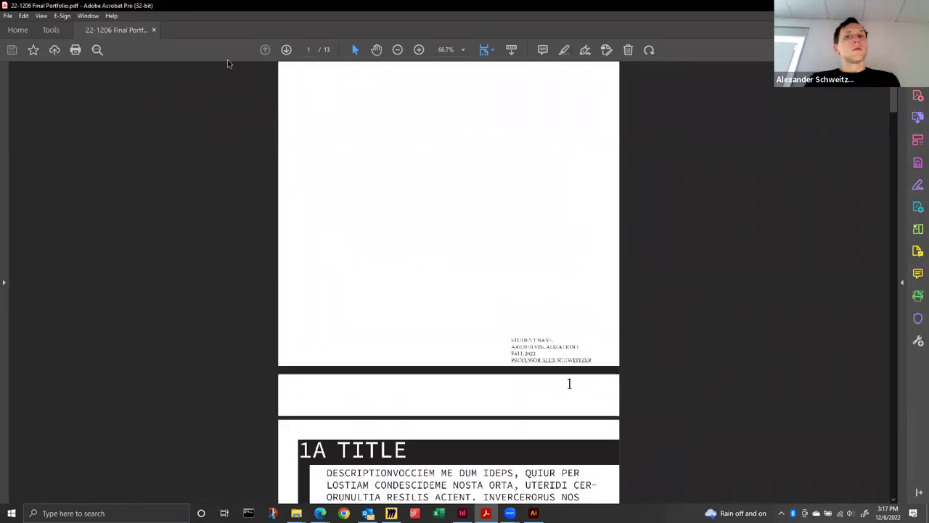
# Step: Display the PDF as continuous two-page spreads with a separate cover page, and look through the spreads to the last page
pyautogui.click(87, 16)
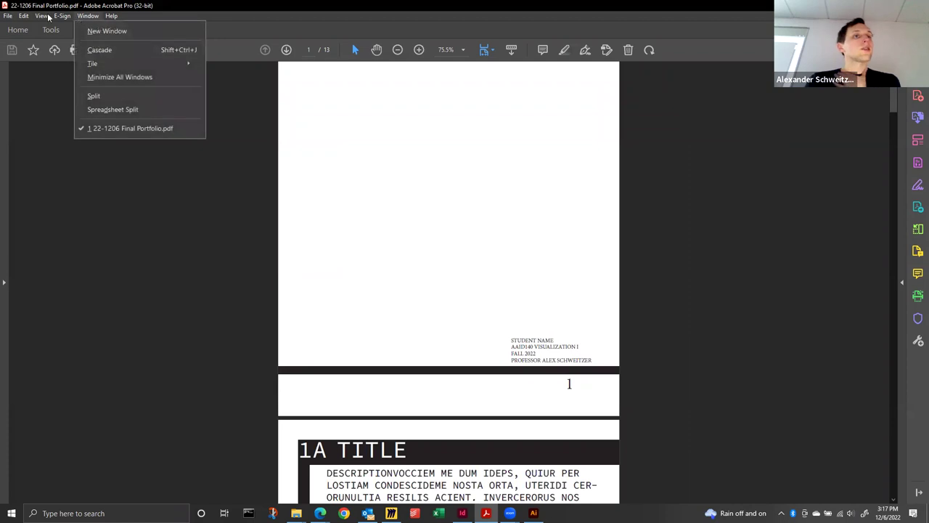
pyautogui.moveTo(45, 16)
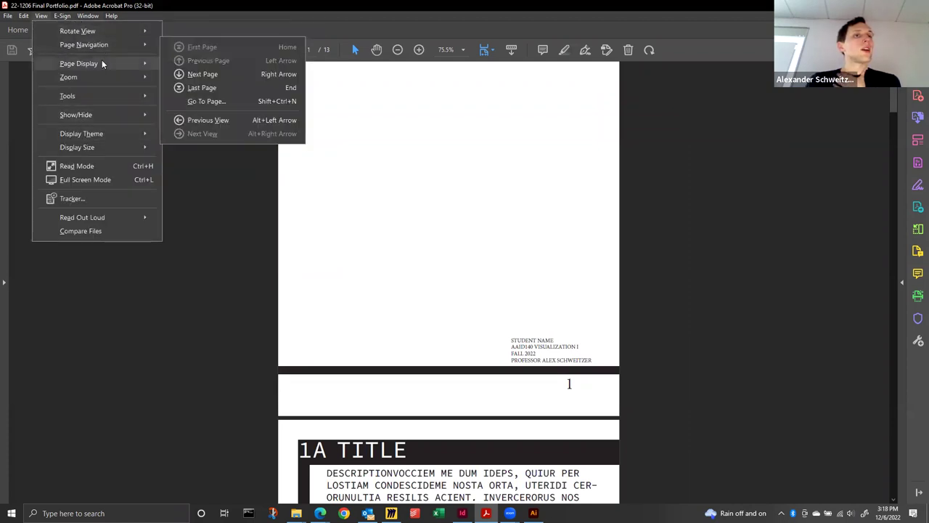
pyautogui.click(222, 92)
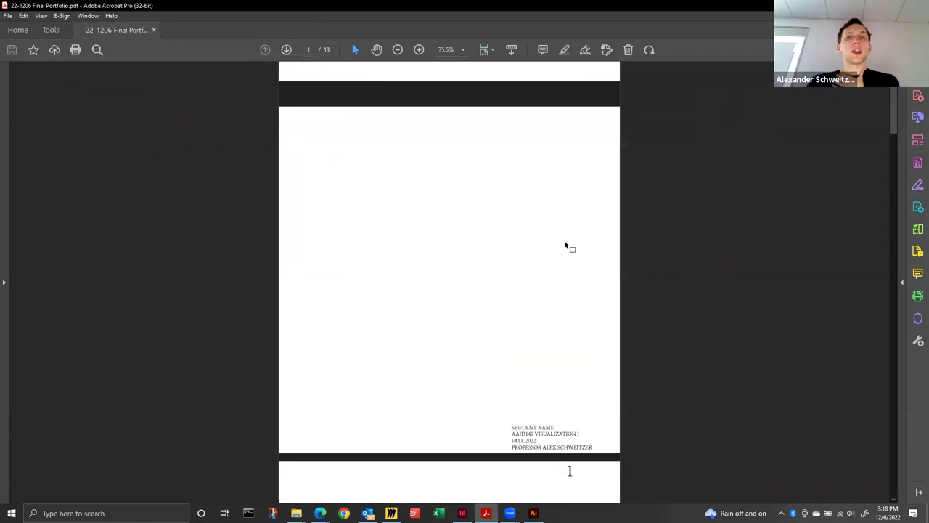
pyautogui.scroll(-10, 568, 250)
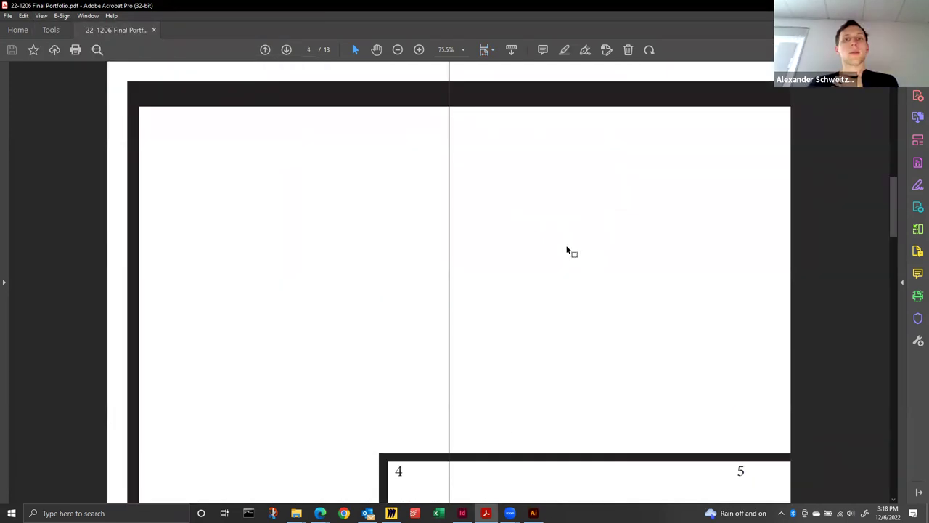
pyautogui.scroll(10, 568, 251)
pyautogui.scroll(-4, 568, 250)
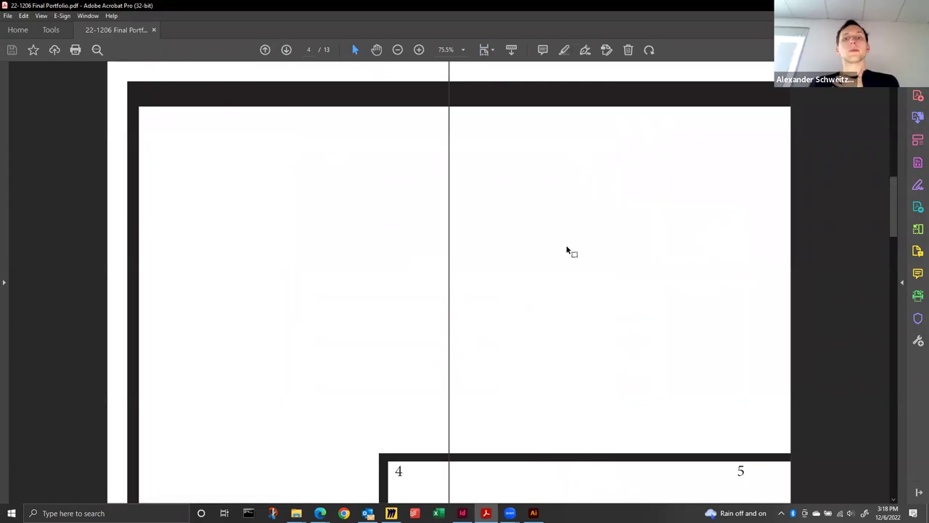
pyautogui.scroll(-10, 568, 251)
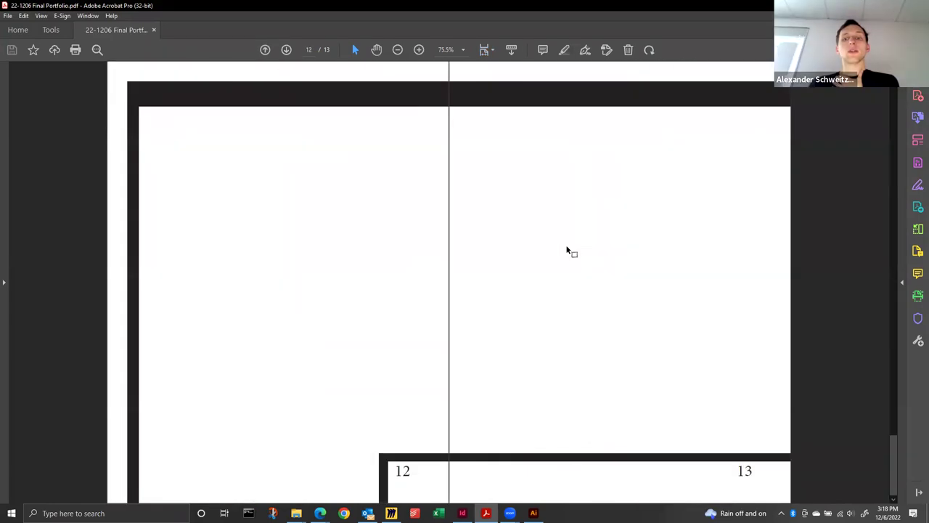
pyautogui.scroll(12, 568, 250)
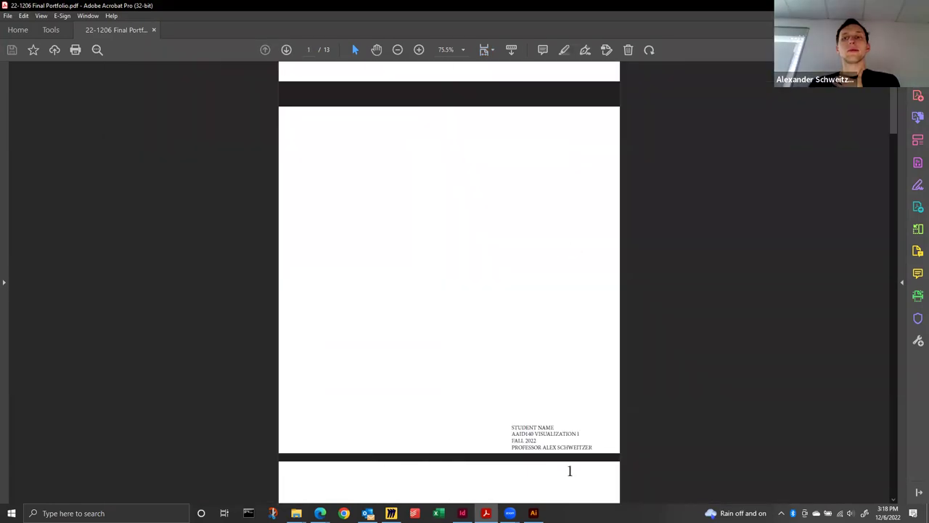
# Step: Switch back to the portfolio document in InDesign and look over the cover page and spread 2-3
pyautogui.hotkey('alt', 'Tab')
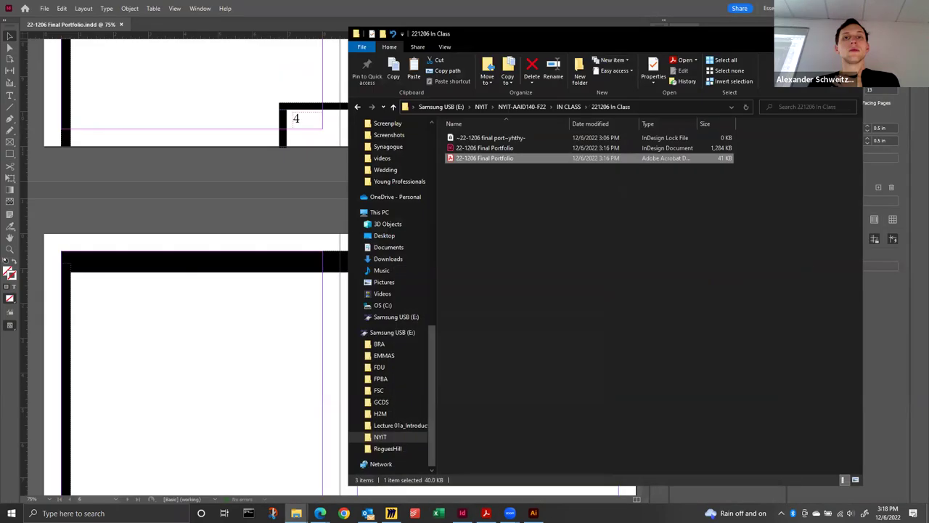
pyautogui.click(222, 212)
pyautogui.scroll(6, 287, 265)
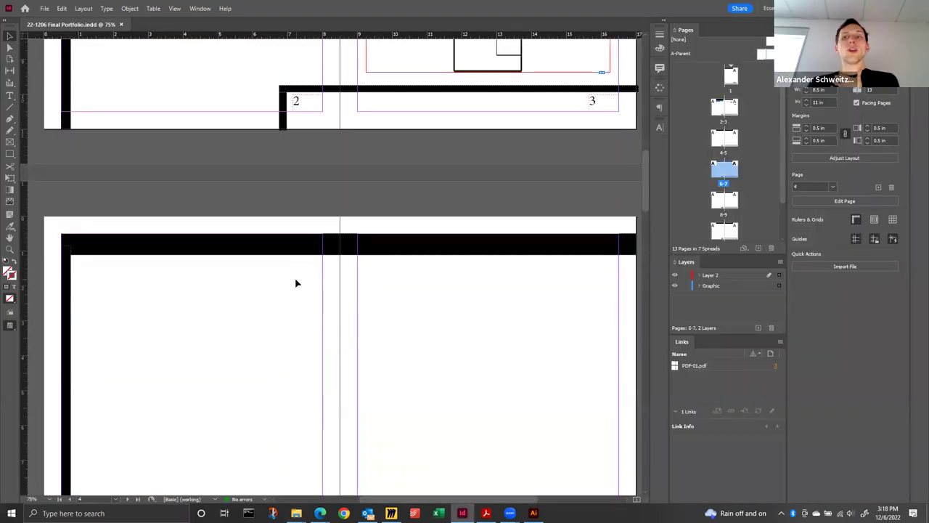
pyautogui.scroll(8, 298, 284)
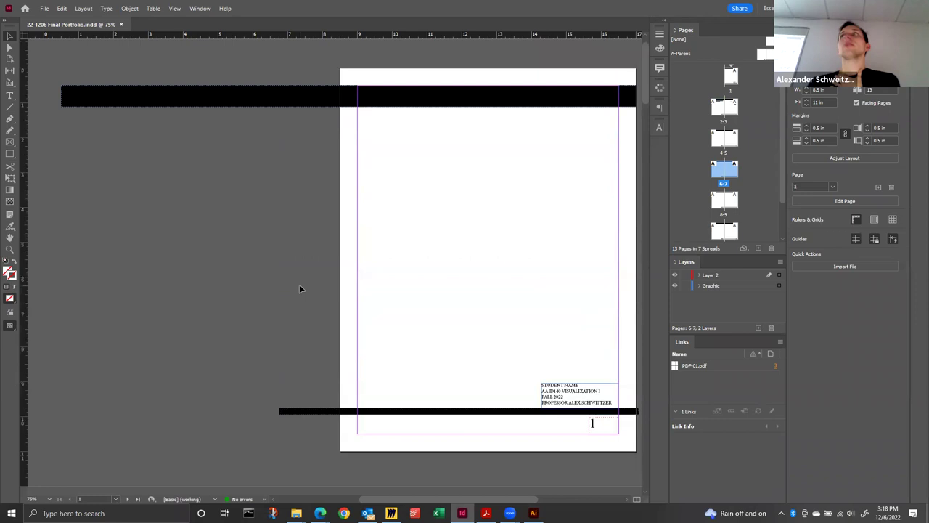
pyautogui.scroll(-3, 299, 289)
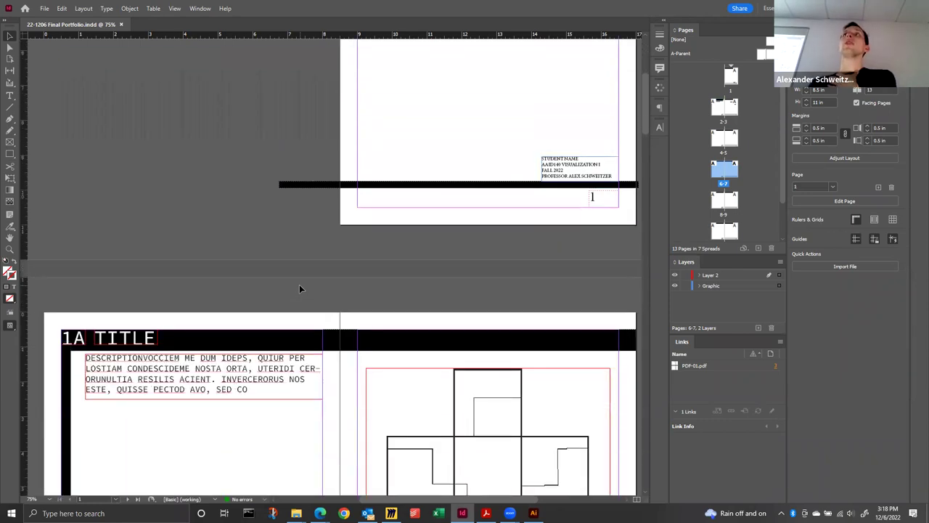
pyautogui.scroll(-5, 299, 289)
# Step: Package the portfolio with its fonts, linked graphics, IDML and High Quality Print PDF into 22-1206 Final Portfolio Folder in 221206 In Class
pyautogui.click(45, 9)
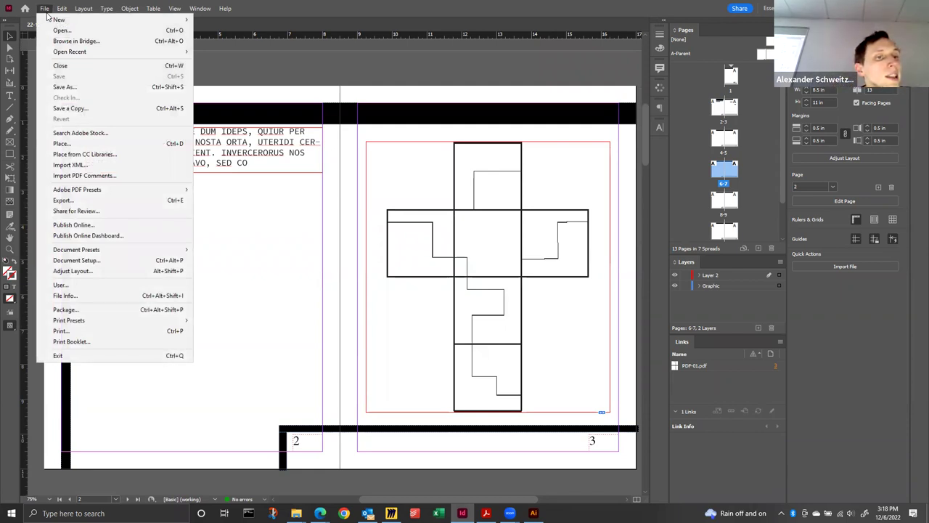
pyautogui.click(65, 309)
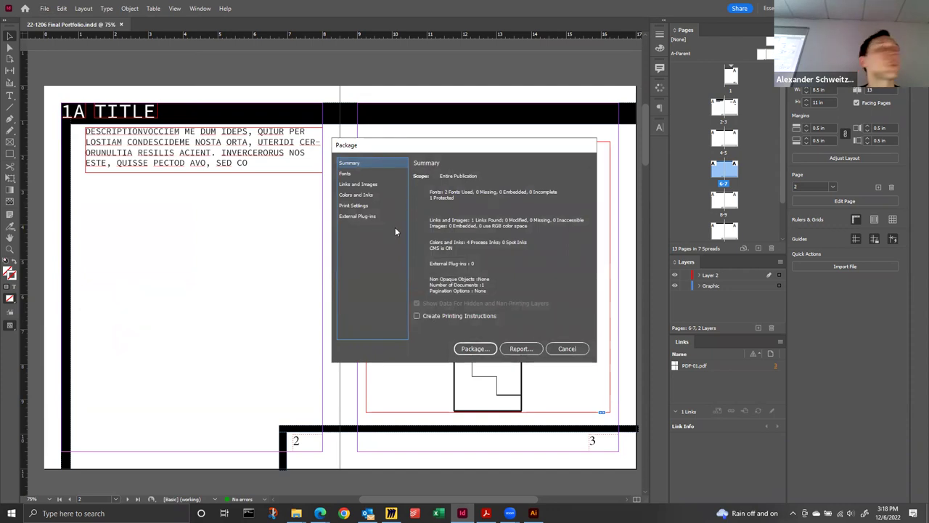
pyautogui.click(473, 348)
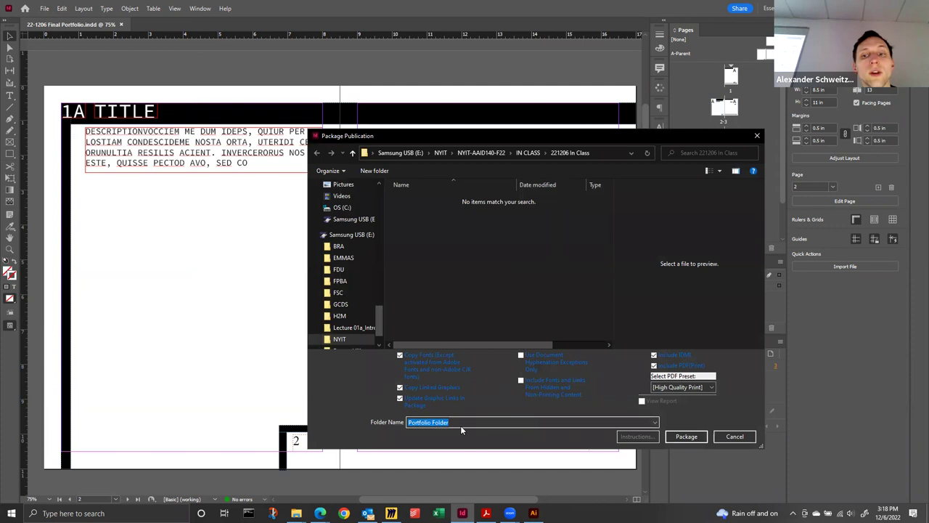
pyautogui.click(686, 436)
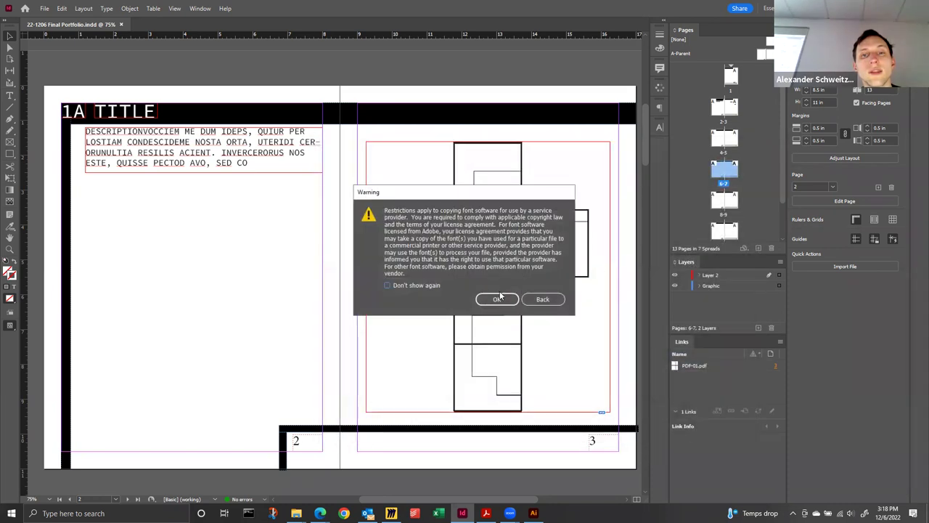
pyautogui.click(498, 299)
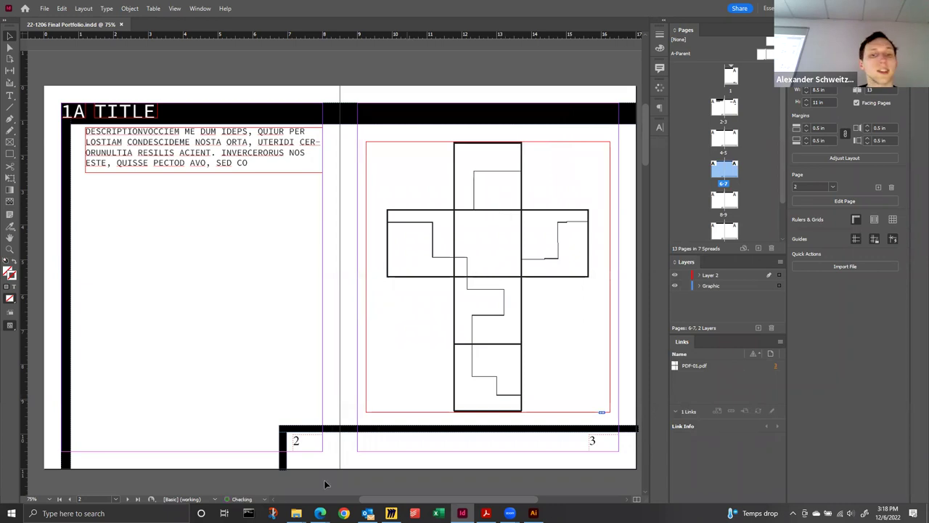
# Step: Switch to File Explorer and inspect the packaged 22-1206 Final Portfolio Folder and its Links subfolder
pyautogui.moveTo(297, 512)
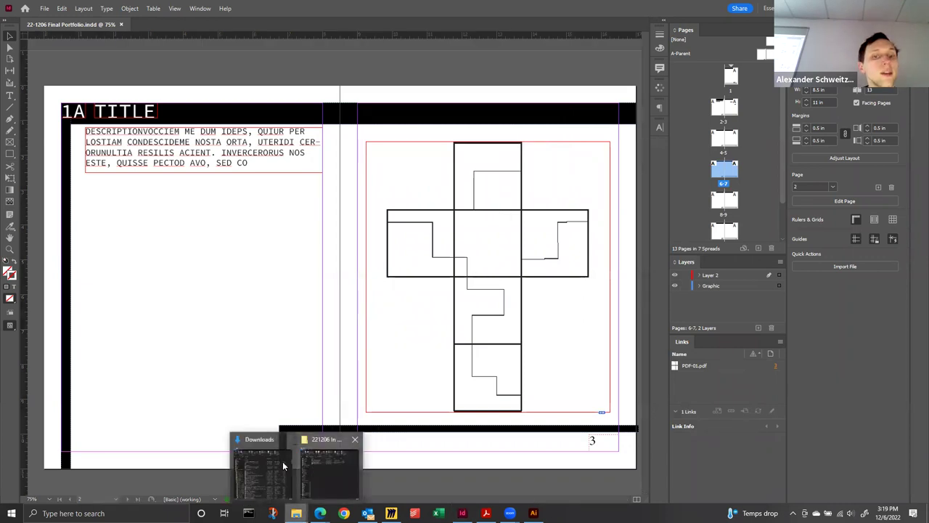
pyautogui.click(315, 465)
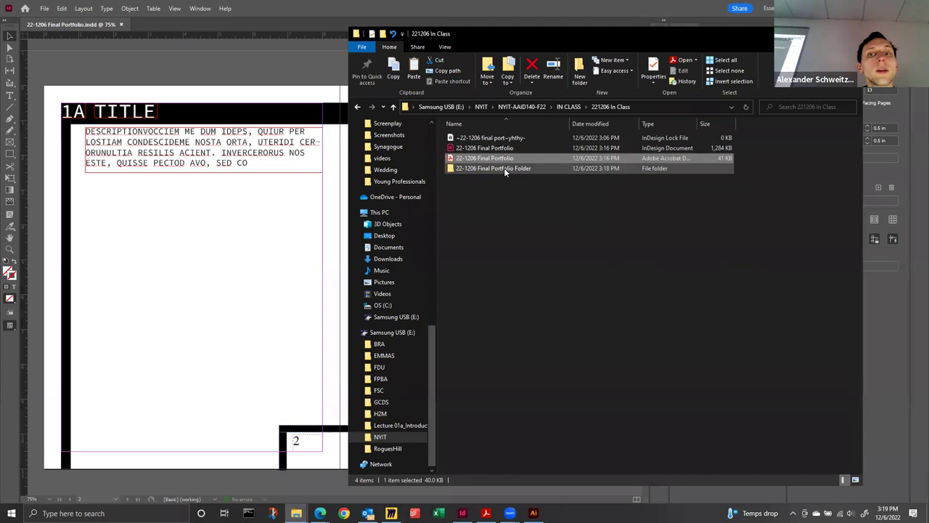
pyautogui.doubleClick(504, 167)
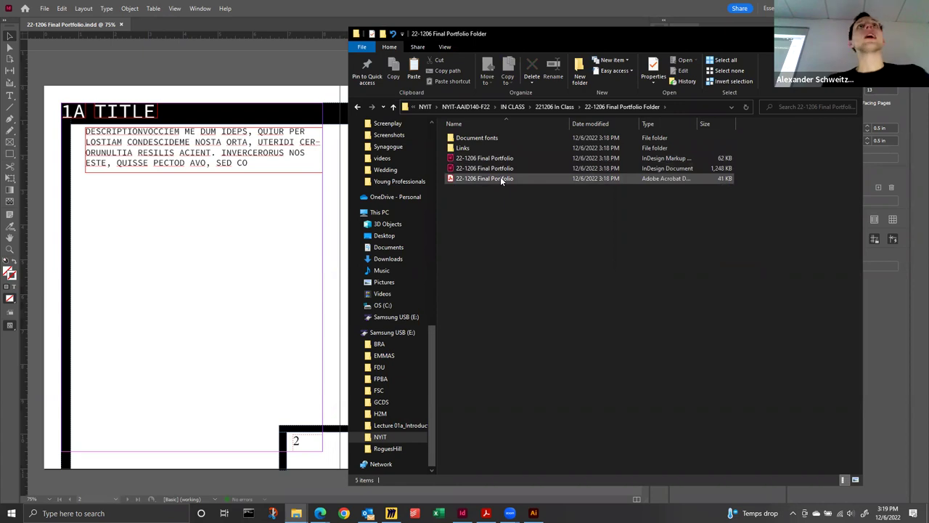
pyautogui.click(484, 148)
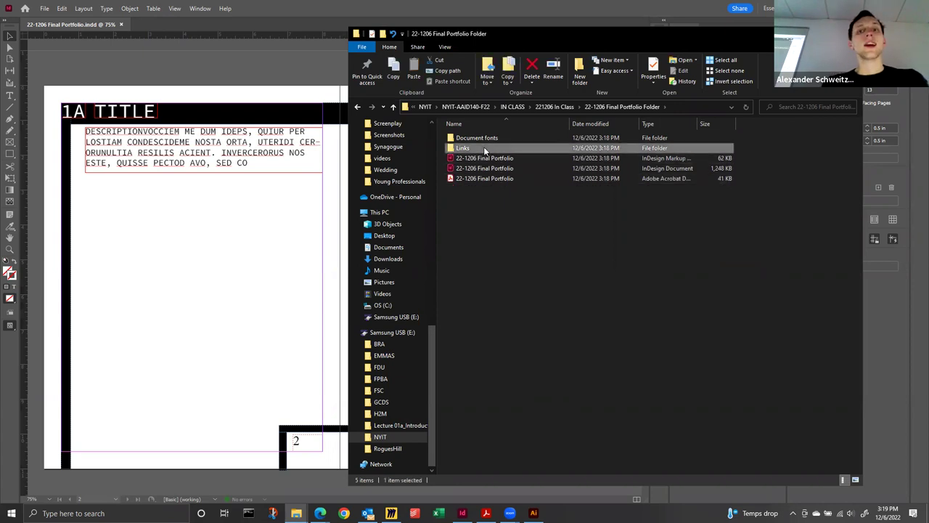
pyautogui.doubleClick(485, 148)
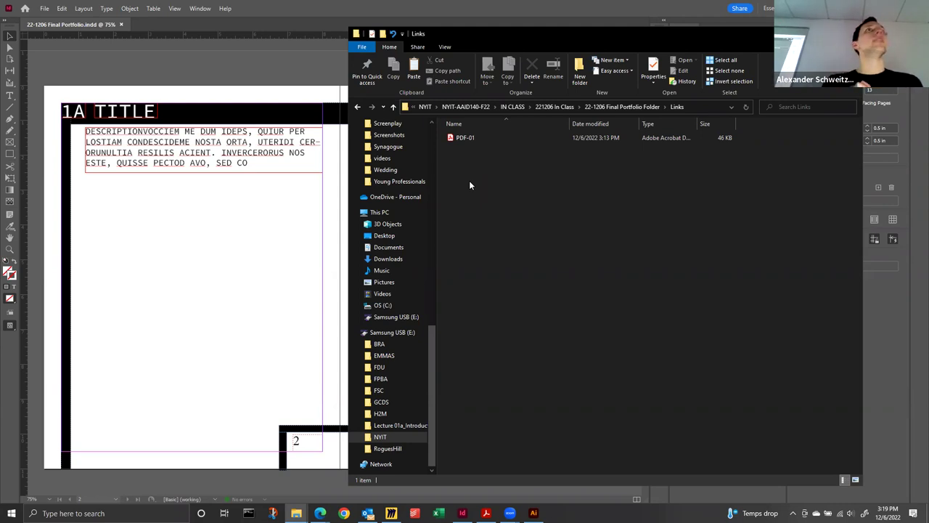
# Step: Review the contents of the 22-1206 Final Portfolio Folder and its parent 221206 In Class folder, then switch back to InDesign
pyautogui.click(357, 106)
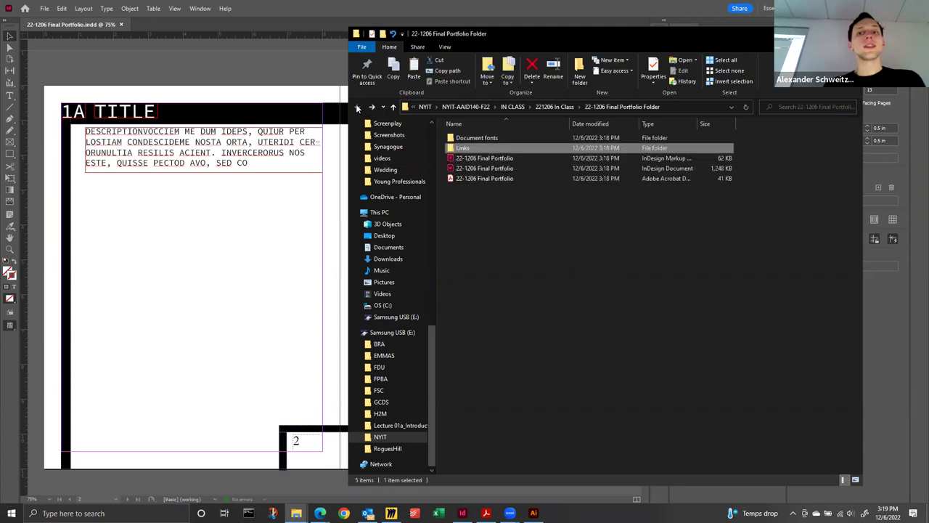
pyautogui.click(555, 195)
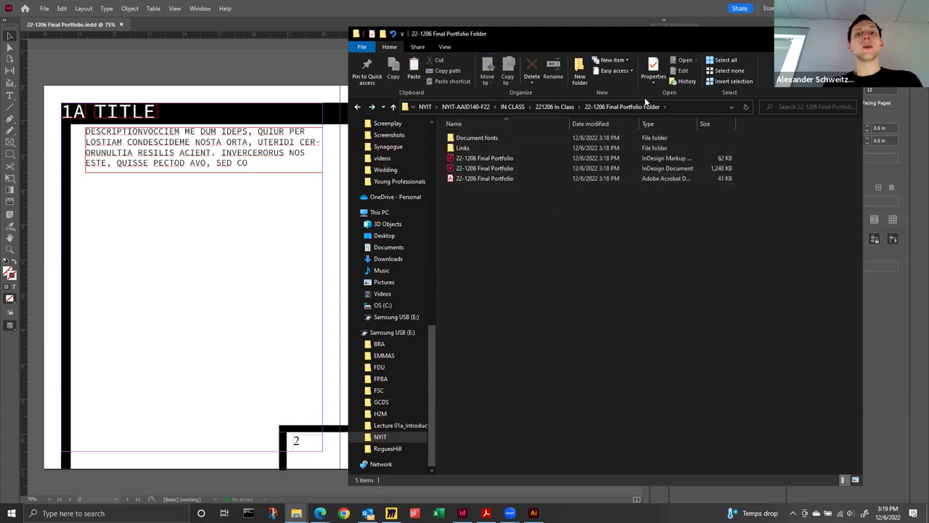
pyautogui.click(559, 109)
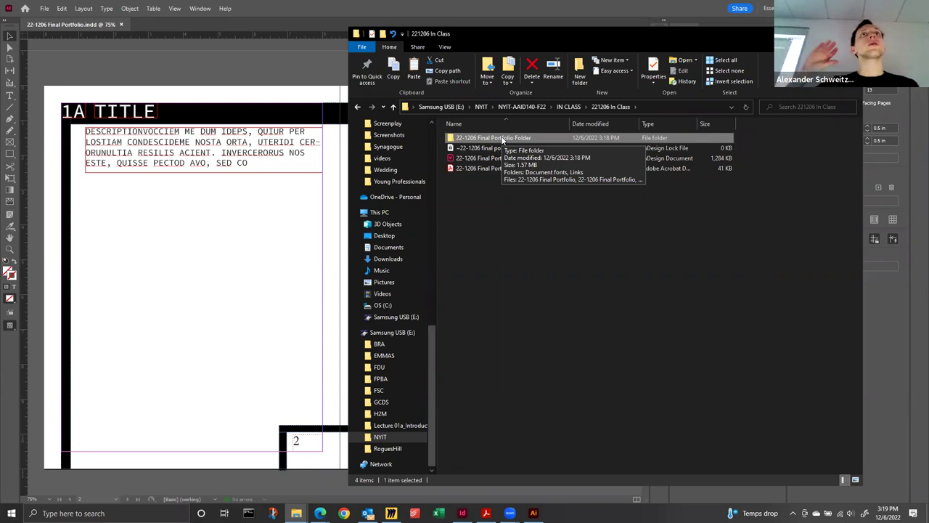
pyautogui.click(473, 245)
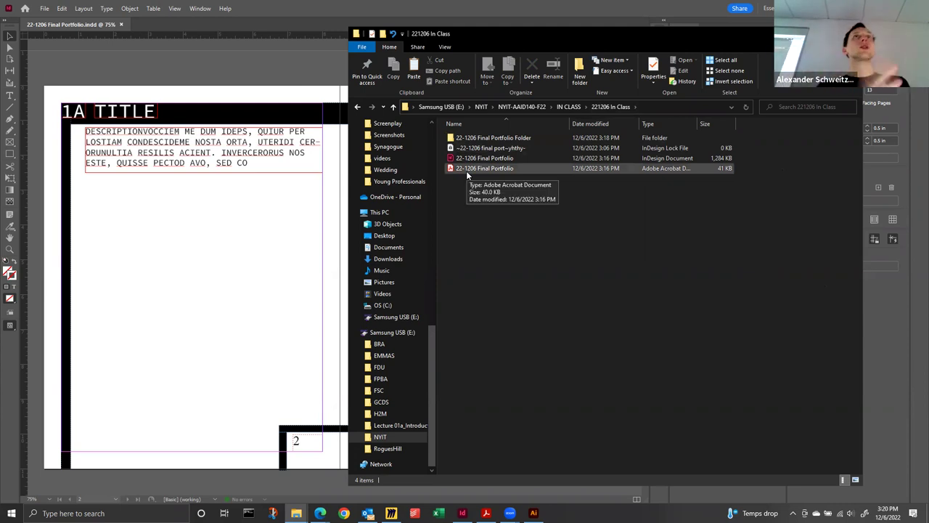
pyautogui.click(307, 207)
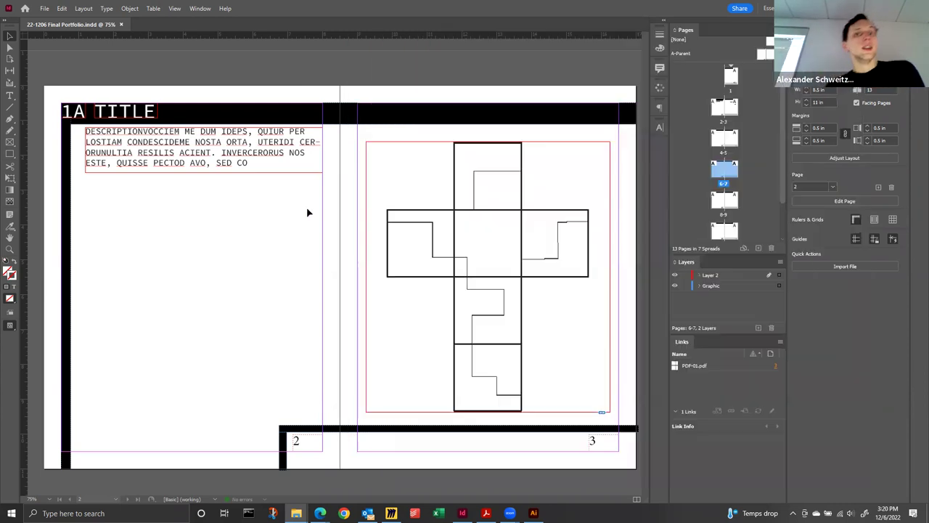
# Step: In File Explorer, create a new folder named Links inside the 221206 In Class folder
pyautogui.moveTo(296, 513)
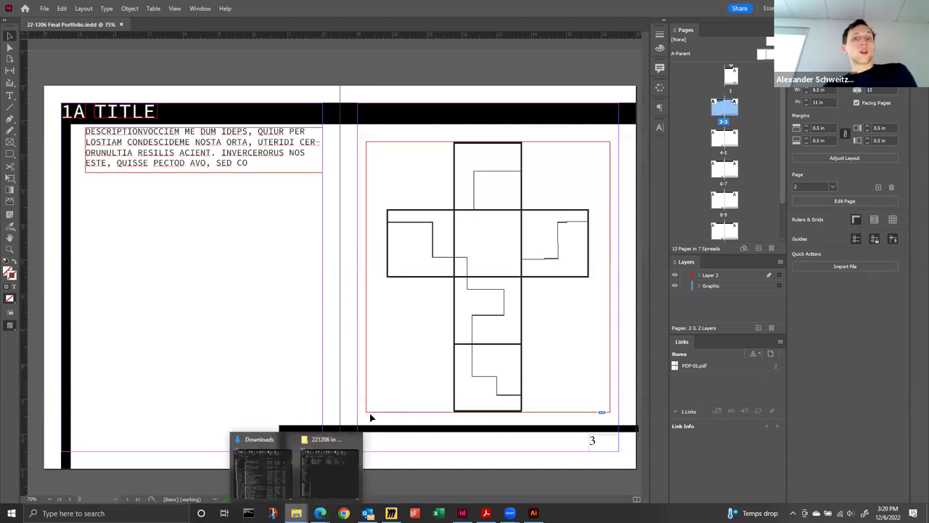
pyautogui.click(331, 464)
pyautogui.rightClick(492, 251)
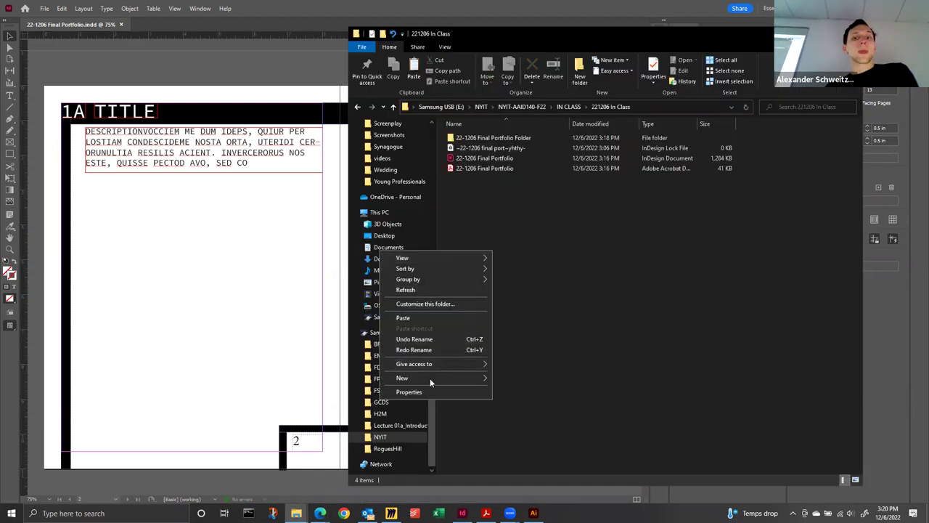
pyautogui.moveTo(430, 379)
pyautogui.click(515, 379)
pyautogui.write('Links')
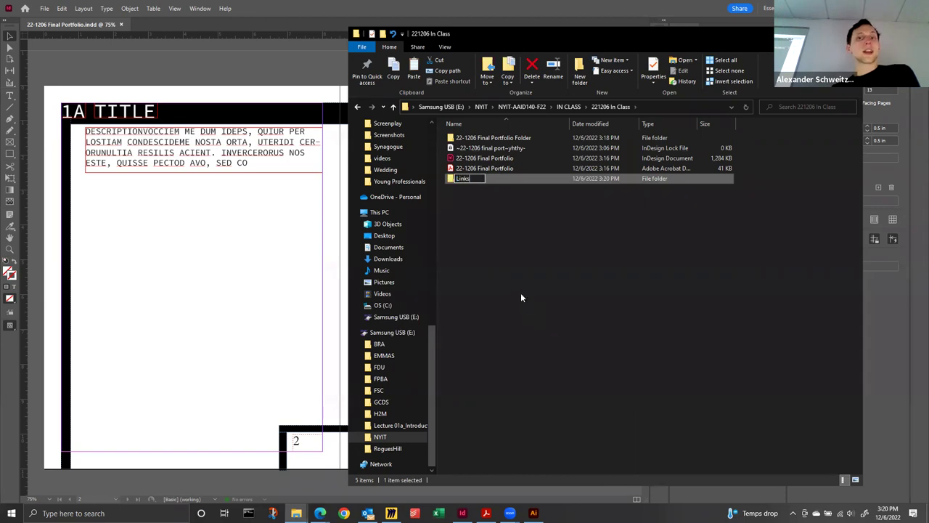
pyautogui.press('Return')
# Step: Copy the 1E PDF from Downloads into the new Links folder
pyautogui.doubleClick(506, 179)
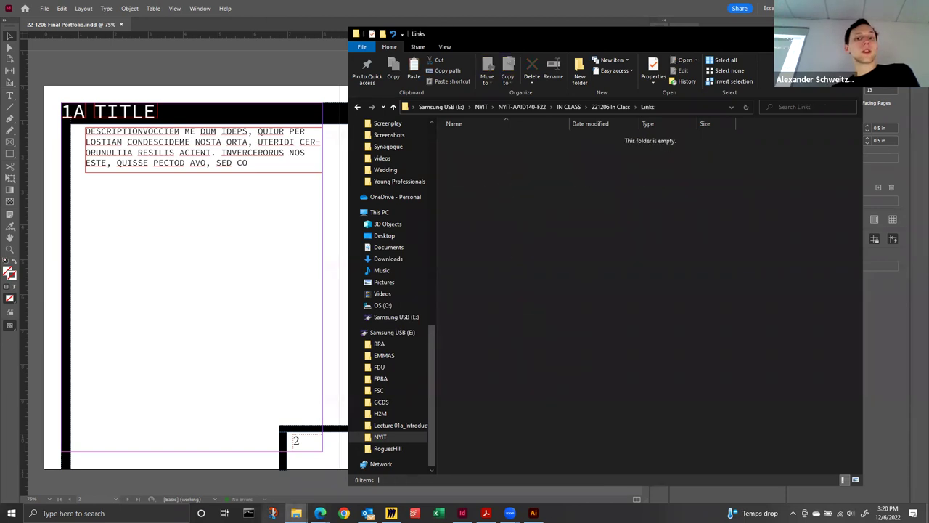
pyautogui.moveTo(296, 511)
pyautogui.click(285, 486)
pyautogui.click(363, 475)
pyautogui.click(187, 146)
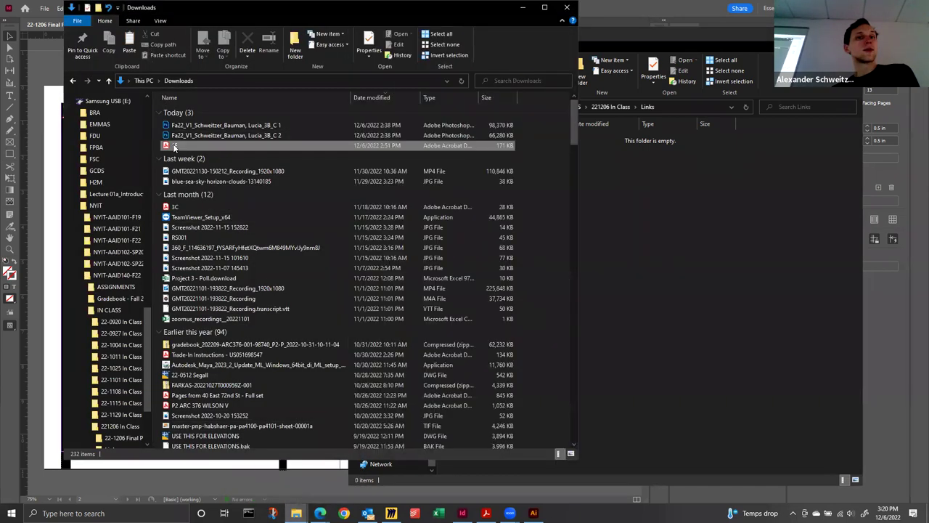
pyautogui.click(609, 203)
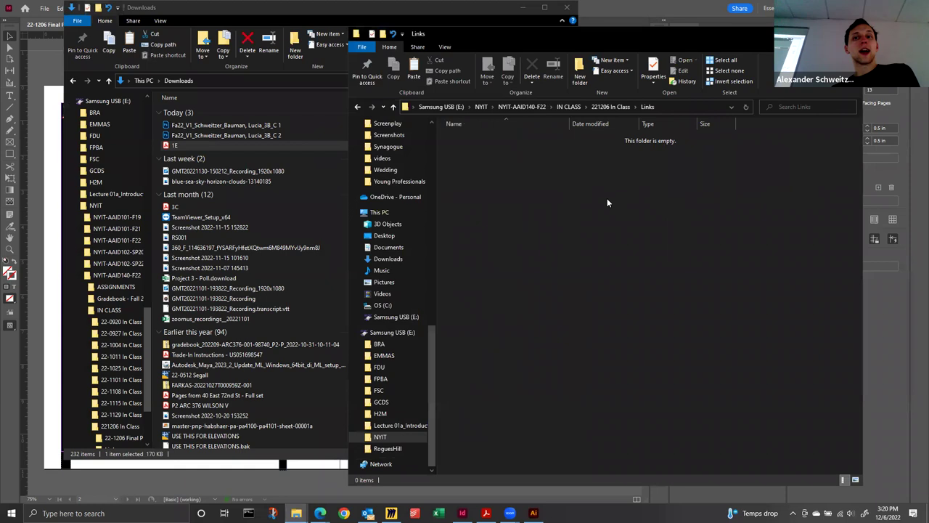
pyautogui.hotkey('ctrl', 'v')
pyautogui.click(523, 8)
# Step: Place the 1E PDF from the Links folder in the empty area of page 2 and examine its link information
pyautogui.moveTo(203, 260); pyautogui.dragTo(201, 258)
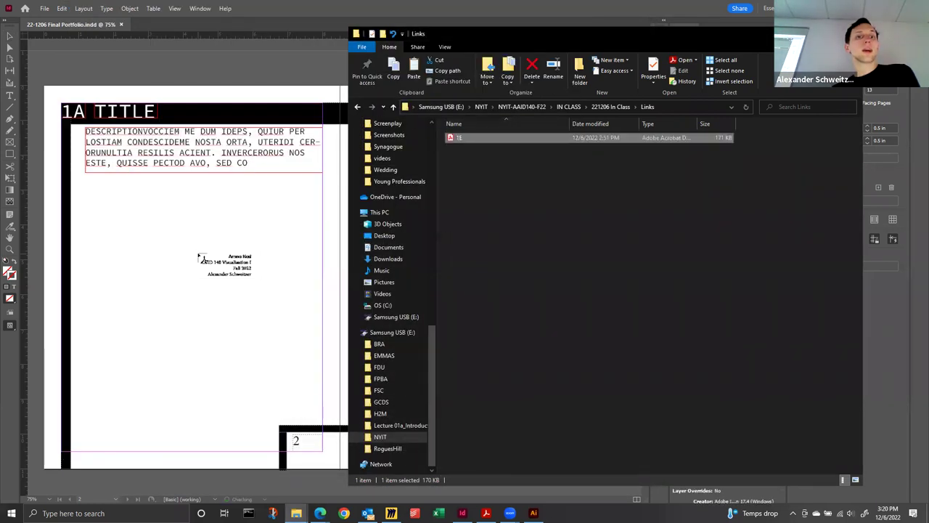
pyautogui.click(198, 258)
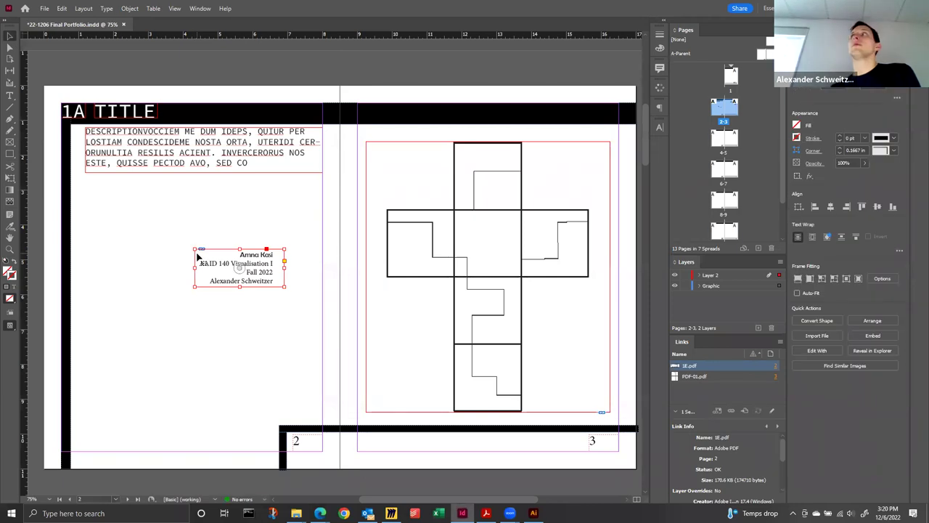
pyautogui.rightClick(240, 267)
pyautogui.click(741, 467)
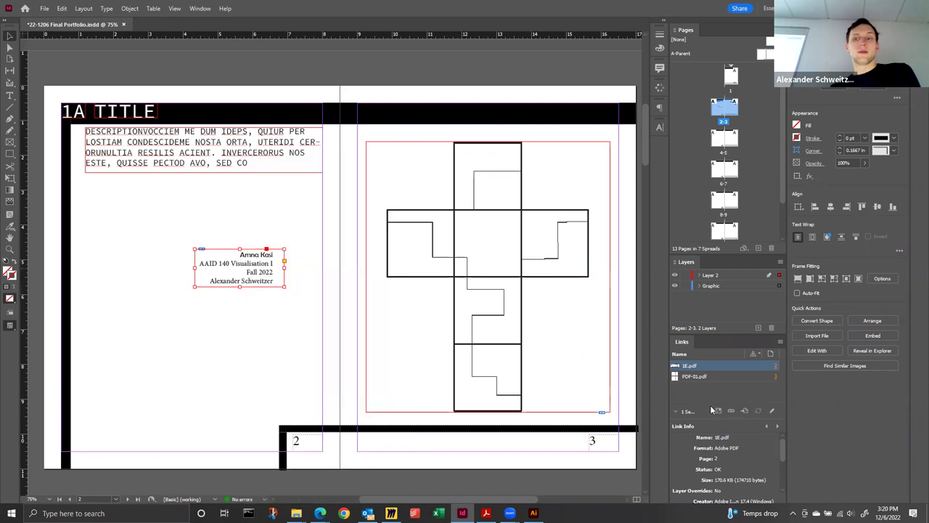
pyautogui.scroll(-2, 726, 464)
pyautogui.scroll(3, 732, 472)
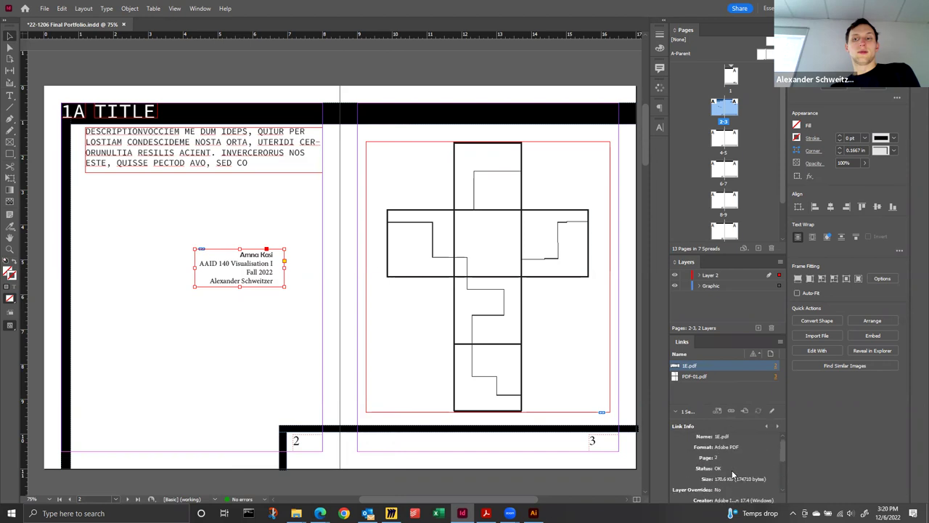
# Step: Delete the placed 1E PDF from page 2
pyautogui.click(487, 276)
pyautogui.click(208, 252)
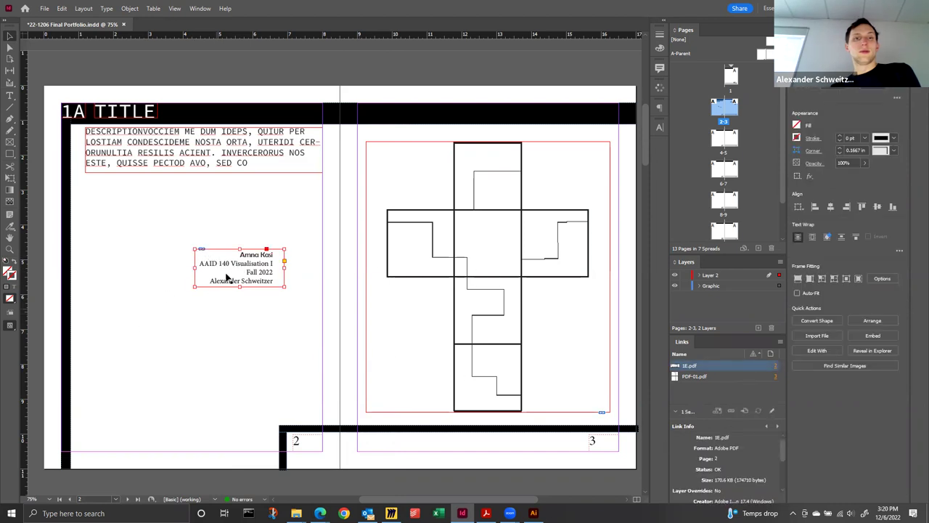
pyautogui.press('Delete')
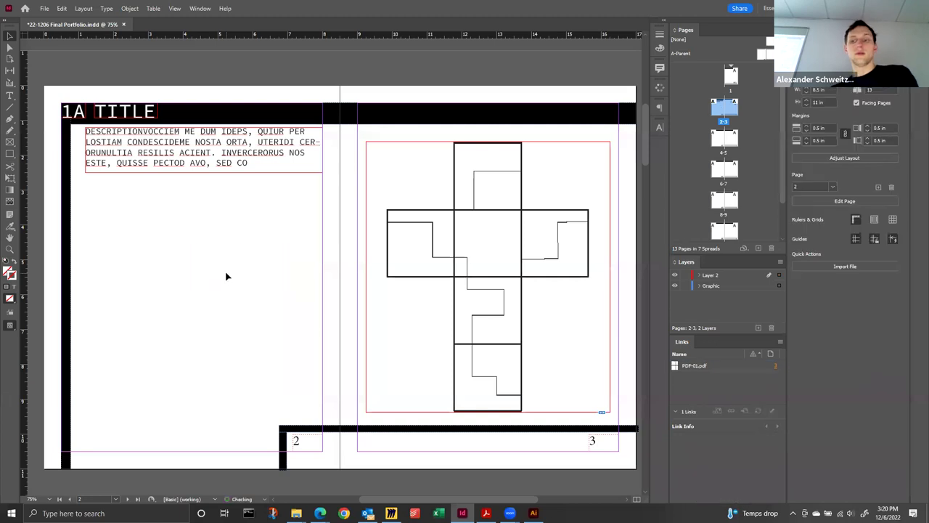
# Step: Go to cover page 1 and toggle the Graphic layer's visibility to check which items belong to it
pyautogui.scroll(-2, 226, 274)
pyautogui.scroll(2, 225, 271)
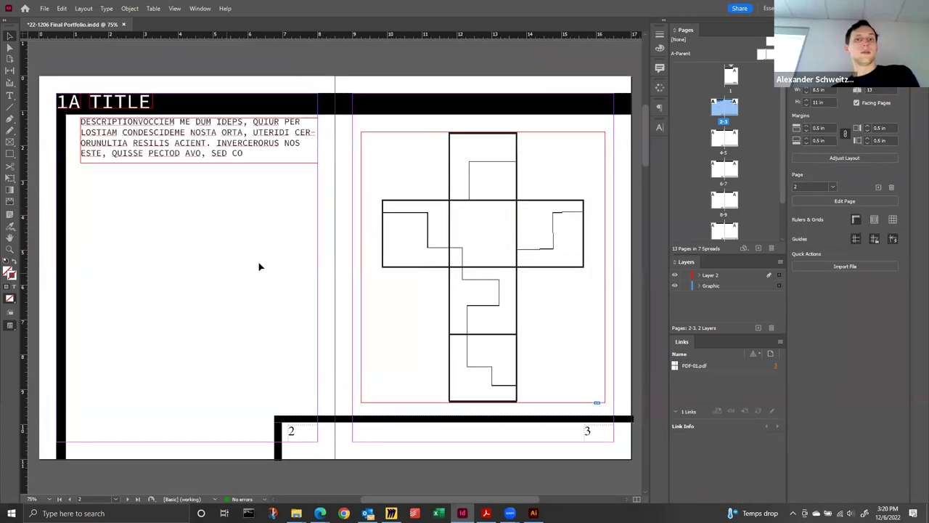
pyautogui.scroll(-8, 291, 284)
pyautogui.scroll(4, 304, 297)
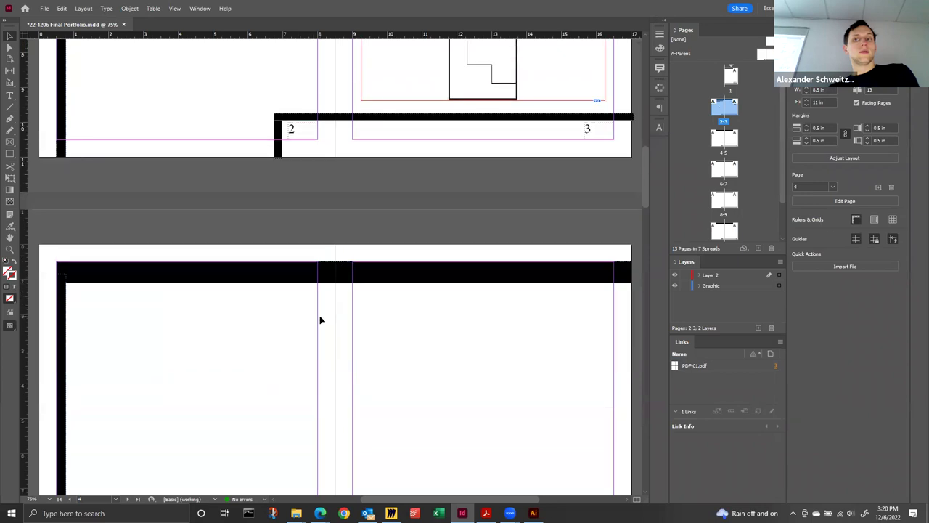
pyautogui.scroll(8, 346, 329)
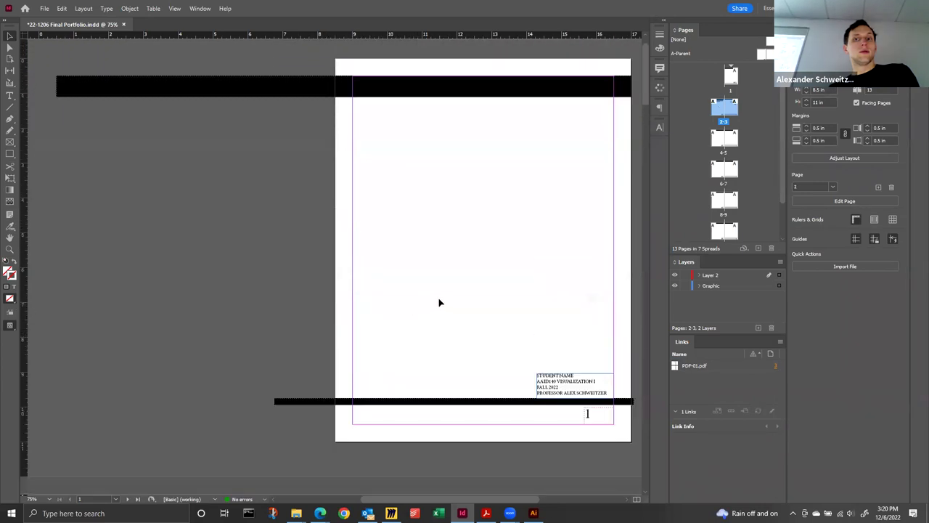
pyautogui.hscroll(3, 462, 294)
pyautogui.scroll(-1, 411, 305)
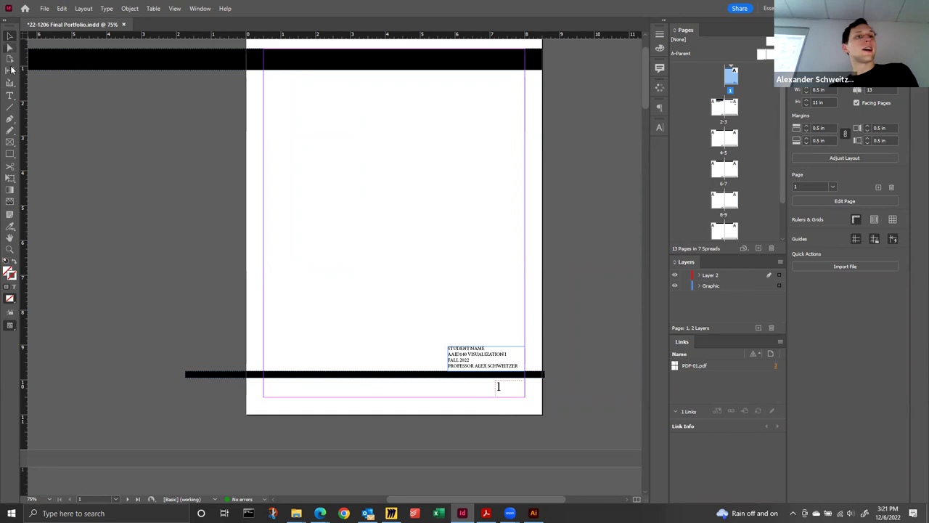
pyautogui.click(723, 275)
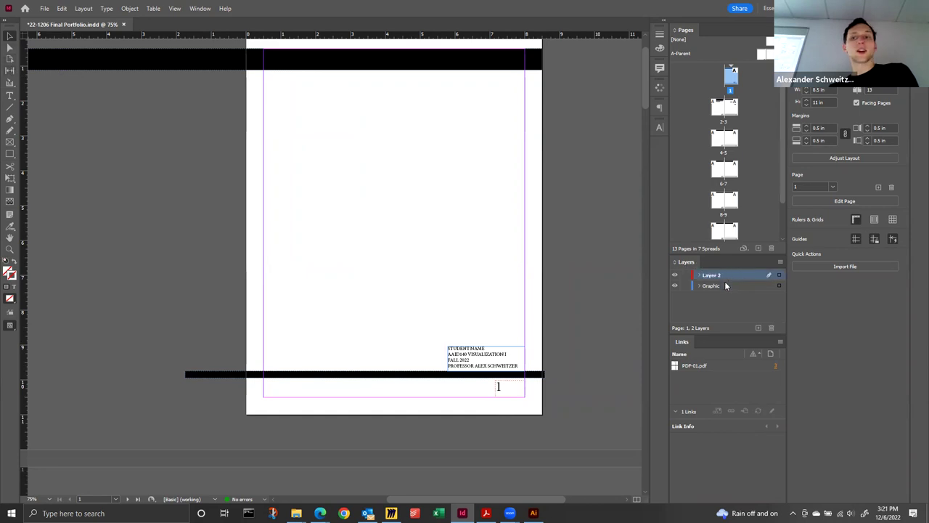
pyautogui.click(676, 286)
pyautogui.click(676, 286)
# Step: On A-Parent, move both page-number text frames from Layer 2 to the Graphic layer by cutting and pasting them in place
pyautogui.doubleClick(764, 55)
pyautogui.click(506, 417)
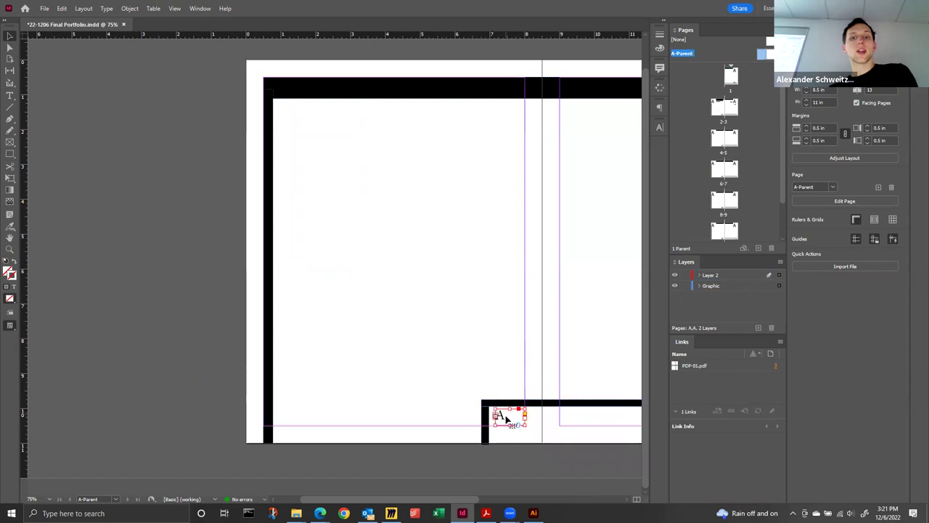
pyautogui.rightClick(488, 339)
pyautogui.click(489, 341)
pyautogui.hscroll(5, 342, 313)
pyautogui.click(614, 415)
pyautogui.keyDown('shift'); pyautogui.click(328, 414); pyautogui.keyUp('shift')
pyautogui.rightClick(328, 414)
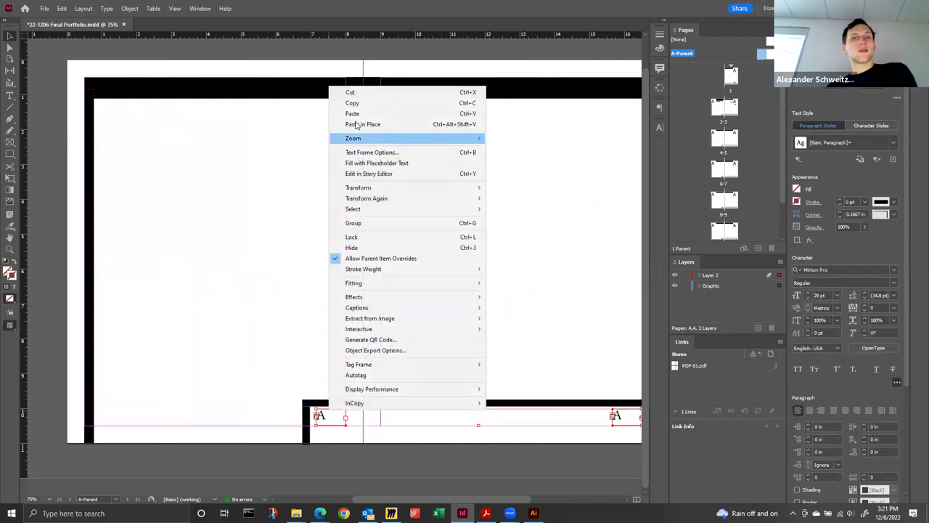
pyautogui.click(532, 162)
pyautogui.click(719, 285)
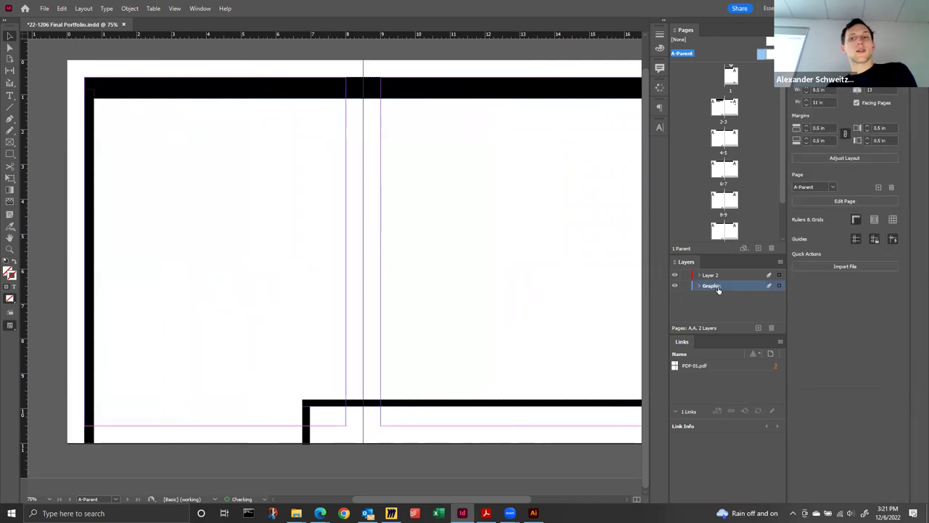
pyautogui.rightClick(578, 286)
pyautogui.click(609, 303)
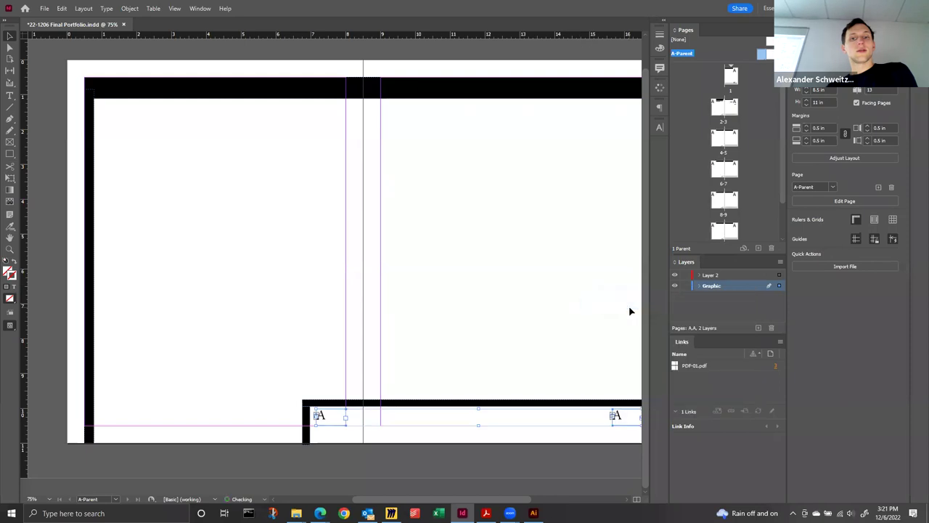
# Step: Try to cover the page number on page 1 with a rectangle frame about 0.62 in high
pyautogui.doubleClick(731, 74)
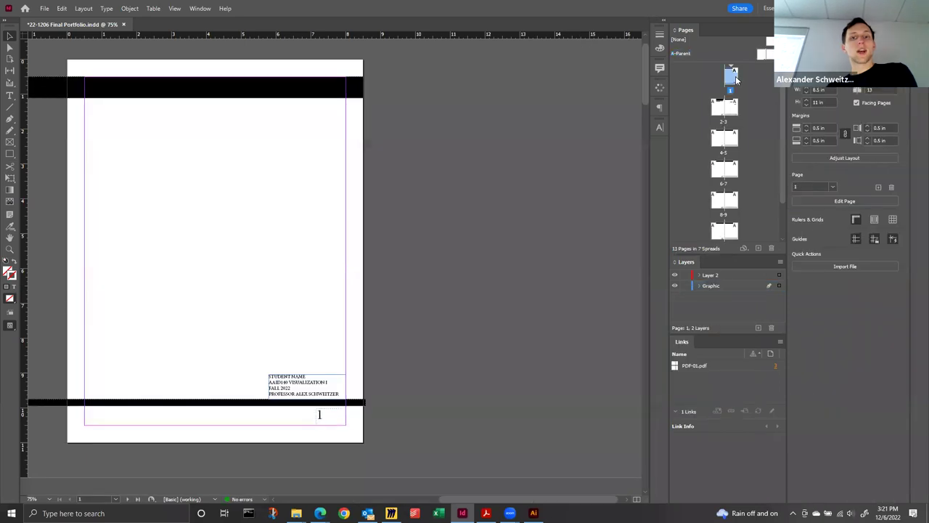
pyautogui.scroll(3, 320, 449)
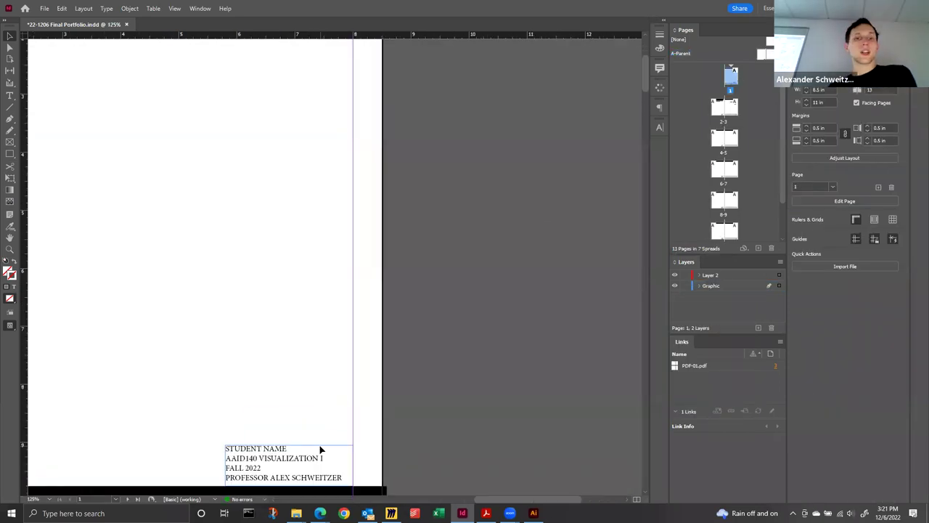
pyautogui.moveTo(322, 424); pyautogui.dragTo(390, 186)
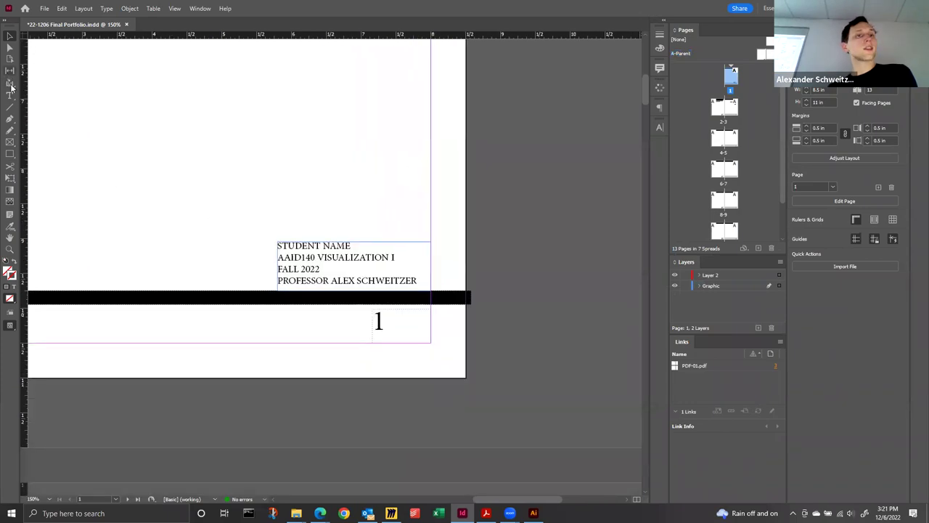
pyautogui.click(11, 143)
pyautogui.moveTo(368, 305); pyautogui.dragTo(417, 347)
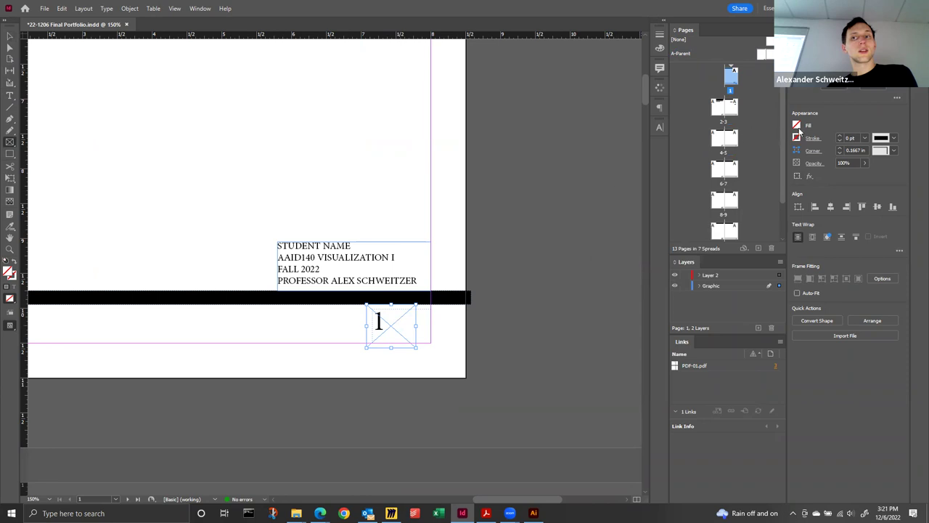
pyautogui.click(407, 320)
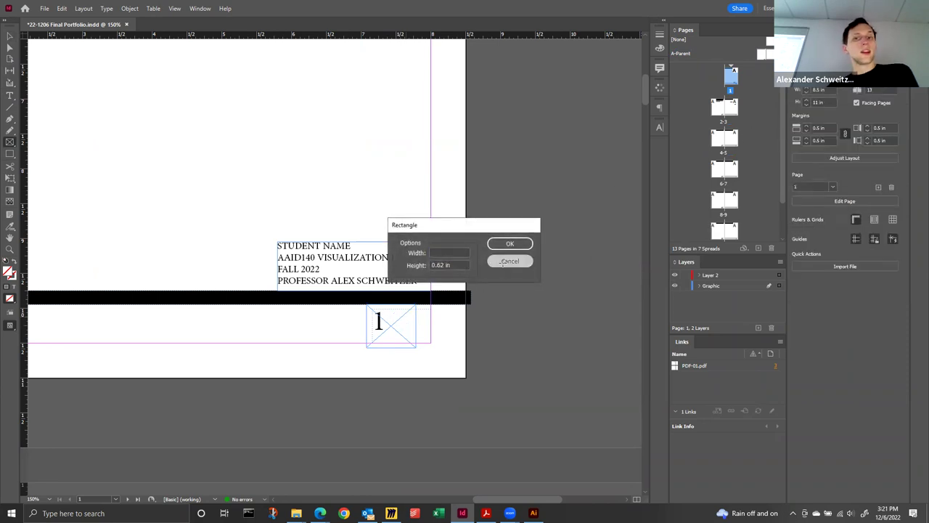
pyautogui.click(510, 262)
pyautogui.click(397, 334)
pyautogui.press('Escape')
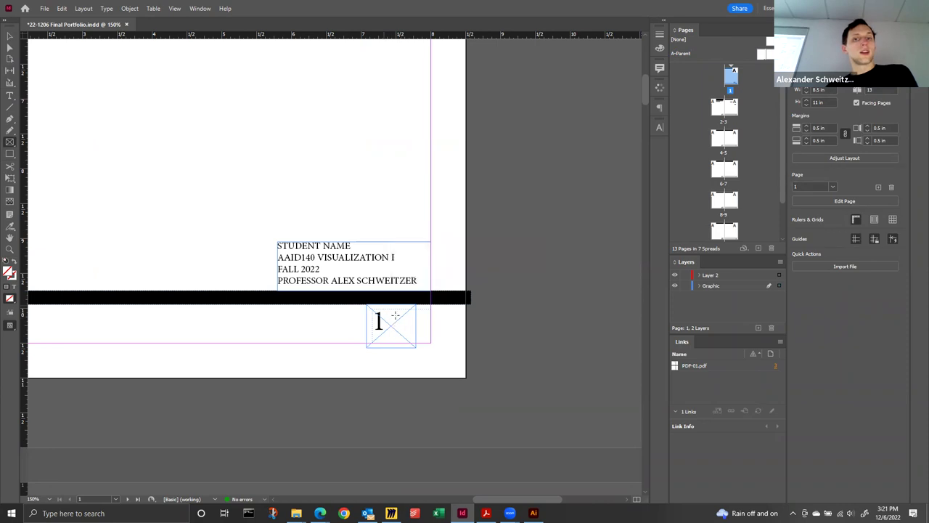
# Step: Delete the rectangle frame covering the page number on page 1
pyautogui.click(10, 37)
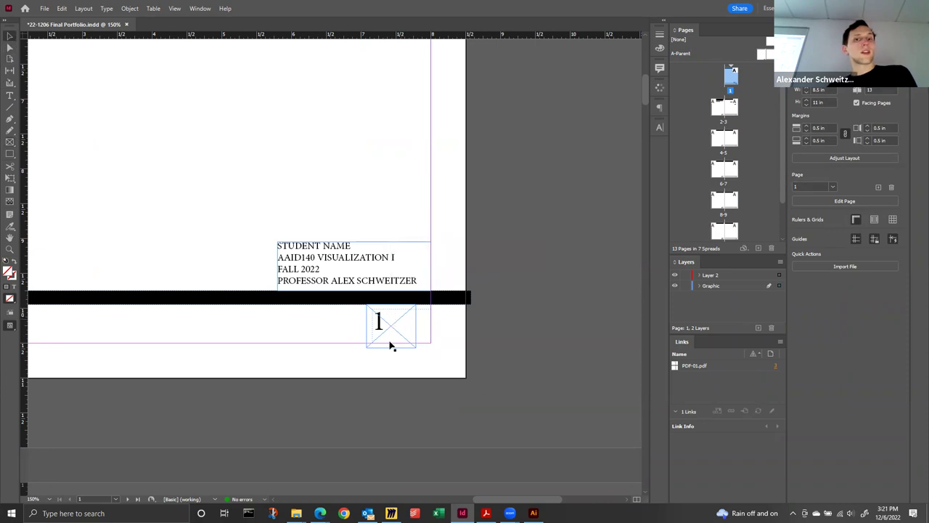
pyautogui.click(390, 331)
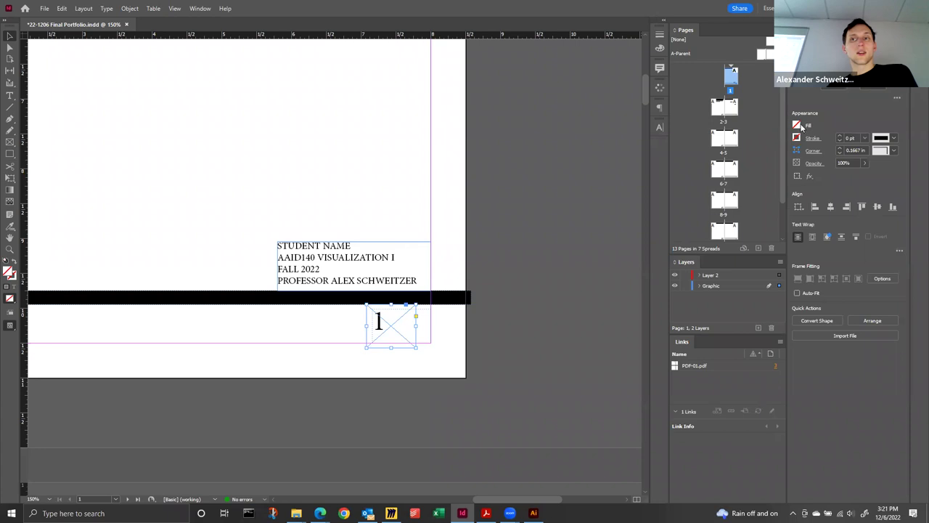
pyautogui.click(39, 172)
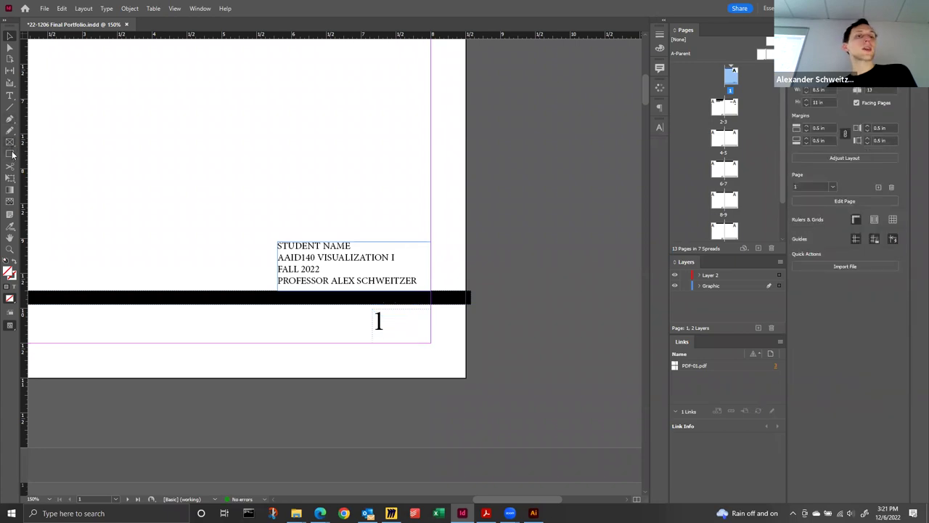
# Step: Cover the page number on page 1 with a rectangle about 0.85 in wide and fill it with [Paper]
pyautogui.click(11, 153)
pyautogui.moveTo(366, 304); pyautogui.dragTo(427, 353)
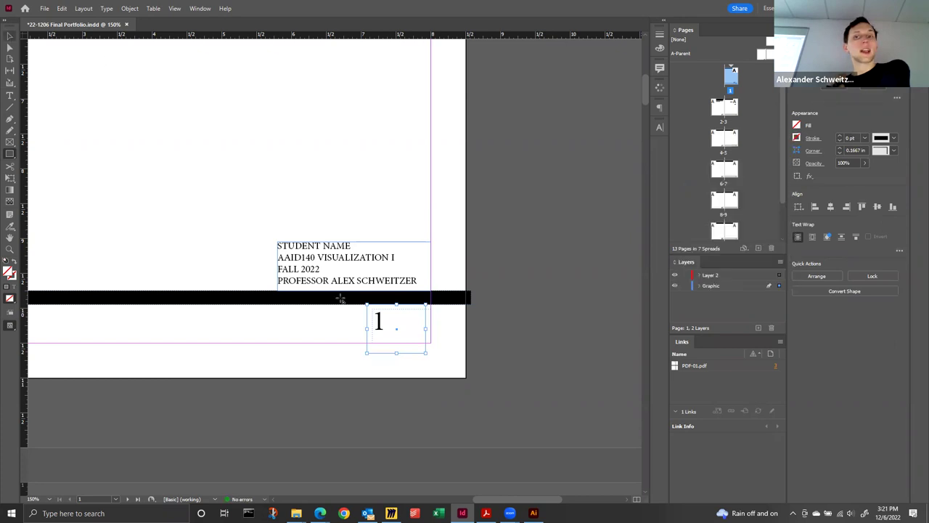
pyautogui.click(11, 36)
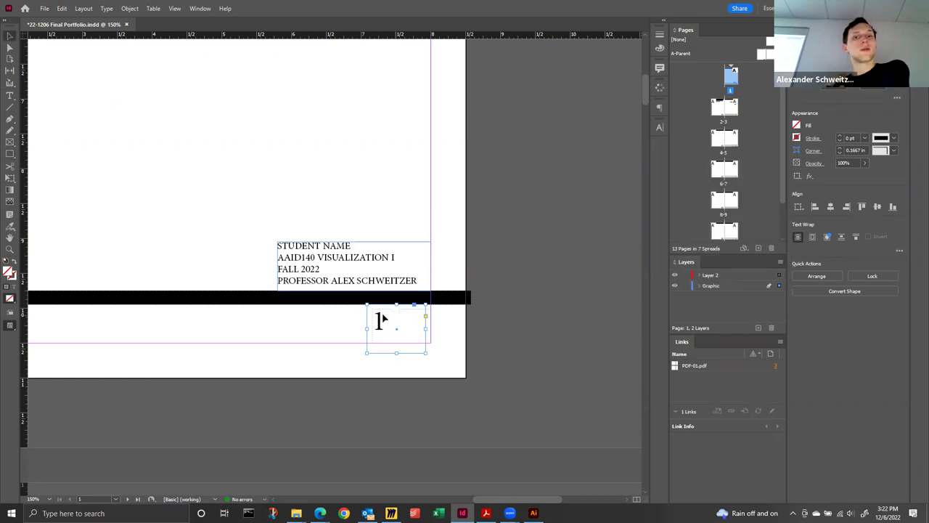
pyautogui.click(378, 323)
pyautogui.click(370, 334)
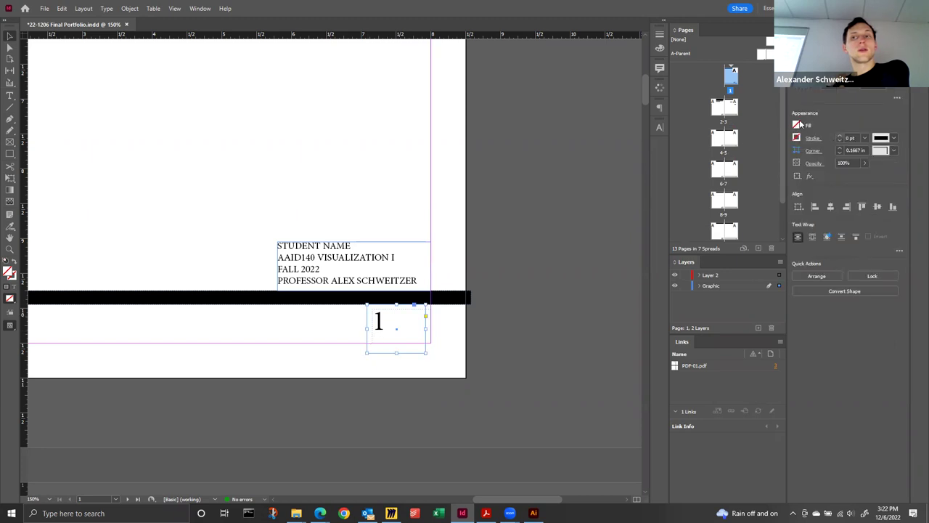
pyautogui.click(798, 126)
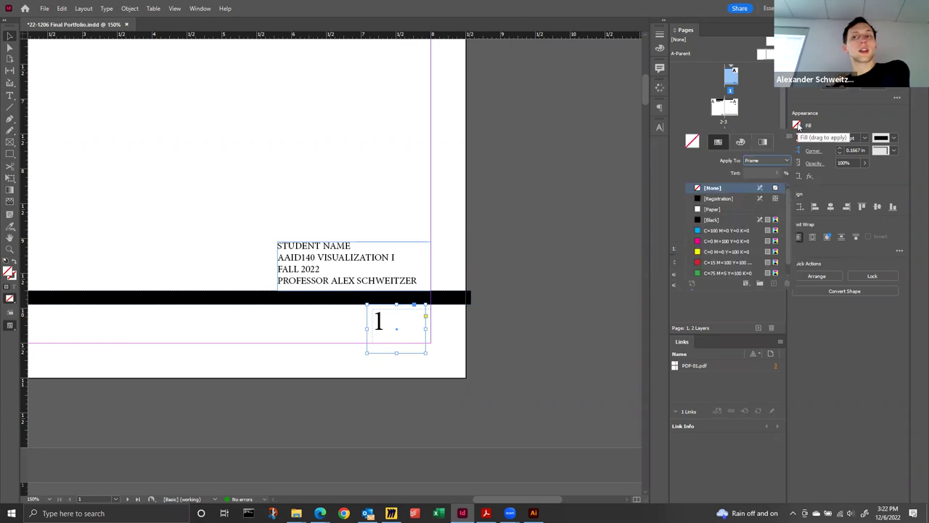
pyautogui.click(718, 209)
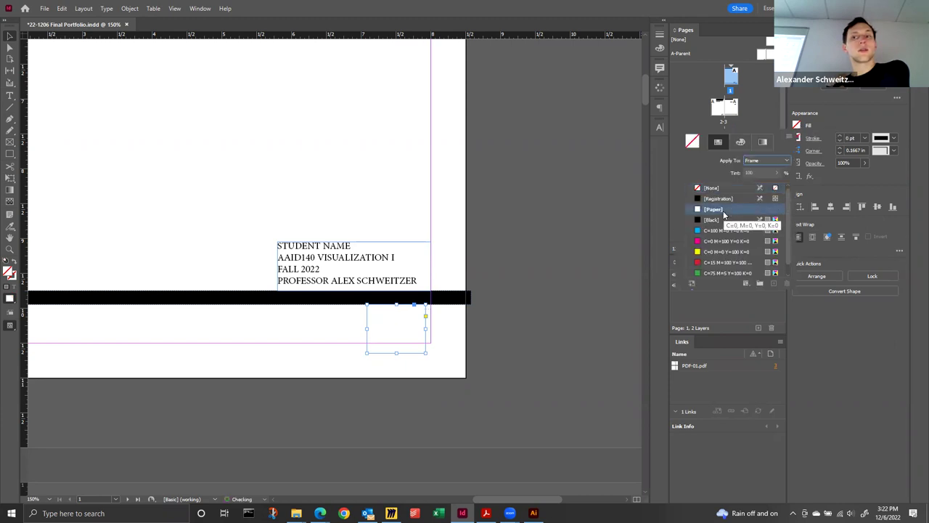
# Step: Preview the cover page and the 2-3 spread in presentation mode to check their page numbers
pyautogui.click(309, 173)
pyautogui.hotkey('ctrl', '-')
pyautogui.hotkey('ctrl', '-')
pyautogui.hotkey('ctrl', '-')
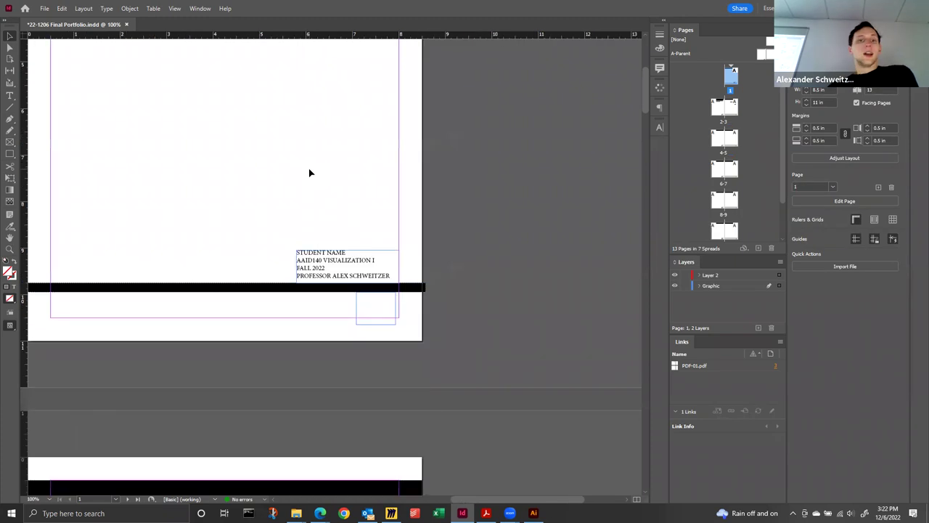
pyautogui.hotkey('shift', 'w')
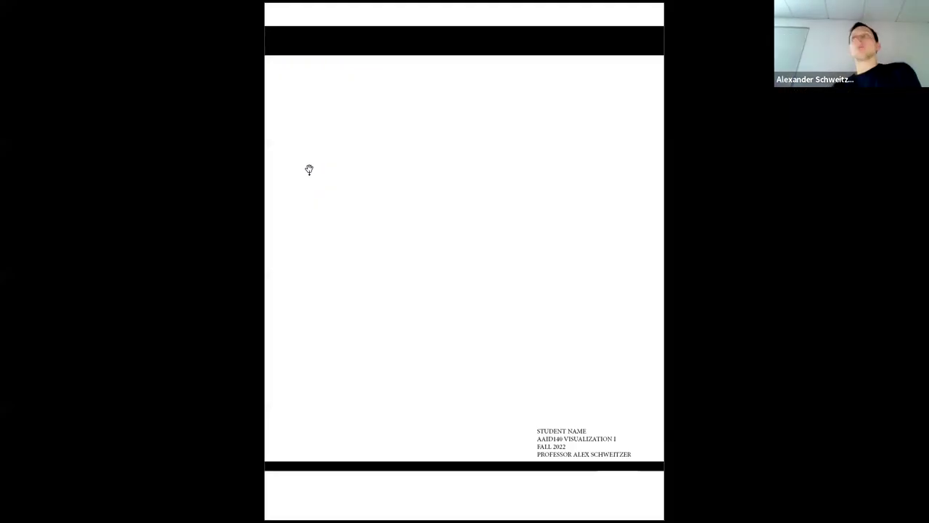
pyautogui.press('Right')
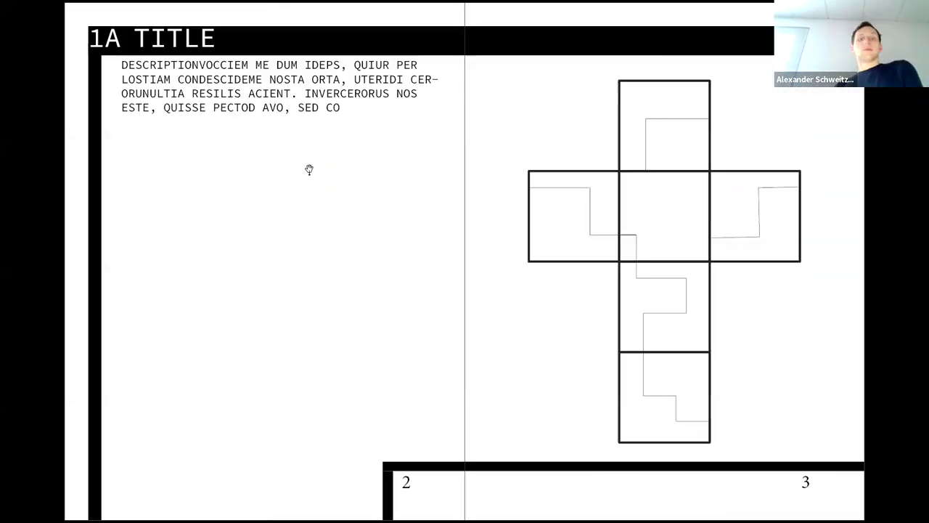
pyautogui.press('Escape')
# Step: Draw a rectangle frame about 4.7 in wide on Layer 2 in the lower half of page 2, with a 1 pt stroke
pyautogui.moveTo(394, 360); pyautogui.dragTo(356, 245)
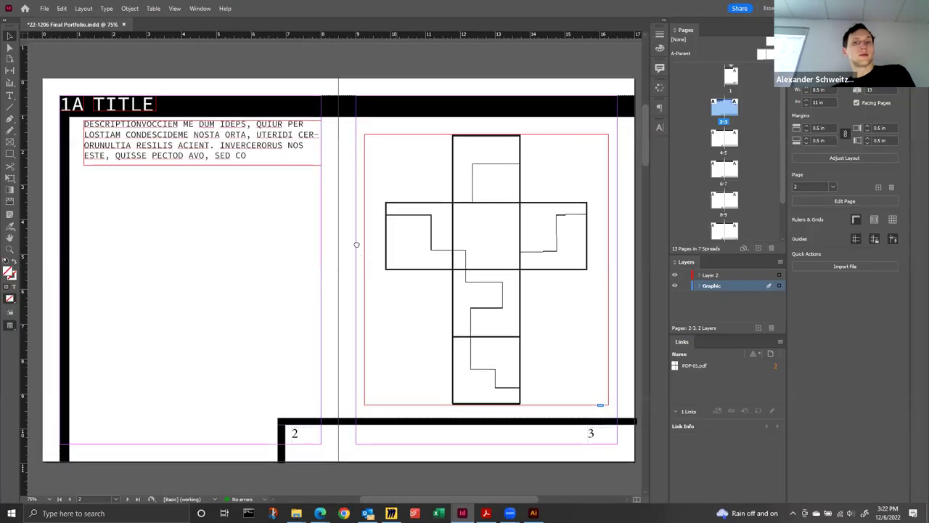
pyautogui.click(346, 245)
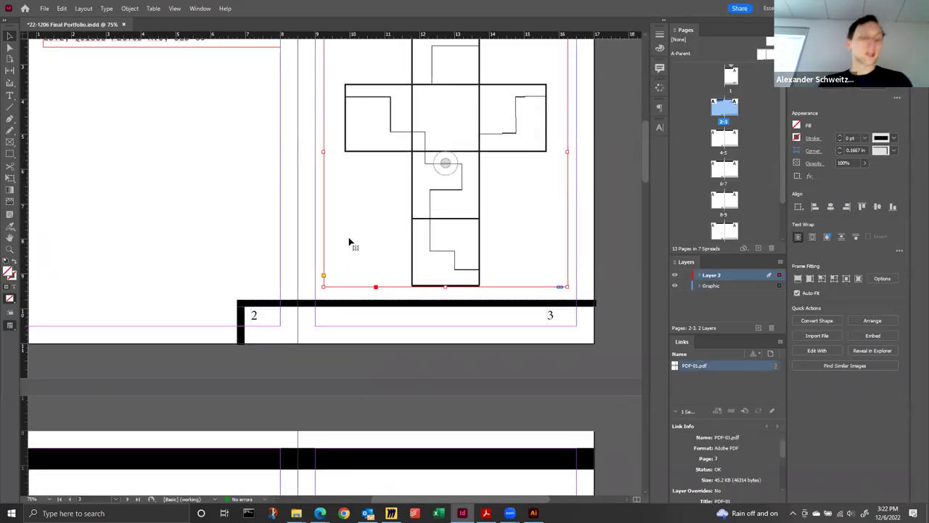
pyautogui.click(316, 222)
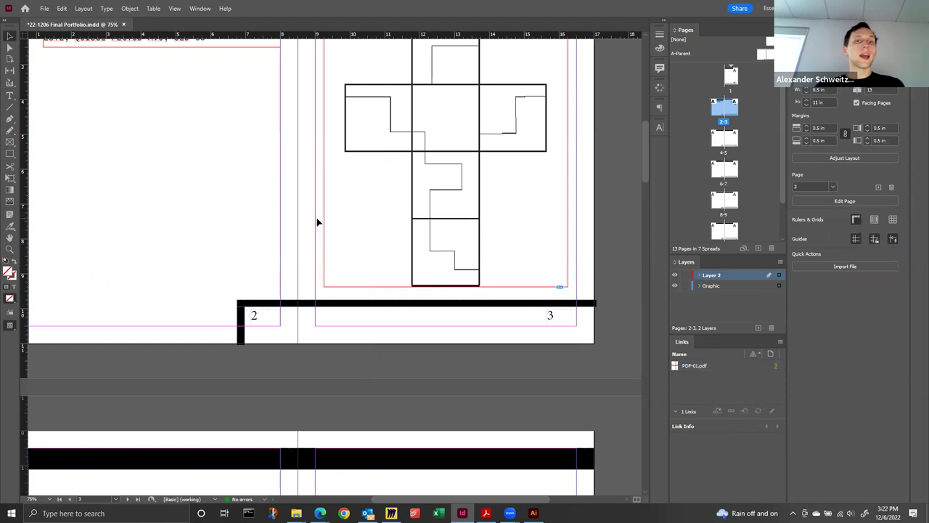
pyautogui.click(417, 207)
pyautogui.click(10, 142)
pyautogui.moveTo(118, 113); pyautogui.dragTo(282, 279)
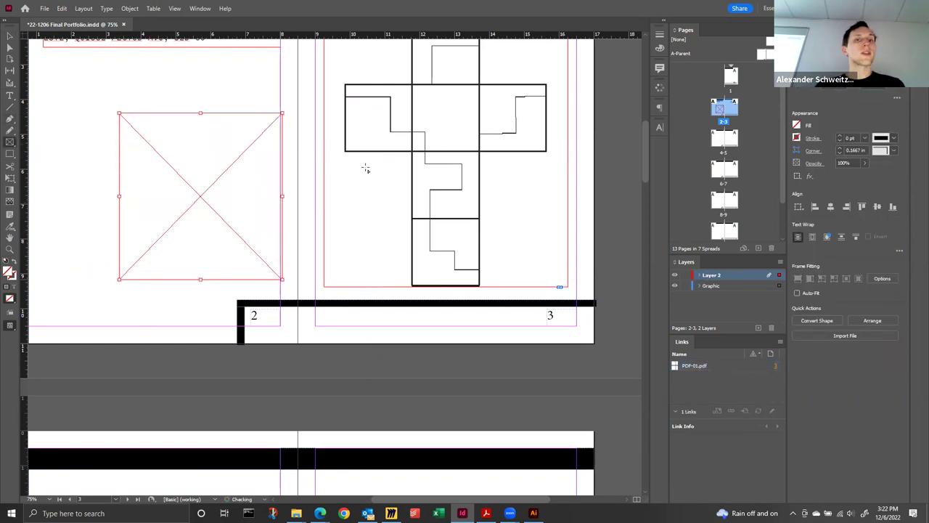
pyautogui.click(840, 136)
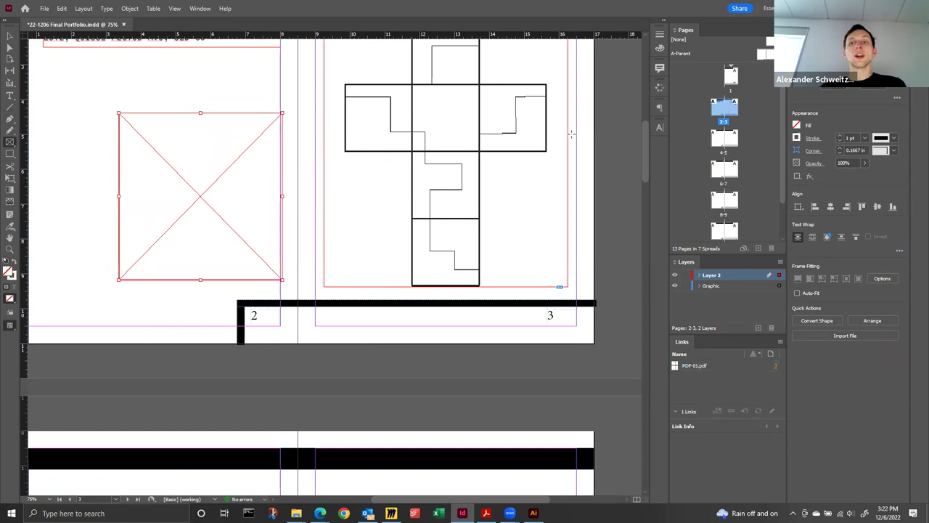
pyautogui.click(10, 36)
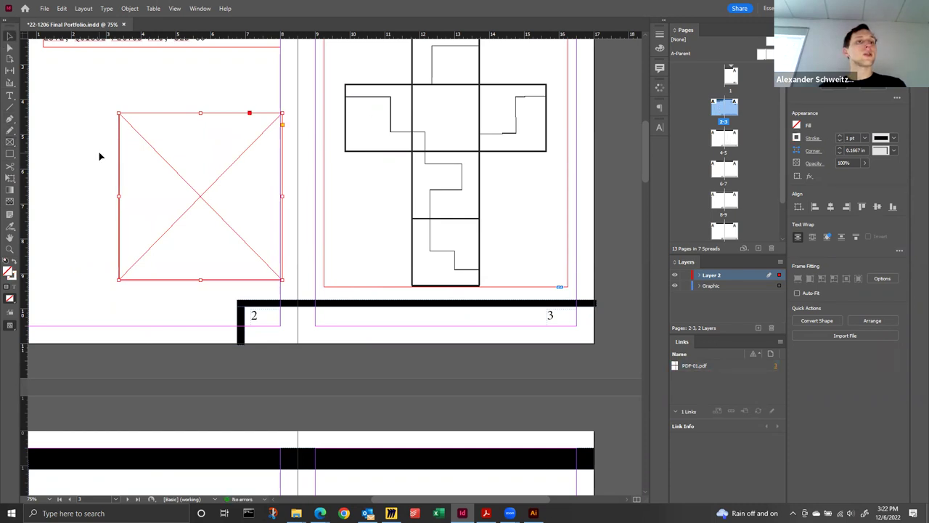
# Step: Reposition the stroked rectangle frame on page 2, and cut it from the page
pyautogui.click(99, 153)
pyautogui.click(158, 174)
pyautogui.moveTo(168, 180); pyautogui.dragTo(137, 164)
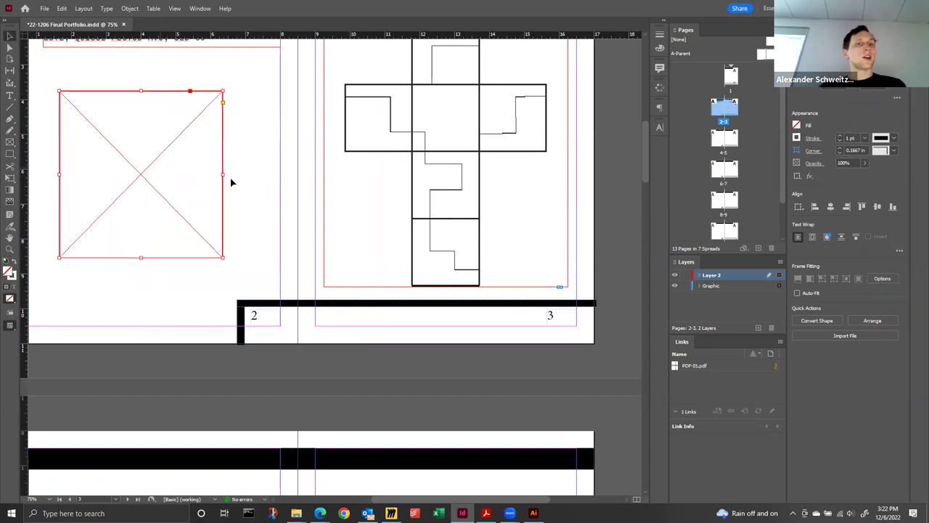
pyautogui.press('Delete')
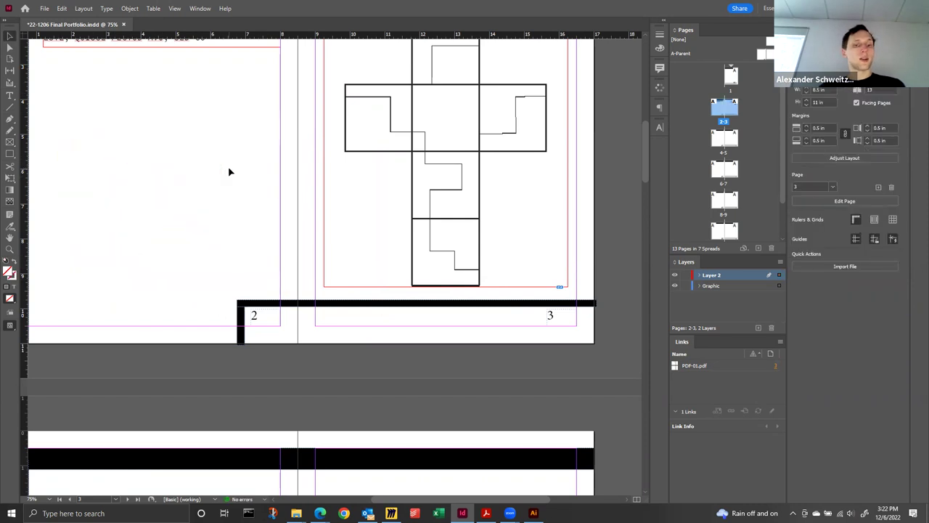
pyautogui.click(61, 8)
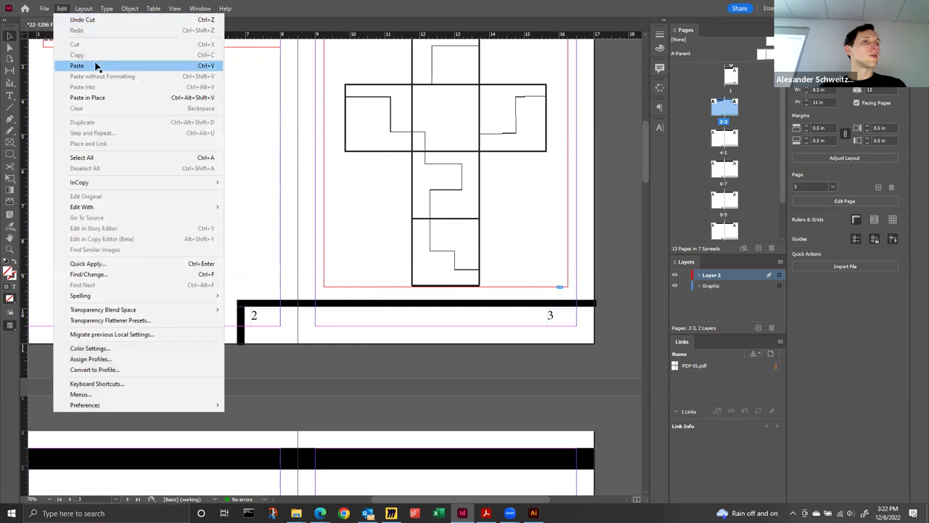
pyautogui.click(271, 161)
# Step: Draw a rectangle frame about 4 by 4.5 in below the description on page 2 and give it a 1 pt stroke
pyautogui.click(9, 152)
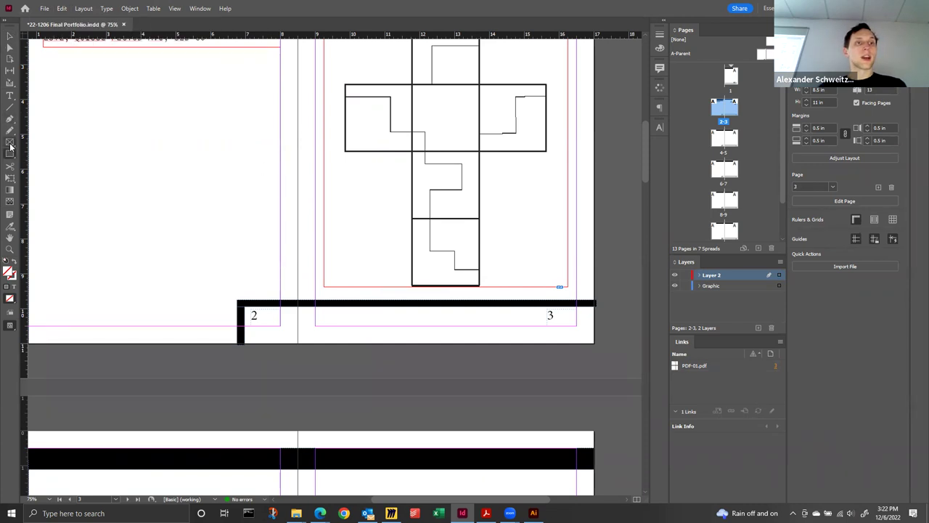
pyautogui.moveTo(111, 127); pyautogui.dragTo(251, 281)
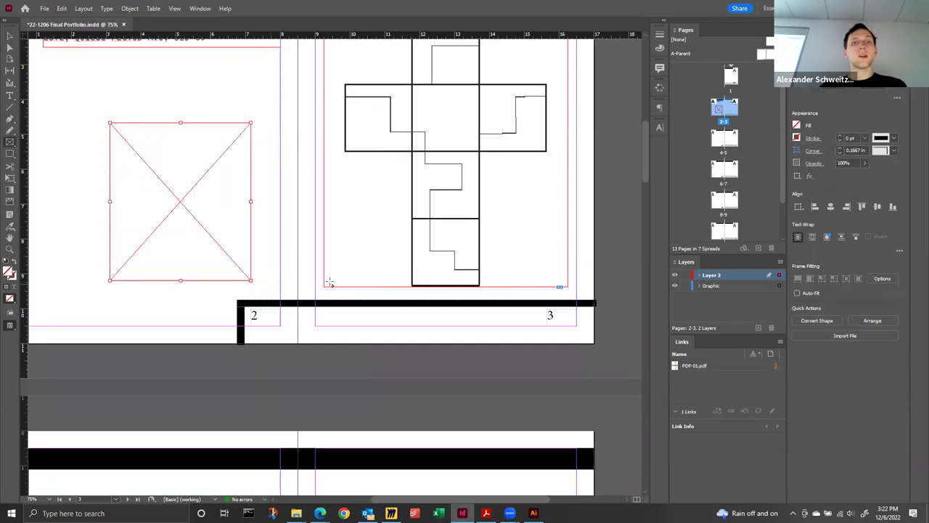
pyautogui.click(839, 137)
pyautogui.click(10, 37)
# Step: Paste two copies of the frame onto the 4-5 spread, one high on page 4 and one lower on page 5
pyautogui.scroll(-7, 218, 232)
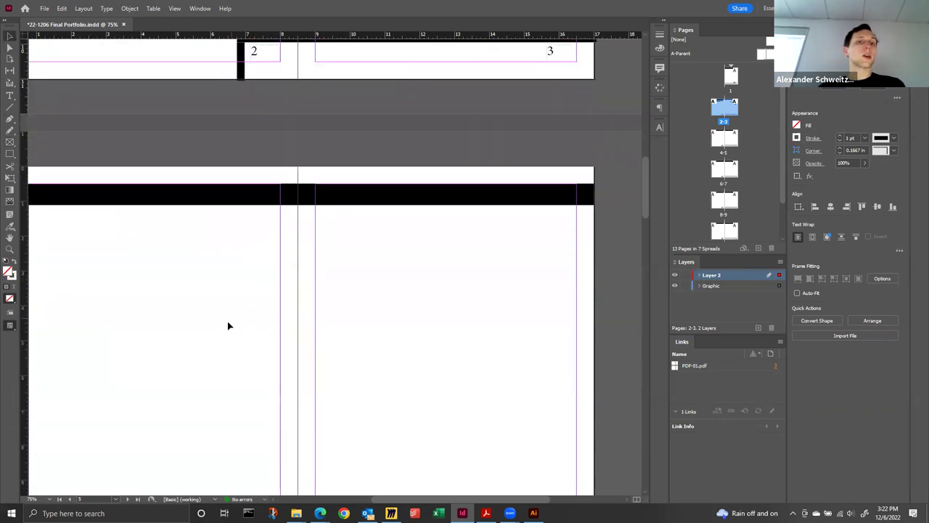
pyautogui.hotkey('ctrl', 'v')
pyautogui.moveTo(308, 304); pyautogui.dragTo(69, 282)
pyautogui.hotkey('ctrl', 'v')
pyautogui.moveTo(472, 315); pyautogui.dragTo(585, 416)
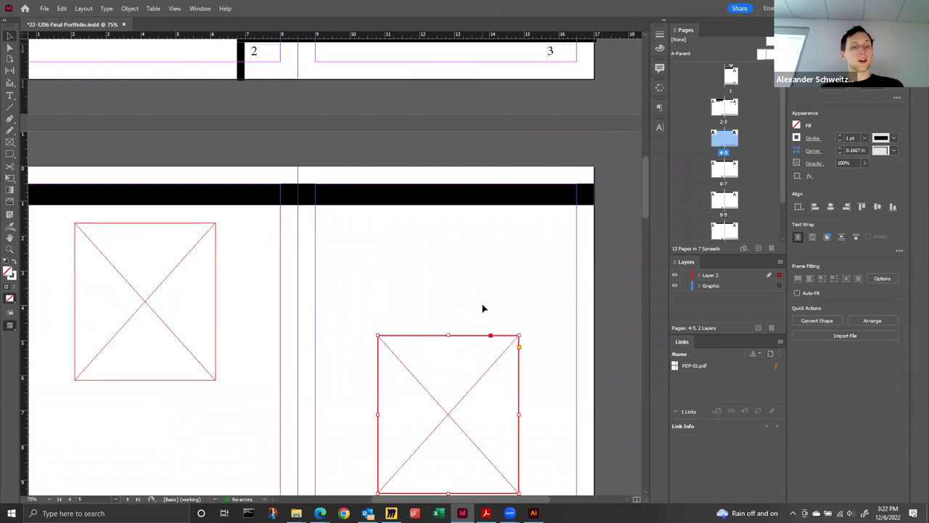
# Step: Preview the 4-5 and 2-3 spreads in presentation mode to check how the frames appear
pyautogui.hotkey('shift', 'w')
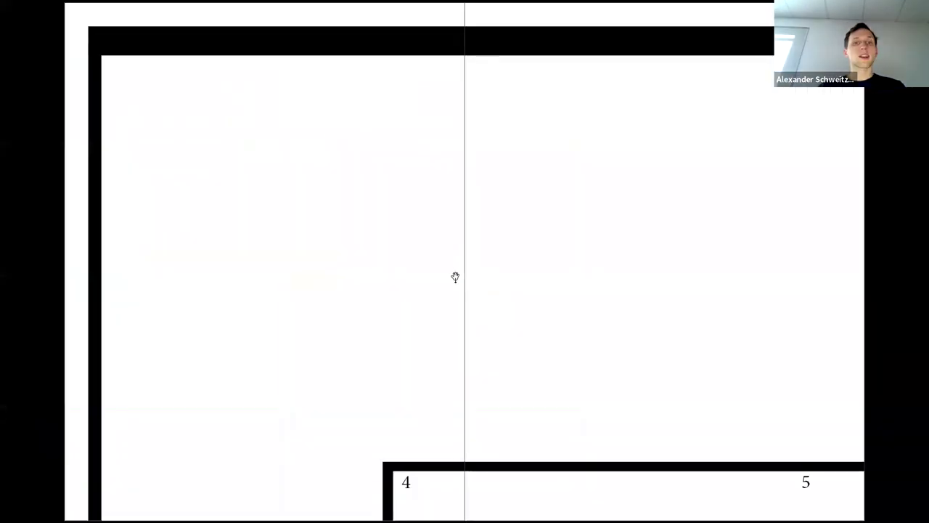
pyautogui.press('Left')
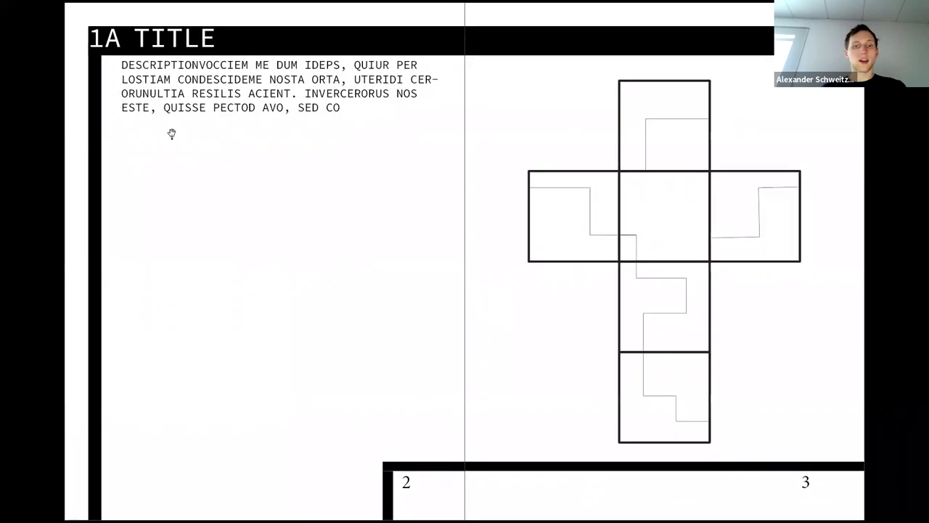
pyautogui.press('Escape')
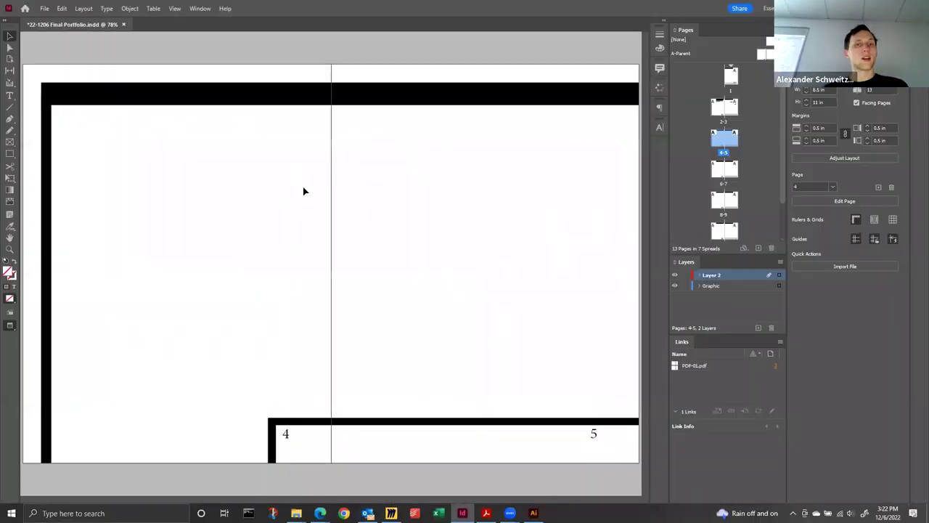
# Step: Examine the stroke of page 4's frame up close, and preview the 4-5 spread once more in presentation mode
pyautogui.click(193, 164)
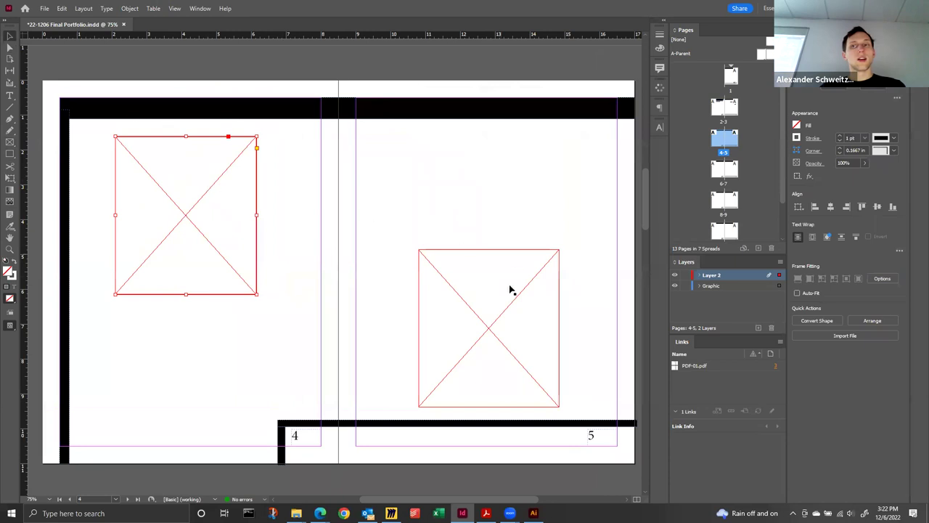
pyautogui.hscroll(-4, 162, 167)
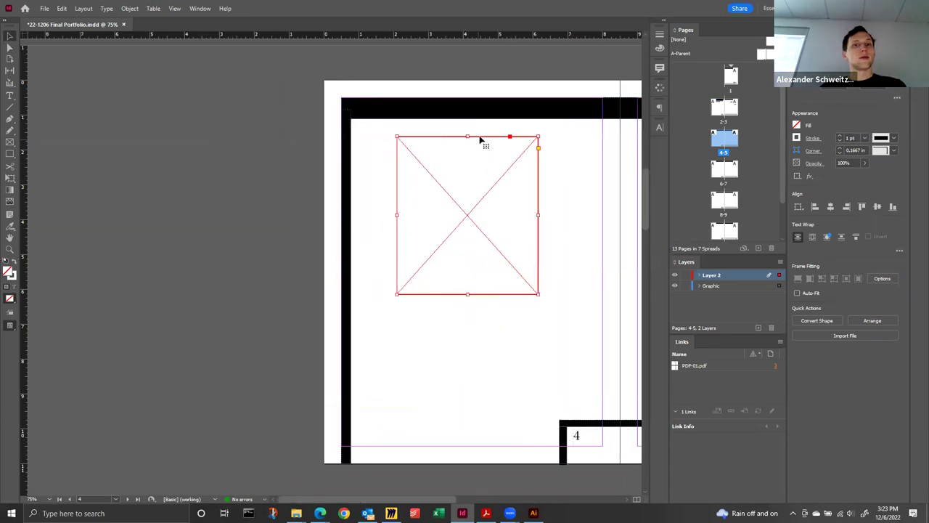
pyautogui.hscroll(-4, 481, 141)
pyautogui.scroll(3, 419, 147)
pyautogui.scroll(-5, 450, 167)
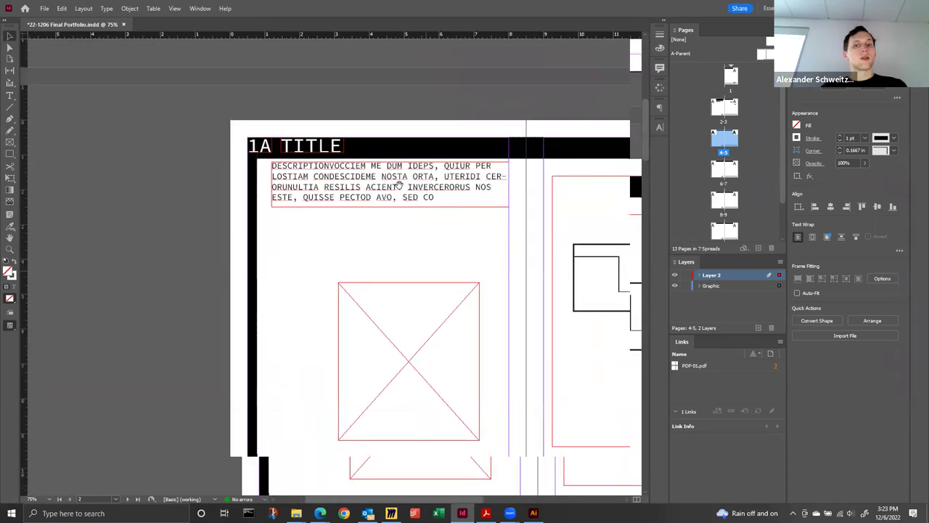
pyautogui.scroll(2, 398, 184)
pyautogui.scroll(1, 399, 186)
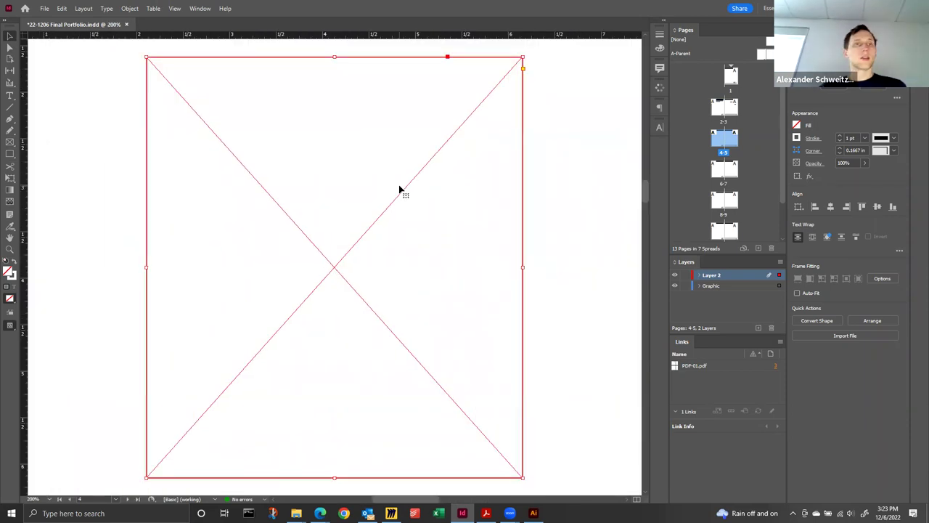
pyautogui.click(549, 187)
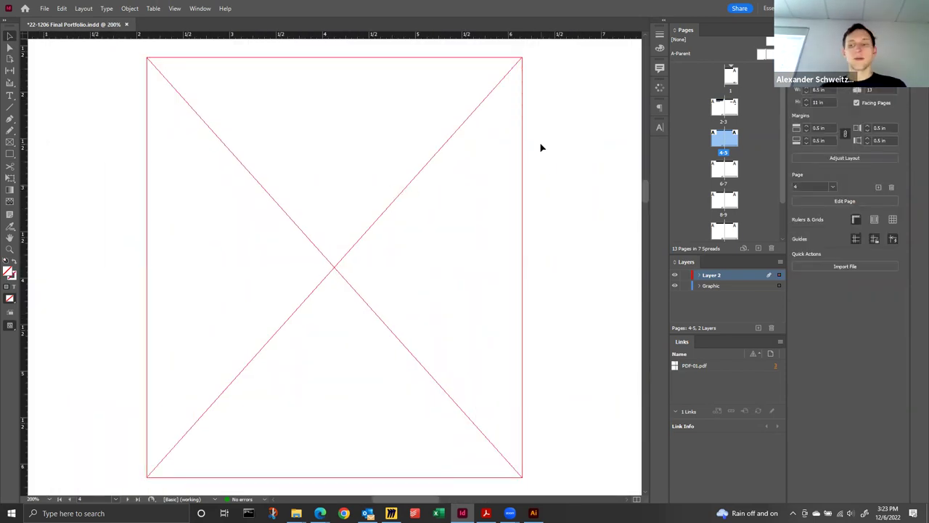
pyautogui.hotkey('shift', 'w')
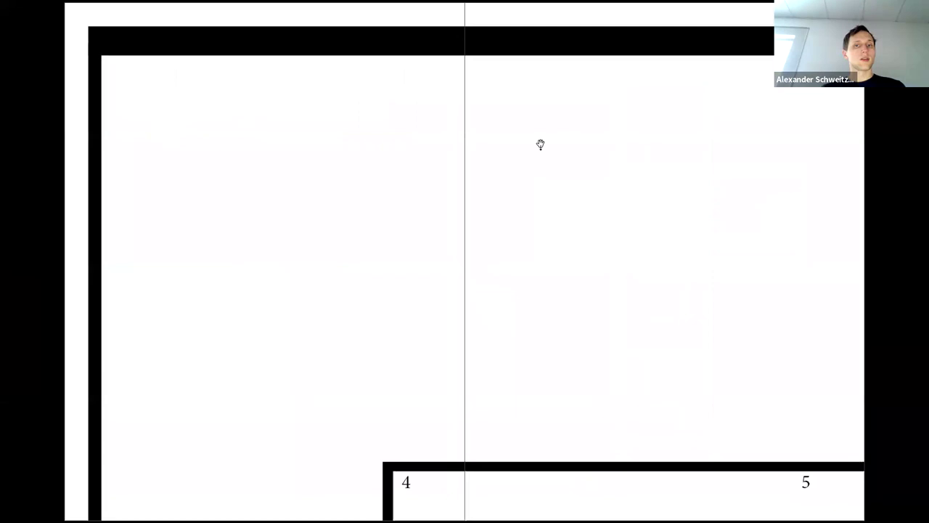
pyautogui.press('Escape')
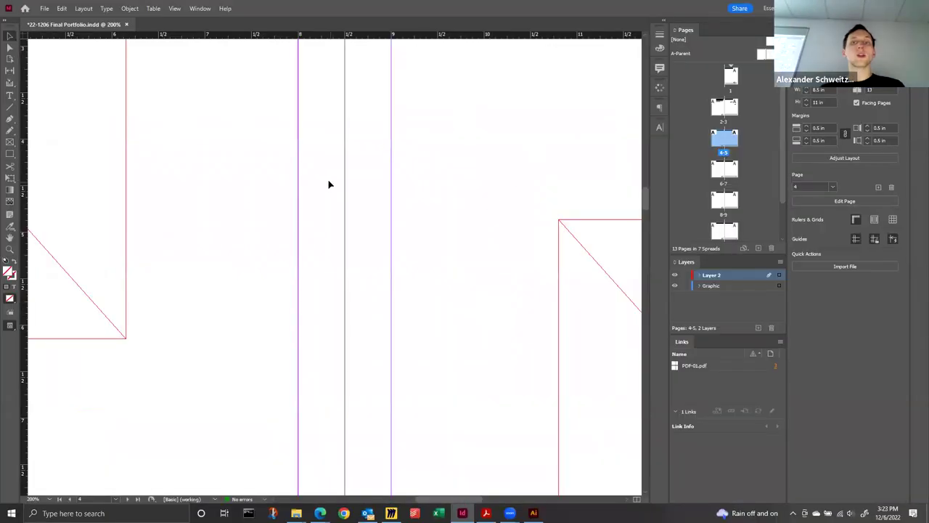
# Step: Export the portfolio to PDF with the High Quality Print preset, naming the file 22-1206 Final Portfolio2
pyautogui.click(51, 8)
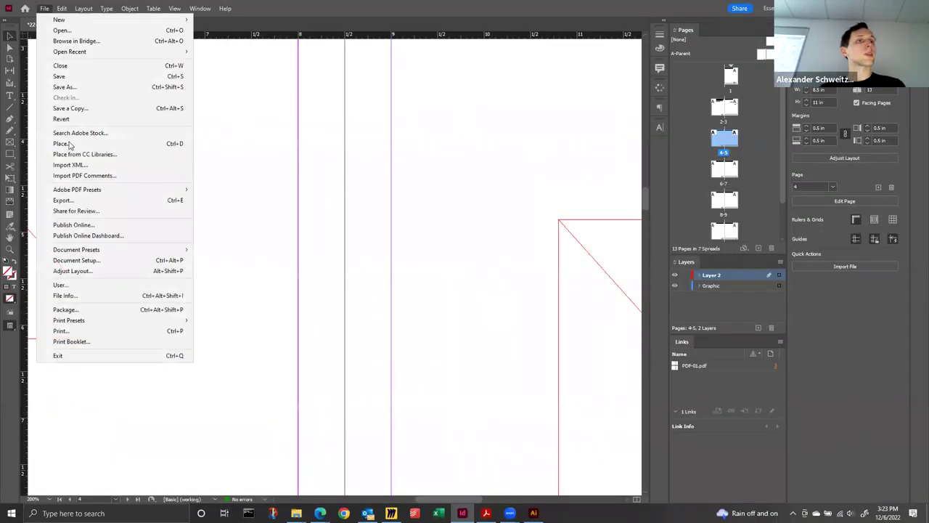
pyautogui.moveTo(78, 192)
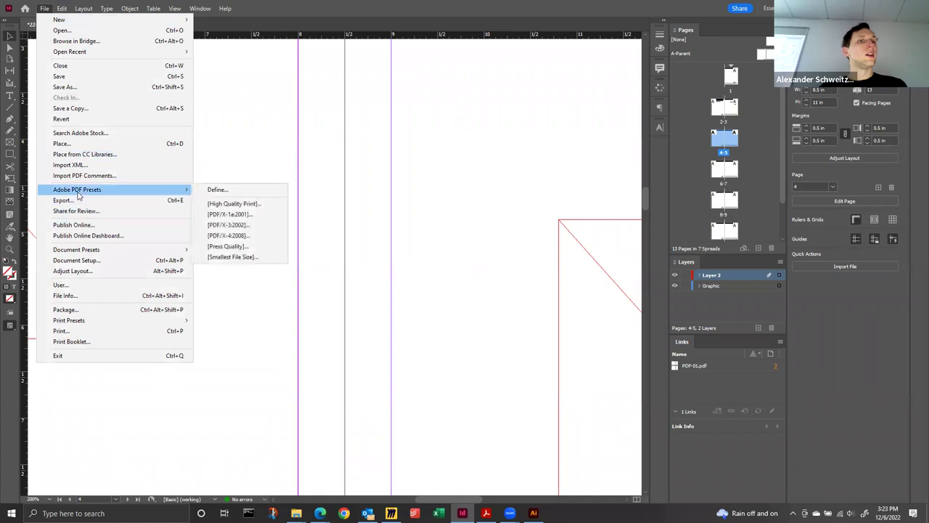
pyautogui.click(234, 203)
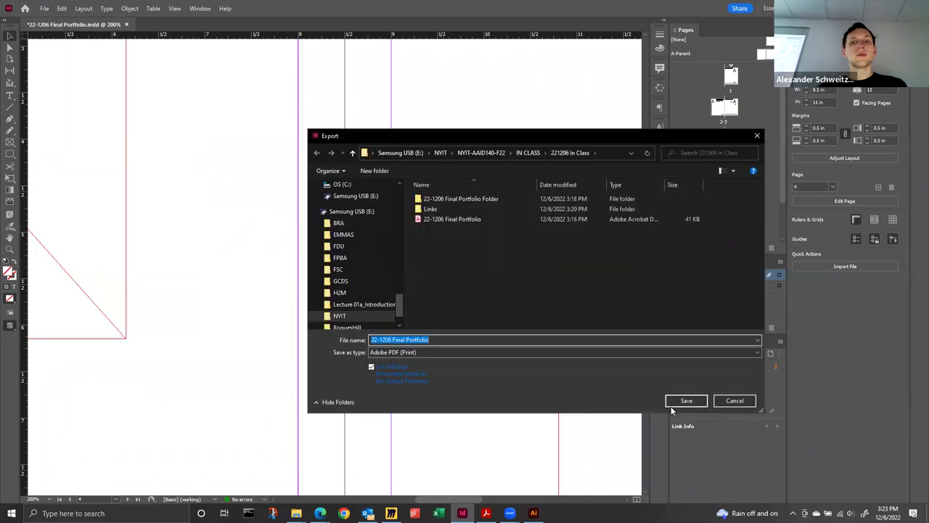
pyautogui.click(436, 339)
pyautogui.write('q')
pyautogui.press('BackSpace')
pyautogui.write('2')
pyautogui.click(686, 400)
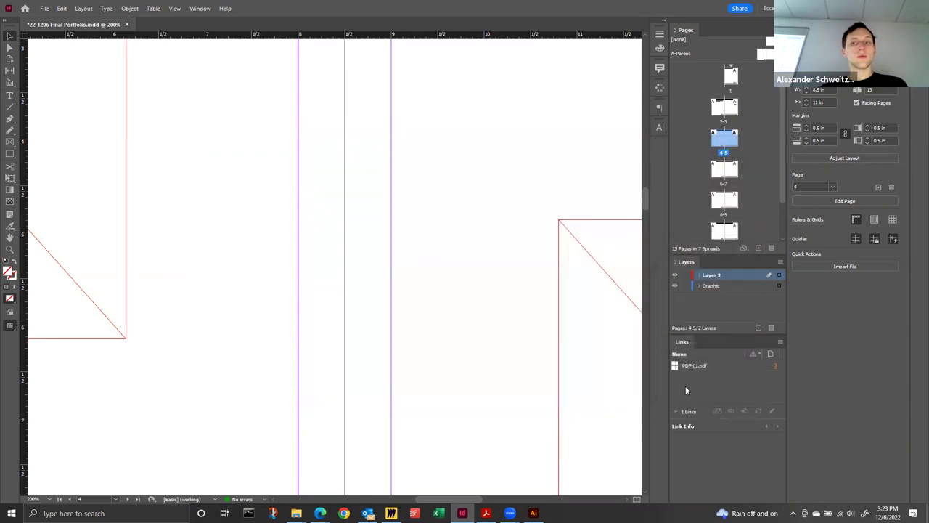
pyautogui.click(550, 400)
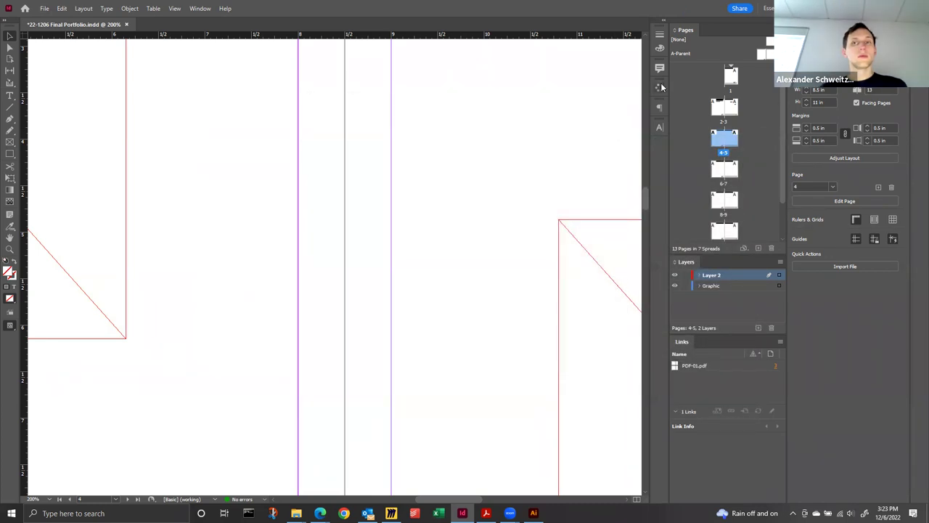
pyautogui.click(660, 88)
pyautogui.click(660, 87)
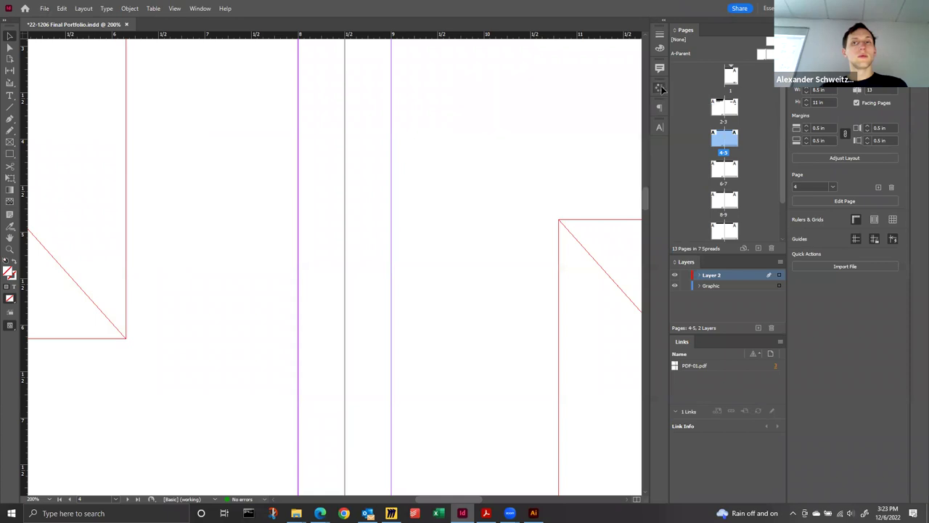
# Step: Open 22-1206 Final Portfolio2.pdf from the 221206 In Class folder and look through its pages for the placeholder frames
pyautogui.click(296, 513)
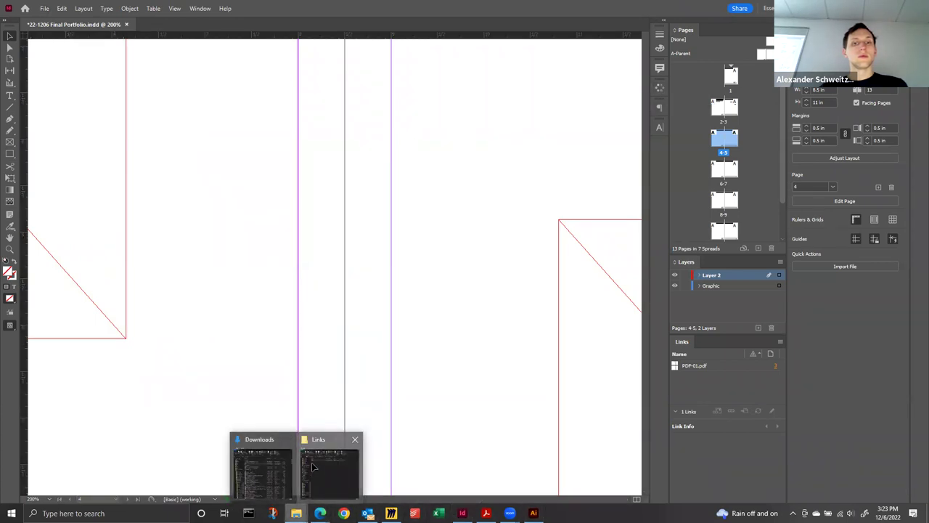
pyautogui.click(330, 471)
pyautogui.click(616, 106)
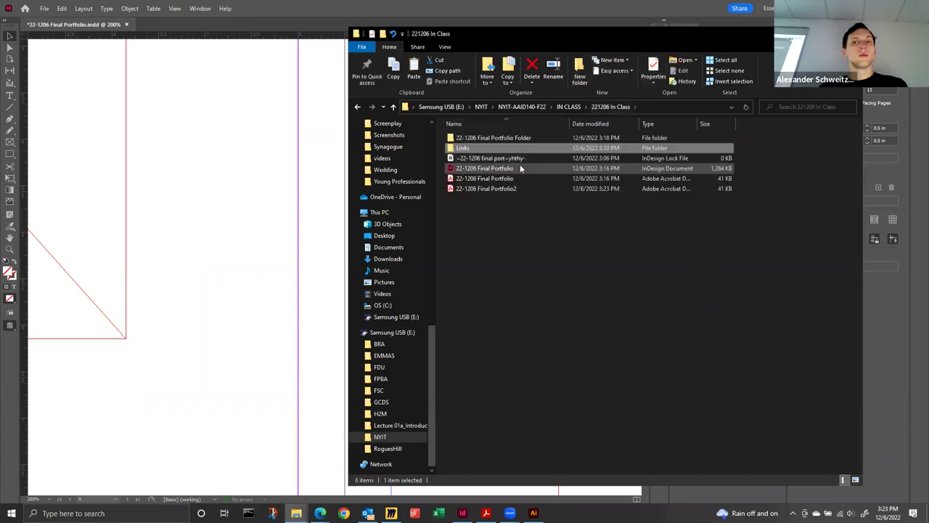
pyautogui.click(518, 188)
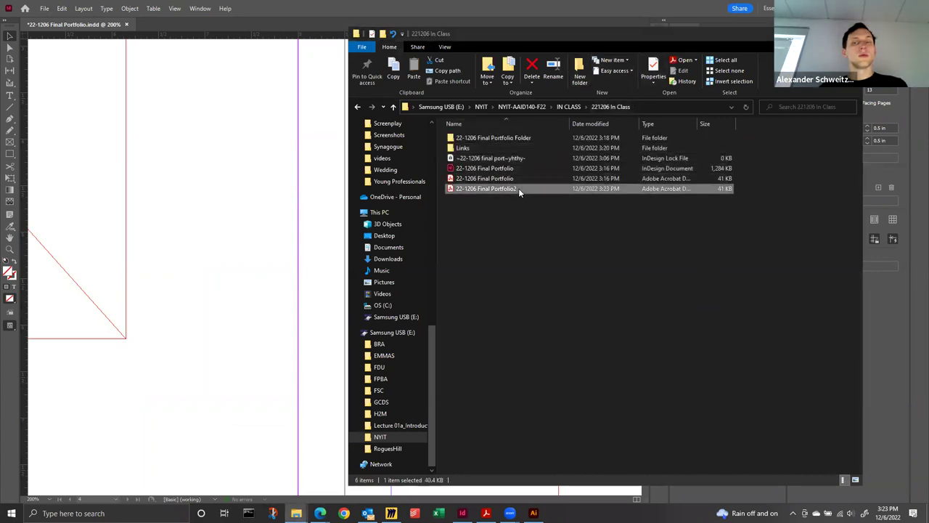
pyautogui.doubleClick(519, 188)
pyautogui.scroll(-10, 477, 277)
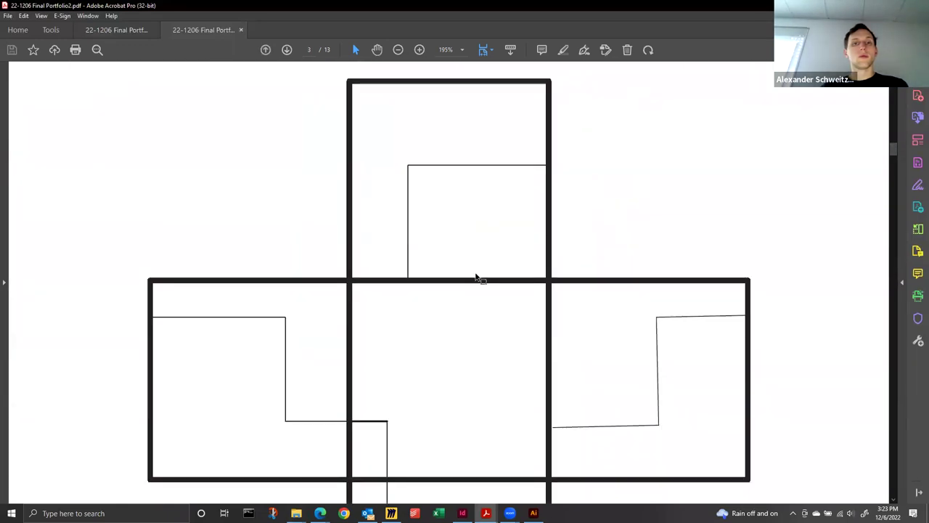
pyautogui.scroll(-5, 477, 277)
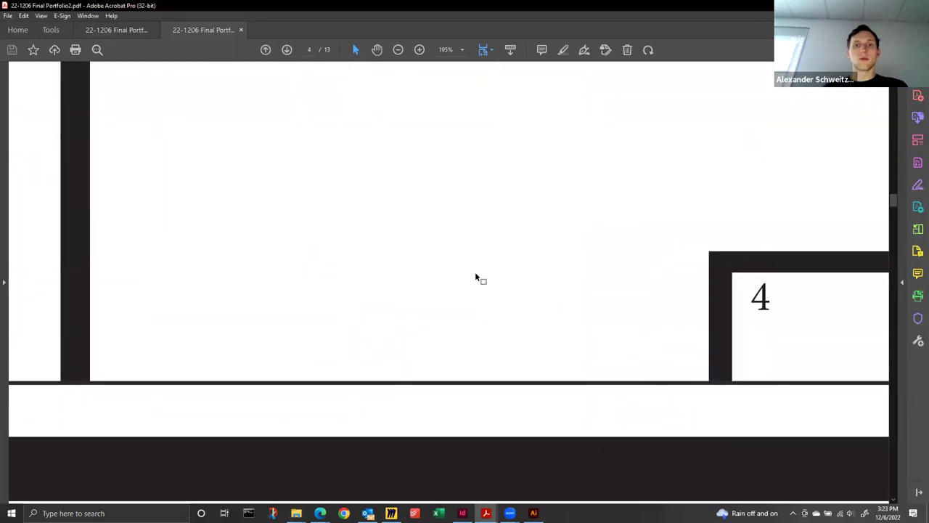
pyautogui.scroll(-5, 476, 278)
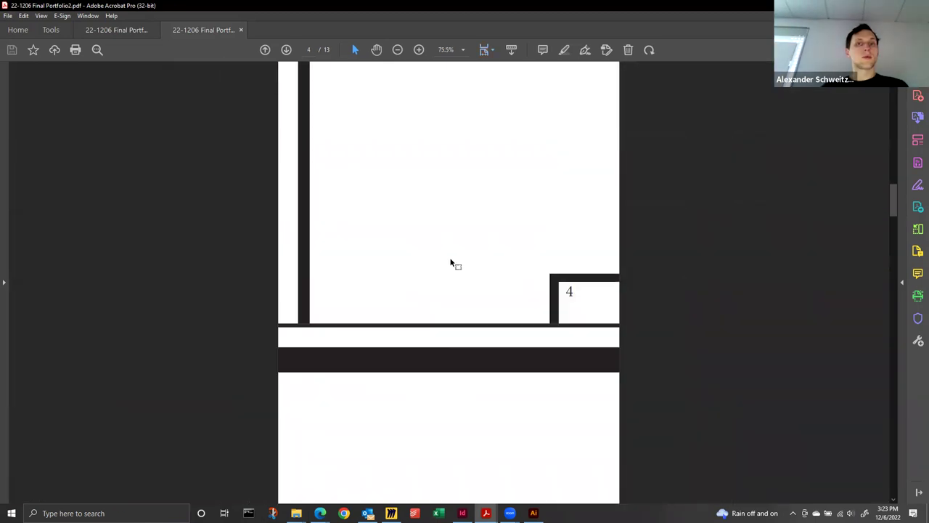
pyautogui.scroll(5, 450, 265)
pyautogui.scroll(5, 454, 277)
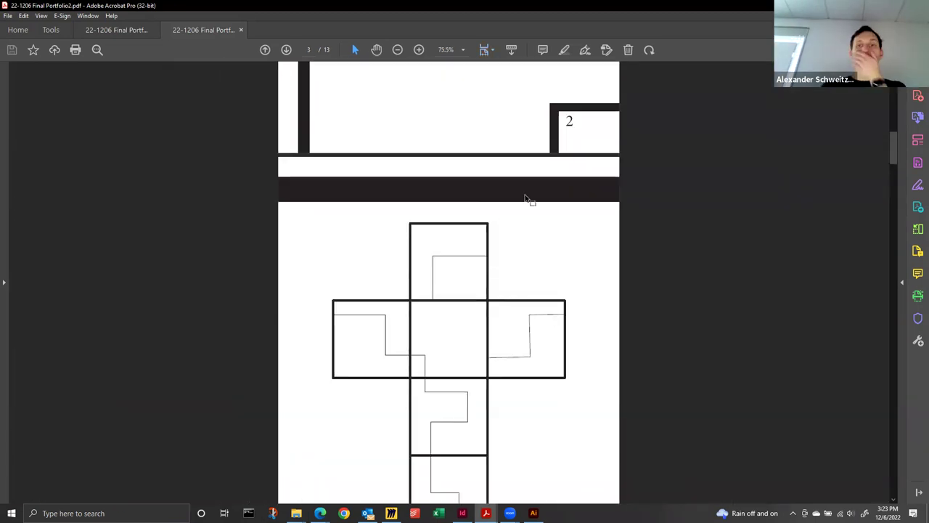
# Step: Set the stroke colour of page 4's frame in the InDesign document to Registration and preview the 4-5 spread in presentation mode
pyautogui.hotkey('alt', 'Tab')
pyautogui.click(331, 208)
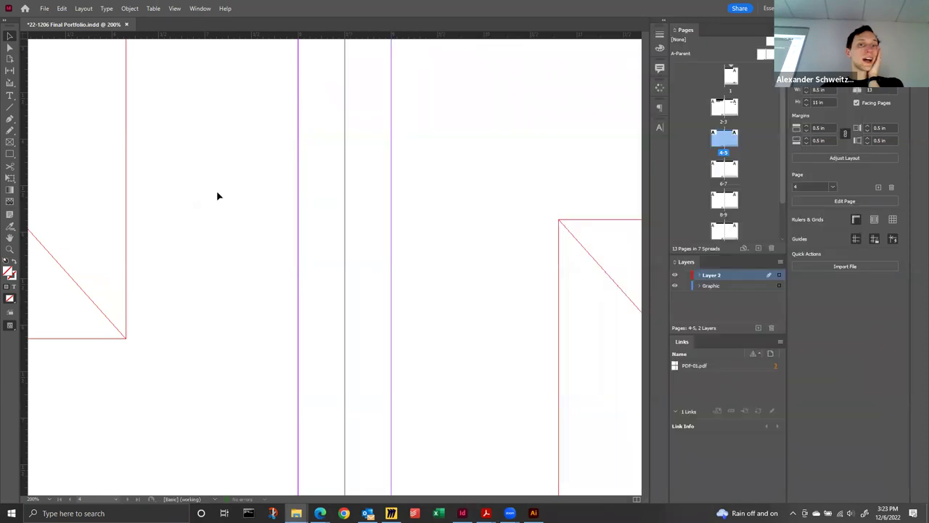
pyautogui.click(127, 201)
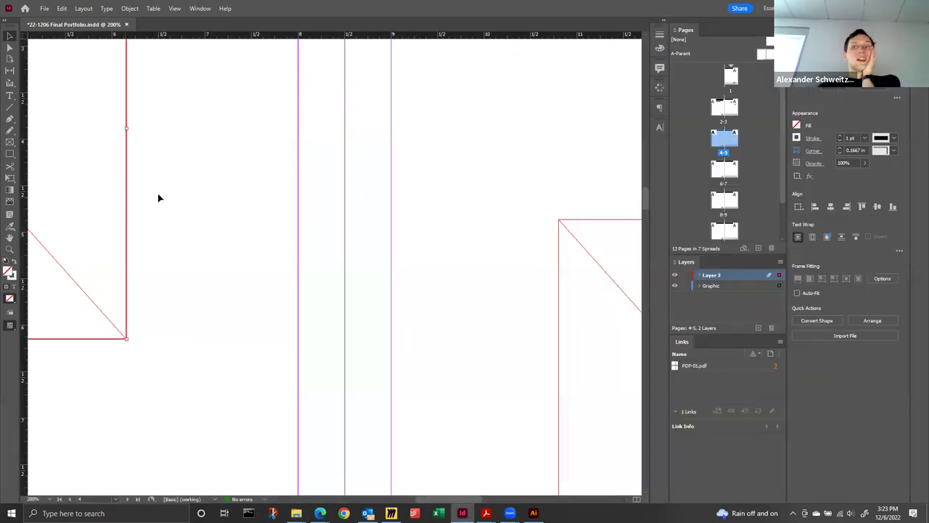
pyautogui.click(799, 138)
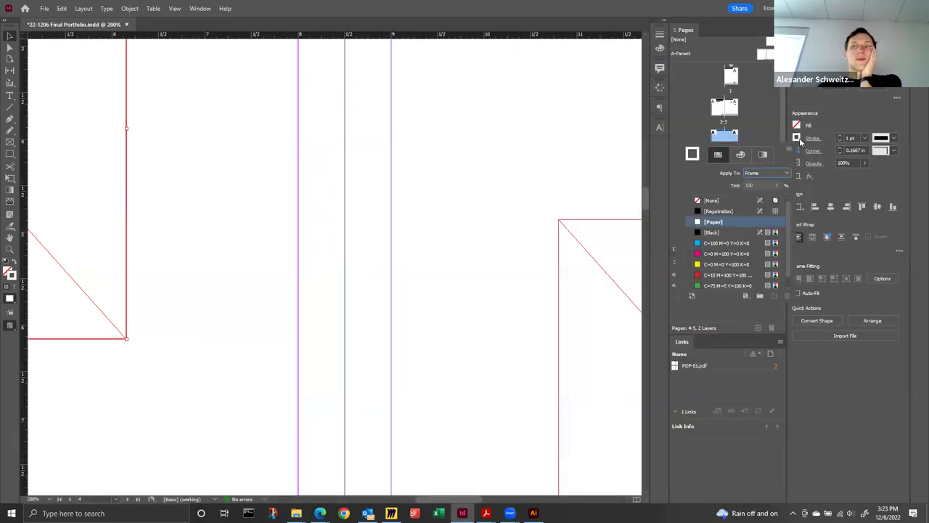
pyautogui.click(712, 212)
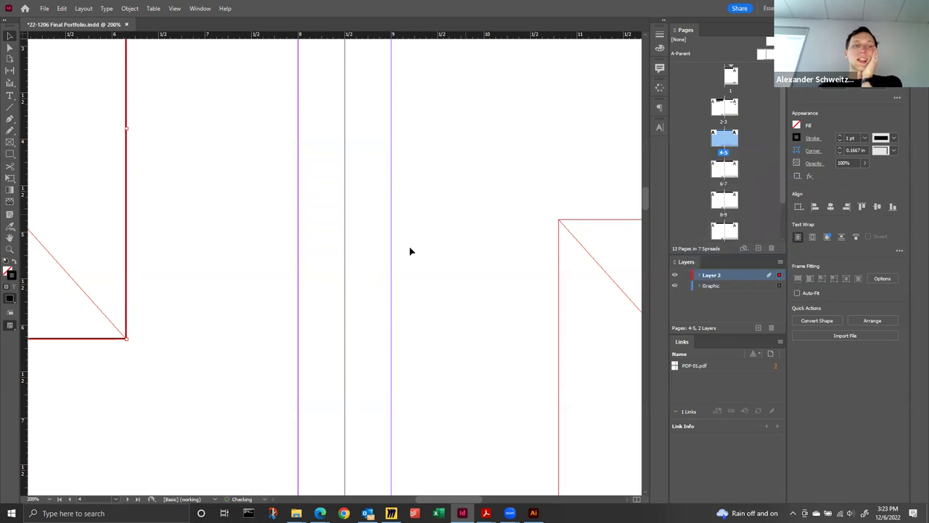
pyautogui.hotkey('ctrl', '1')
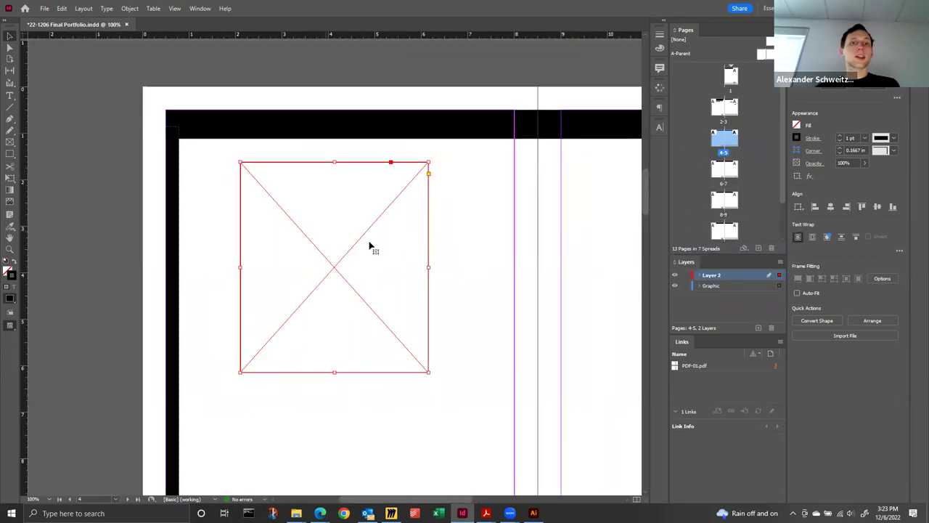
pyautogui.hotkey('shift', 'w')
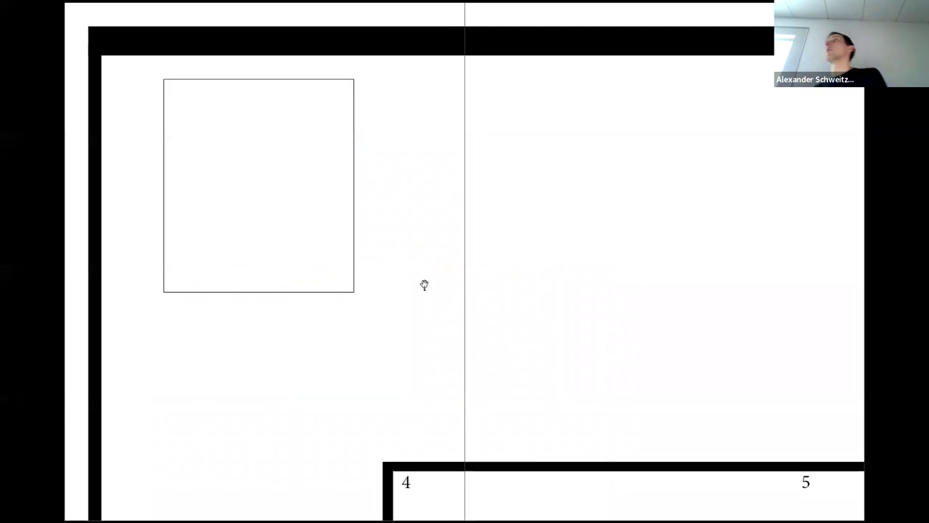
pyautogui.press('Escape')
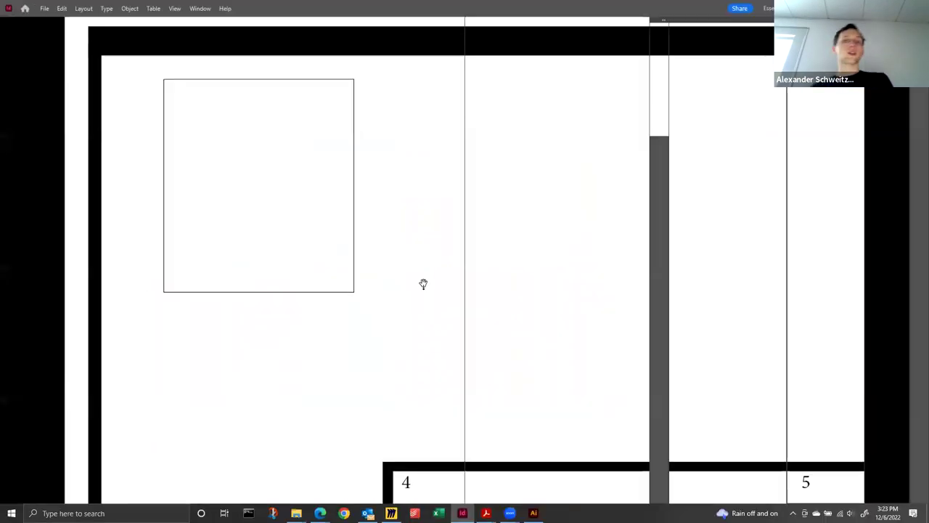
# Step: Delete the two placeholder frames on the 4-5 spread and the one below the description on page 2
pyautogui.hotkey('ctrl', '-')
pyautogui.hotkey('ctrl', '-')
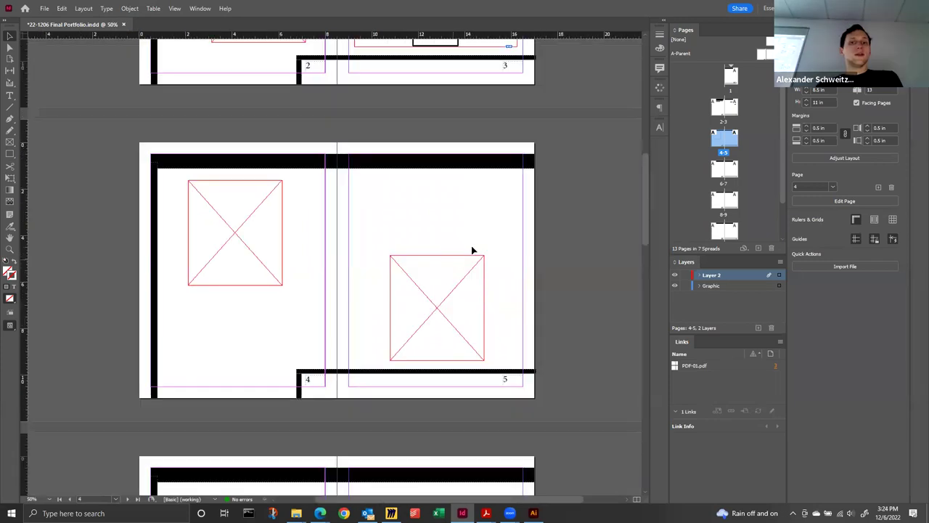
pyautogui.click(440, 282)
pyautogui.press('Delete')
pyautogui.click(214, 223)
pyautogui.press('Delete')
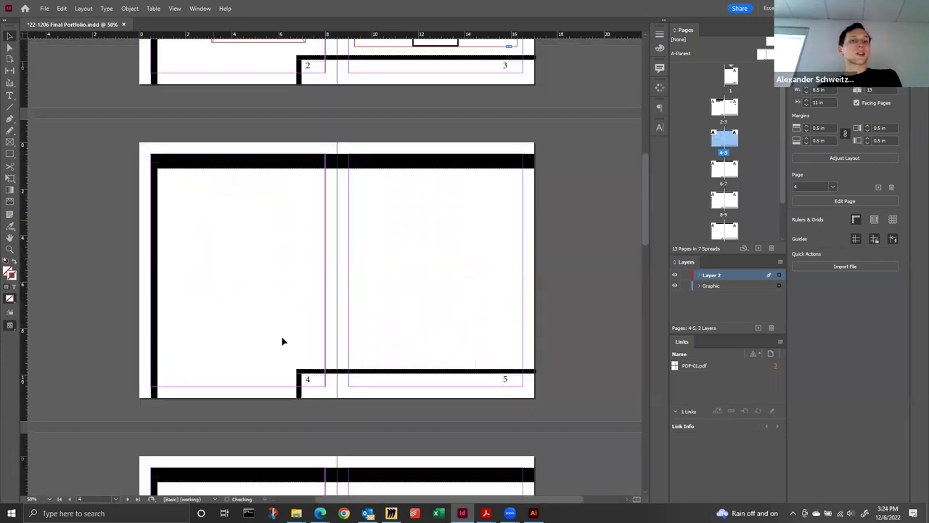
pyautogui.scroll(3, 336, 300)
pyautogui.click(261, 229)
pyautogui.press('Delete')
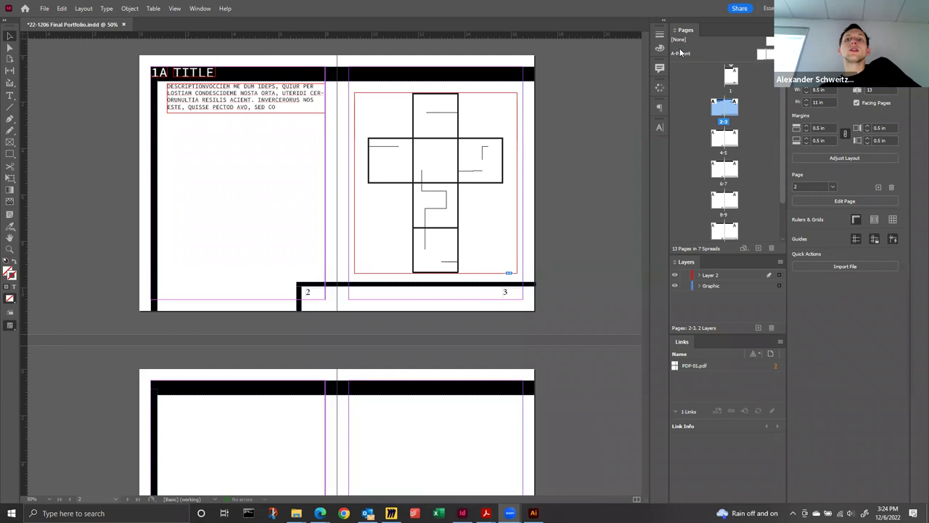
# Step: Open the A-Parent spread and delete the thick black bar across its upper edge
pyautogui.doubleClick(761, 55)
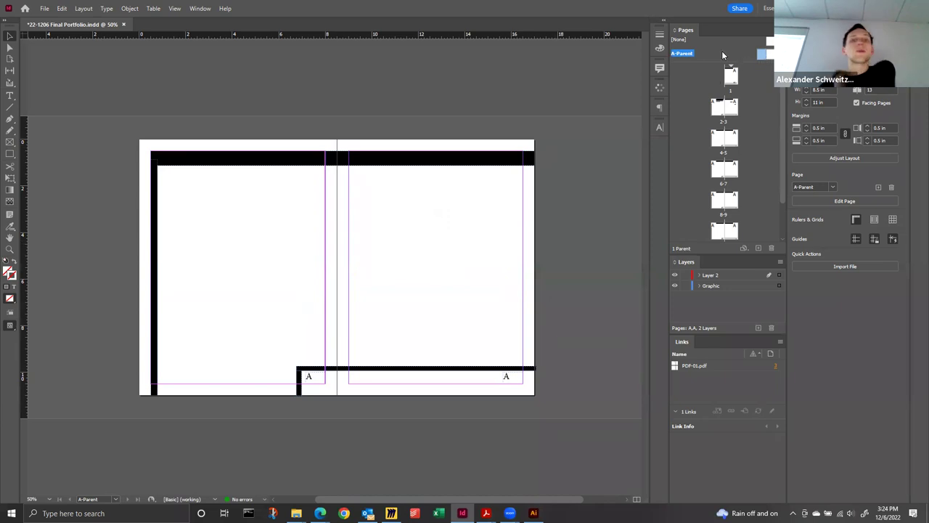
pyautogui.click(288, 166)
pyautogui.press('Delete')
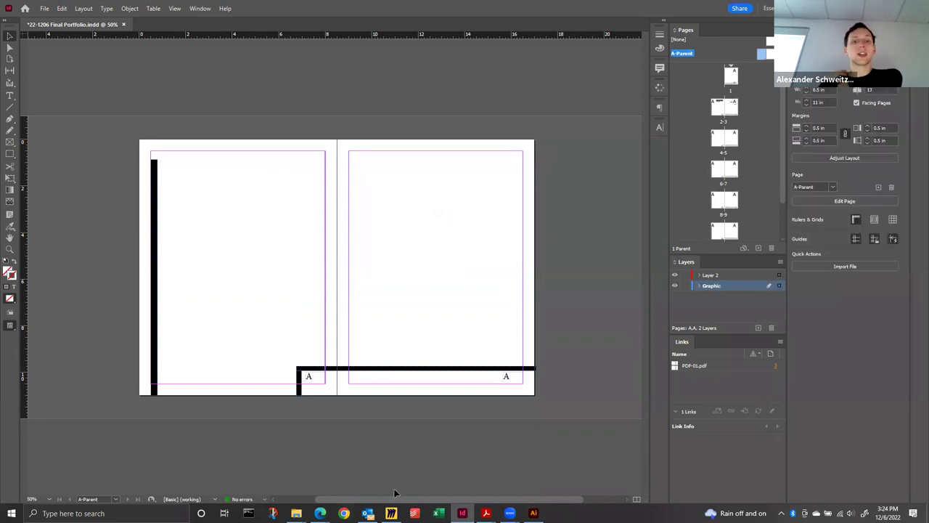
# Step: Place the PNG-01 image from the IN CLASS folder on the left A-Parent page, near its upper outer corner
pyautogui.moveTo(296, 513)
pyautogui.click(317, 477)
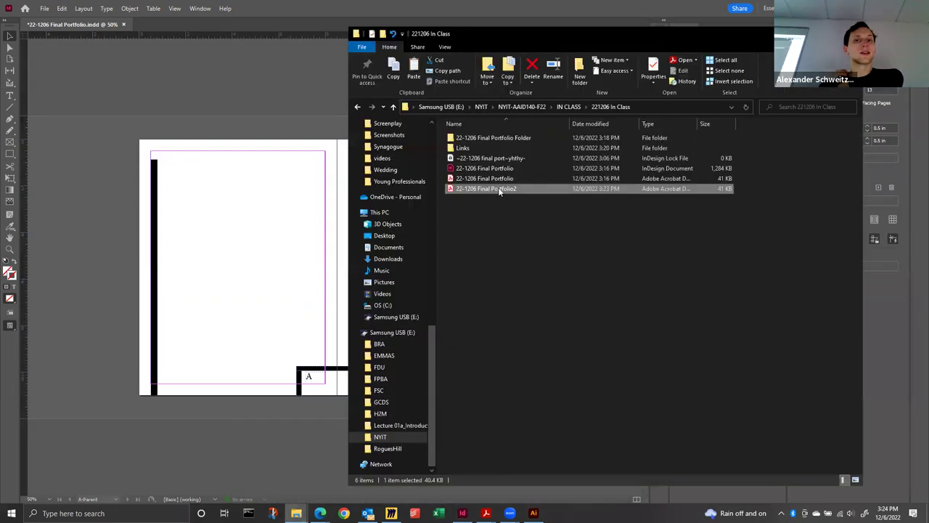
pyautogui.click(569, 107)
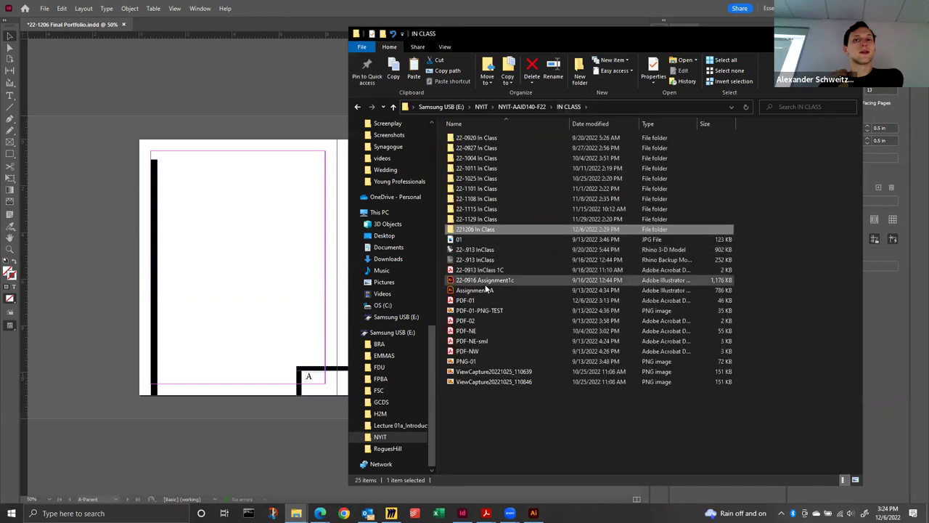
pyautogui.moveTo(466, 361); pyautogui.dragTo(251, 247)
pyautogui.moveTo(355, 302); pyautogui.dragTo(290, 180)
pyautogui.moveTo(377, 114); pyautogui.dragTo(311, 226)
pyautogui.moveTo(181, 369); pyautogui.dragTo(254, 275)
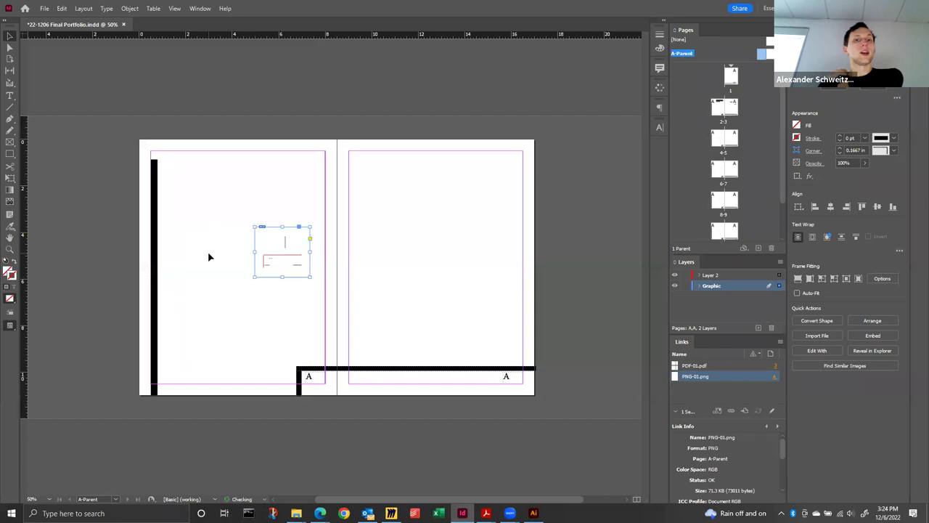
pyautogui.moveTo(284, 234); pyautogui.dragTo(197, 179)
# Step: Draw a rectangle about 3 by 5 in beside the image on the left A-Parent page and give it a 3 pt stroke
pyautogui.click(54, 160)
pyautogui.press('f')
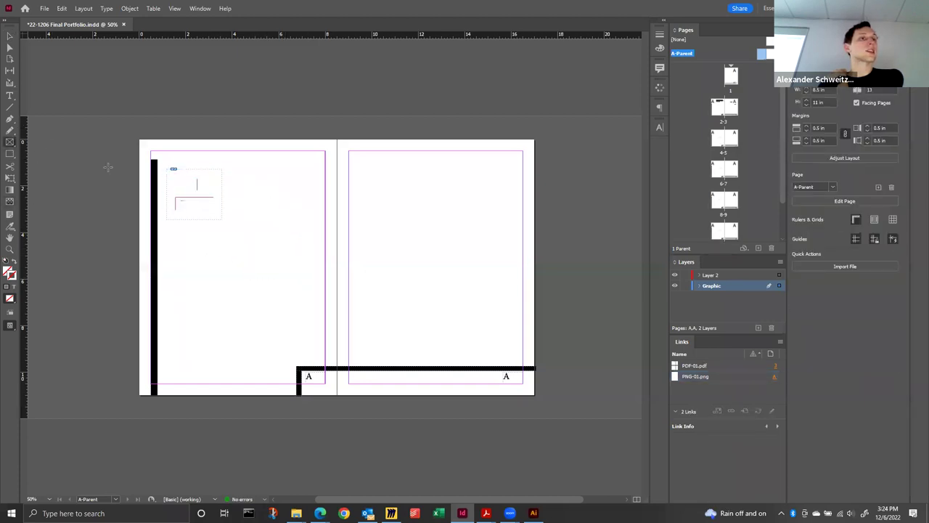
pyautogui.click(9, 153)
pyautogui.moveTo(245, 169)
pyautogui.mouseDown()
pyautogui.moveTo(284, 212)
pyautogui.moveTo(315, 288)
pyautogui.mouseUp()
pyautogui.click(840, 136)
pyautogui.click(840, 136)
pyautogui.click(840, 137)
pyautogui.click(10, 36)
pyautogui.click(327, 189)
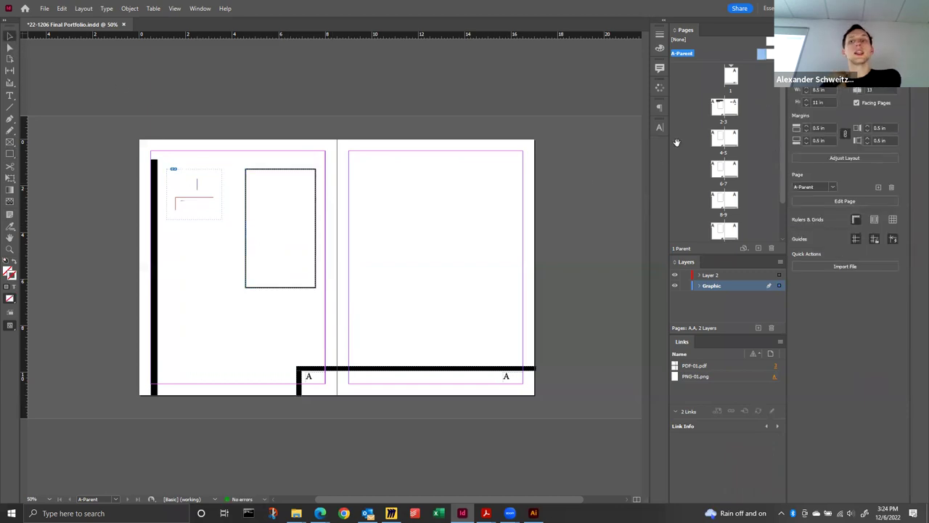
# Step: Copy the rectangle to the lower outer part of the right A-Parent page and place a copy of the PNG-01 image above it
pyautogui.click(273, 172)
pyautogui.hotkey('ctrl', 'v')
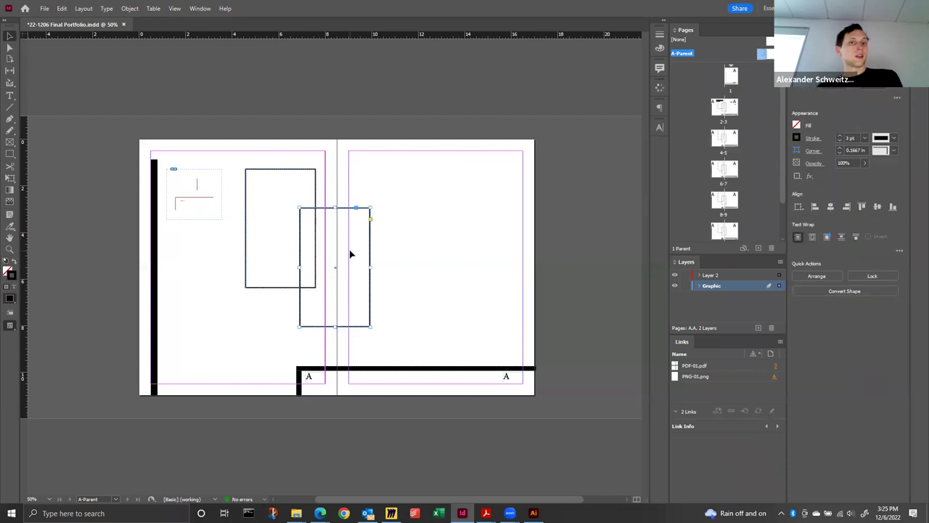
pyautogui.moveTo(371, 255); pyautogui.dragTo(514, 292)
pyautogui.click(191, 190)
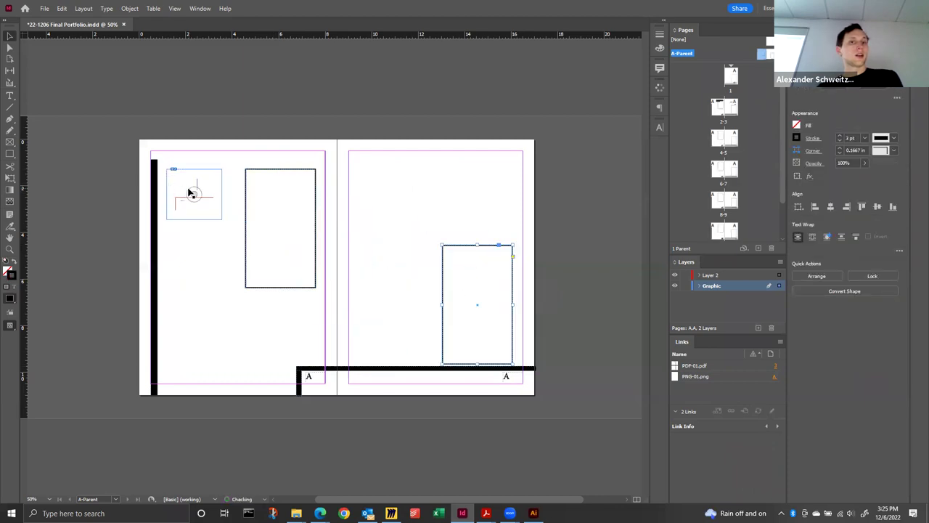
pyautogui.hotkey('ctrl', 'c')
pyautogui.hotkey('ctrl', 'v')
pyautogui.moveTo(335, 254); pyautogui.dragTo(475, 199)
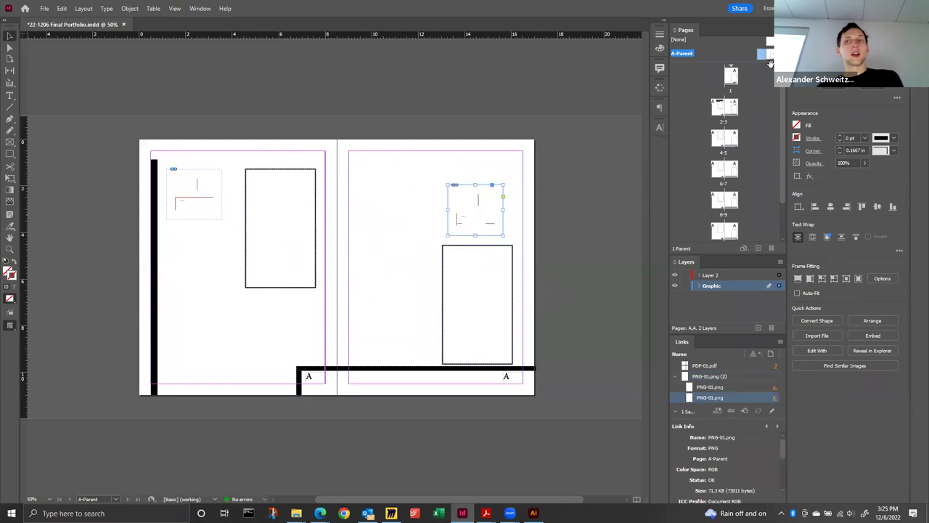
# Step: Check how the A-Parent rectangles and images appear on page 1 and the 2-3 spread
pyautogui.doubleClick(731, 82)
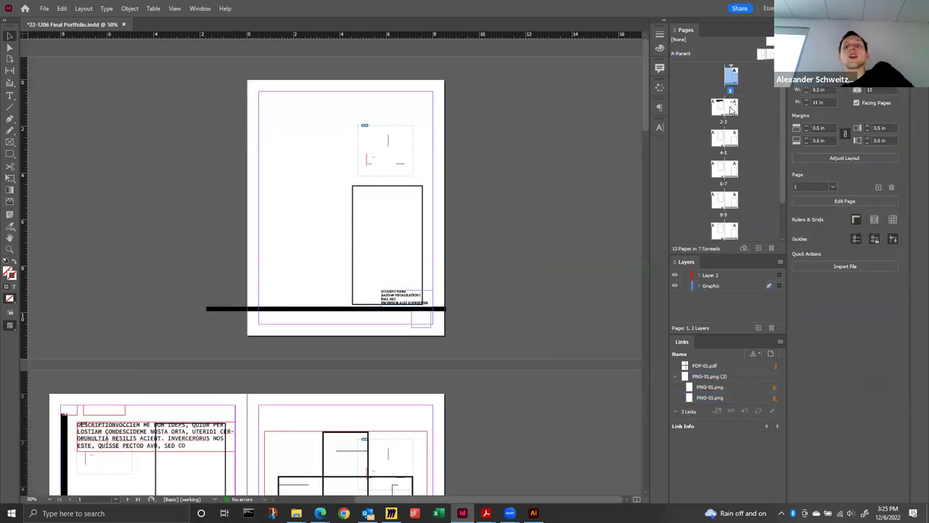
pyautogui.doubleClick(731, 109)
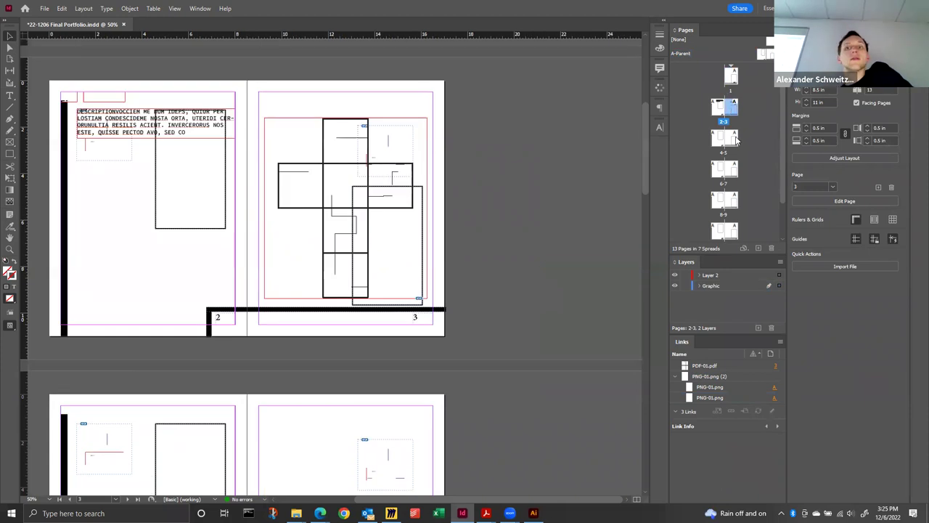
# Step: Check how the A-Parent items repeat on the 4-5 spread and page 2, comparing them with the parent spread
pyautogui.doubleClick(735, 138)
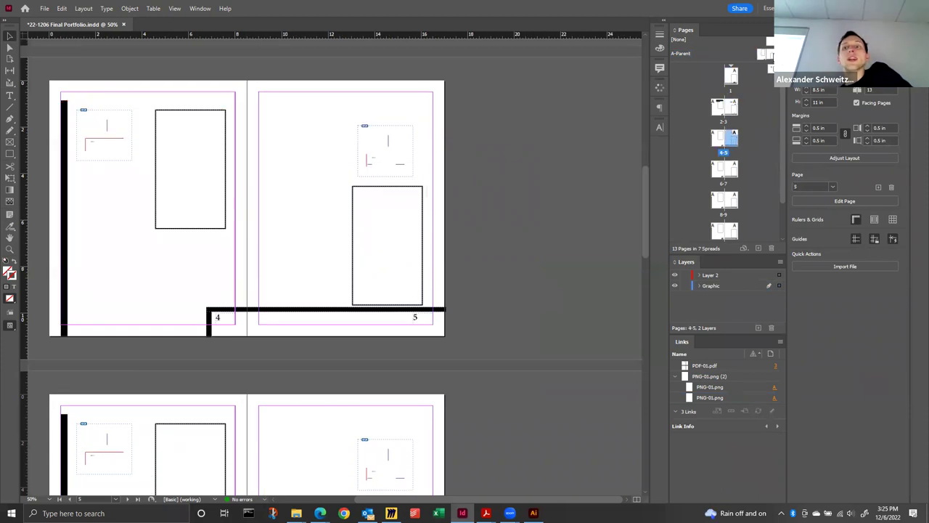
pyautogui.scroll(2, 625, 158)
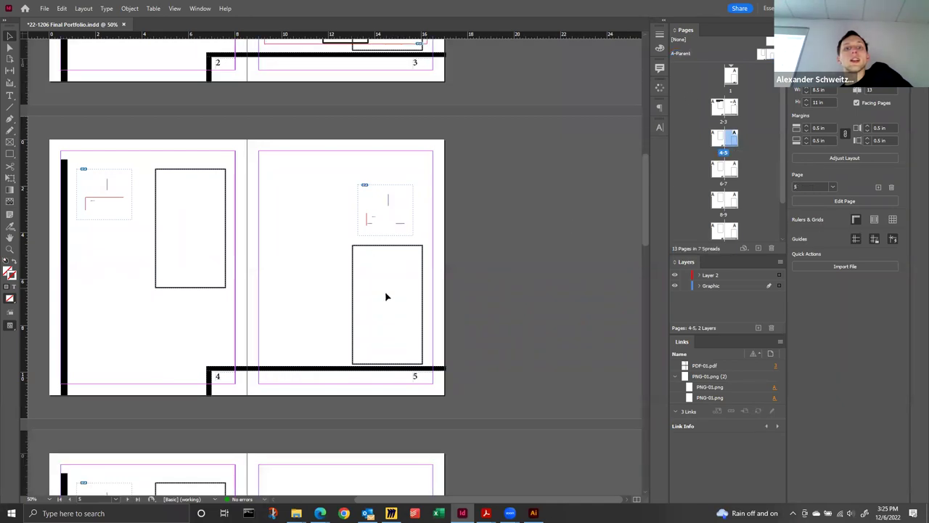
pyautogui.doubleClick(760, 55)
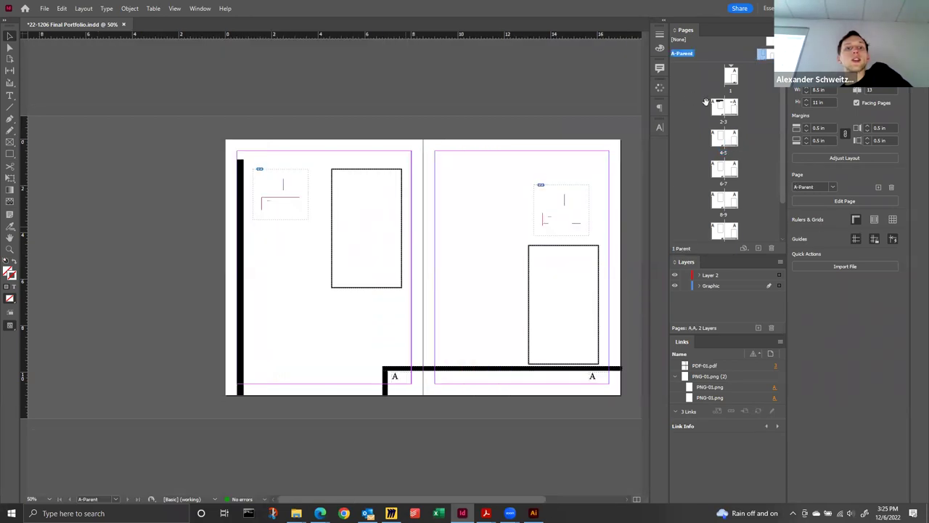
pyautogui.doubleClick(721, 114)
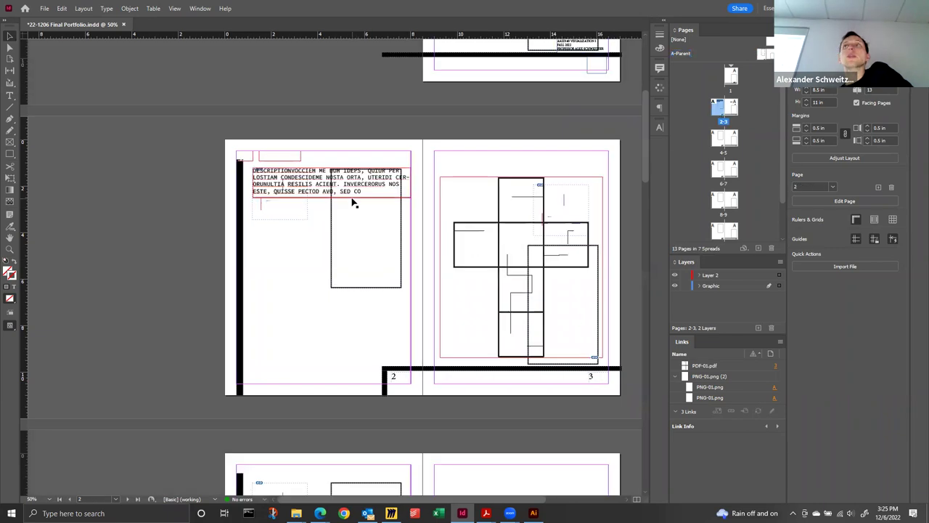
# Step: On the A-Parent spread, reshape the horizontal black bar into a block about 2.25 in square and the tall bar to about 6 by 1 in
pyautogui.doubleClick(763, 55)
pyautogui.click(431, 369)
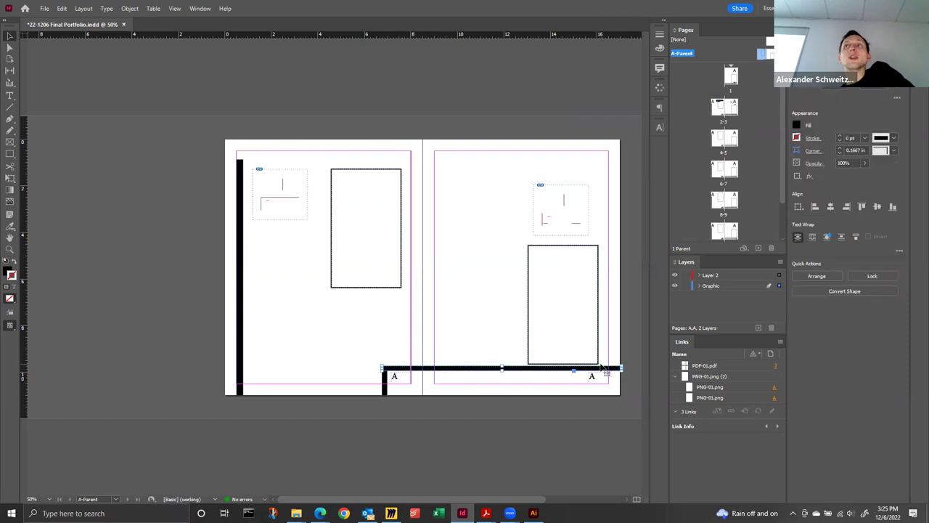
pyautogui.moveTo(622, 369); pyautogui.dragTo(435, 313)
pyautogui.click(473, 255)
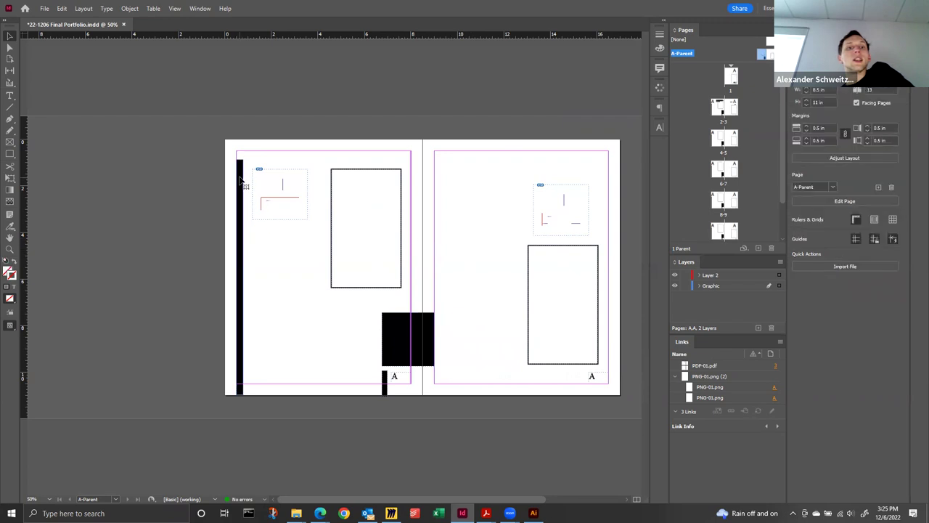
pyautogui.click(240, 168)
pyautogui.moveTo(243, 159); pyautogui.dragTo(373, 370)
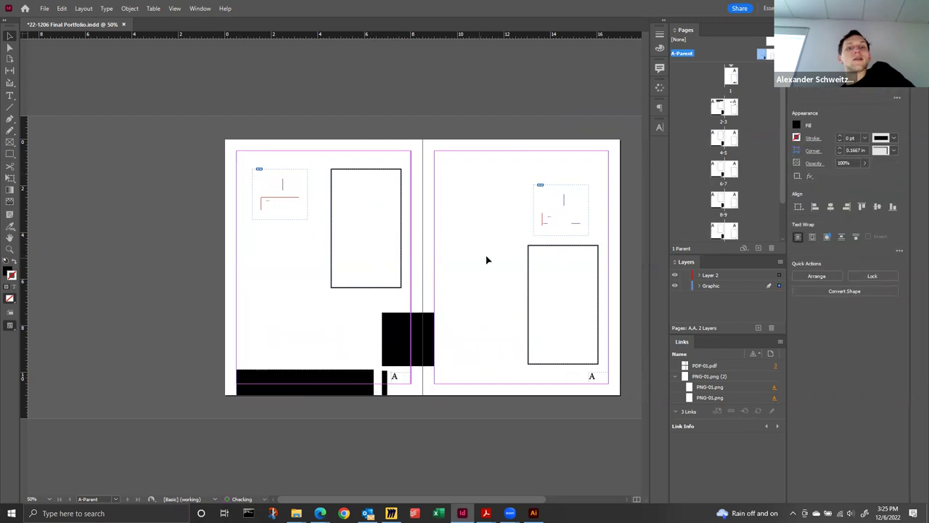
pyautogui.click(487, 259)
# Step: Check how the reshaped black bars appear on the 2-3 spread and page 1
pyautogui.doubleClick(726, 108)
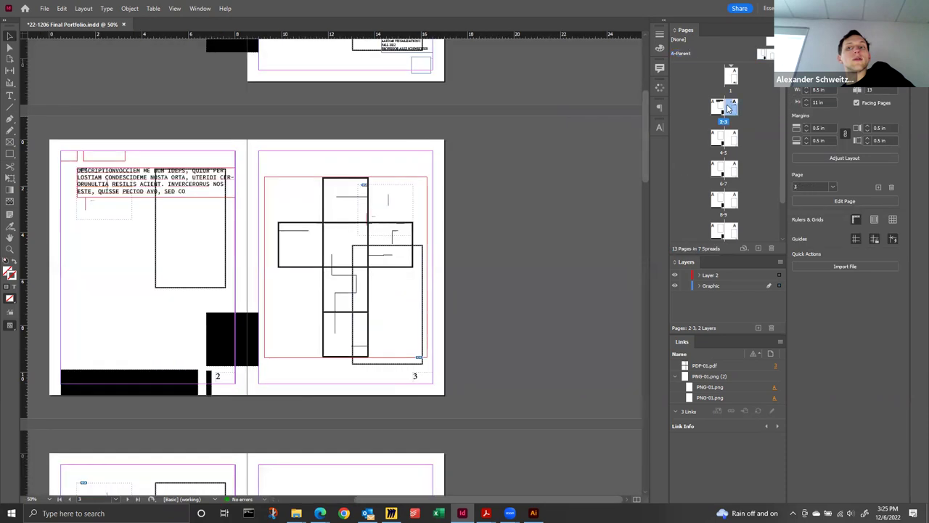
pyautogui.doubleClick(717, 109)
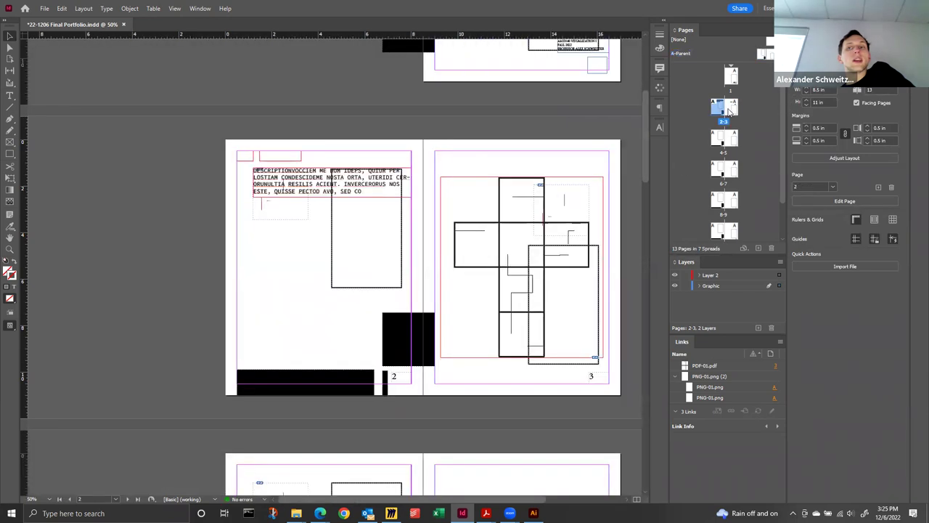
pyautogui.doubleClick(731, 110)
pyautogui.click(731, 74)
pyautogui.doubleClick(731, 75)
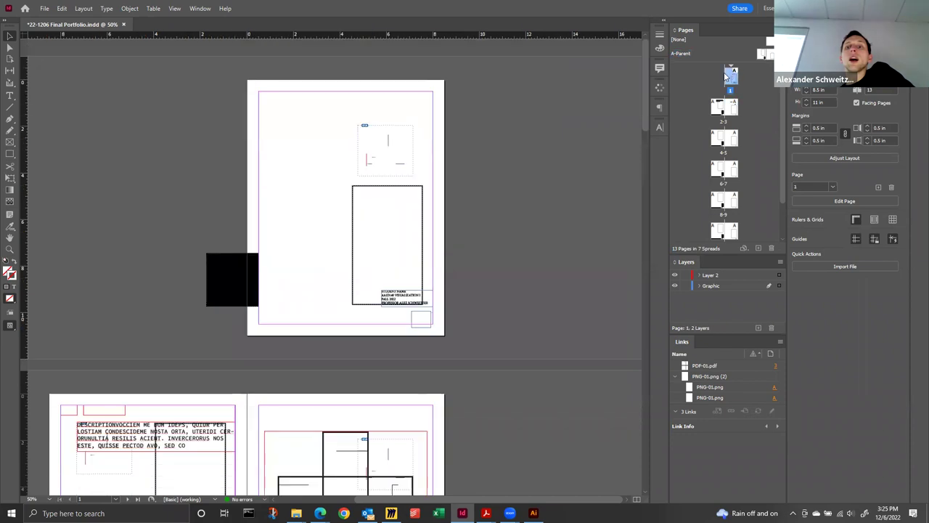
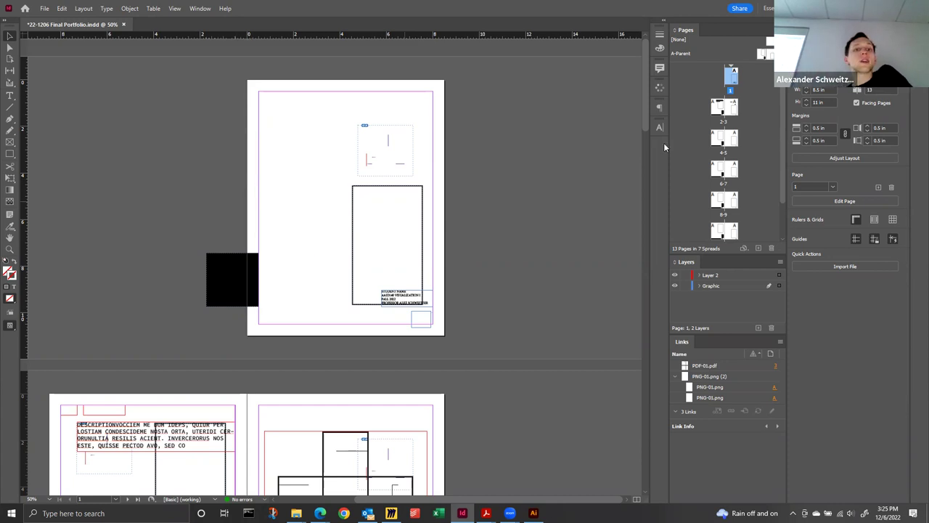
# Step: Set all four page margins to 0.25 in and check them on the following spreads
pyautogui.hotkey('ctrl', '0')
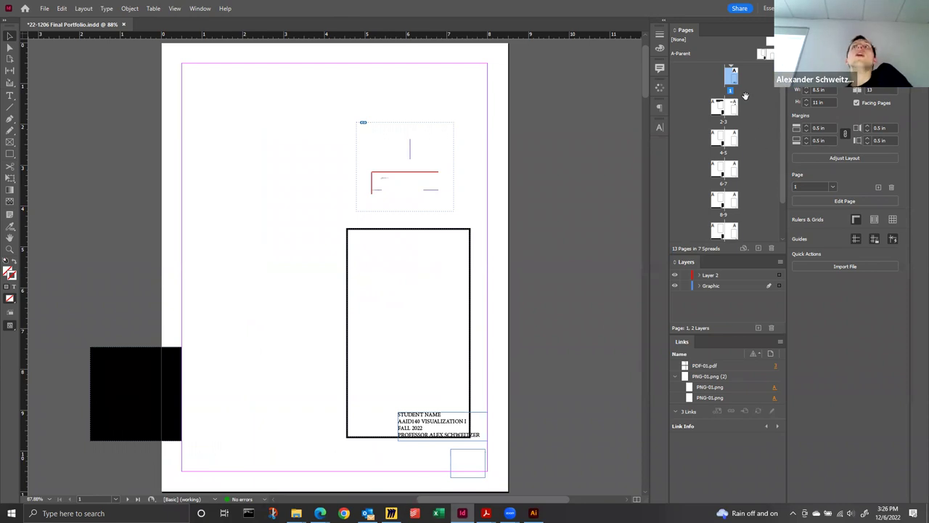
pyautogui.click(830, 127)
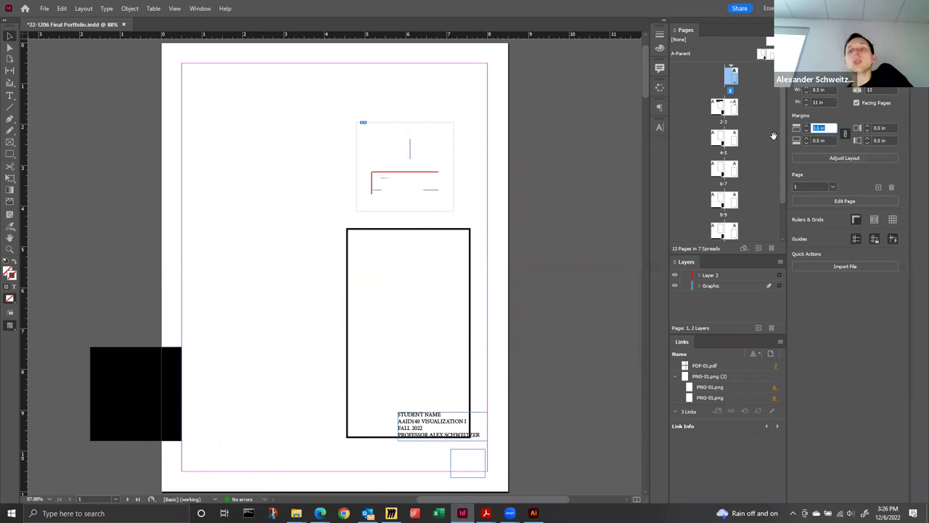
pyautogui.press('Return')
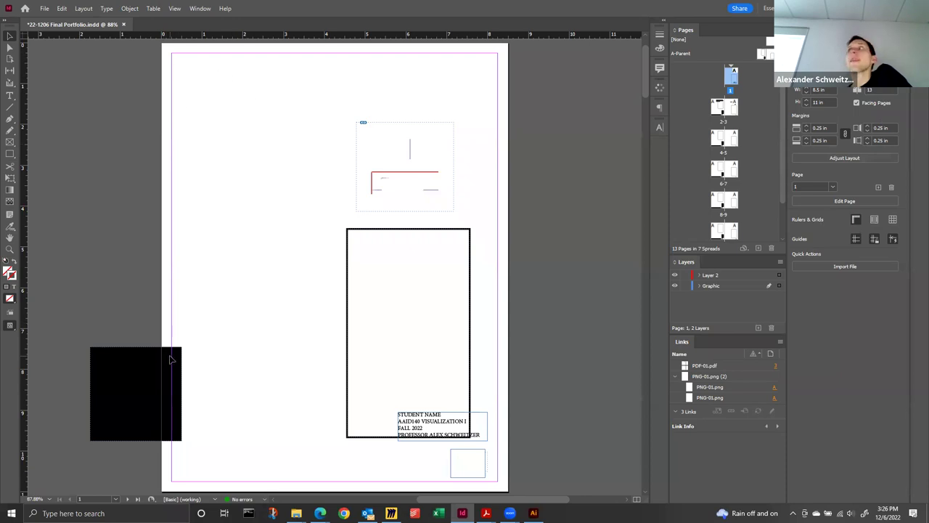
pyautogui.scroll(-15, 242, 414)
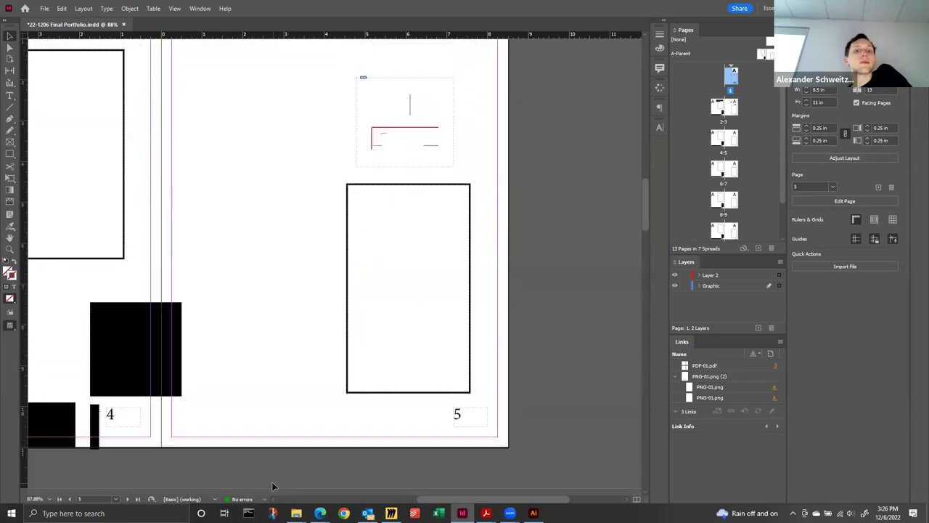
pyautogui.scroll(5, 273, 485)
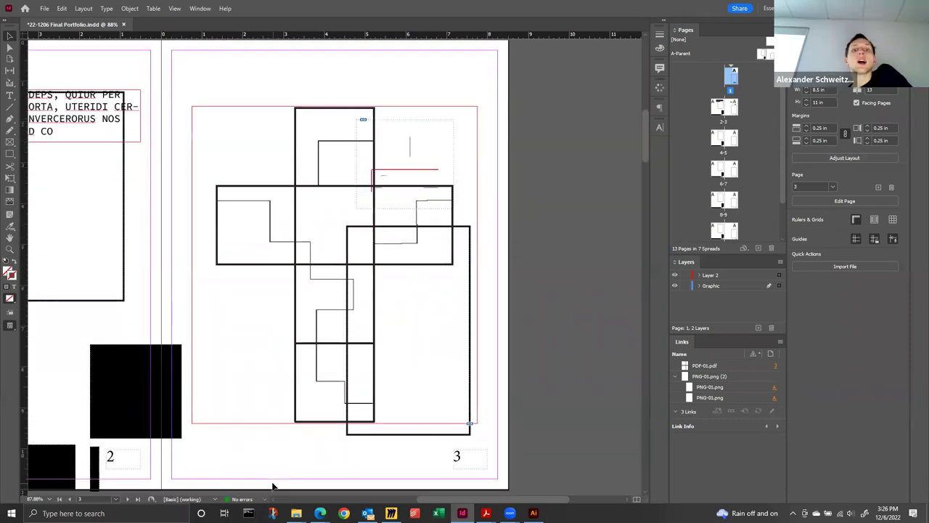
pyautogui.scroll(1, 273, 485)
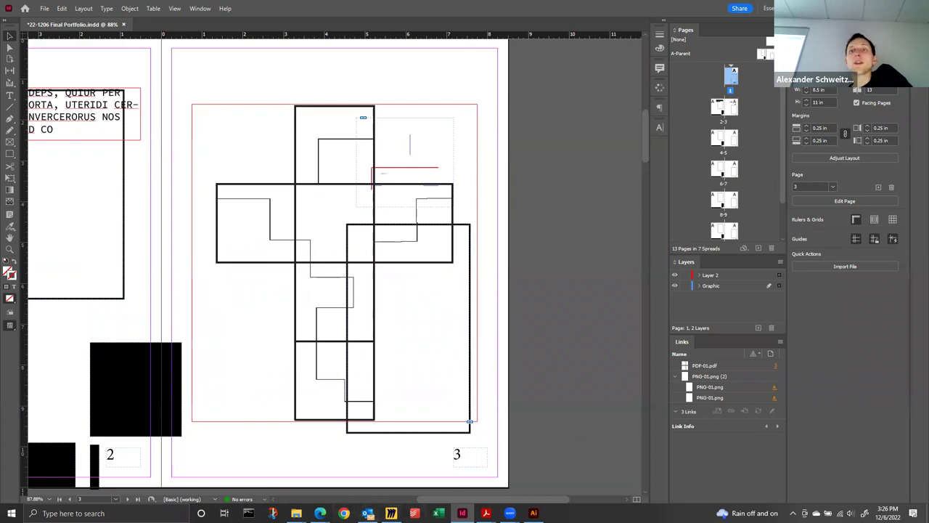
# Step: Select the whole description text on page 2 and apply the Noto Color Emoji SVG font
pyautogui.click(78, 104)
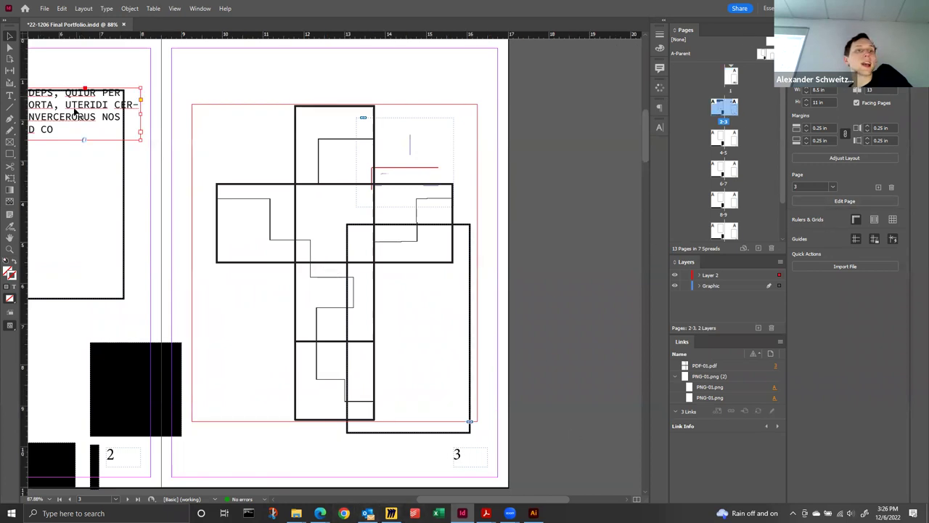
pyautogui.moveTo(455, 499); pyautogui.dragTo(353, 499)
pyautogui.doubleClick(352, 107)
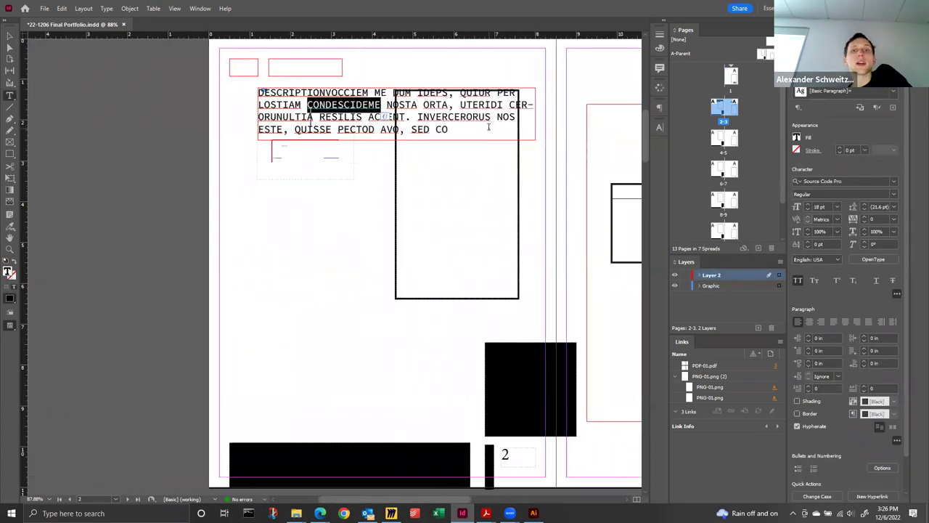
pyautogui.hotkey('ctrl', 'a')
pyautogui.click(198, 199)
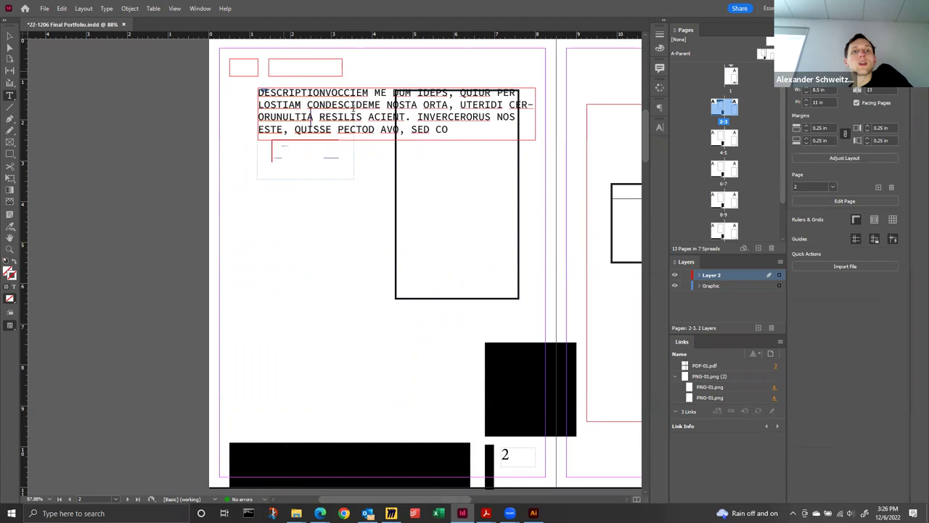
pyautogui.moveTo(478, 128); pyautogui.dragTo(259, 92)
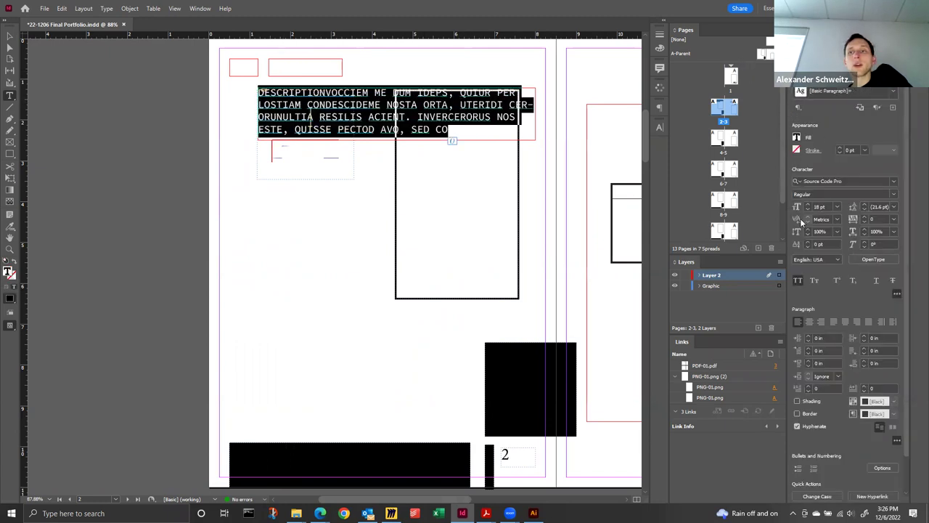
pyautogui.click(894, 181)
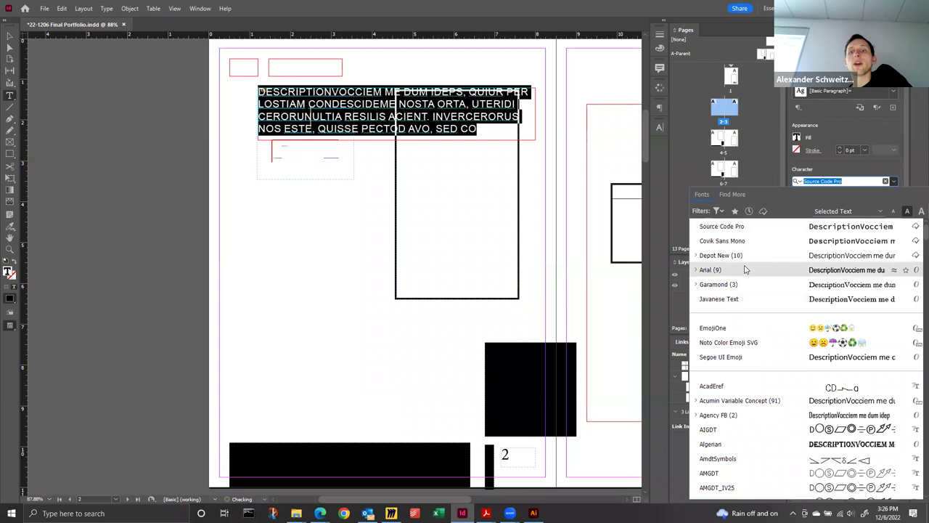
pyautogui.click(728, 342)
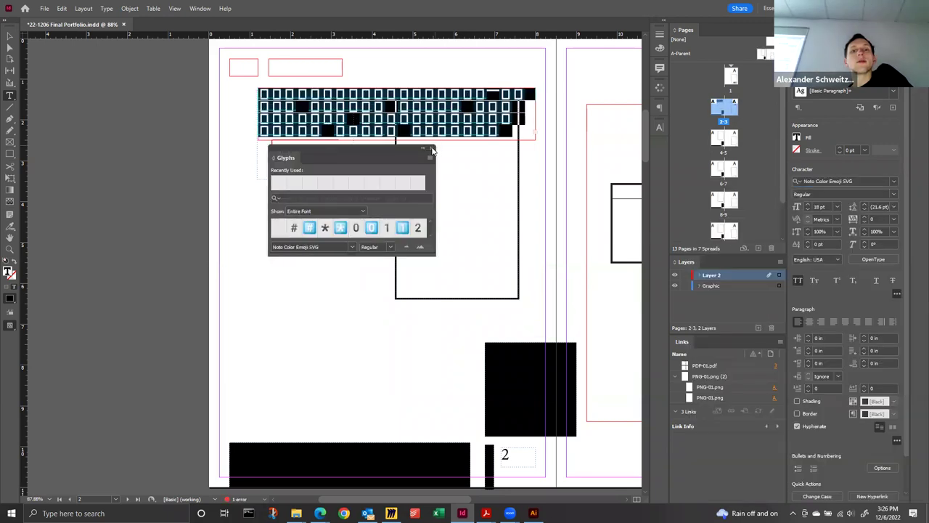
pyautogui.click(430, 149)
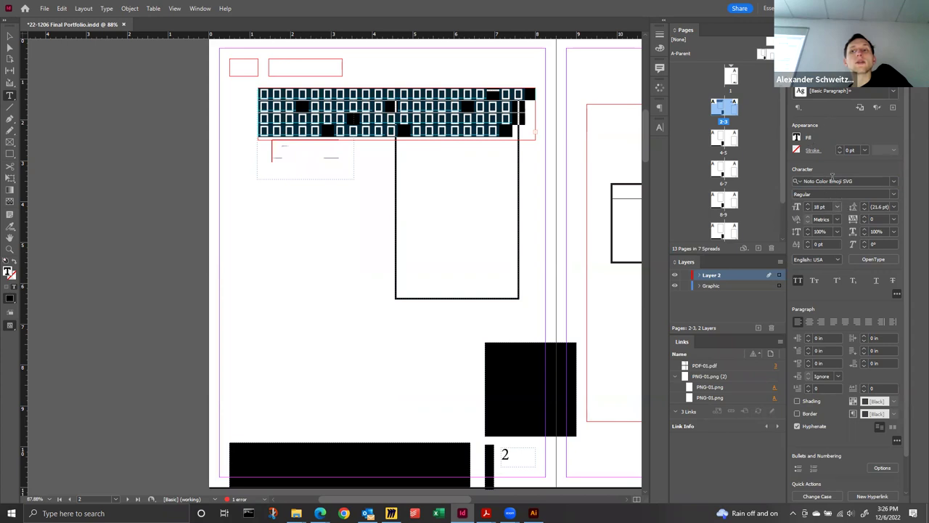
# Step: Browse the additional Adobe fonts available for activation, previewing them on the selected description text
pyautogui.click(895, 183)
pyautogui.click(894, 181)
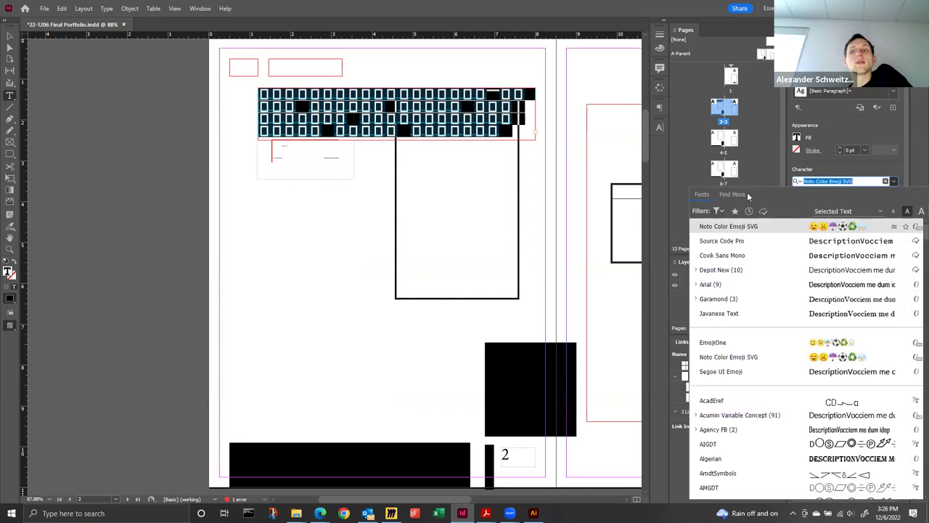
pyautogui.click(733, 194)
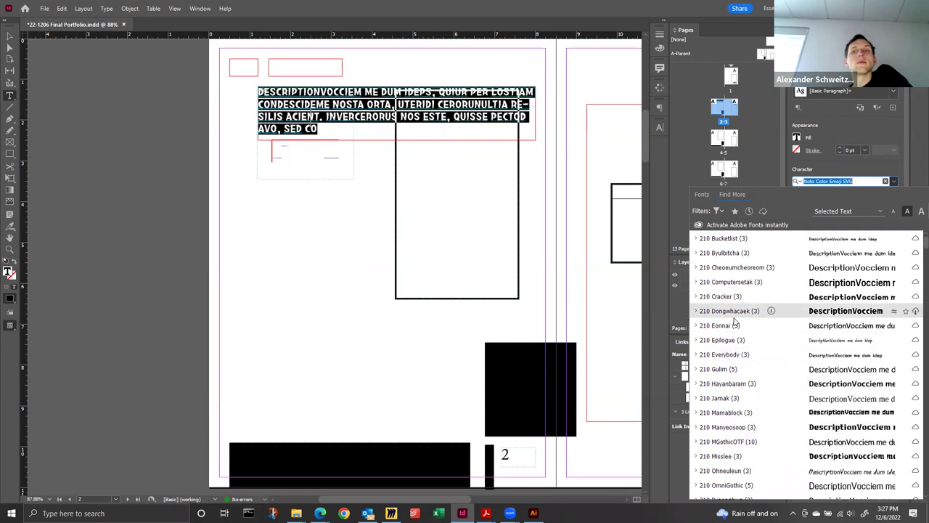
pyautogui.scroll(-3, 755, 370)
pyautogui.scroll(-7, 755, 371)
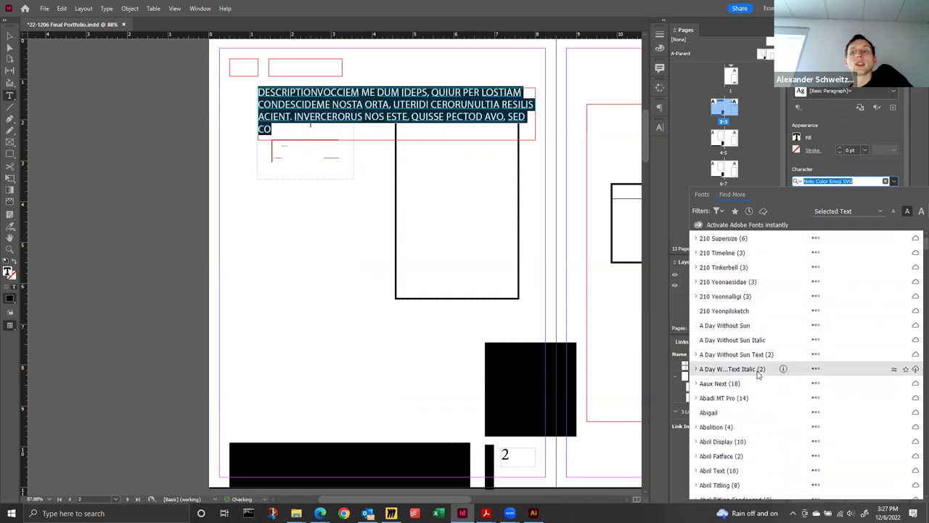
pyautogui.scroll(-20, 835, 436)
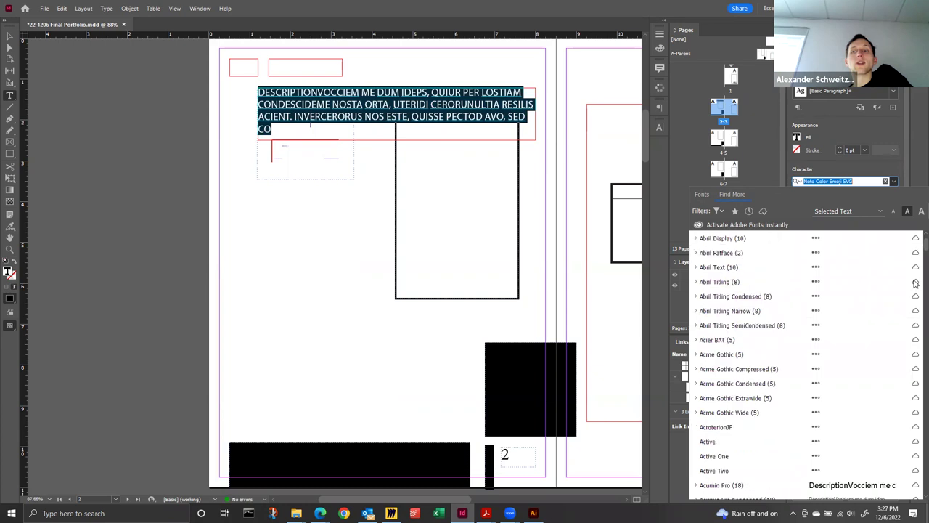
# Step: Filter the fonts to active Adobe Fonts and apply Audrielle No 1 to the description text
pyautogui.click(709, 198)
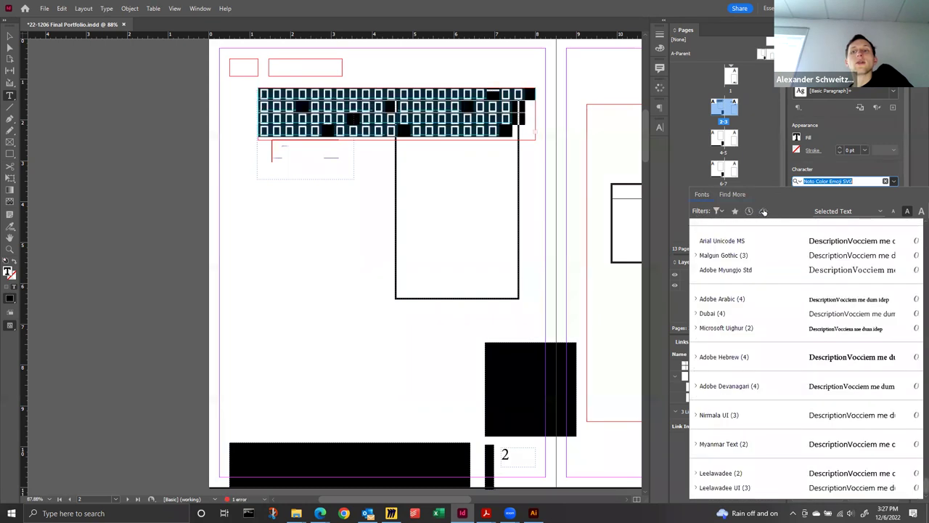
pyautogui.click(763, 211)
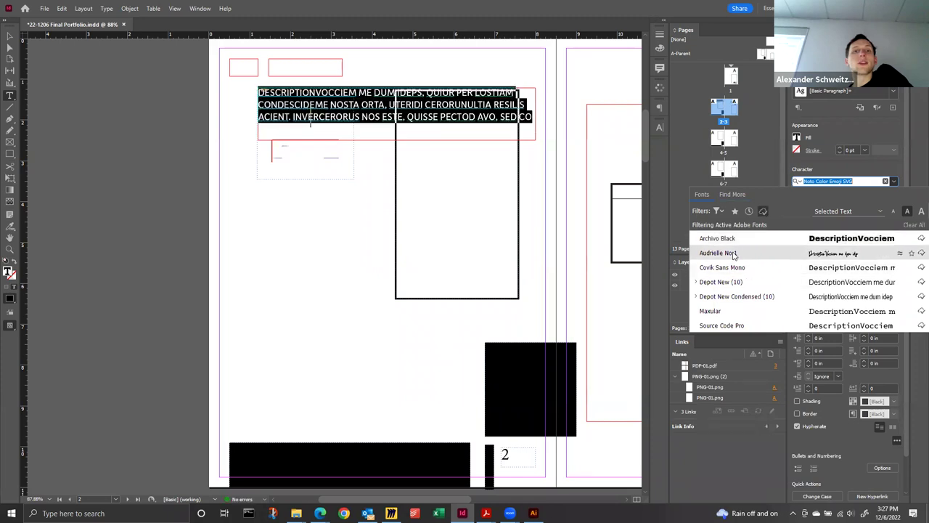
pyautogui.click(718, 252)
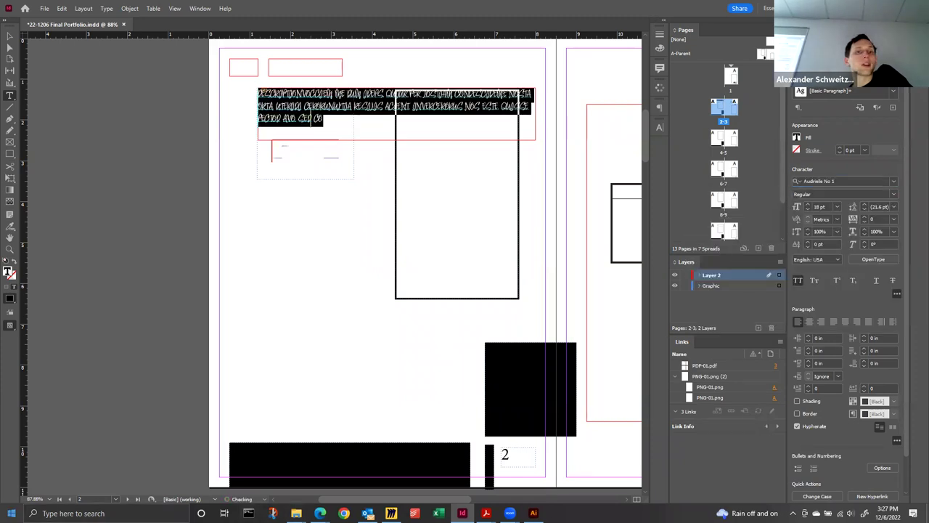
# Step: Launch the Adobe Creative Cloud app and bring up the PDF-01.pdf drawing in Illustrator
pyautogui.press('super')
pyautogui.write('crea')
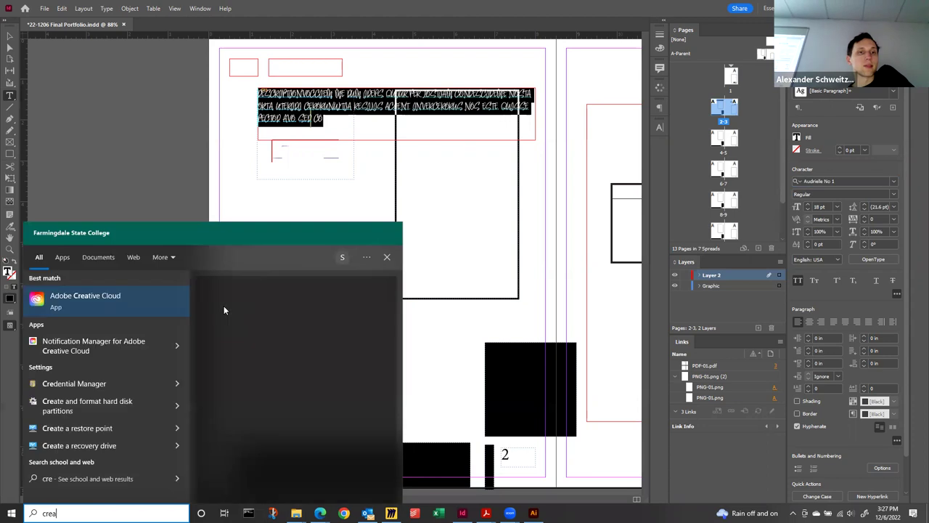
pyautogui.press('Return')
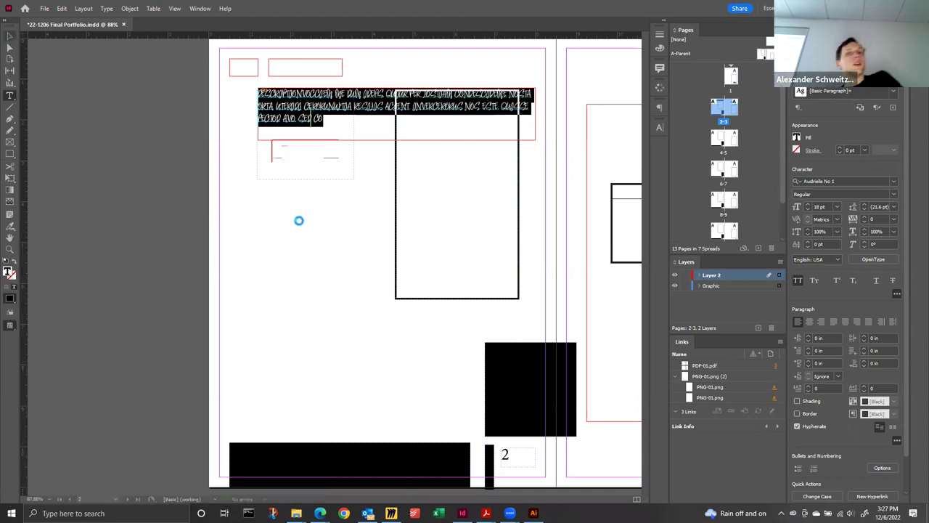
pyautogui.click(292, 120)
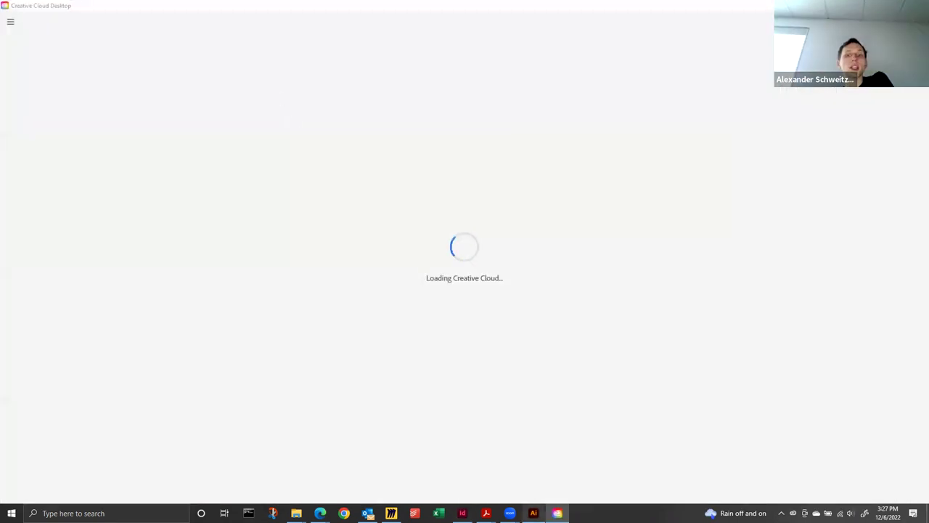
pyautogui.click(534, 512)
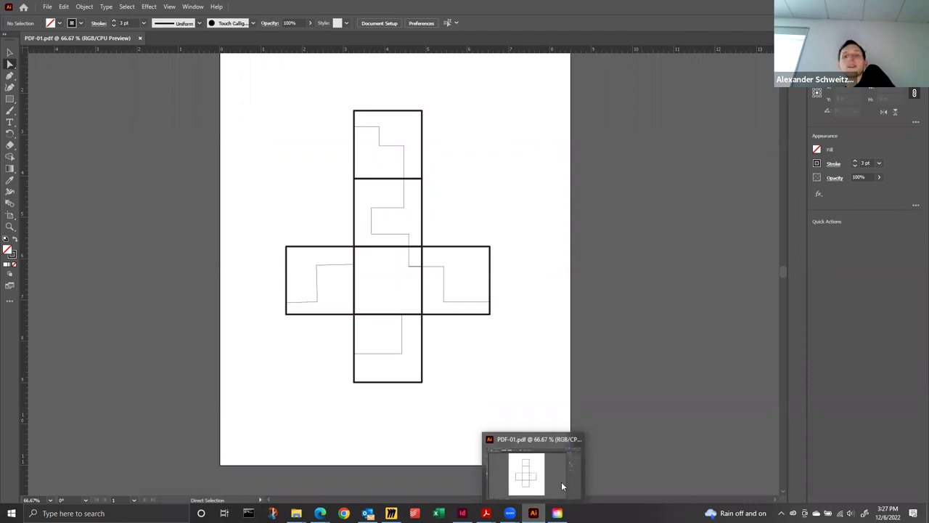
# Step: Switch to Creative Cloud Desktop and view the active Adobe fonts under font management
pyautogui.click(556, 512)
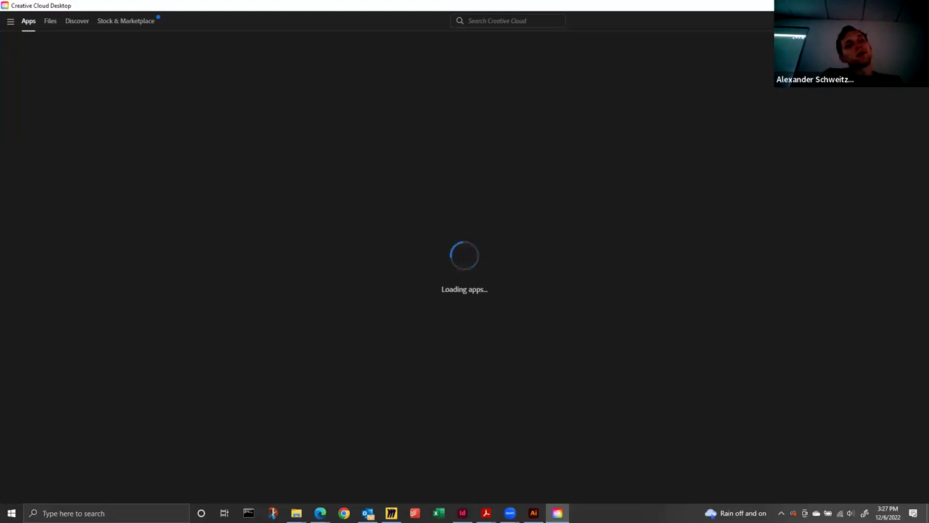
pyautogui.click(534, 513)
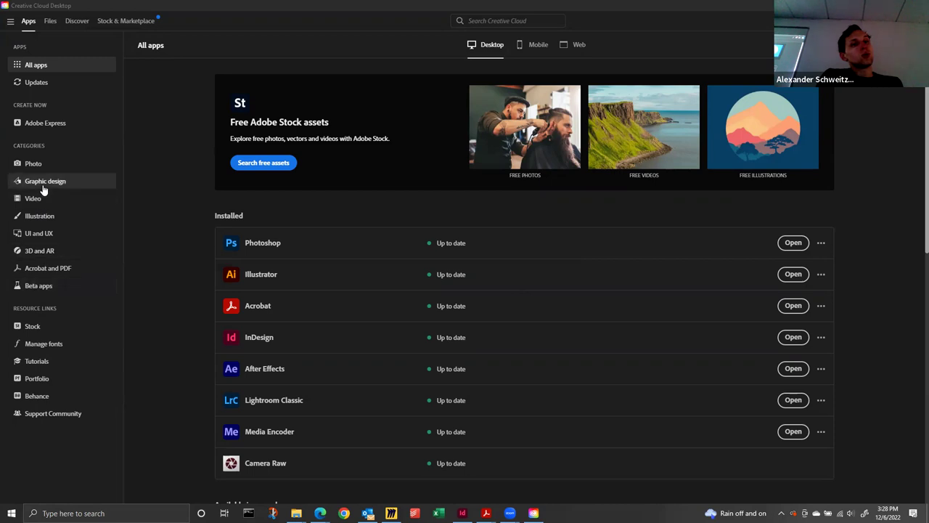
pyautogui.click(46, 344)
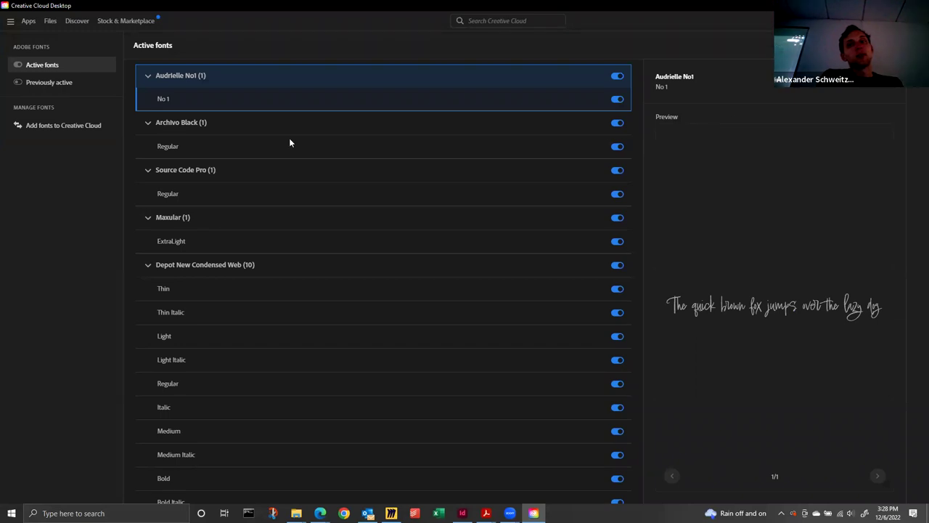
# Step: Try to load the Adobe web page in the browser, refreshing it after the interrupted connection
pyautogui.press('Down')
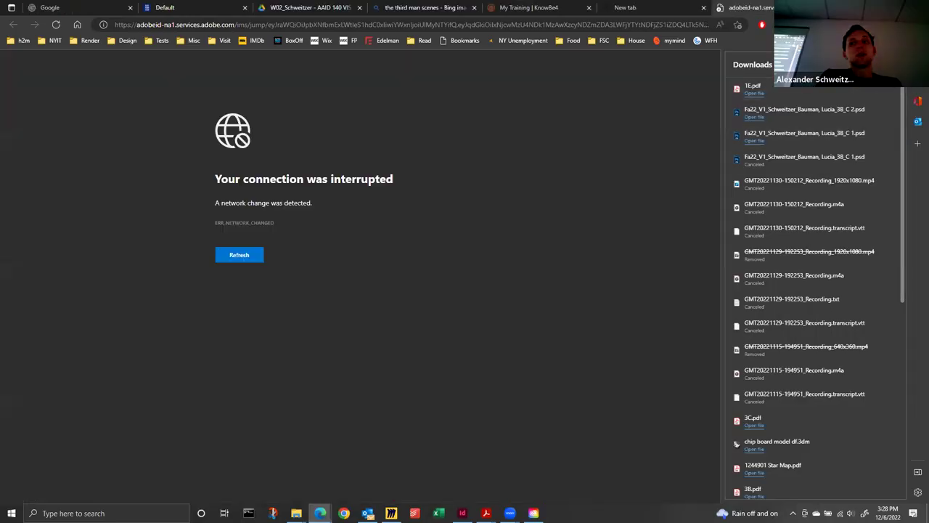
pyautogui.click(331, 255)
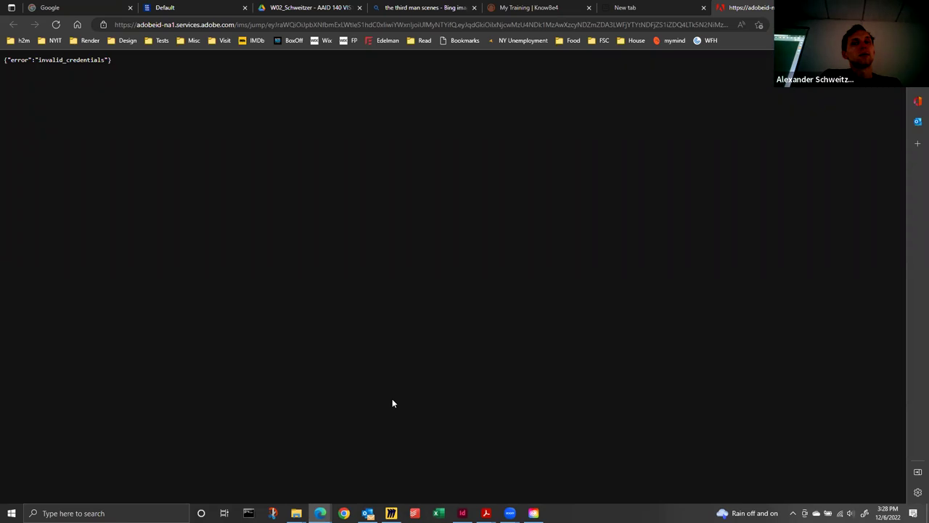
pyautogui.click(56, 27)
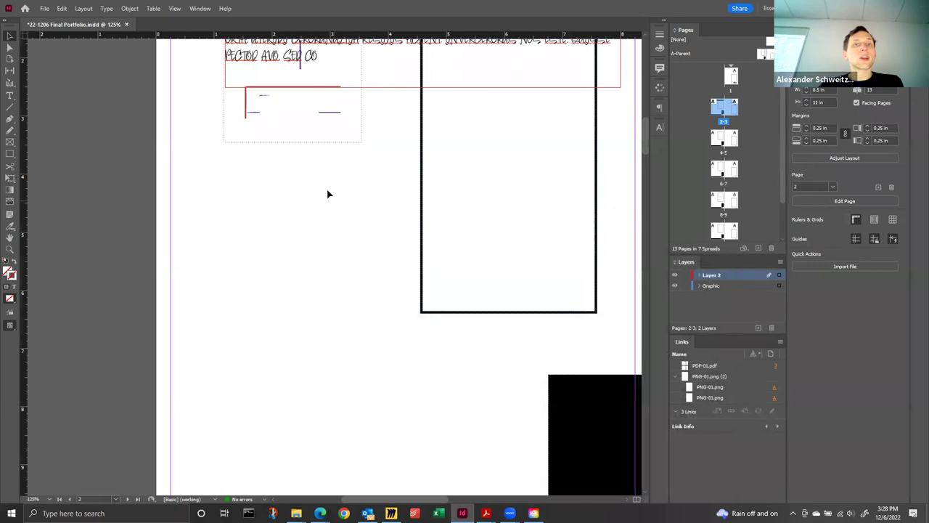
# Step: Apply the Covik Sans Mono font to the whole description text on page 2 in InDesign
pyautogui.scroll(4, 328, 194)
pyautogui.doubleClick(318, 207)
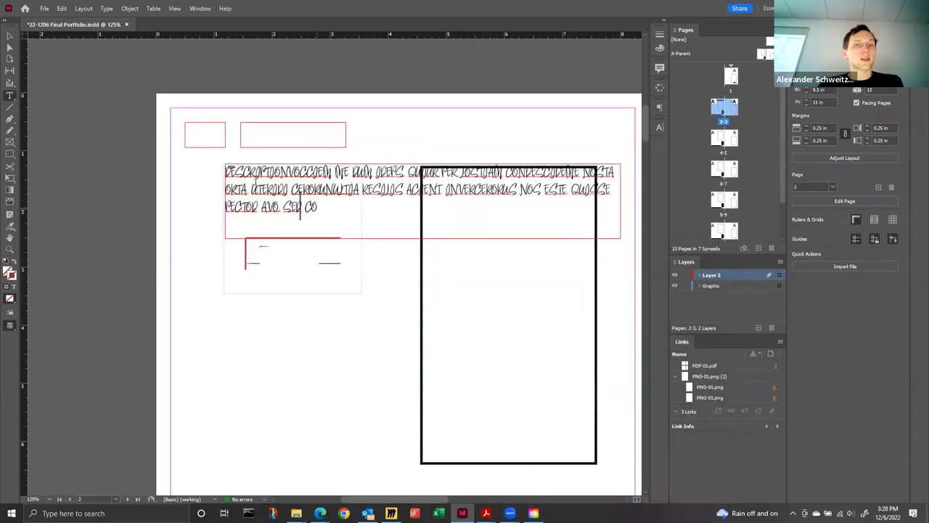
pyautogui.hotkey('ctrl', 'a')
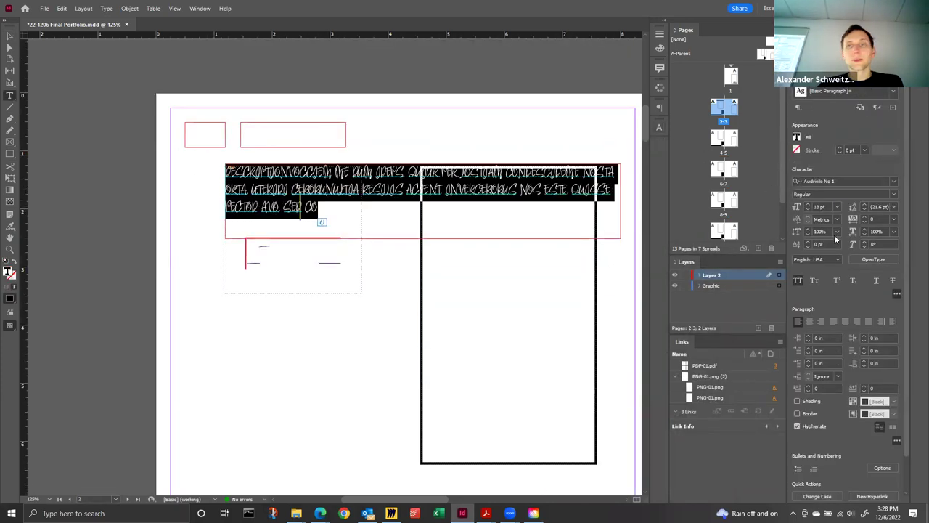
pyautogui.click(893, 181)
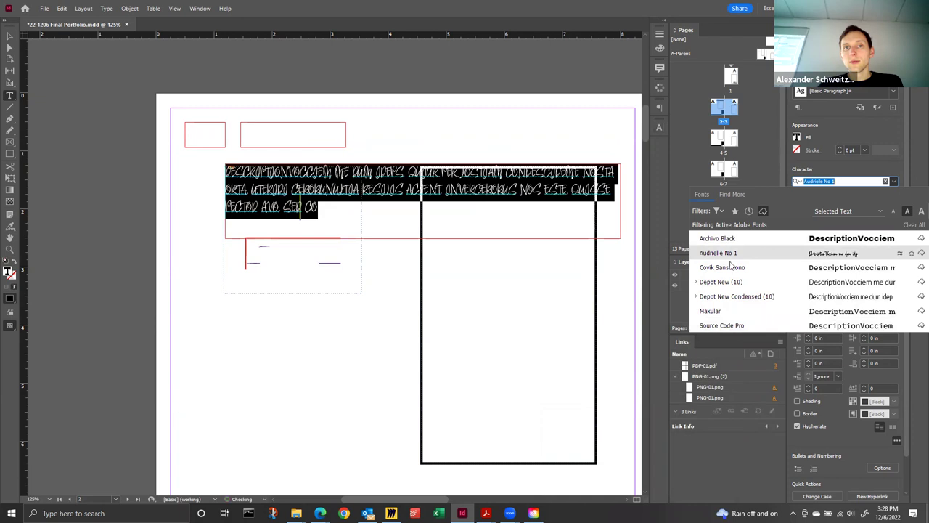
pyautogui.click(722, 267)
pyautogui.click(9, 35)
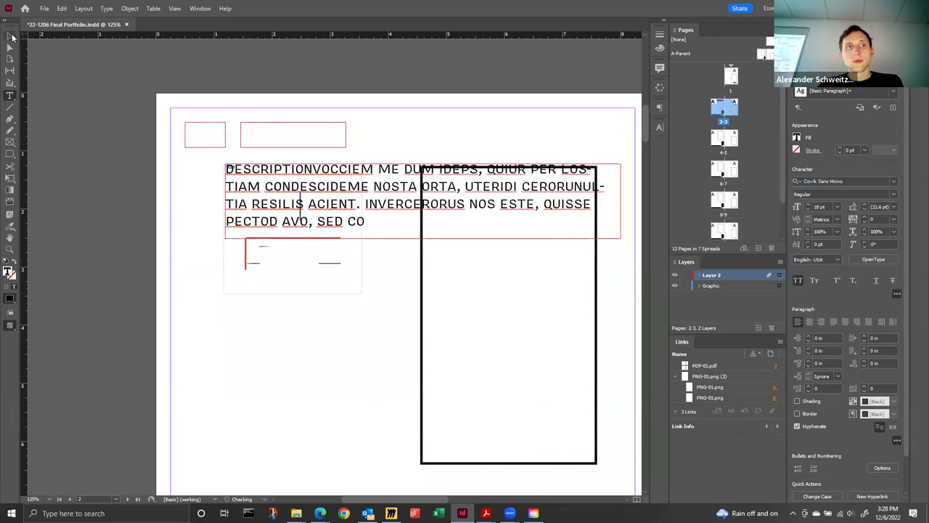
pyautogui.click(172, 318)
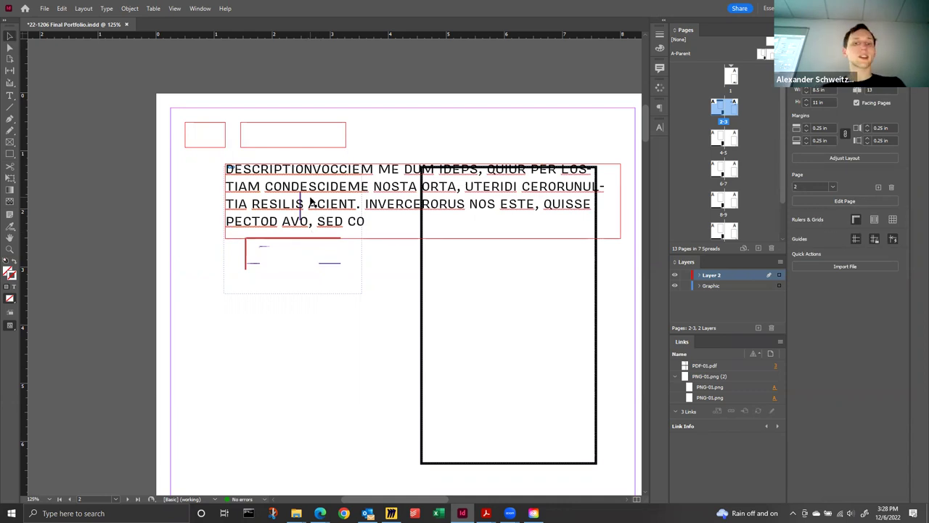
# Step: Go to page 4 and add a text frame about 6.8 by 5.4 in across its upper half, reading 3A
pyautogui.scroll(-5, 408, 326)
pyautogui.scroll(1, 401, 463)
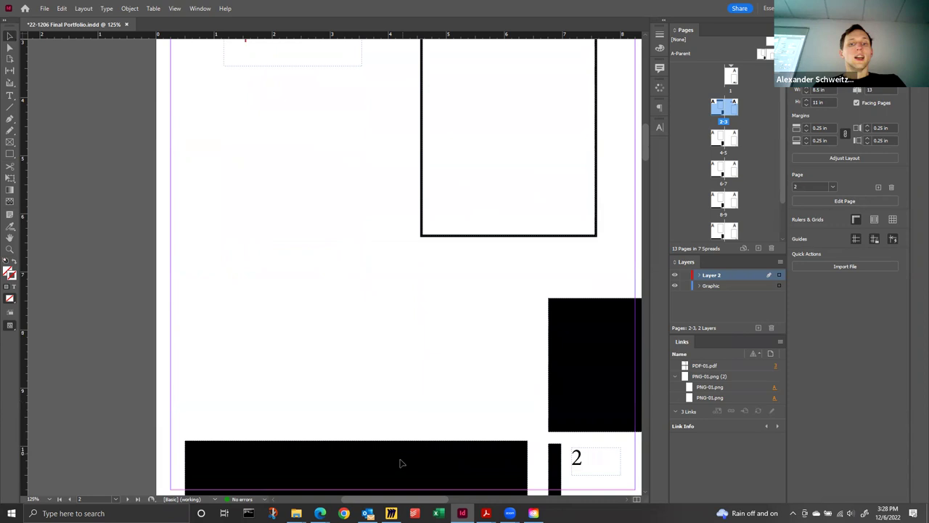
pyautogui.moveTo(370, 513)
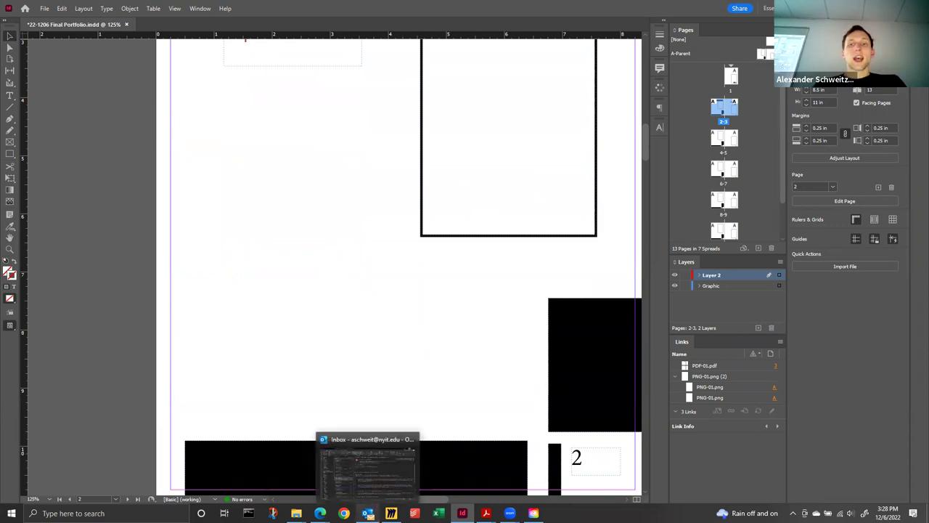
pyautogui.doubleClick(728, 138)
pyautogui.doubleClick(728, 108)
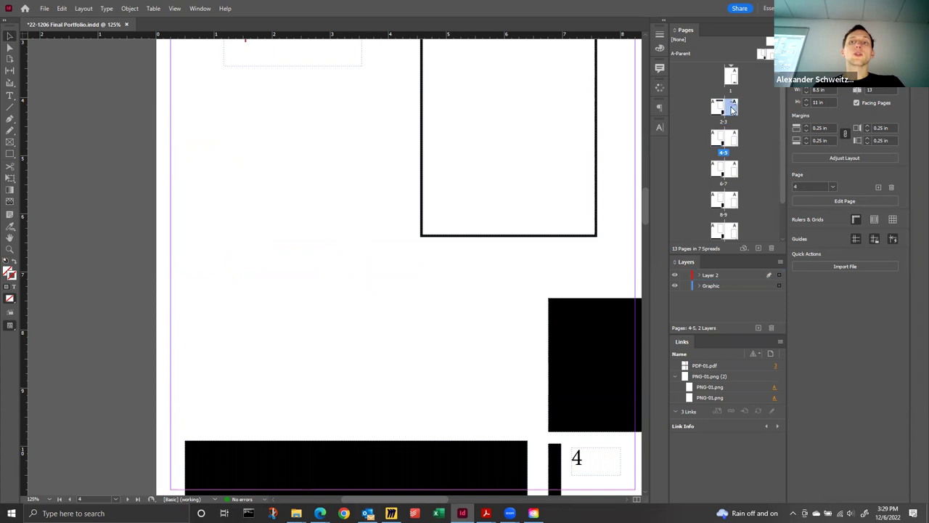
pyautogui.doubleClick(723, 138)
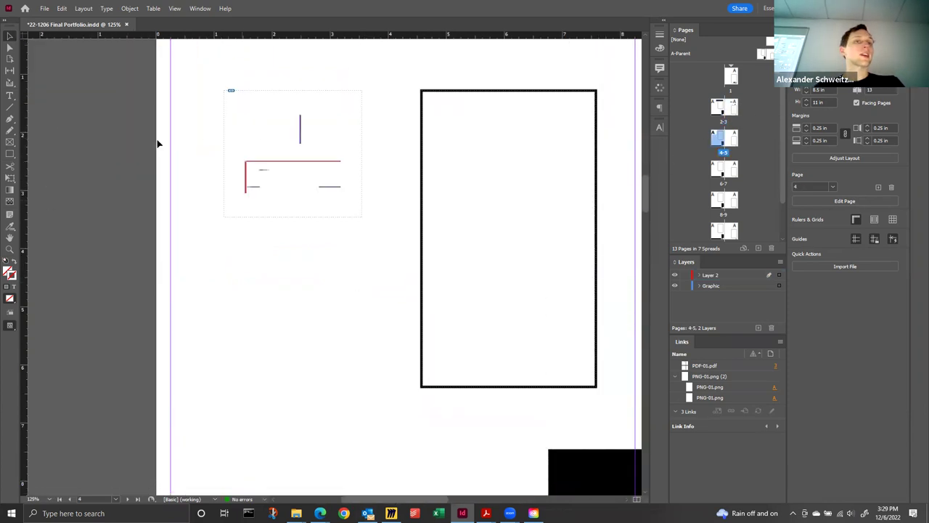
pyautogui.click(10, 95)
pyautogui.moveTo(216, 62); pyautogui.dragTo(613, 373)
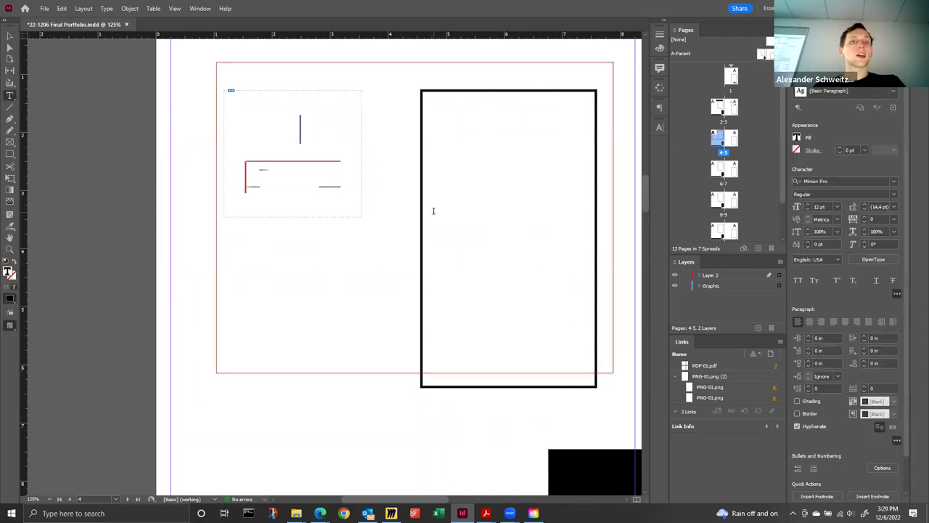
pyautogui.write('3A')
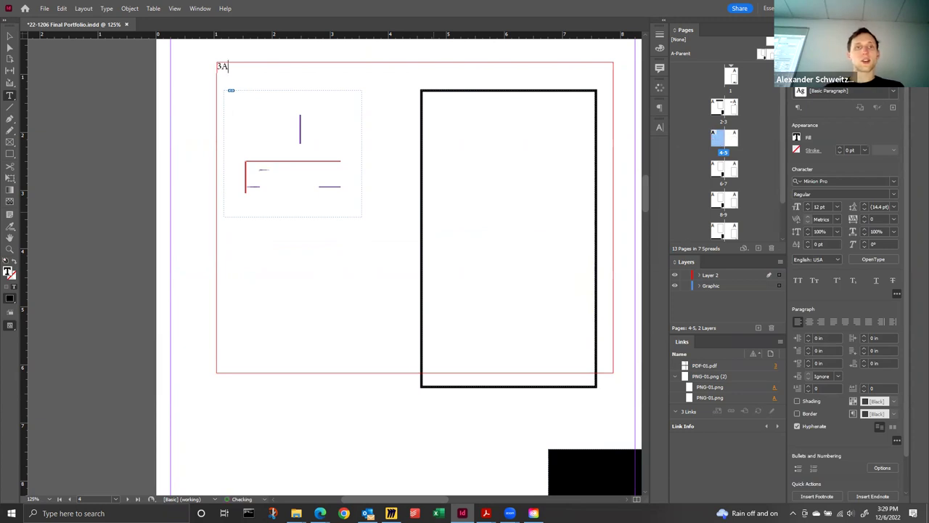
# Step: Enlarge the 3A text on page 4 to 192 pt and deselect its frame
pyautogui.hotkey('ctrl', 'a')
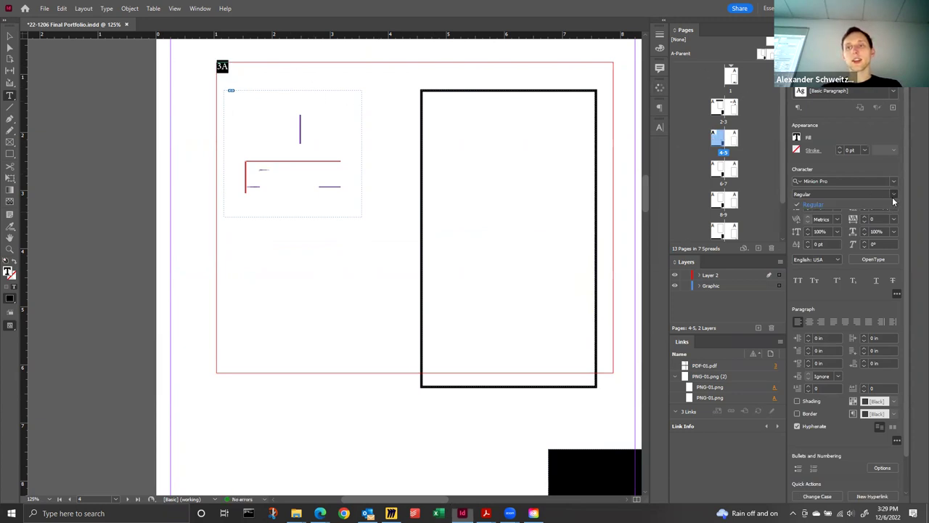
pyautogui.click(809, 204)
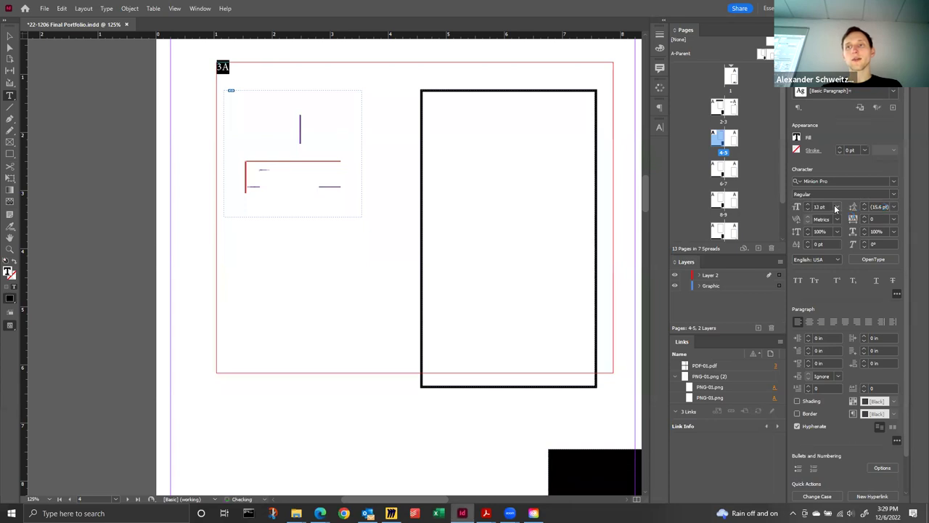
pyautogui.click(836, 207)
pyautogui.click(833, 361)
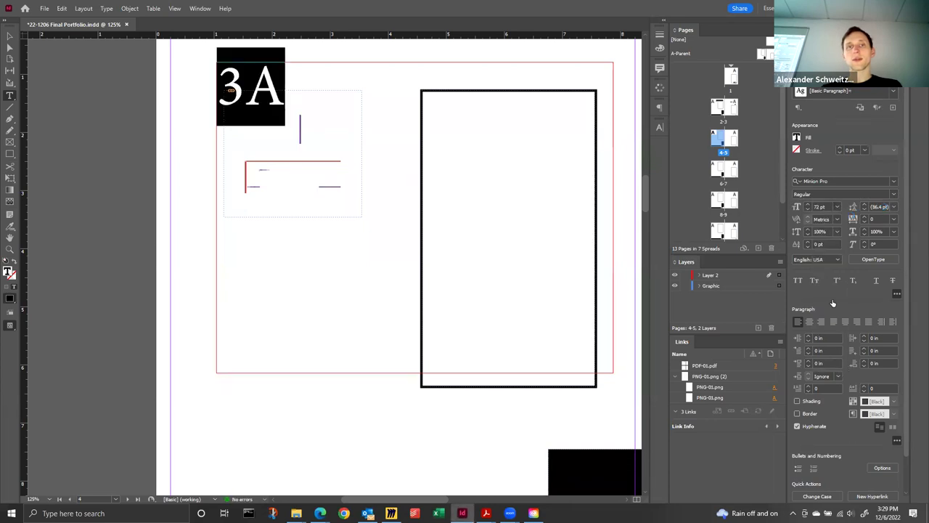
pyautogui.click(798, 208)
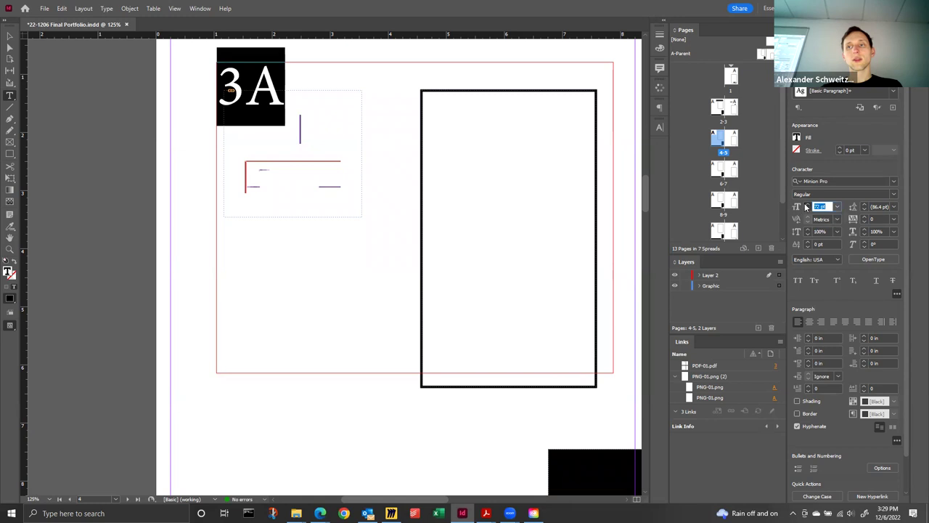
pyautogui.write('110')
pyautogui.press('Return')
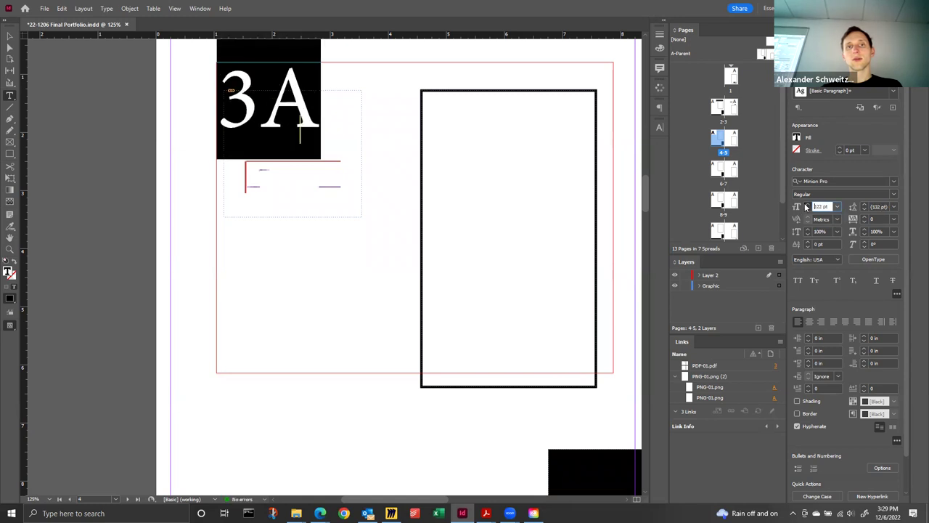
pyautogui.click(807, 206)
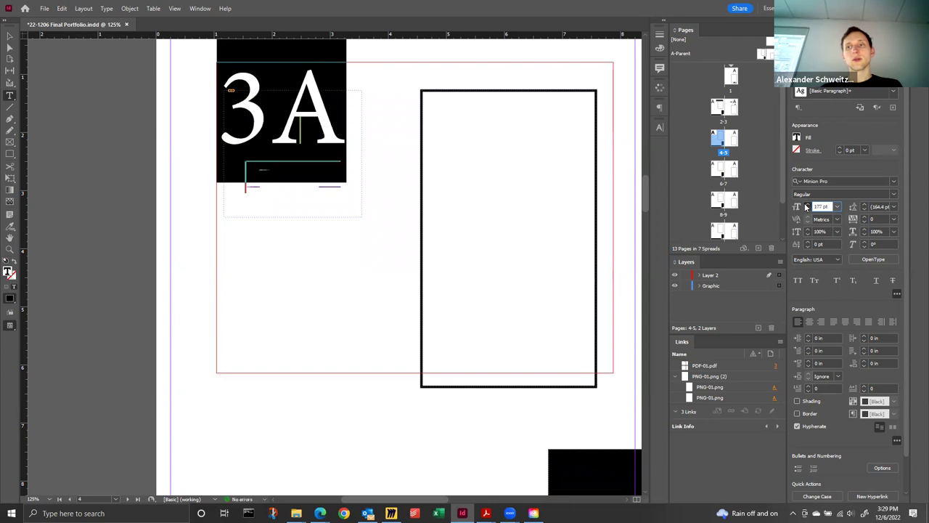
pyautogui.click(806, 205)
pyautogui.click(807, 205)
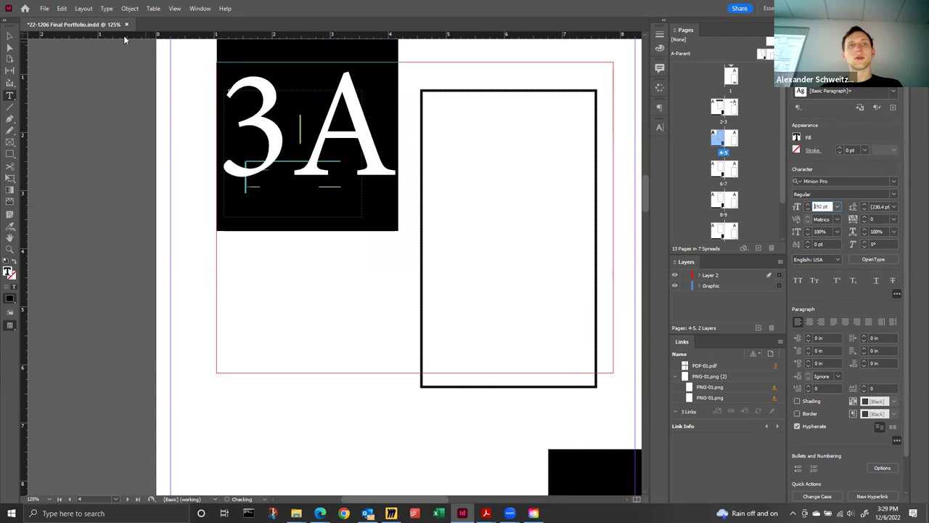
pyautogui.click(9, 34)
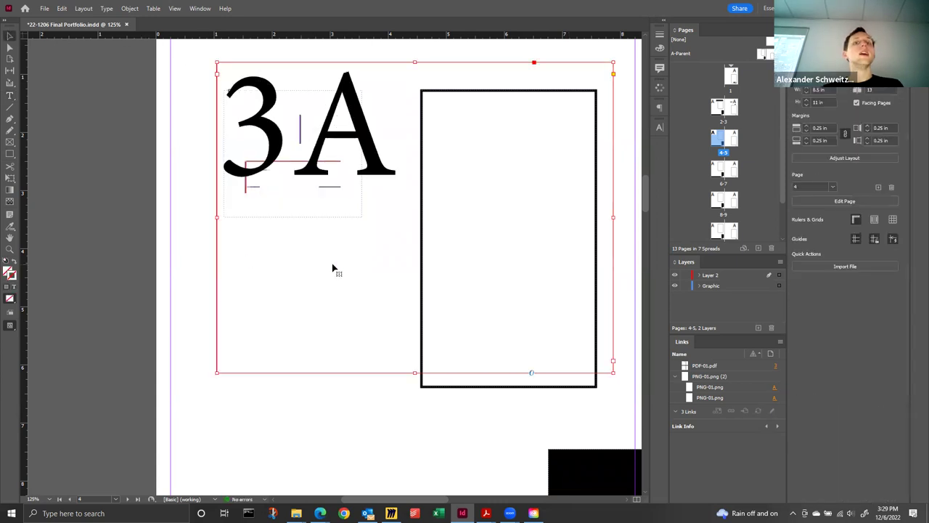
pyautogui.click(188, 350)
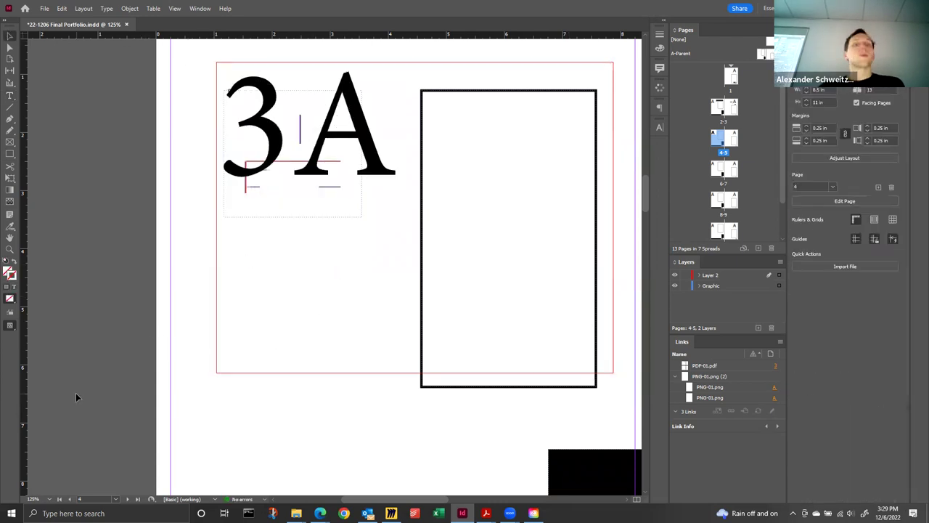
pyautogui.hotkey('ctrl', '-')
pyautogui.hotkey('ctrl', '-')
pyautogui.hotkey('ctrl', '-')
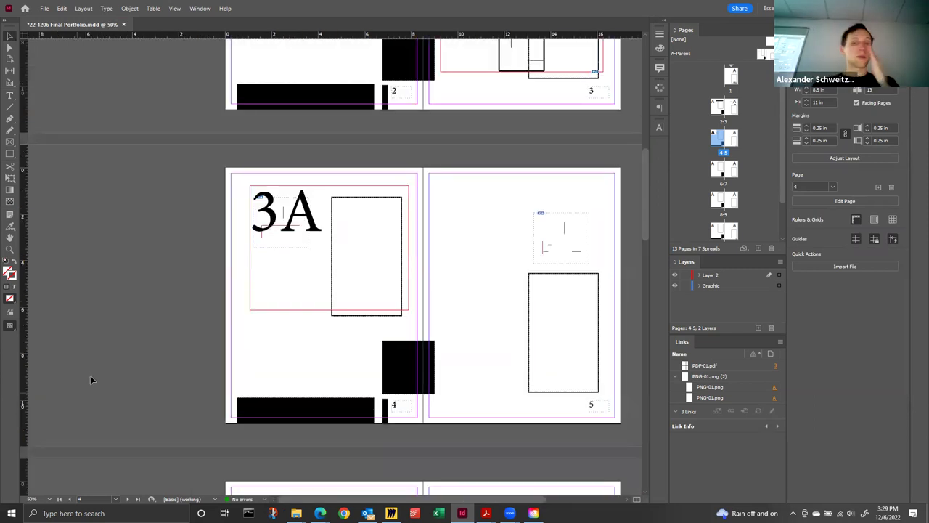
pyautogui.moveTo(487, 513)
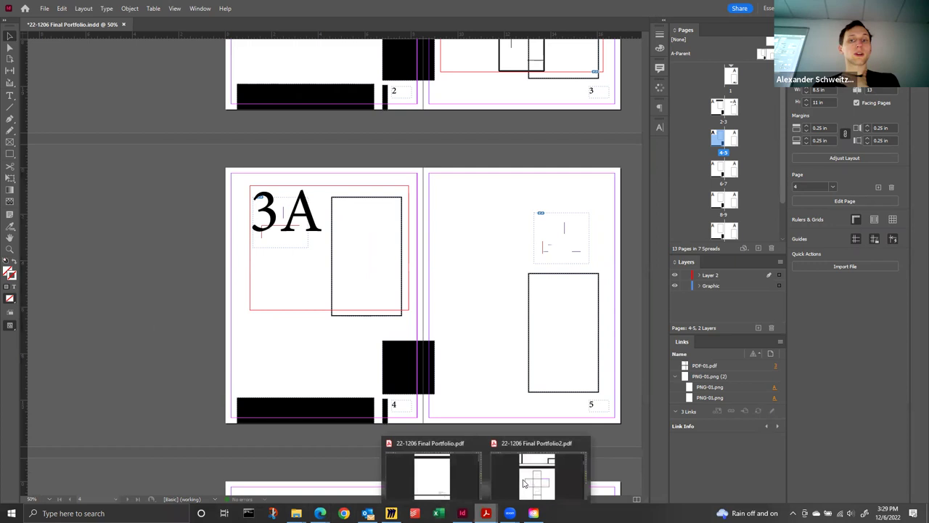
# Step: Switch to the Miro board and read the portfolio brief's file management, packaging and naming requirements
pyautogui.click(390, 513)
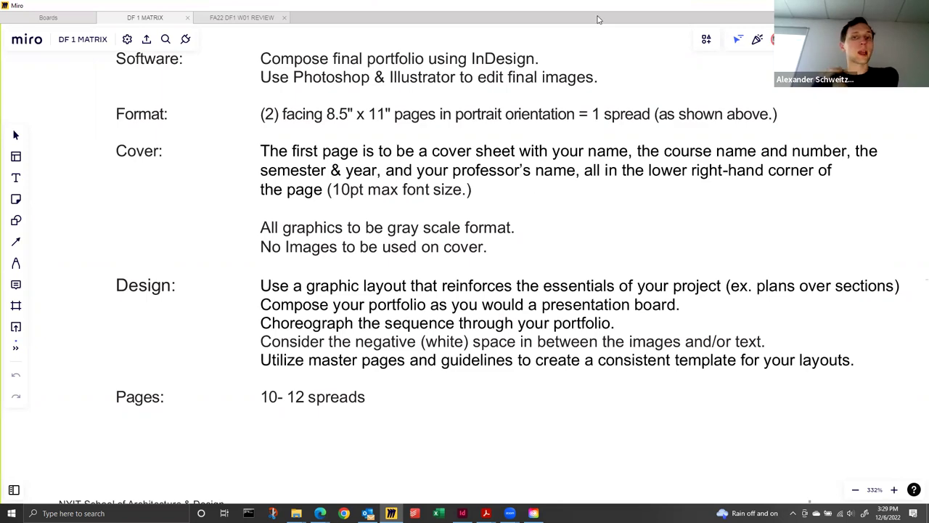
pyautogui.scroll(-10, 501, 272)
pyautogui.scroll(-3, 507, 262)
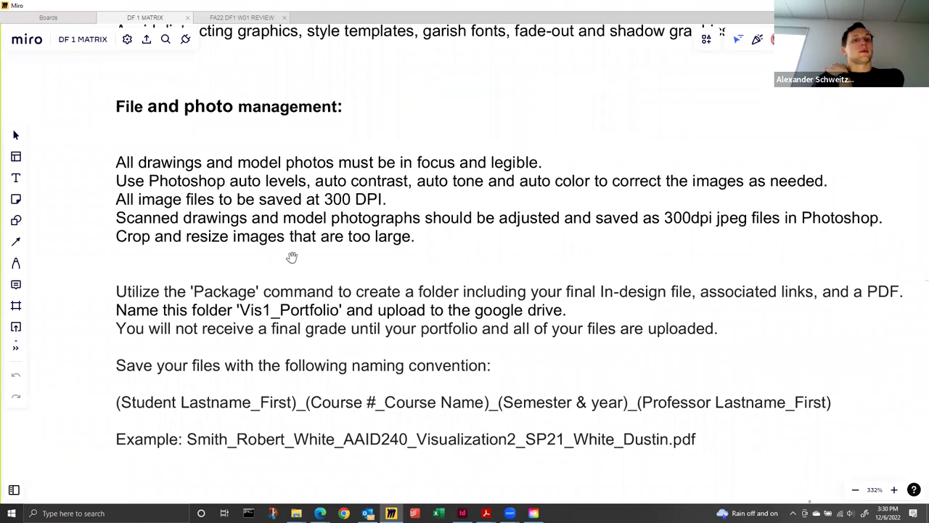
pyautogui.scroll(-2, 291, 257)
pyautogui.scroll(-5, 291, 257)
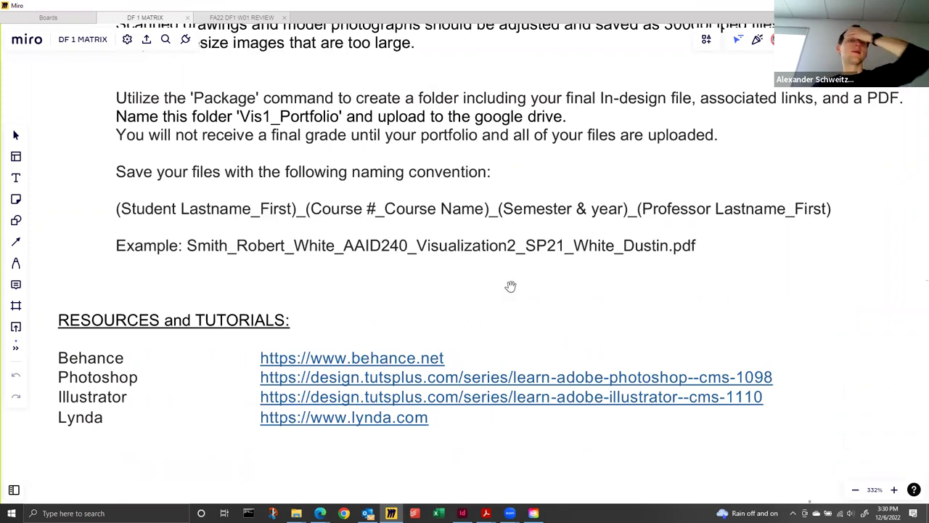
pyautogui.scroll(5, 510, 286)
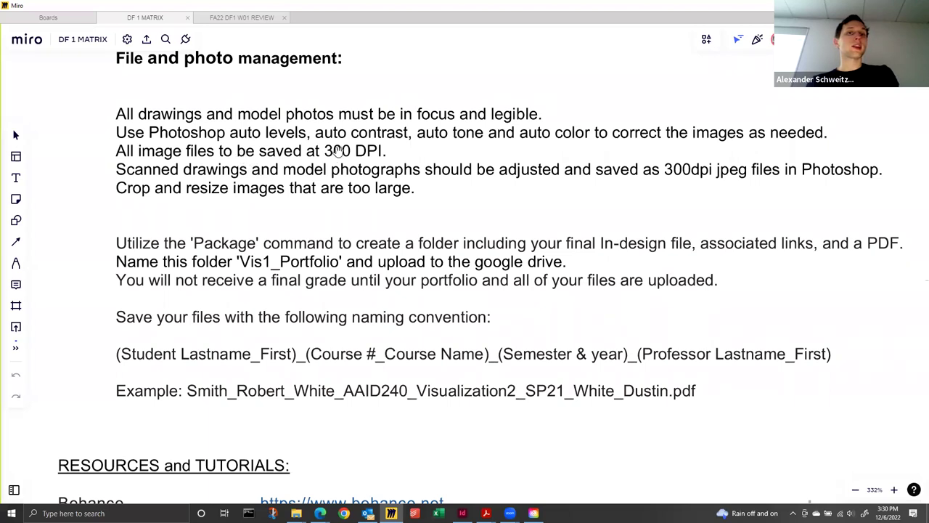
# Step: Switch to File Explorer and check the file properties of NYT_K1000_nr in the AS_Photography folder under Pictures
pyautogui.hotkey('alt', 'Tab')
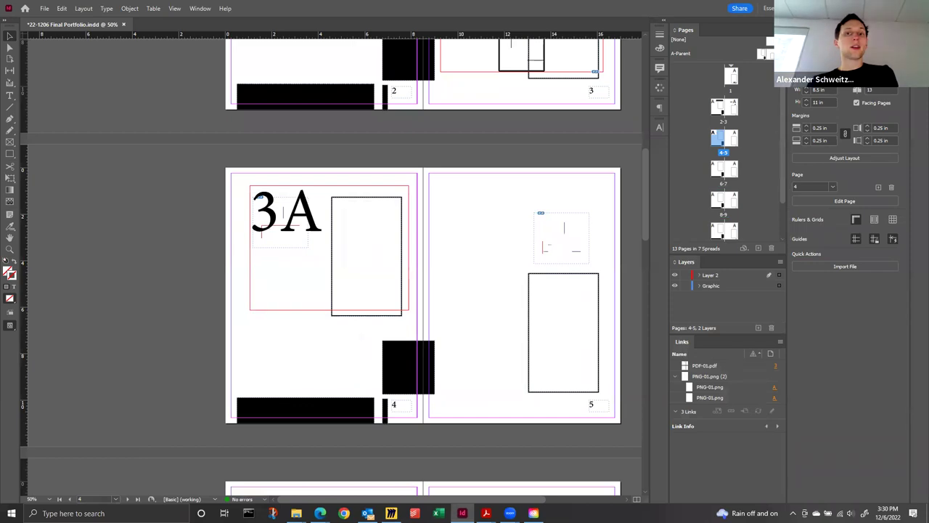
pyautogui.hotkey('alt', 'Tab')
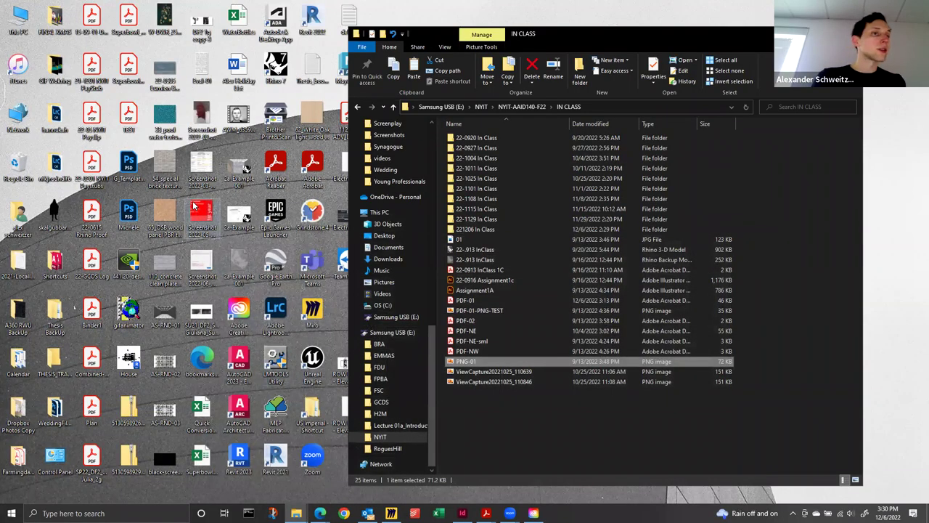
pyautogui.click(15, 513)
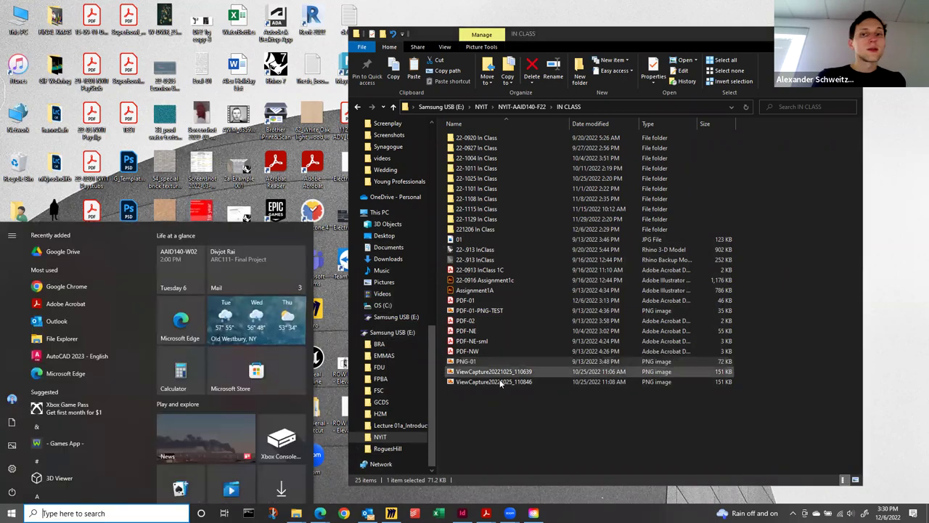
pyautogui.click(407, 285)
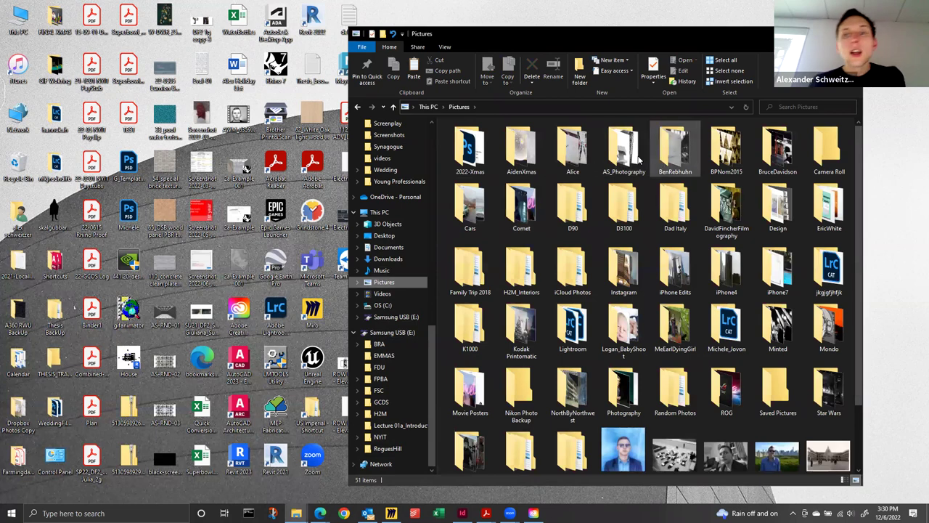
pyautogui.doubleClick(638, 152)
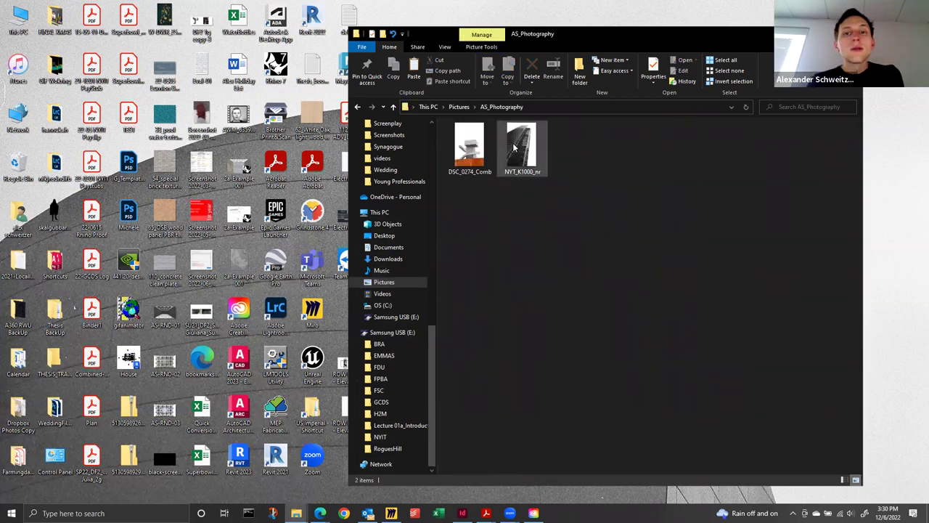
pyautogui.rightClick(513, 147)
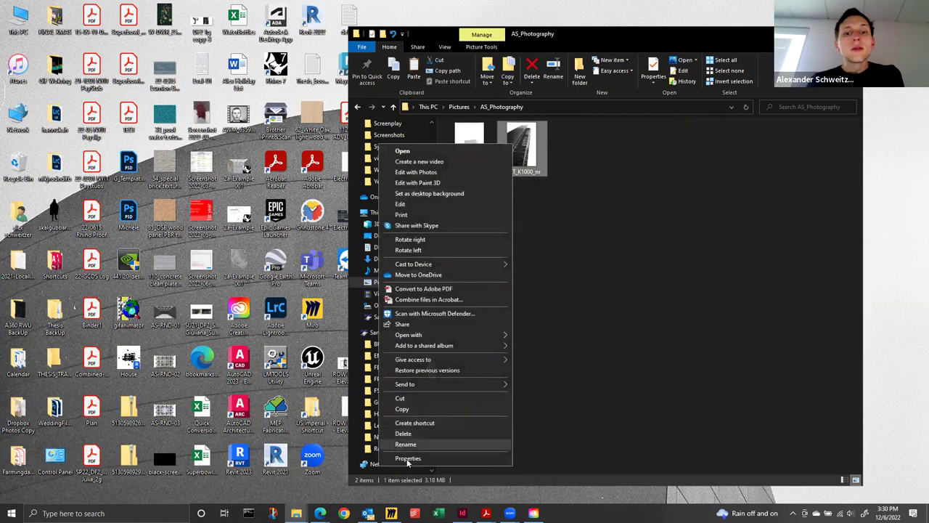
pyautogui.click(407, 459)
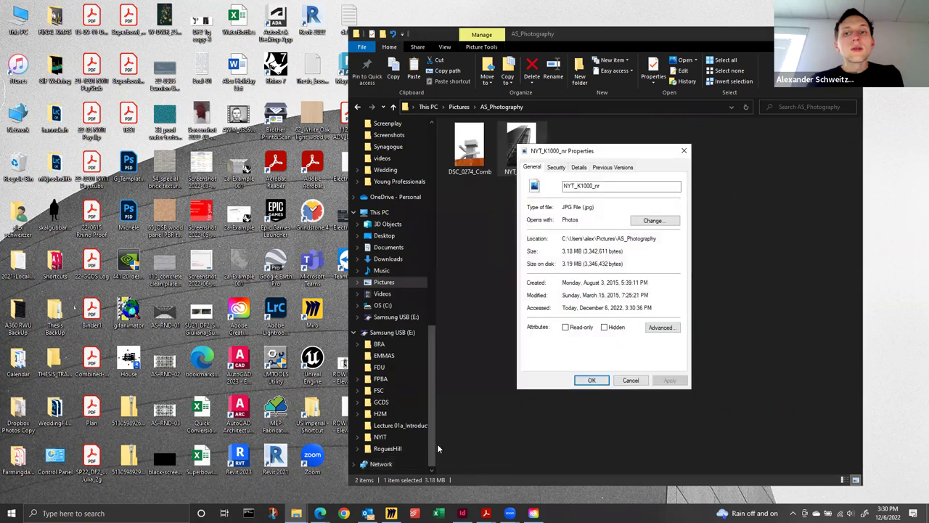
pyautogui.click(592, 380)
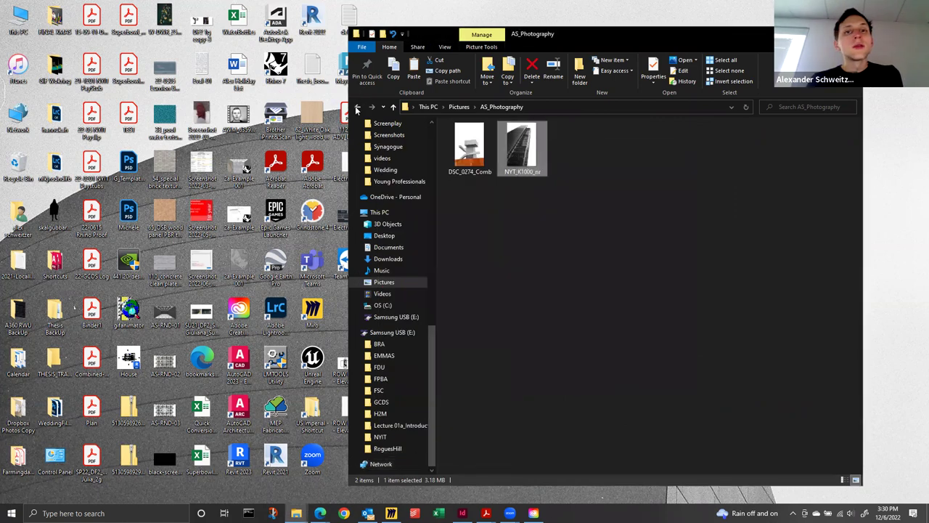
# Step: Check the file properties of photo 58470011 in the WDCH folder inside Pictures > K1000
pyautogui.click(357, 107)
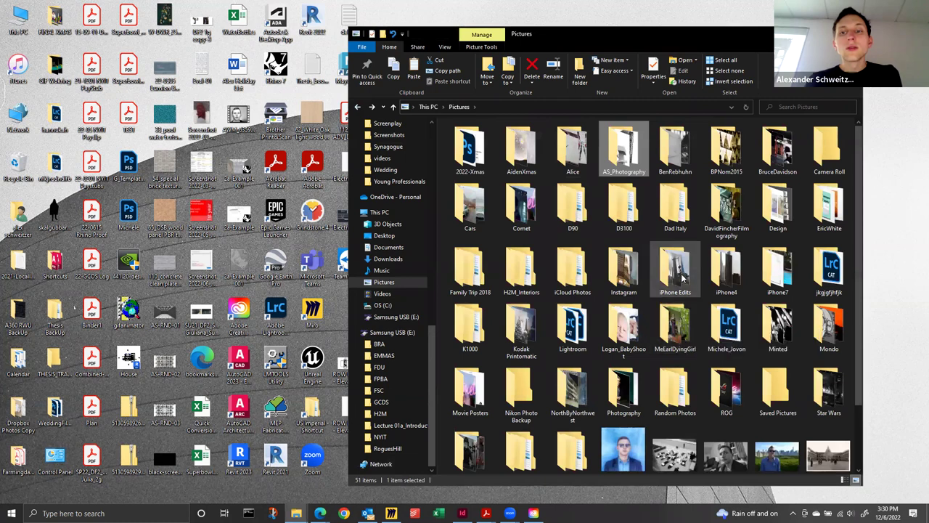
pyautogui.scroll(-2, 601, 305)
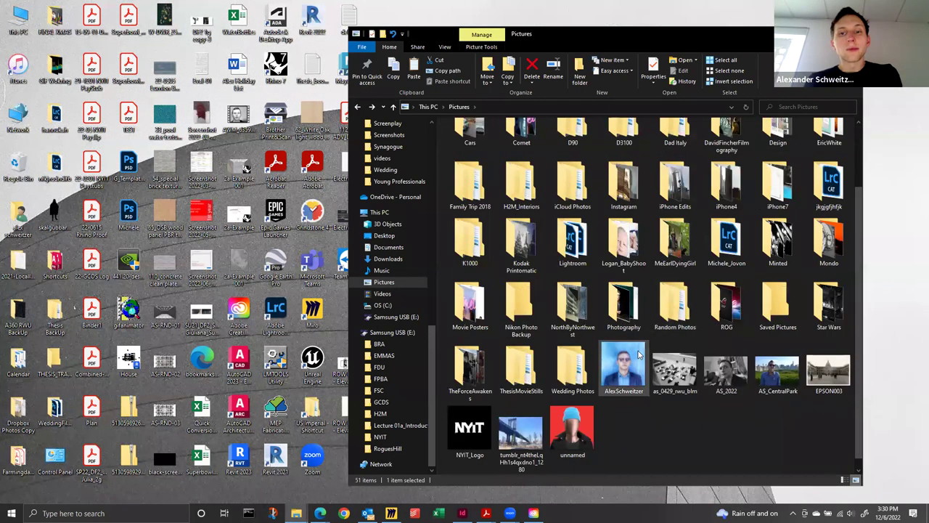
pyautogui.doubleClick(470, 243)
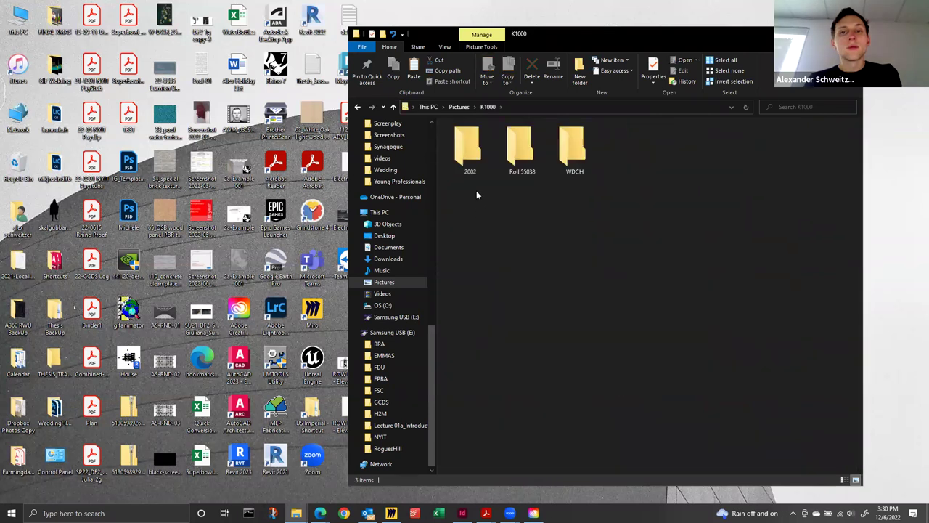
pyautogui.doubleClick(574, 150)
pyautogui.click(532, 148)
pyautogui.rightClick(531, 149)
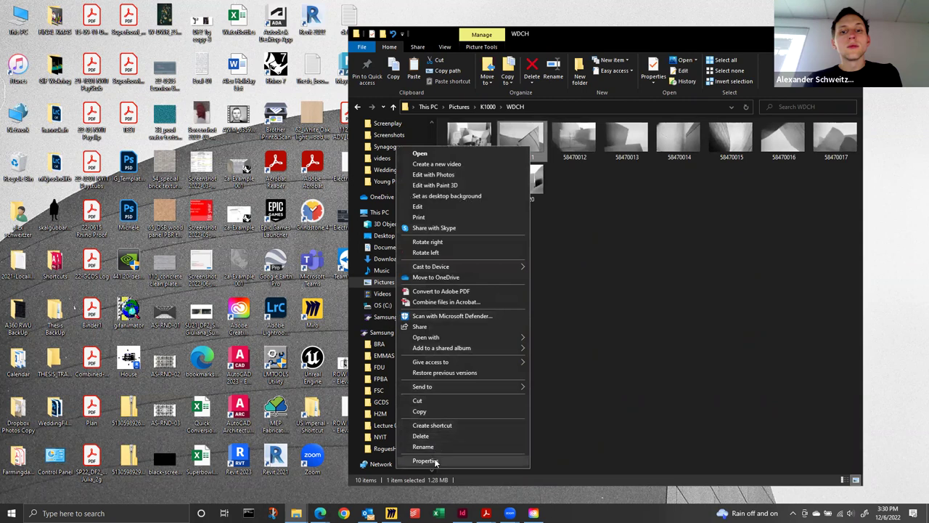
pyautogui.click(439, 461)
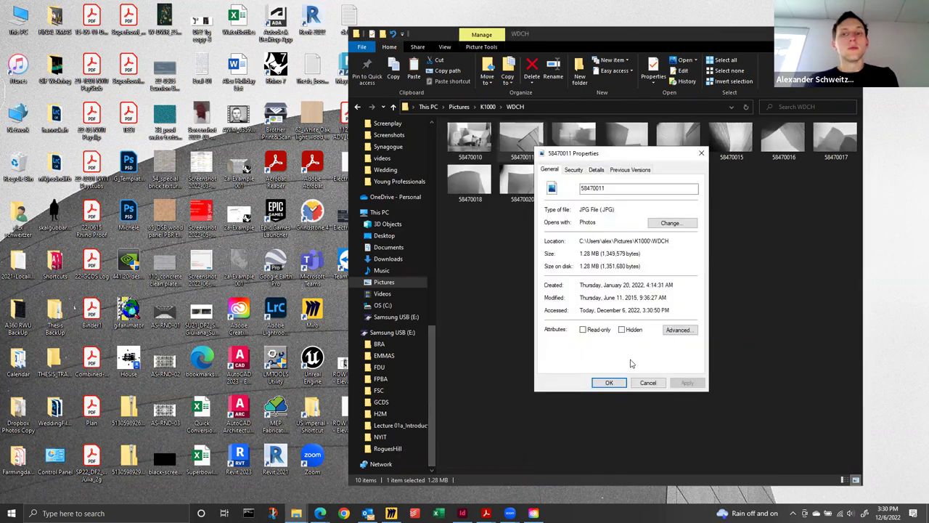
pyautogui.click(647, 382)
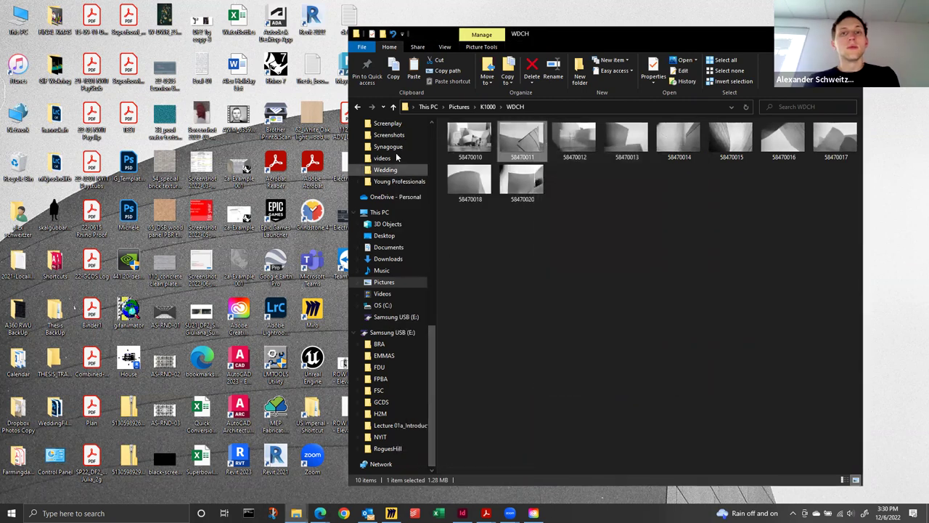
pyautogui.click(493, 107)
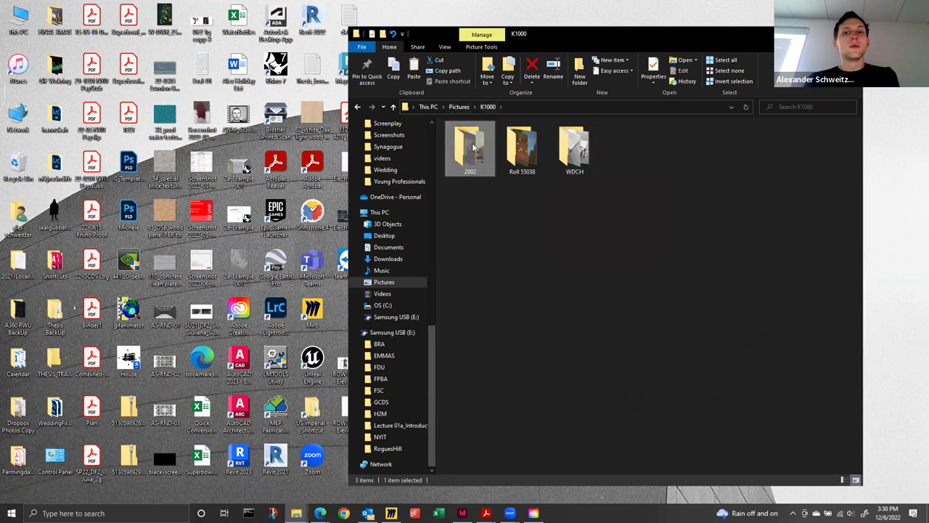
pyautogui.doubleClick(472, 148)
pyautogui.click(835, 154)
pyautogui.rightClick(839, 158)
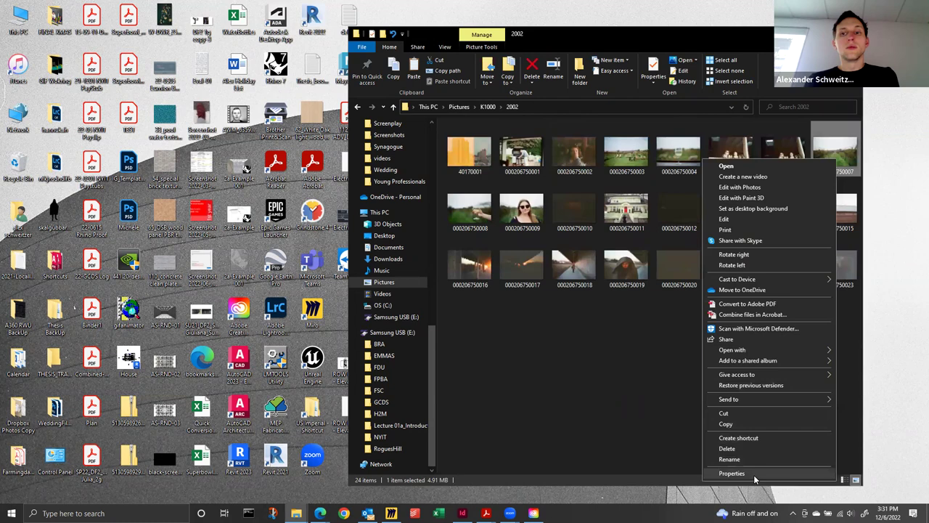
pyautogui.click(731, 472)
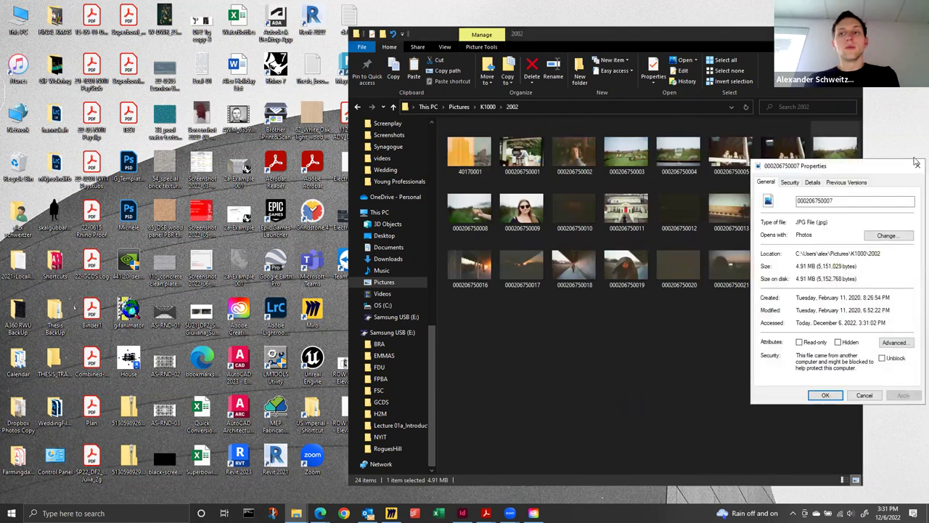
pyautogui.click(916, 165)
pyautogui.rightClick(851, 215)
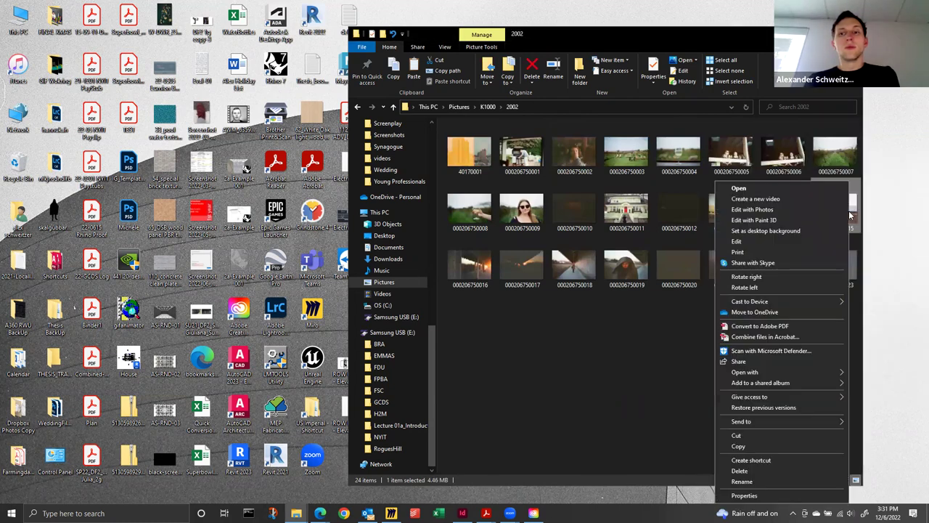
pyautogui.moveTo(744, 372)
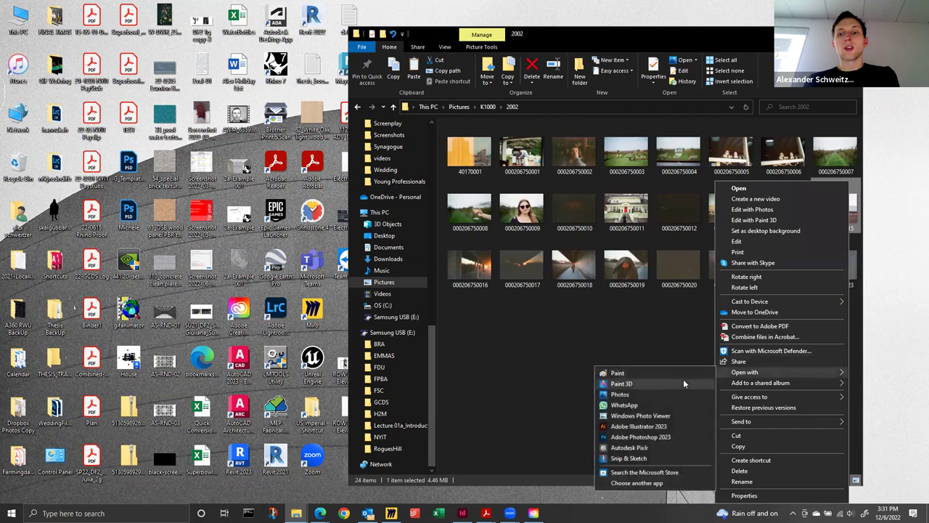
pyautogui.click(653, 436)
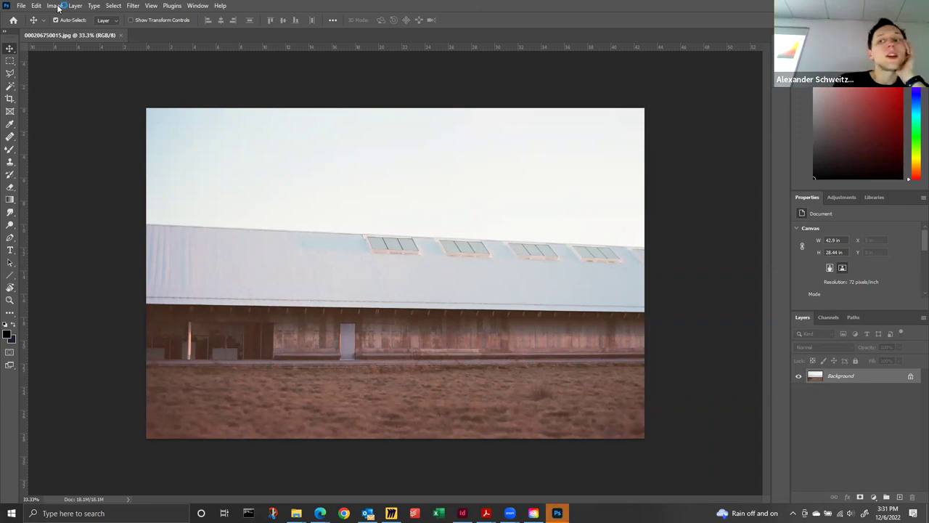
# Step: Bring up the photo's Image Size settings, try a different resolution, and set it back to 72 pixels/inch
pyautogui.click(58, 7)
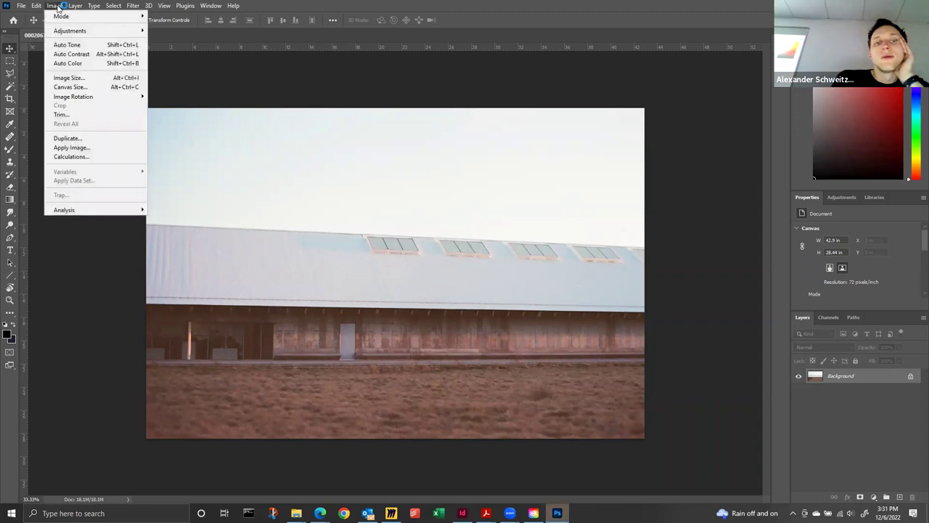
pyautogui.click(80, 87)
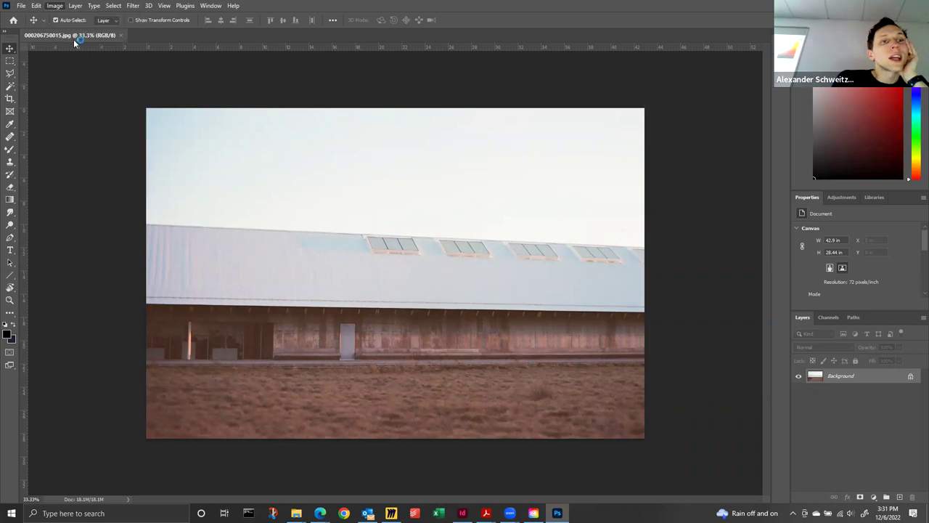
pyautogui.click(55, 6)
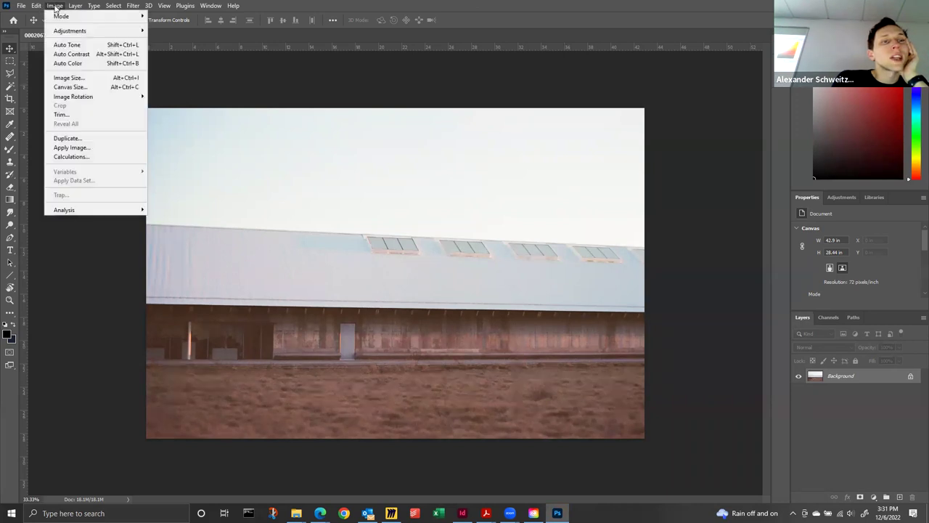
pyautogui.click(72, 77)
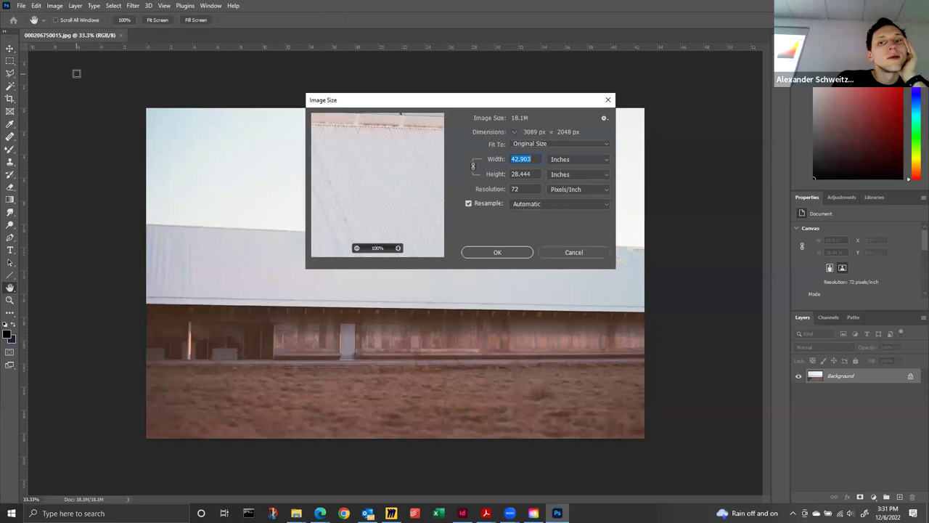
pyautogui.click(480, 189)
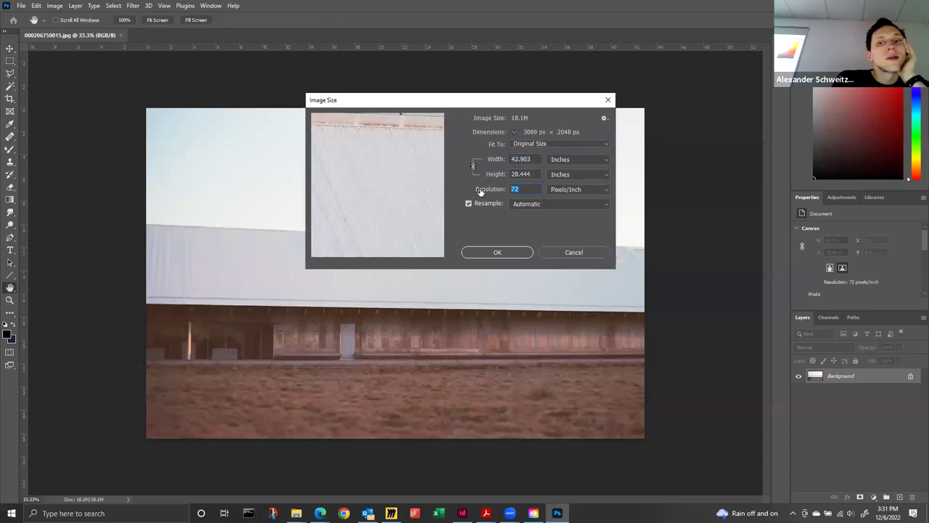
pyautogui.write('50')
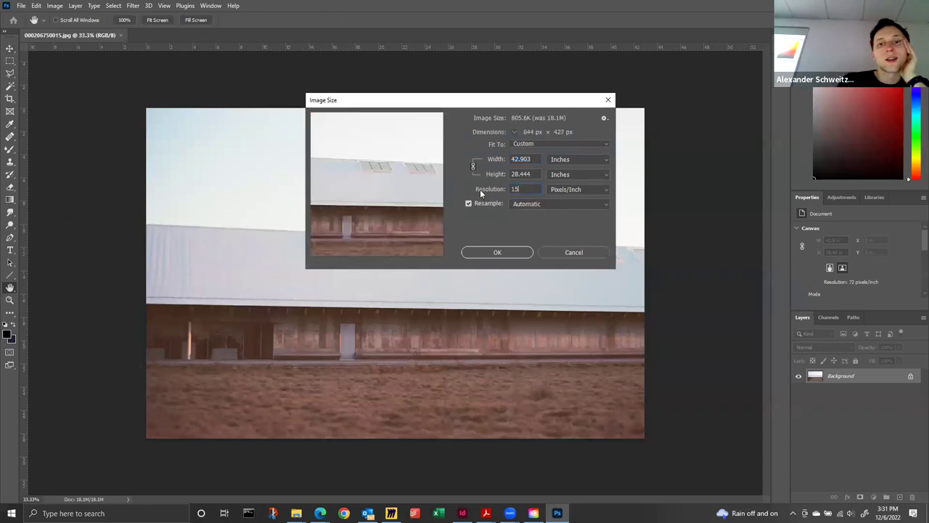
pyautogui.press('BackSpace')
pyautogui.press('BackSpace')
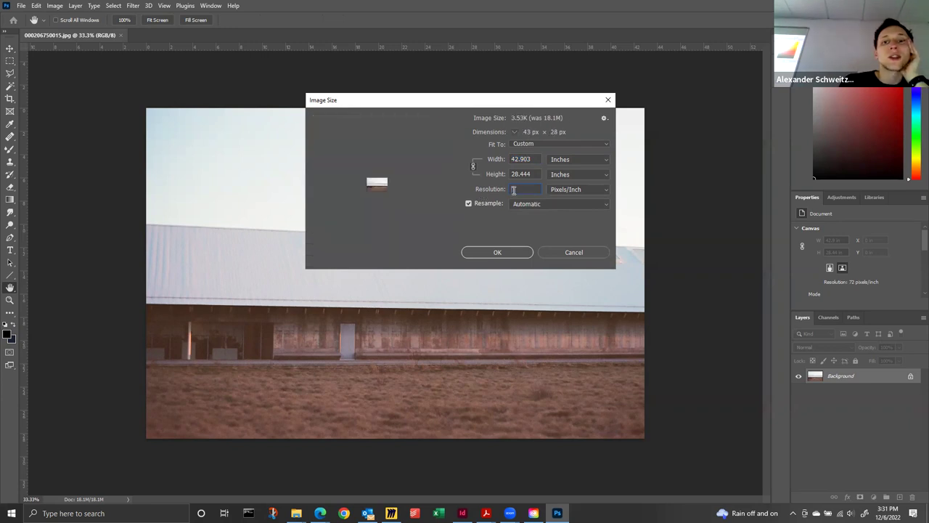
pyautogui.write('72')
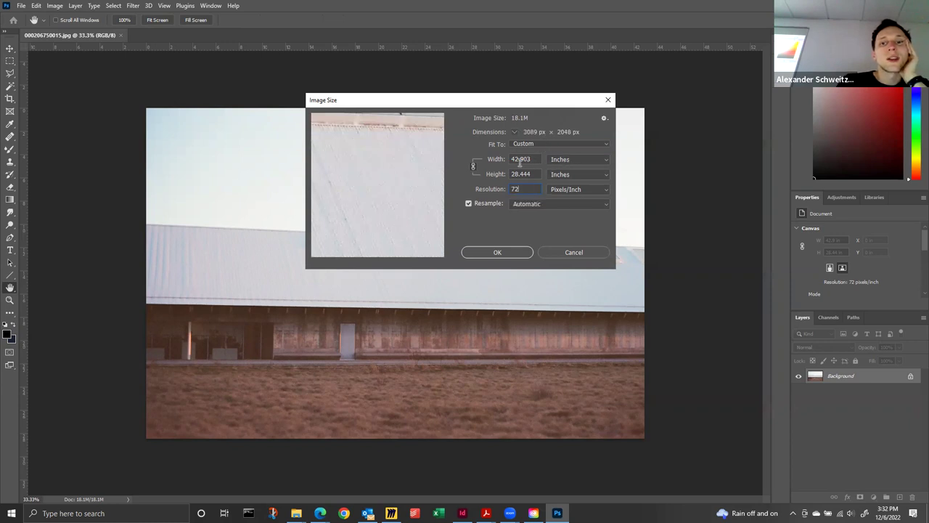
# Step: Try fitting the image to the 11 x 14 in 300 dpi preset, and return it to Original Size
pyautogui.click(553, 144)
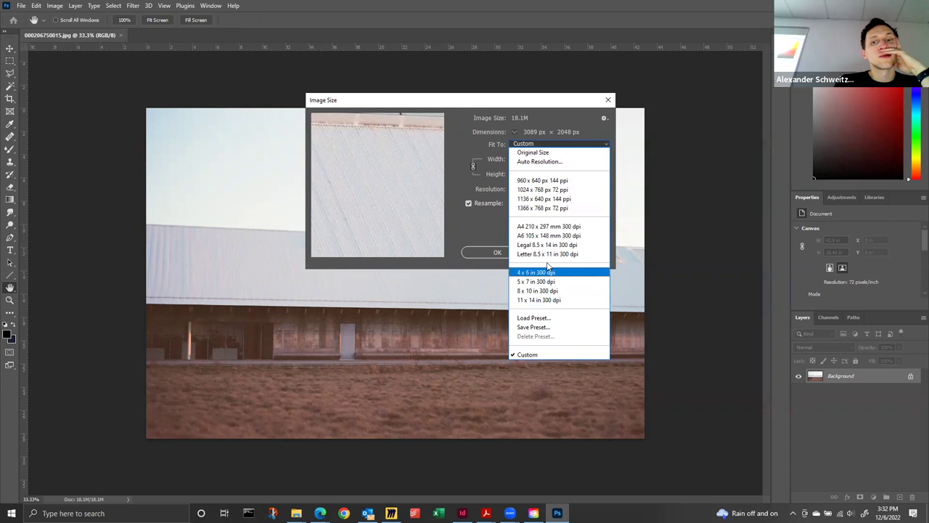
pyautogui.click(549, 300)
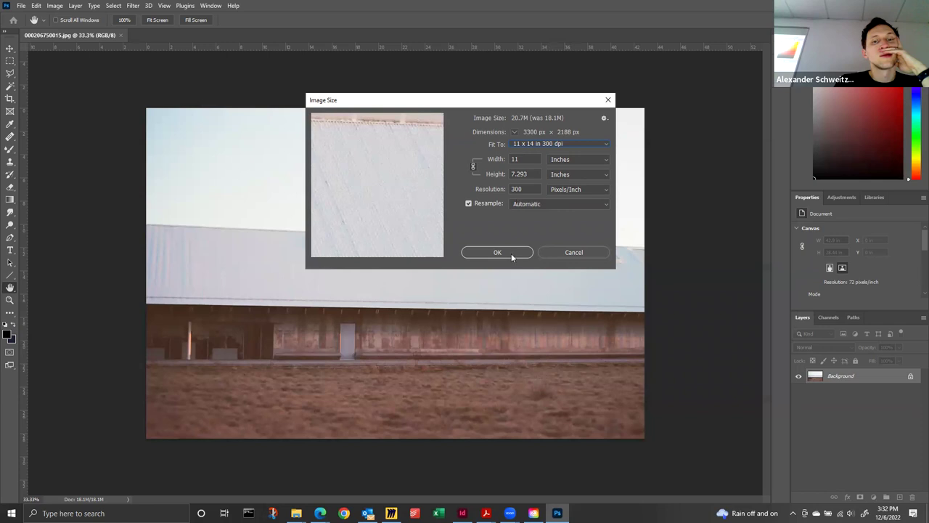
pyautogui.click(550, 143)
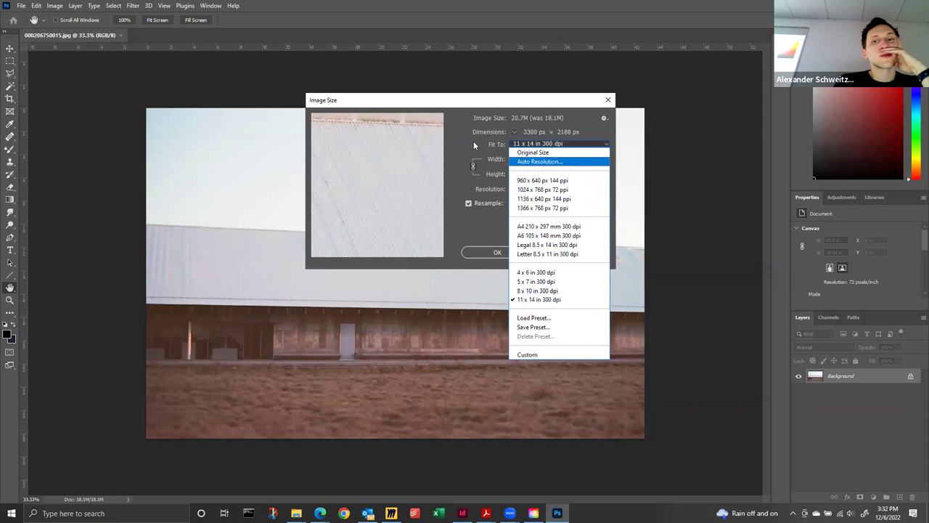
pyautogui.click(549, 143)
pyautogui.click(550, 145)
pyautogui.click(548, 153)
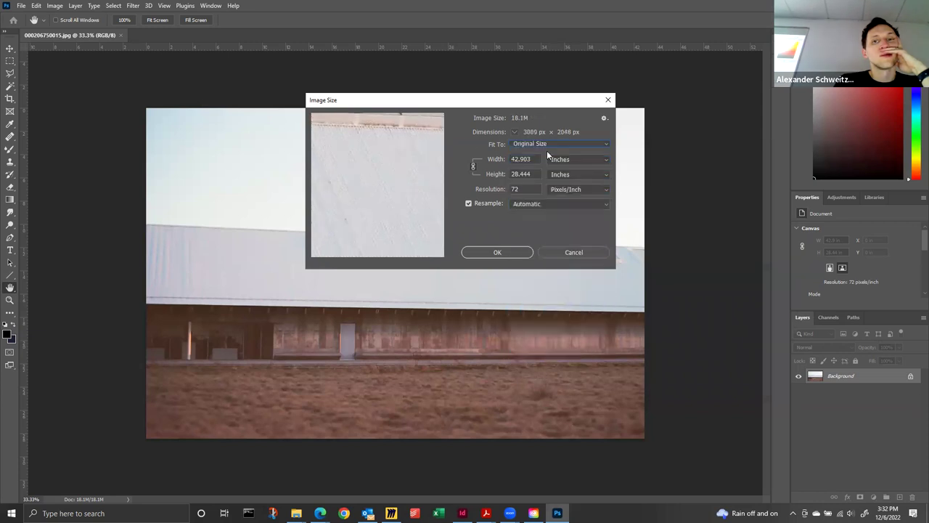
# Step: Cancel the image resizing and close the 000206750015.jpg document
pyautogui.moveTo(534, 190); pyautogui.dragTo(493, 187)
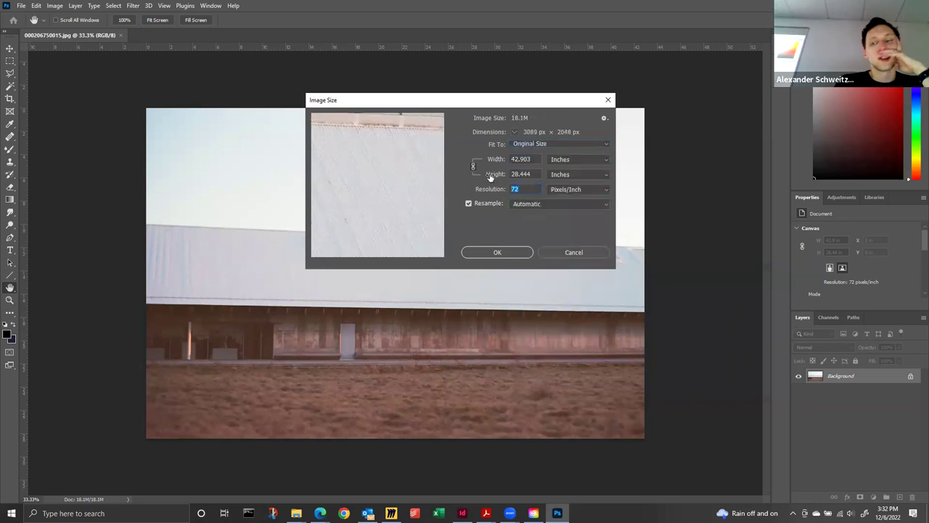
pyautogui.click(574, 252)
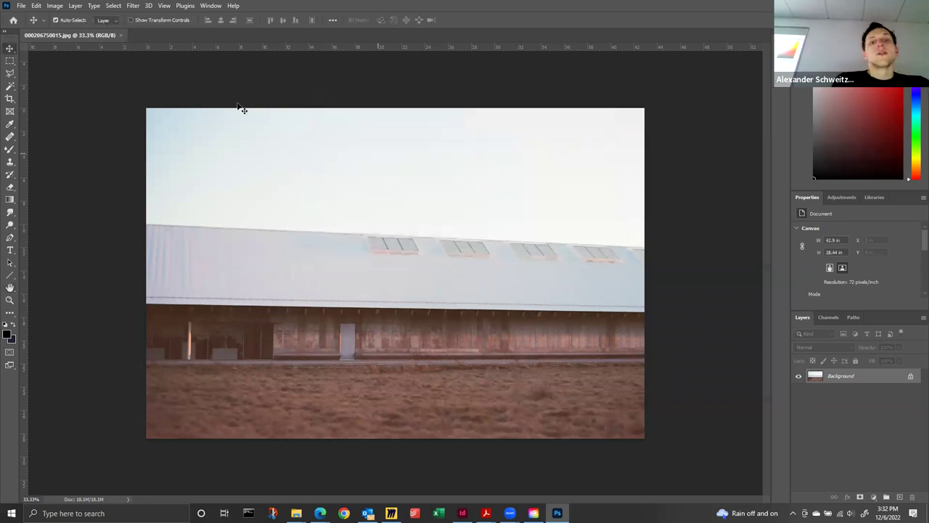
pyautogui.click(121, 35)
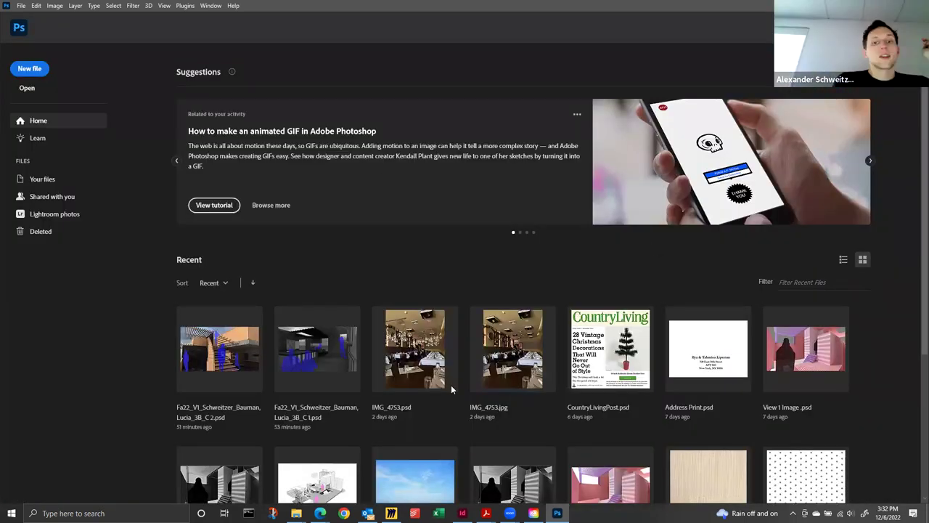
# Step: Browse in File Explorer to the 22-1129 In Class folder inside NYIT-AAID140-F22 on the Samsung USB drive
pyautogui.press('super+d')
pyautogui.moveTo(297, 513)
pyautogui.click(331, 471)
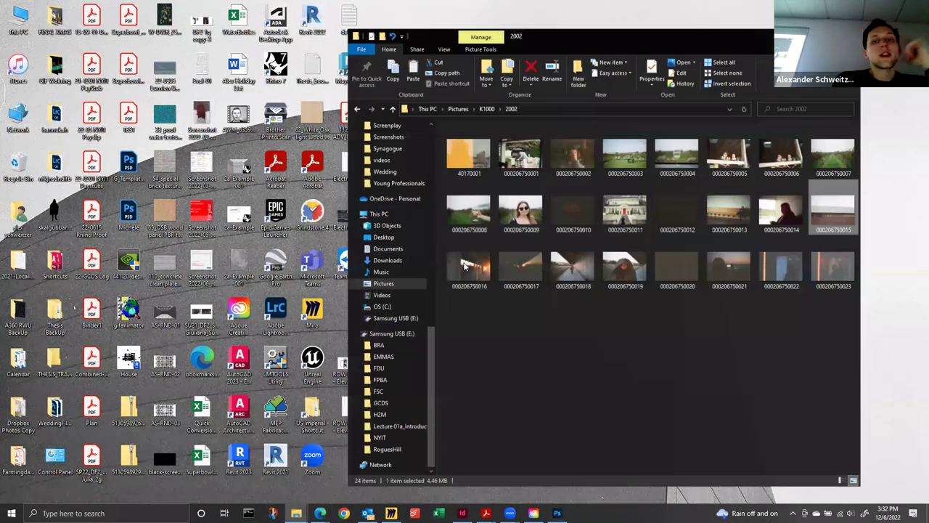
pyautogui.click(400, 438)
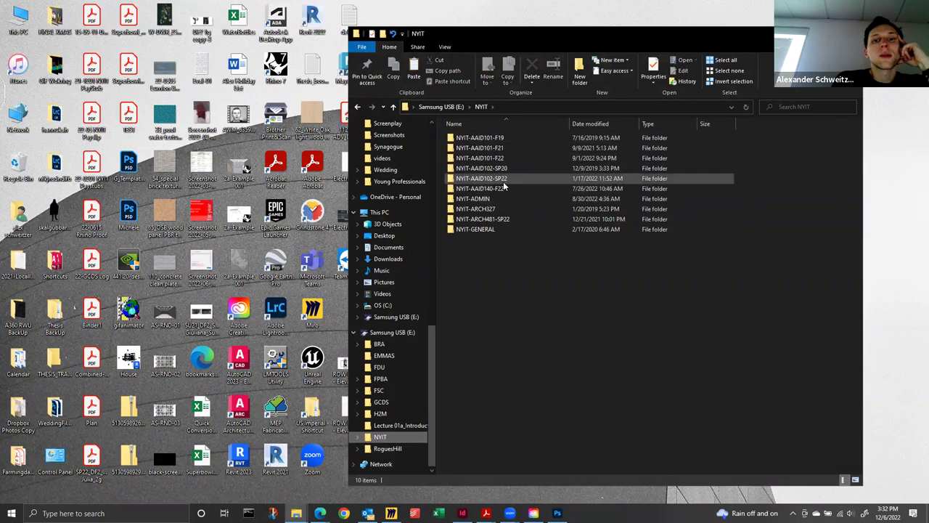
pyautogui.doubleClick(504, 188)
pyautogui.doubleClick(504, 159)
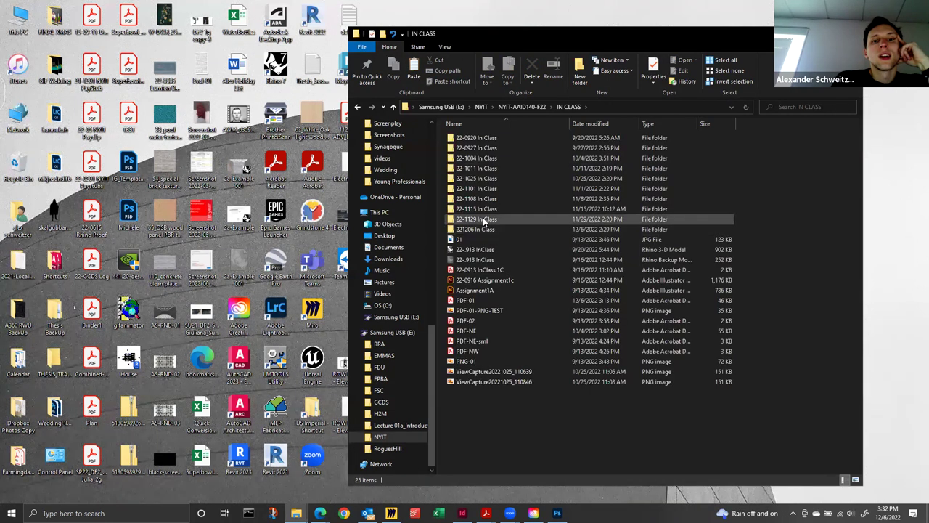
pyautogui.doubleClick(485, 220)
# Step: Preview the View 1 Image PNG, and open it in Adobe Photoshop 2023
pyautogui.click(497, 179)
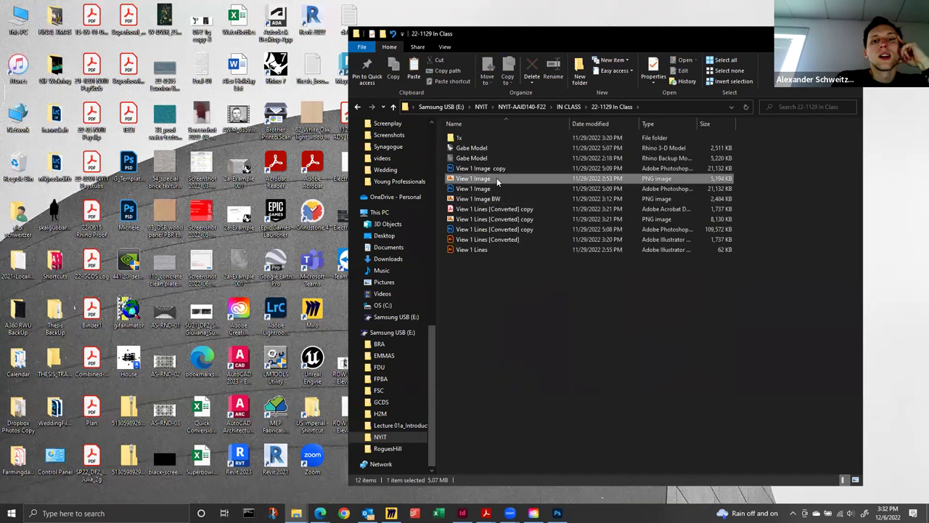
pyautogui.doubleClick(498, 180)
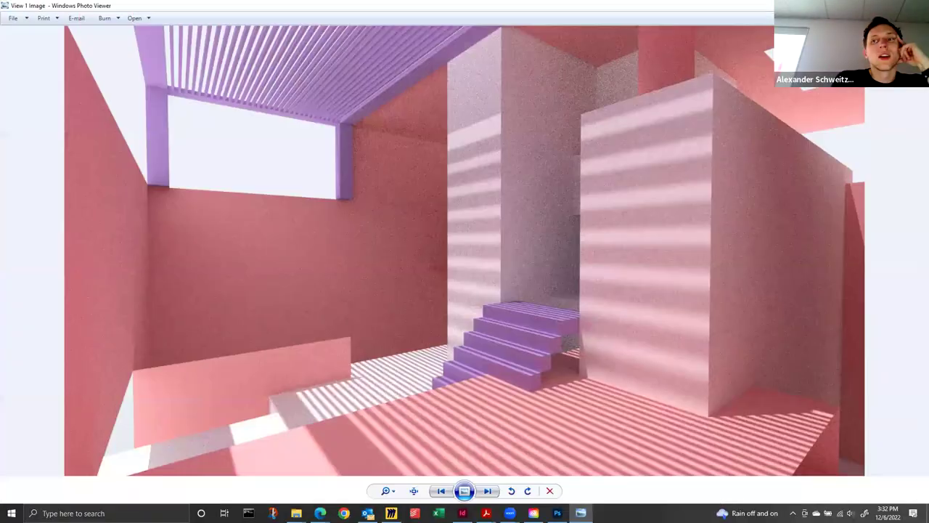
pyautogui.hotkey('alt', 'F4')
pyautogui.rightClick(491, 181)
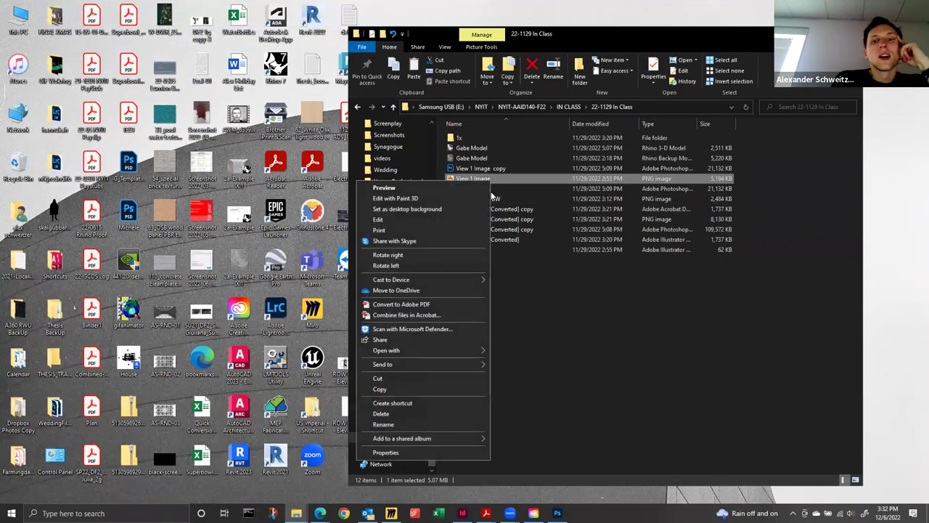
pyautogui.moveTo(439, 354)
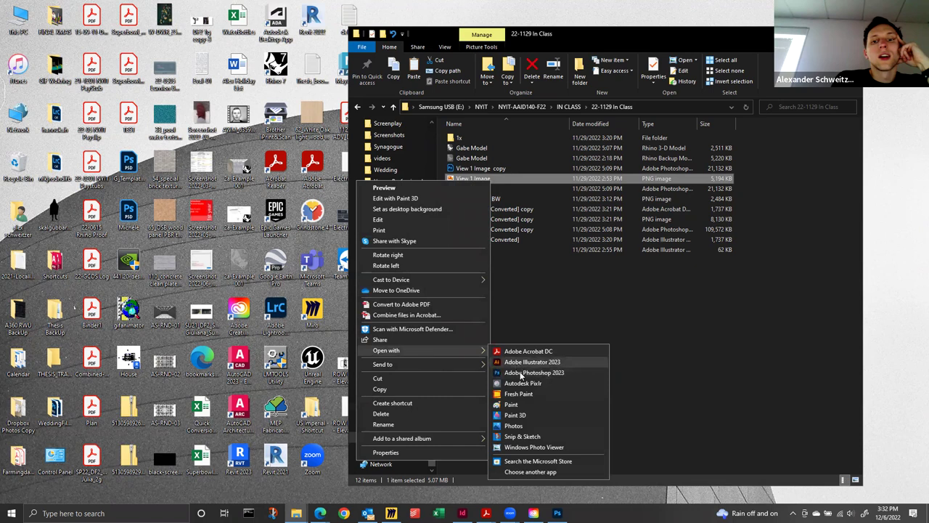
pyautogui.click(521, 373)
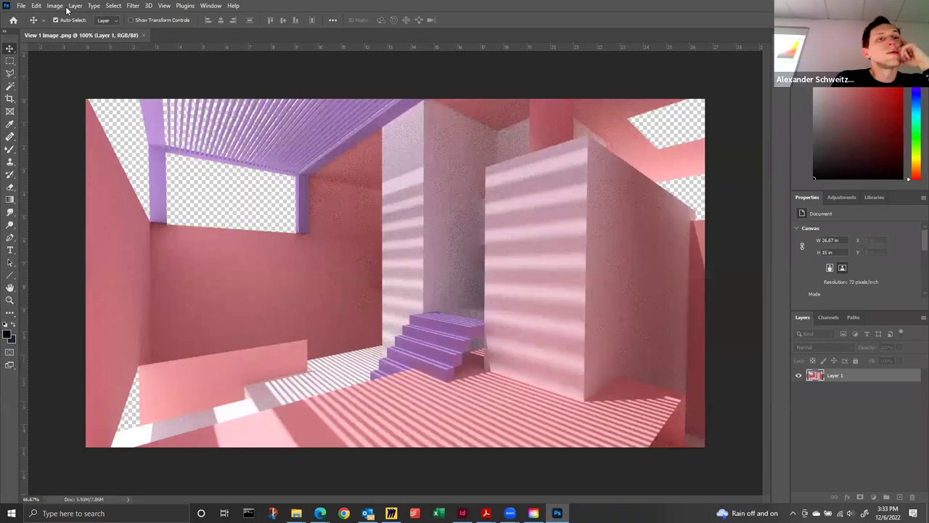
# Step: Use Image Size to resize the rendering to 17 inches wide
pyautogui.click(56, 6)
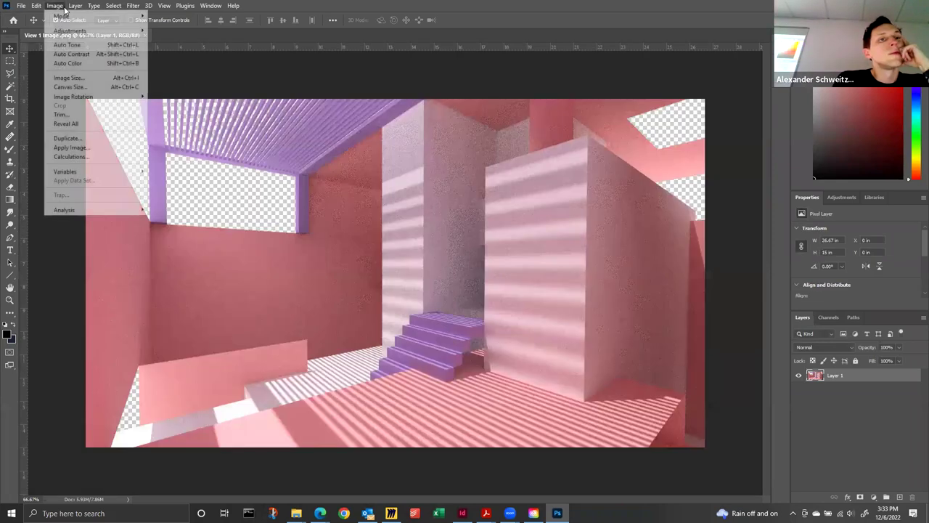
pyautogui.click(90, 77)
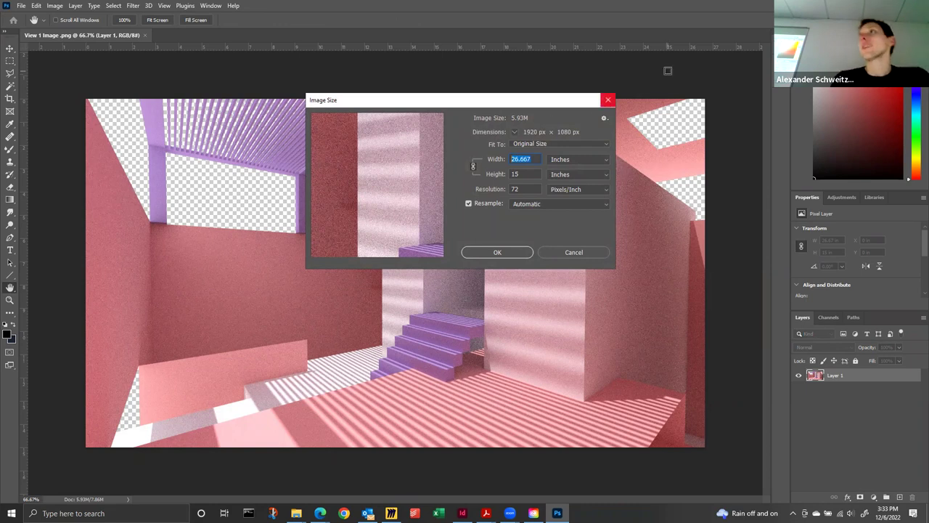
pyautogui.click(538, 144)
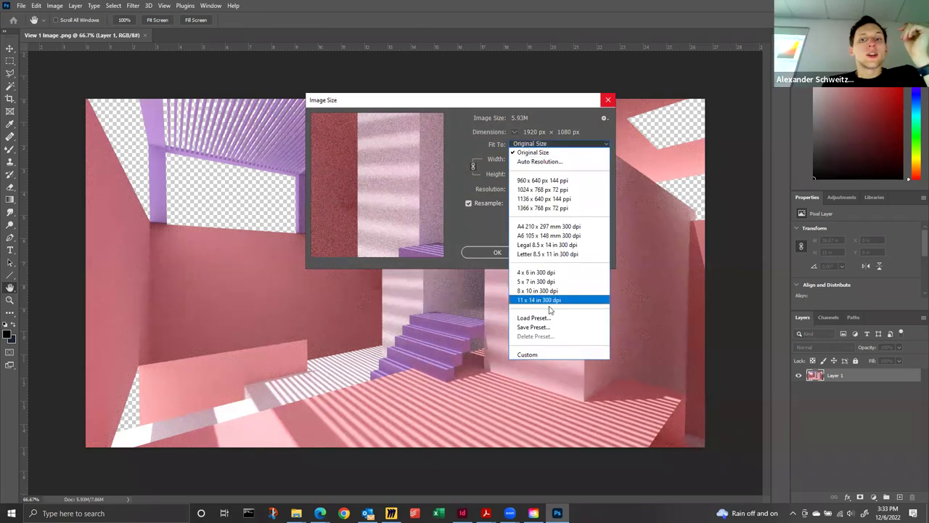
pyautogui.click(540, 109)
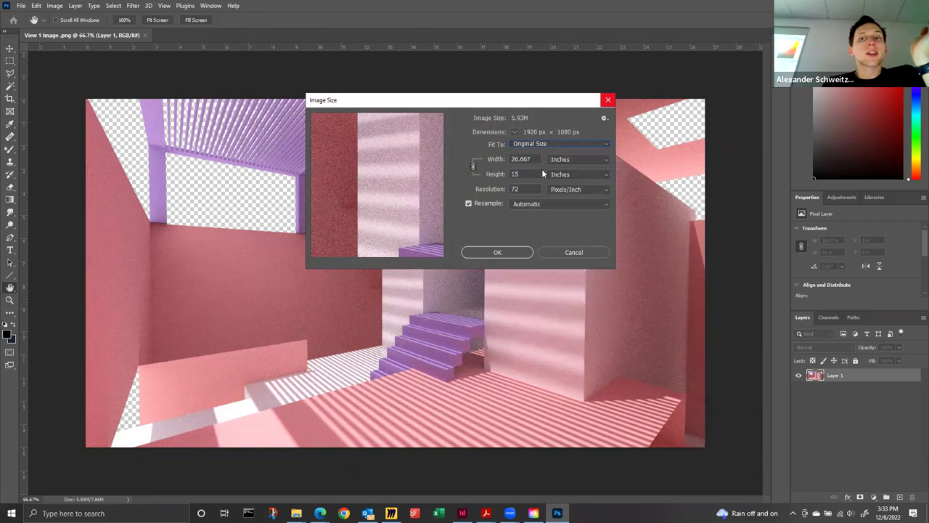
pyautogui.moveTo(530, 160); pyautogui.dragTo(495, 154)
pyautogui.write('17')
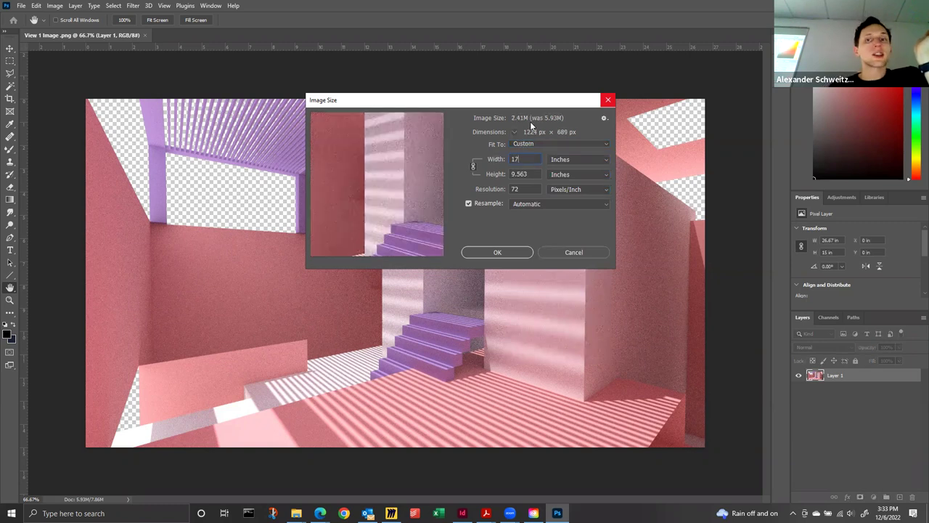
pyautogui.click(506, 253)
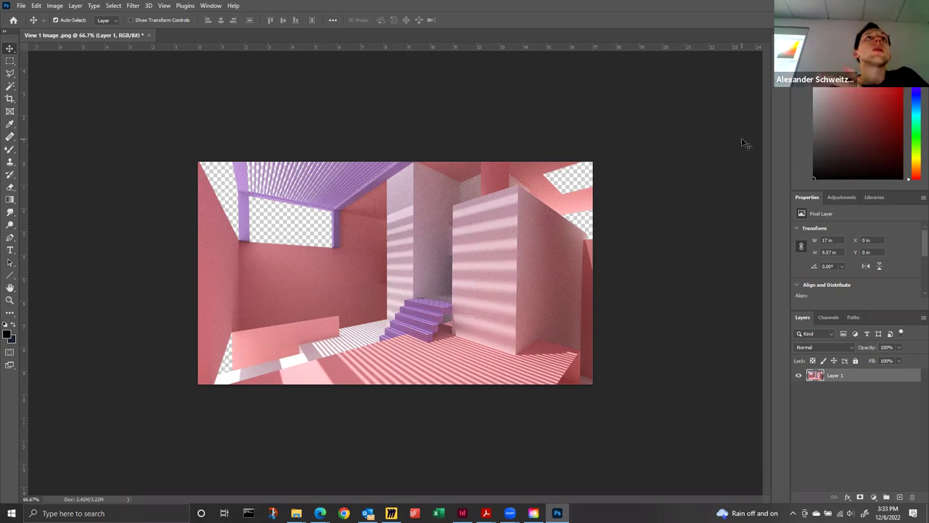
# Step: Close the View 1 Image.png document without saving the resize, and minimize Photoshop
pyautogui.click(148, 35)
pyautogui.click(471, 190)
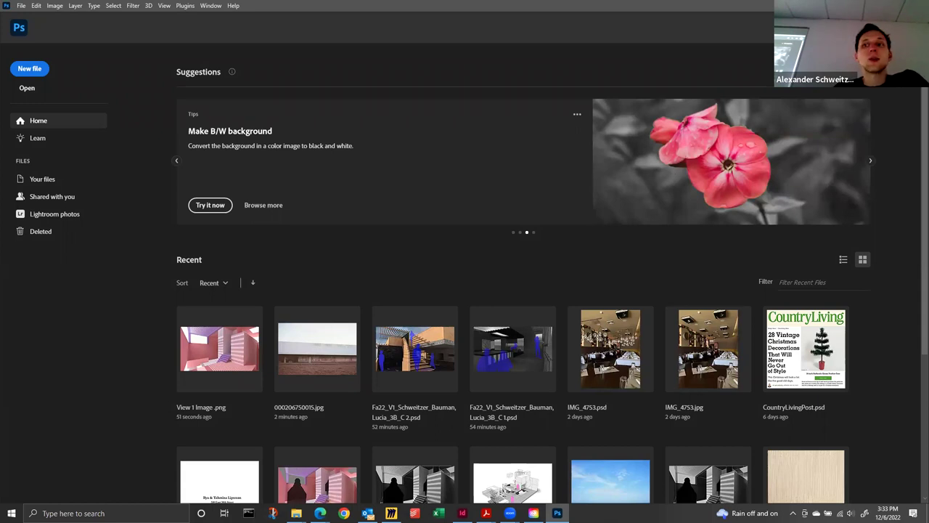
pyautogui.press('super+Down')
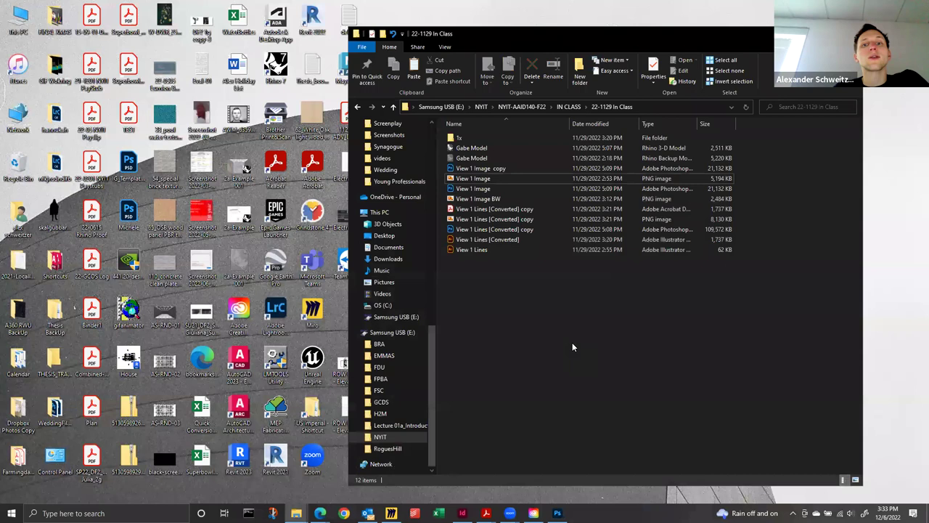
# Step: Check the file size of the View 1 Lines [Converted] copy Photoshop file, and leave File Explorer at the IN CLASS folder
pyautogui.click(695, 230)
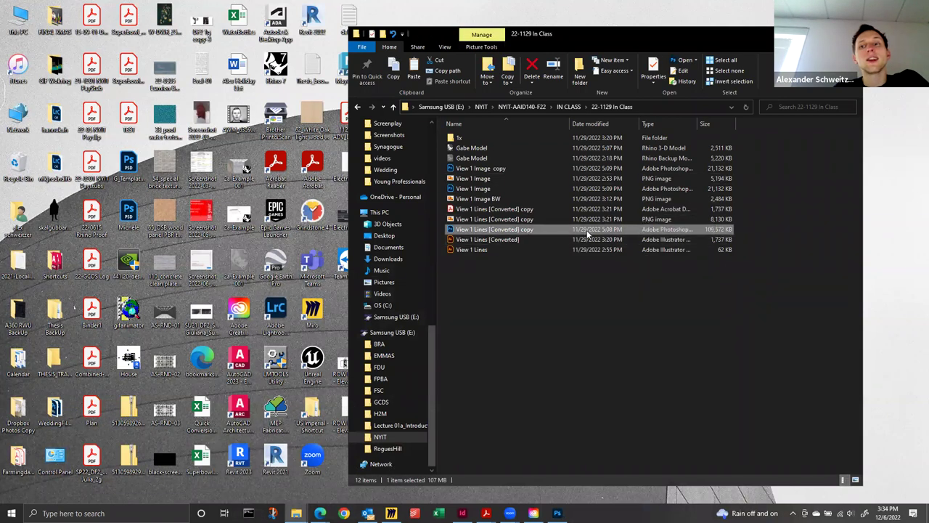
pyautogui.click(501, 300)
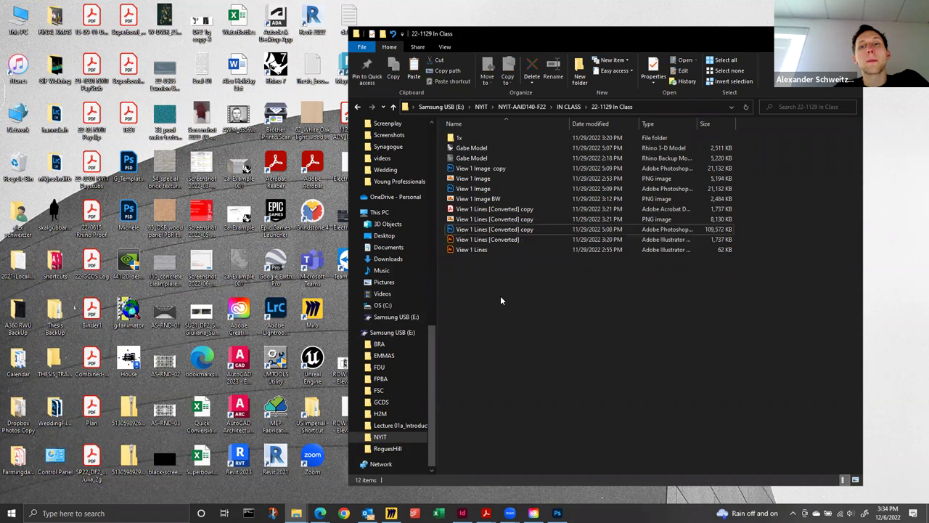
pyautogui.click(357, 107)
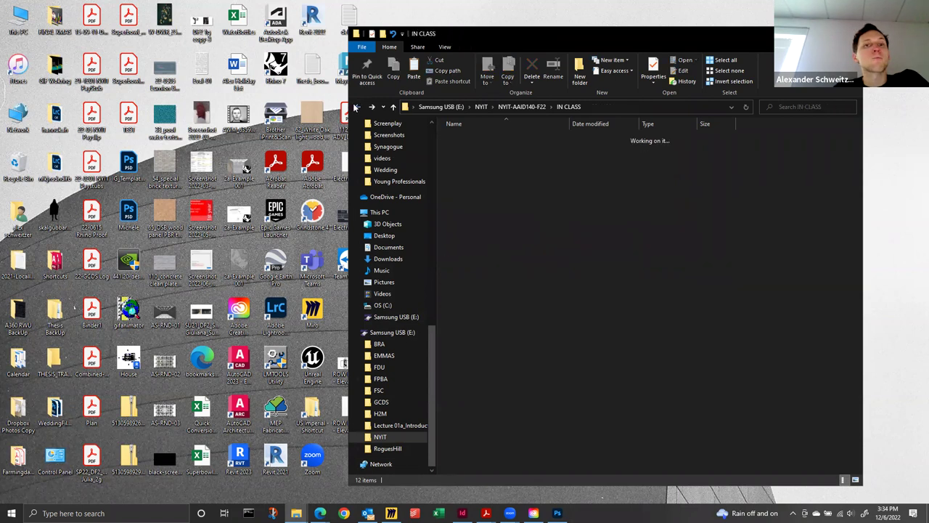
pyautogui.click(506, 410)
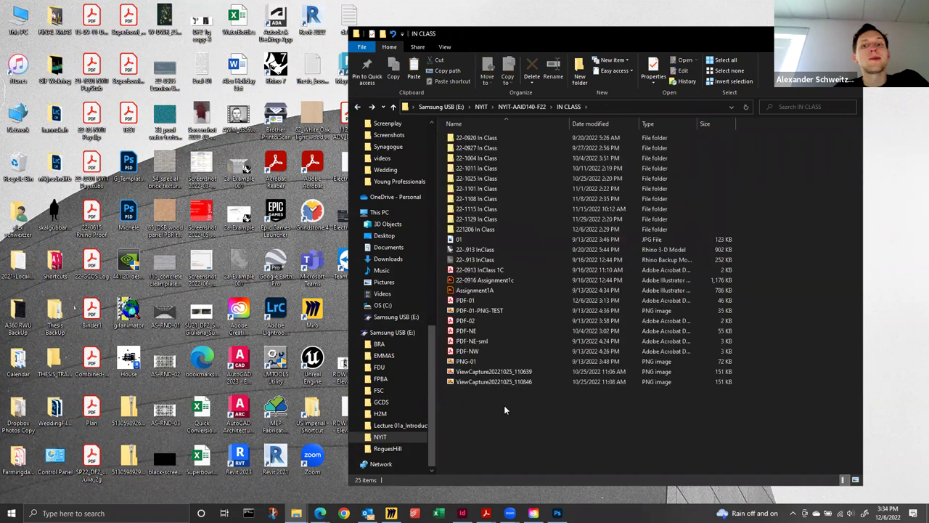
pyautogui.click(296, 514)
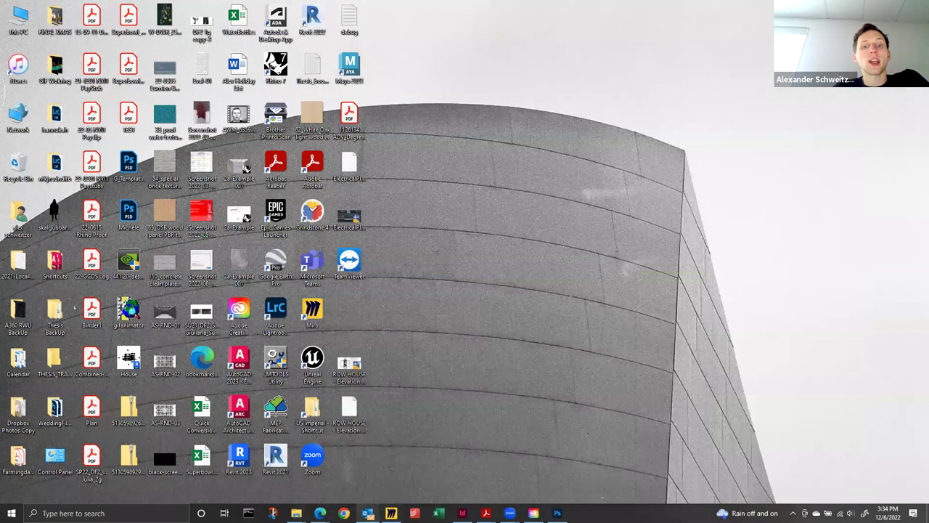
# Step: Switch to the 22-1206 Final Portfolio document in InDesign and examine the linked PNG drawing on page 5 up close
pyautogui.click(462, 513)
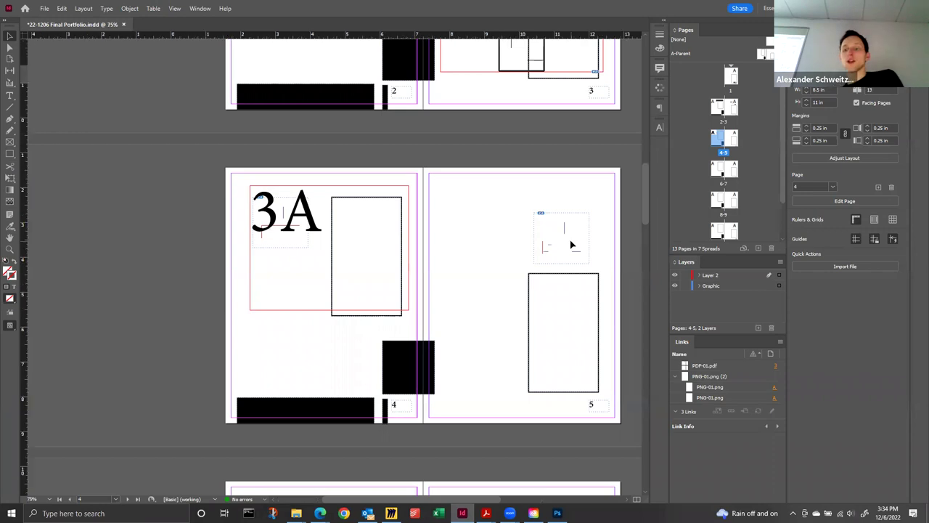
pyautogui.hotkey('ctrl', '=')
pyautogui.hotkey('ctrl', '=')
pyautogui.hotkey('ctrl', '=')
pyautogui.hotkey('ctrl', '=')
pyautogui.moveTo(551, 218); pyautogui.dragTo(65, 247)
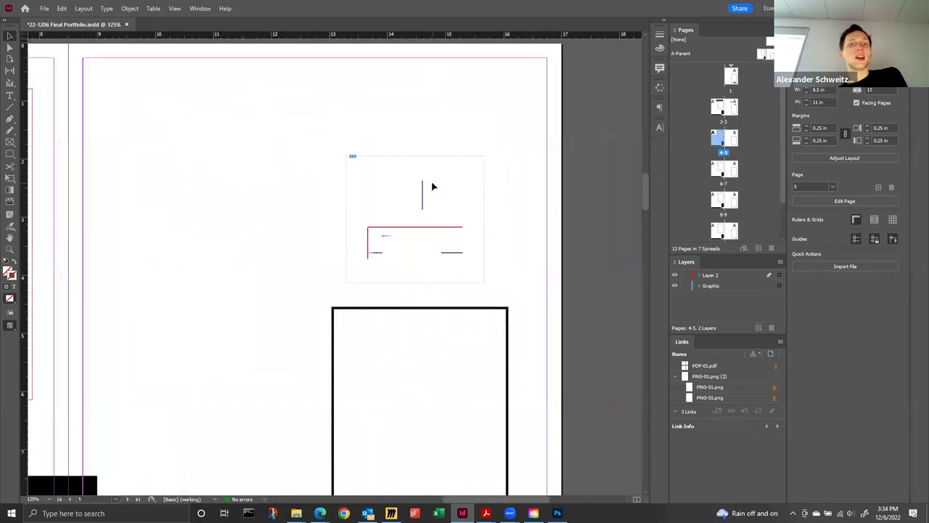
# Step: Compare the page 5 drawing under High Quality Display and Typical Display, ending on Typical Display
pyautogui.click(195, 8)
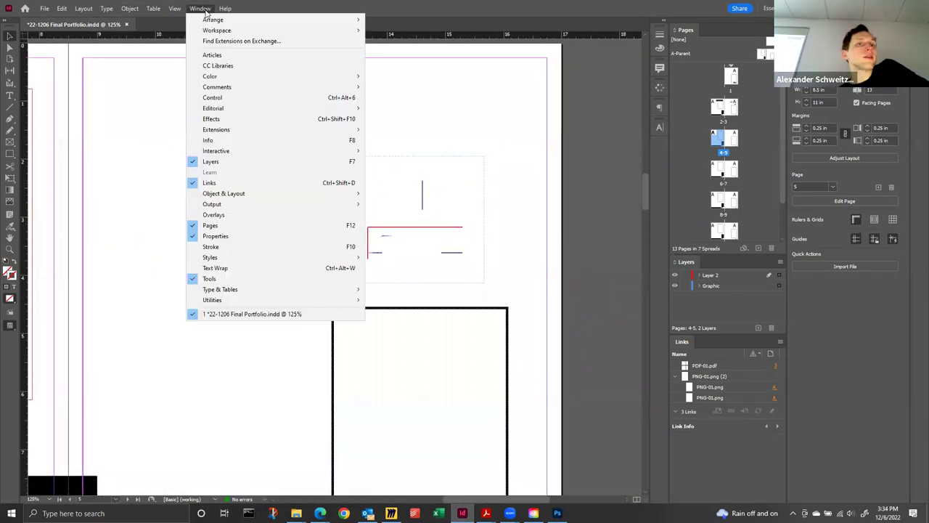
pyautogui.moveTo(176, 8)
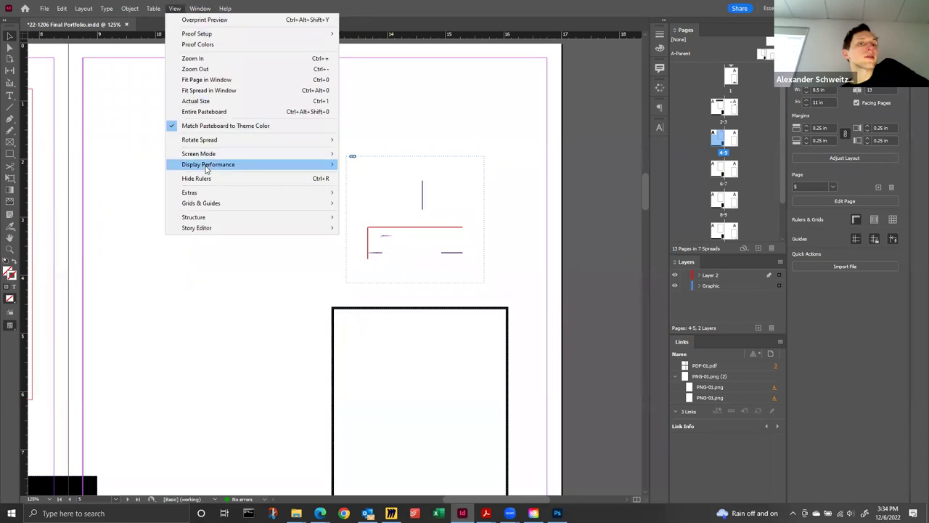
pyautogui.moveTo(209, 168)
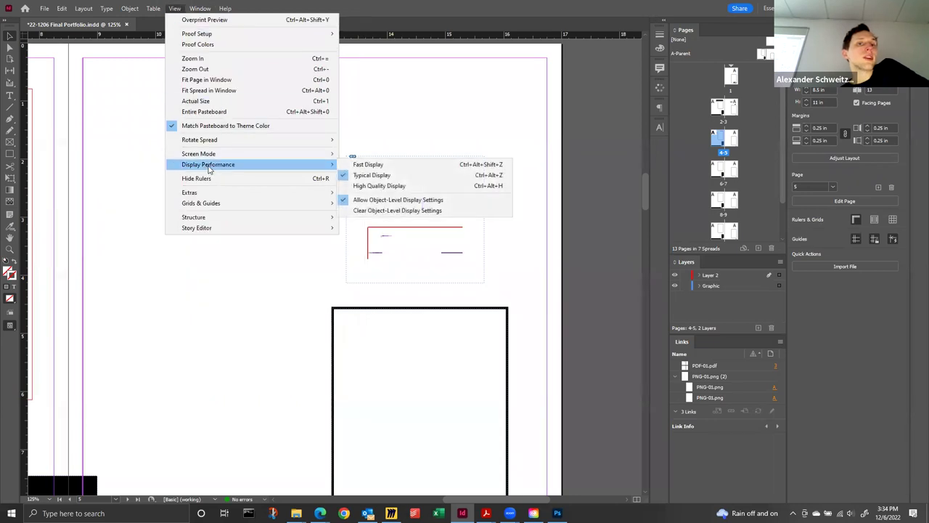
pyautogui.click(371, 175)
pyautogui.hotkey('ctrl', '=')
pyautogui.hotkey('ctrl', '=')
pyautogui.hotkey('ctrl', '=')
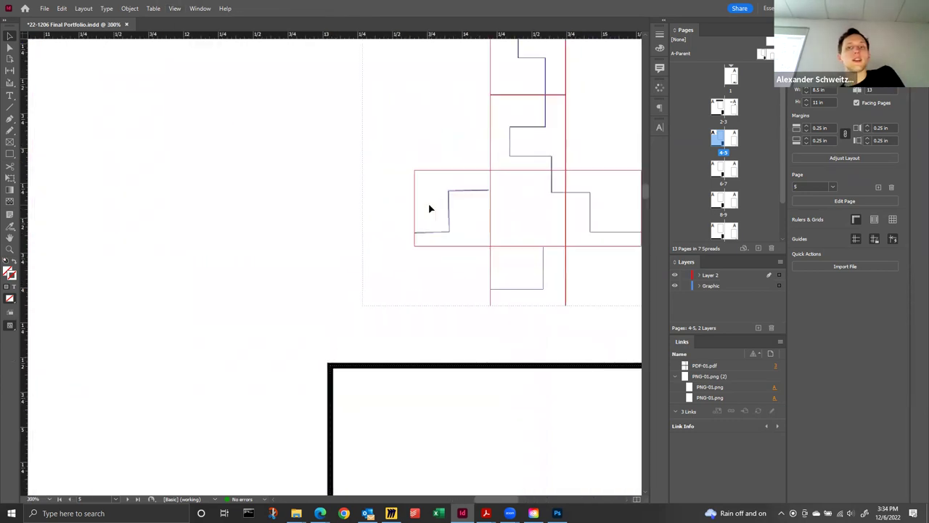
pyautogui.scroll(2, 367, 276)
pyautogui.hscroll(3, 367, 276)
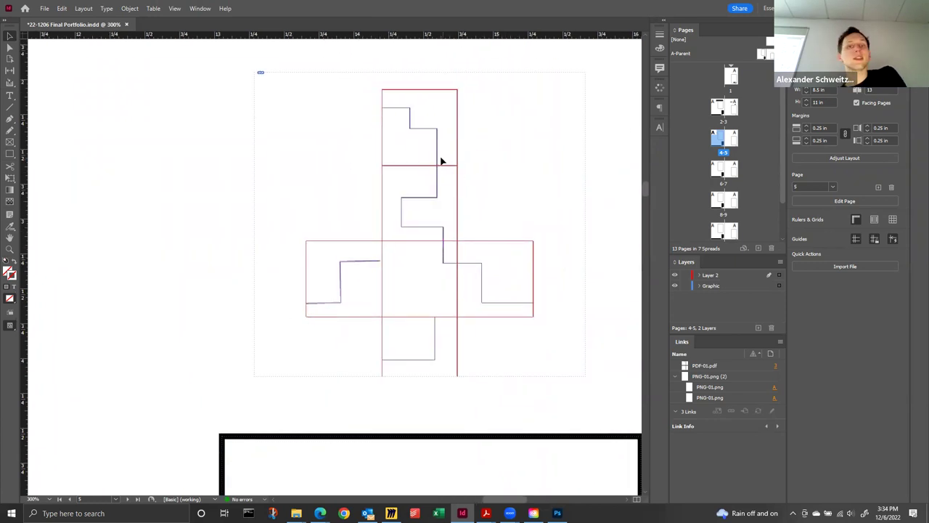
pyautogui.click(193, 9)
pyautogui.click(175, 9)
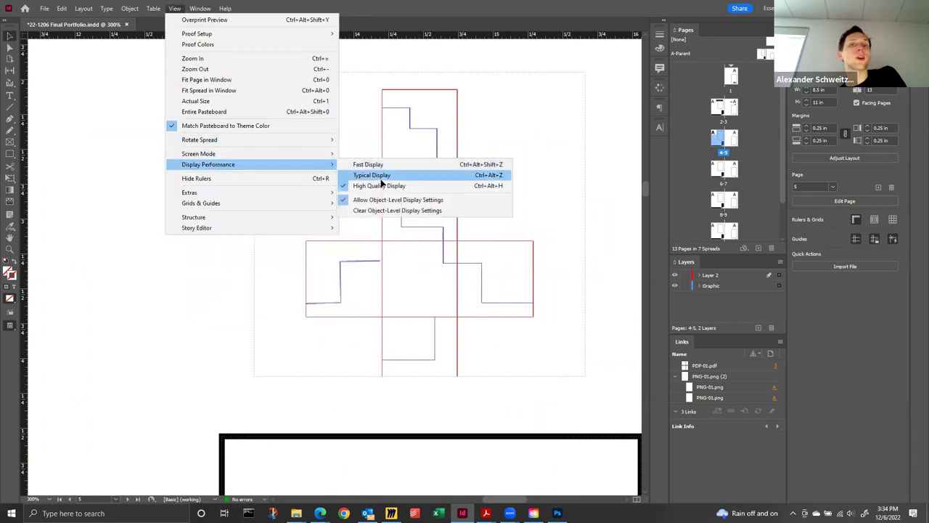
pyautogui.click(377, 175)
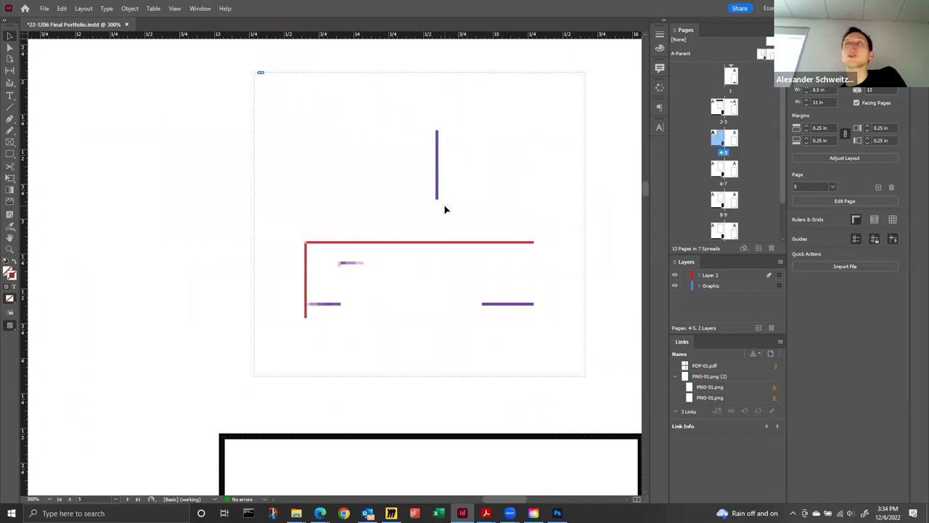
# Step: Delete the outlined rectangles and the linked PNG-01 drawings from both pages of the A-Parent spread
pyautogui.doubleClick(770, 56)
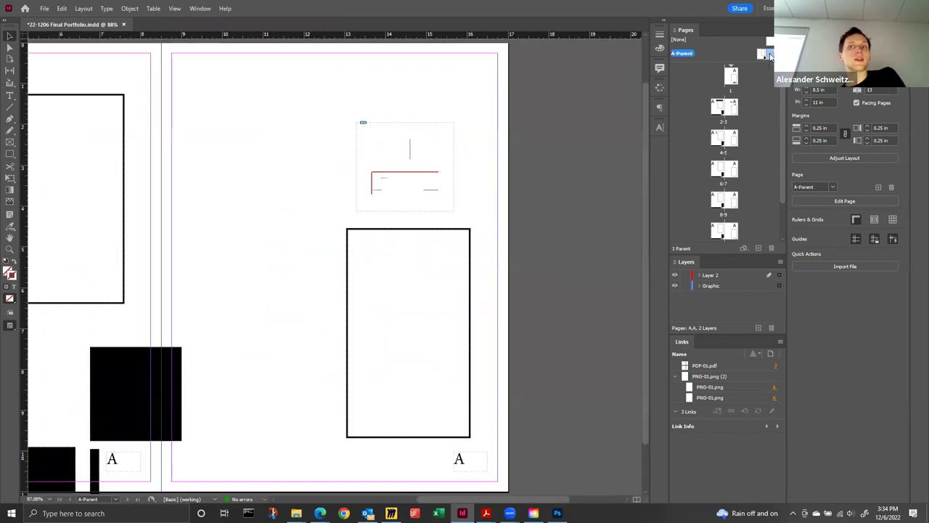
pyautogui.click(401, 148)
pyautogui.moveTo(425, 274); pyautogui.dragTo(332, 151)
pyautogui.press('Delete')
pyautogui.click(67, 261)
pyautogui.press('Delete')
pyautogui.hotkey('ctrl', 'z')
pyautogui.click(305, 131)
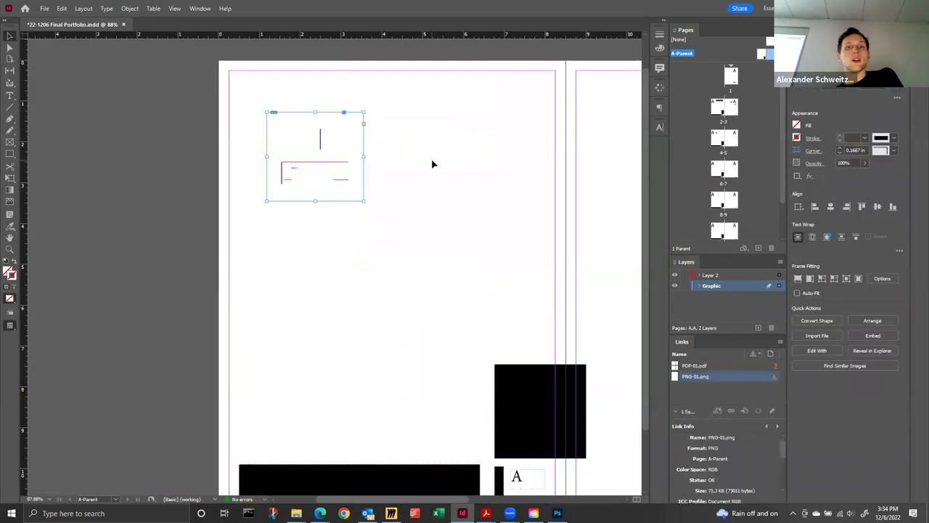
pyautogui.press('Delete')
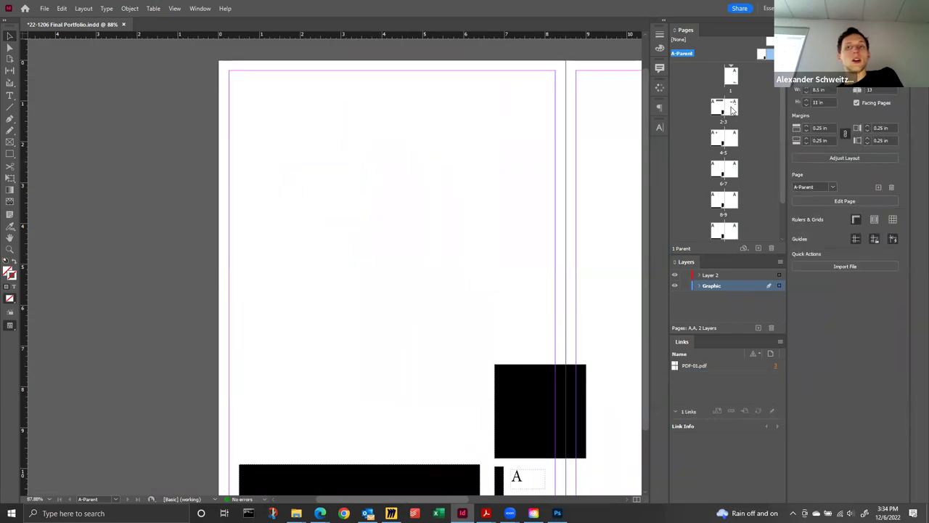
# Step: Go to the page 2-3 spread and review its layout with the updated parent elements
pyautogui.doubleClick(735, 108)
pyautogui.hscroll(-5, 408, 262)
pyautogui.scroll(-2, 408, 262)
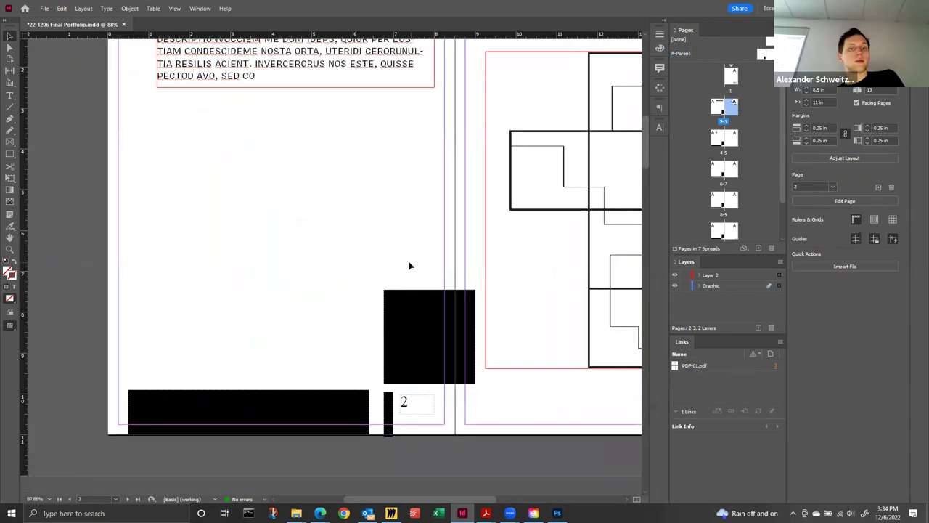
pyautogui.click(334, 267)
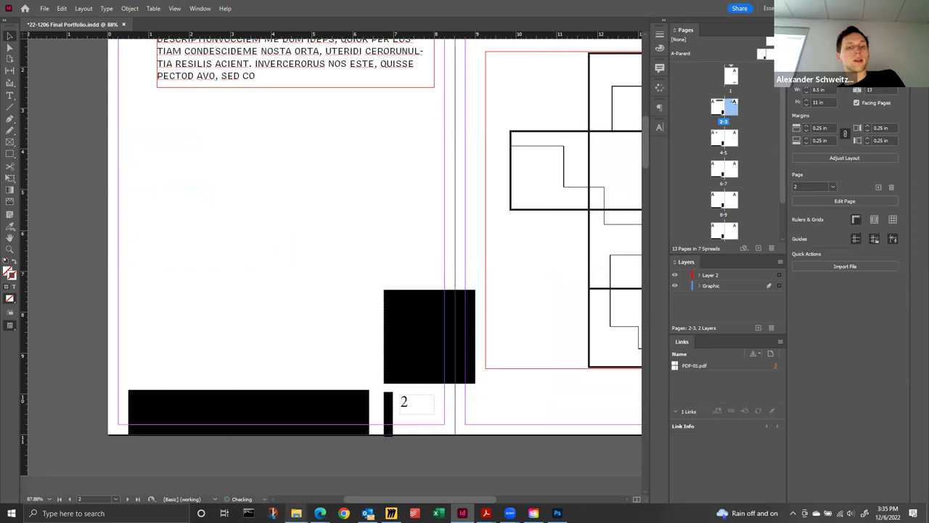
# Step: Place the PNG-01 image from the IN CLASS folder onto page 2 below the description text
pyautogui.moveTo(296, 512)
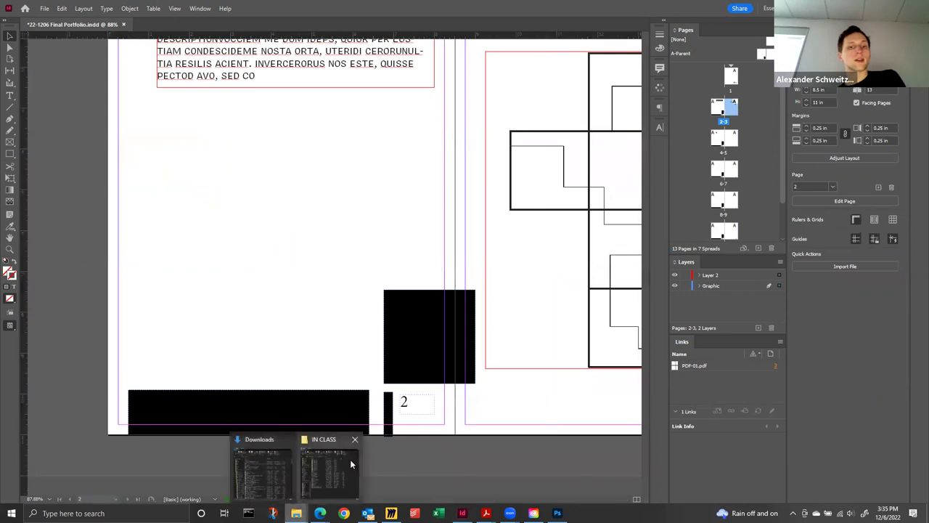
pyautogui.click(350, 459)
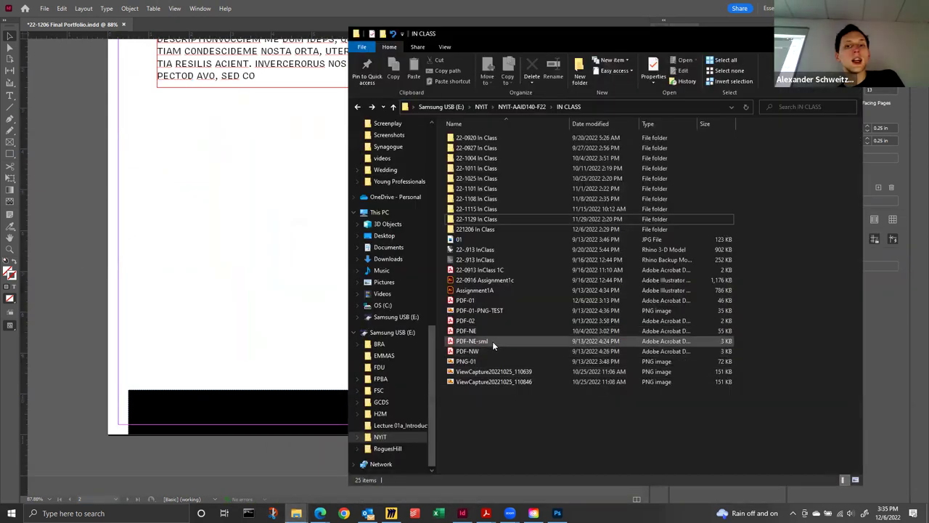
pyautogui.moveTo(486, 359); pyautogui.dragTo(265, 273)
pyautogui.moveTo(217, 226); pyautogui.dragTo(152, 145)
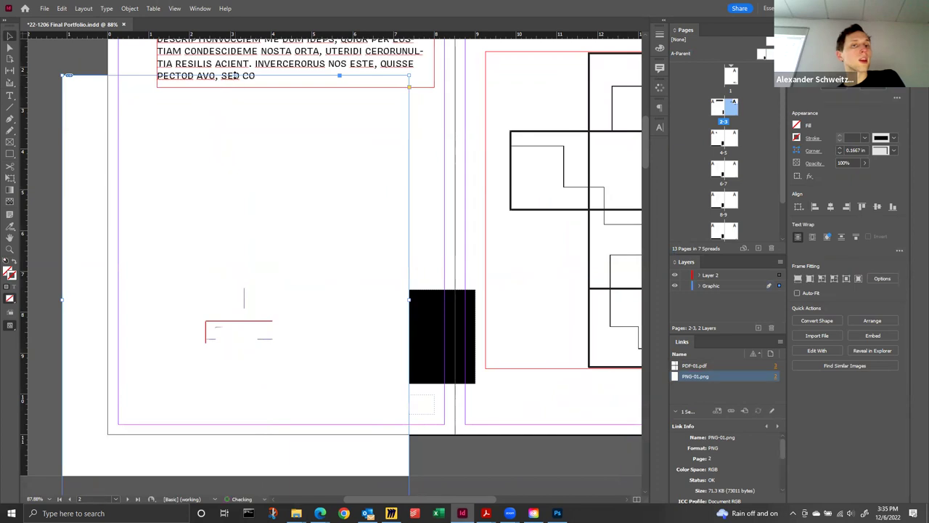
# Step: Move the PNG-01 image within page 2 and crop its frame around the drawing to about 2.5 by 3.9 in
pyautogui.moveTo(234, 76); pyautogui.dragTo(266, 234)
pyautogui.moveTo(235, 476); pyautogui.dragTo(235, 318)
pyautogui.moveTo(63, 238); pyautogui.dragTo(189, 235)
pyautogui.moveTo(408, 239); pyautogui.dragTo(245, 132)
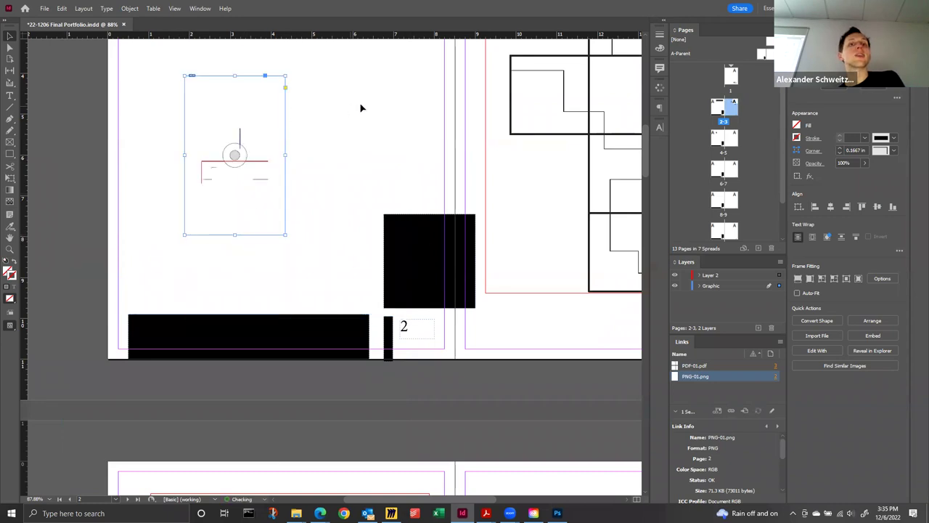
# Step: Examine the line quality of the placed PNG-01 drawing on page 2 at 200% zoom
pyautogui.click(286, 92)
pyautogui.hotkey('ctrl', '=')
pyautogui.hotkey('ctrl', '=')
pyautogui.hotkey('ctrl', '=')
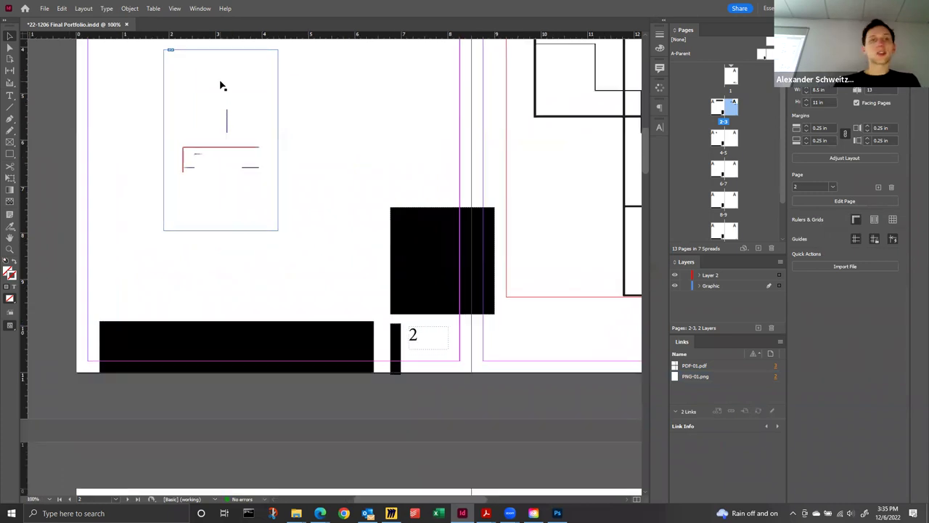
pyautogui.hotkey('ctrl', '2')
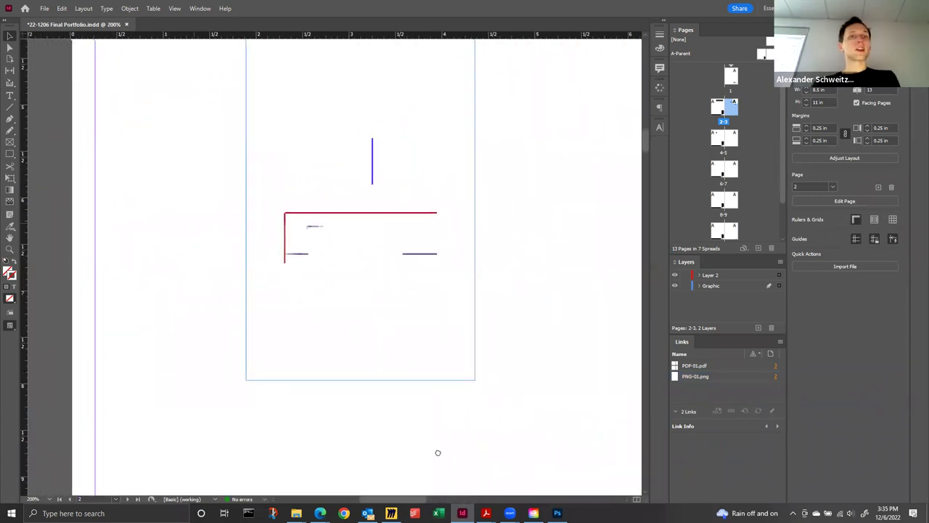
pyautogui.click(200, 8)
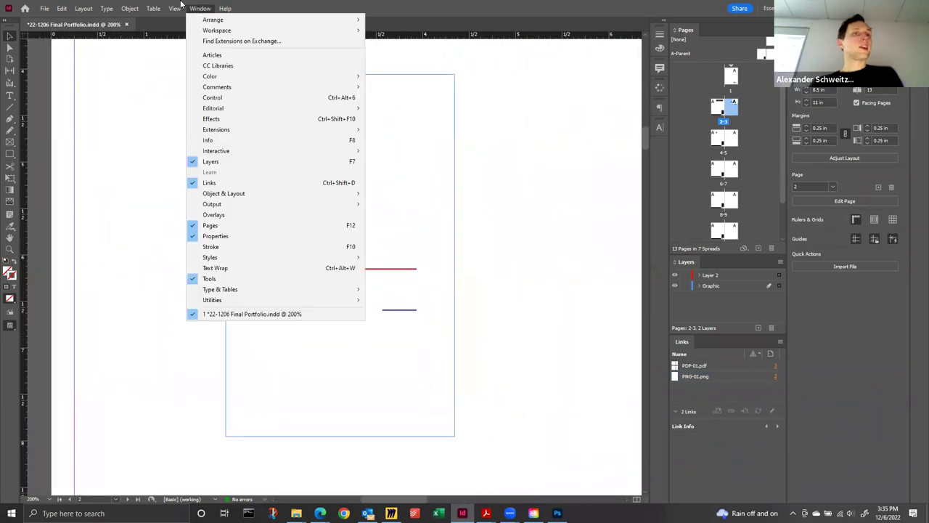
pyautogui.click(579, 285)
# Step: Open the PNG-01 source file from the IN CLASS folder to view the original drawing, and return to the placed image in InDesign
pyautogui.moveTo(296, 513)
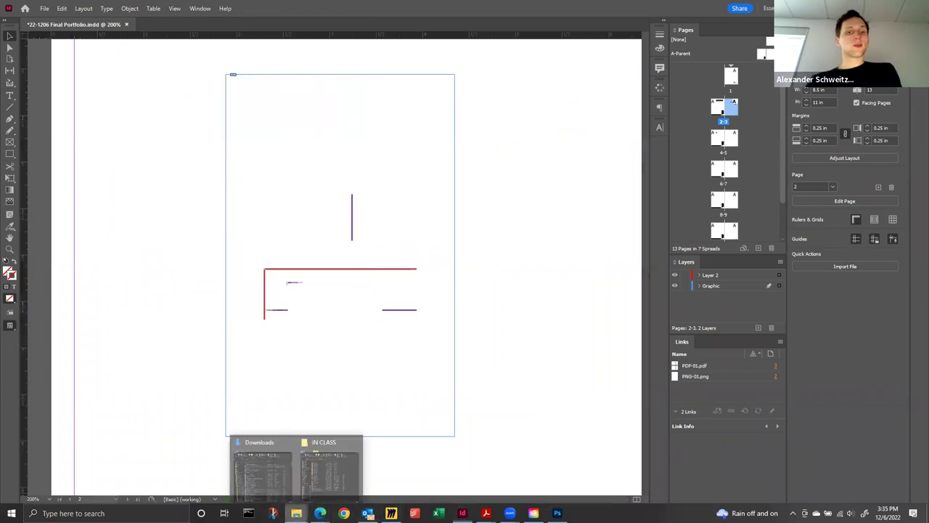
pyautogui.click(340, 467)
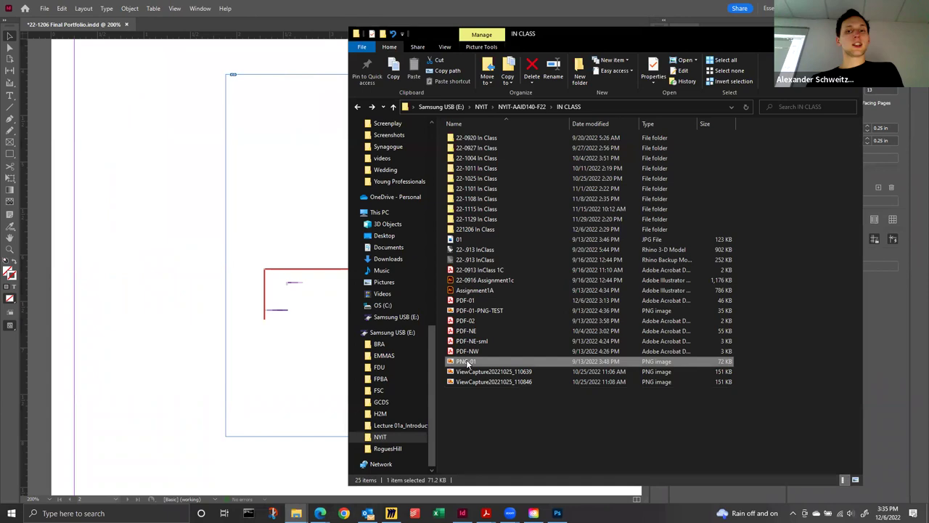
pyautogui.doubleClick(468, 363)
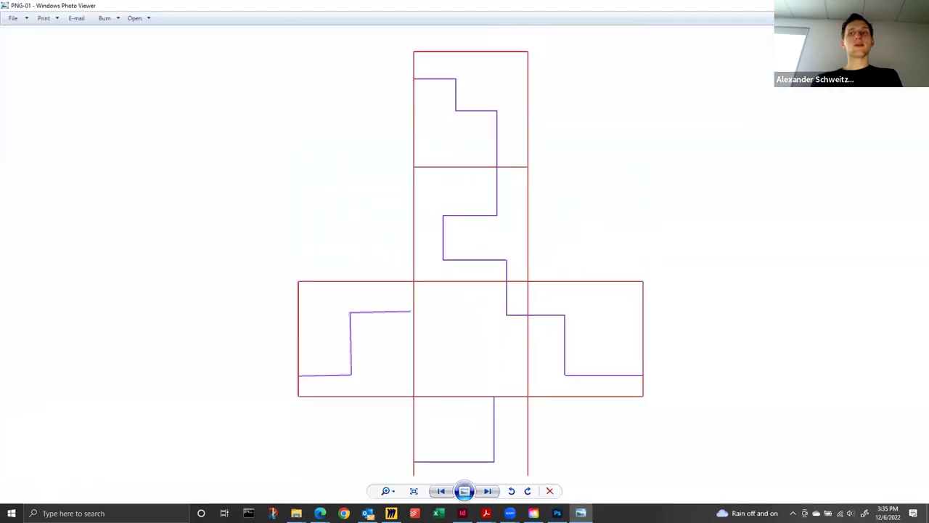
pyautogui.press('super+Down')
pyautogui.hotkey('alt', 'F4')
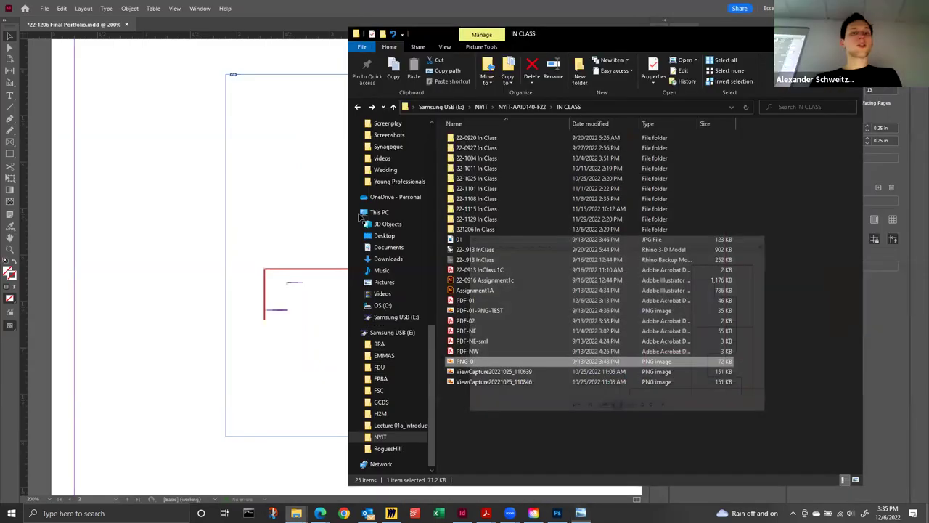
pyautogui.click(340, 255)
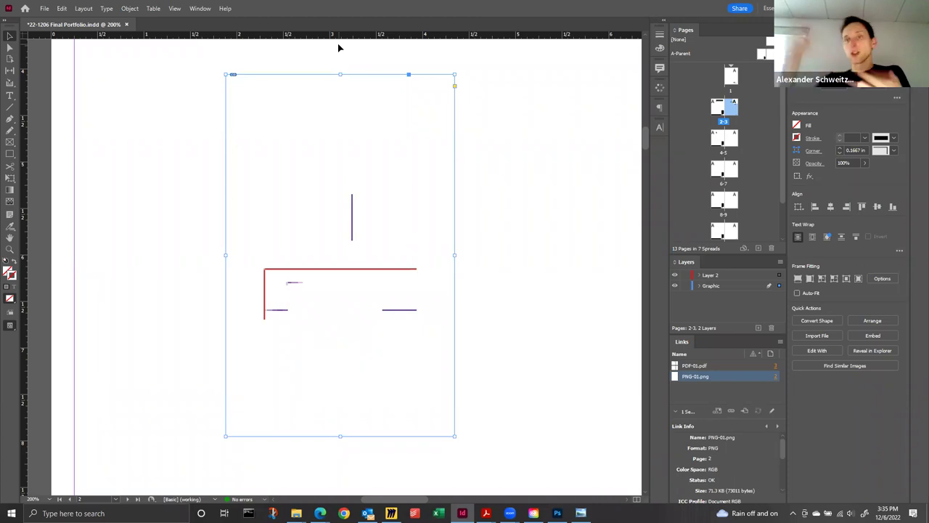
# Step: View the PDF drawing on page 3 up close and return to the PNG-01 image on page 2
pyautogui.click(730, 168)
pyautogui.doubleClick(721, 171)
pyautogui.doubleClick(729, 103)
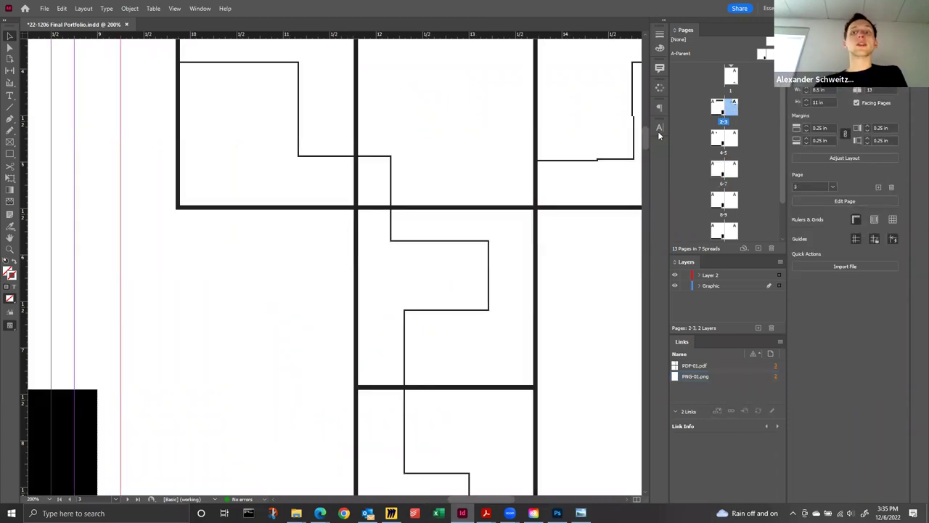
pyautogui.doubleClick(717, 107)
pyautogui.click(336, 255)
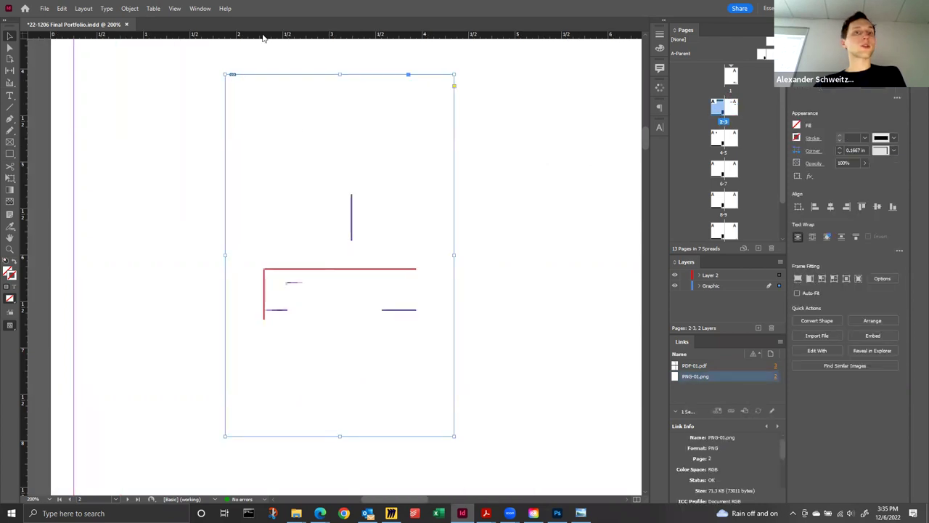
# Step: Set the document's display performance to High Quality Display
pyautogui.click(191, 8)
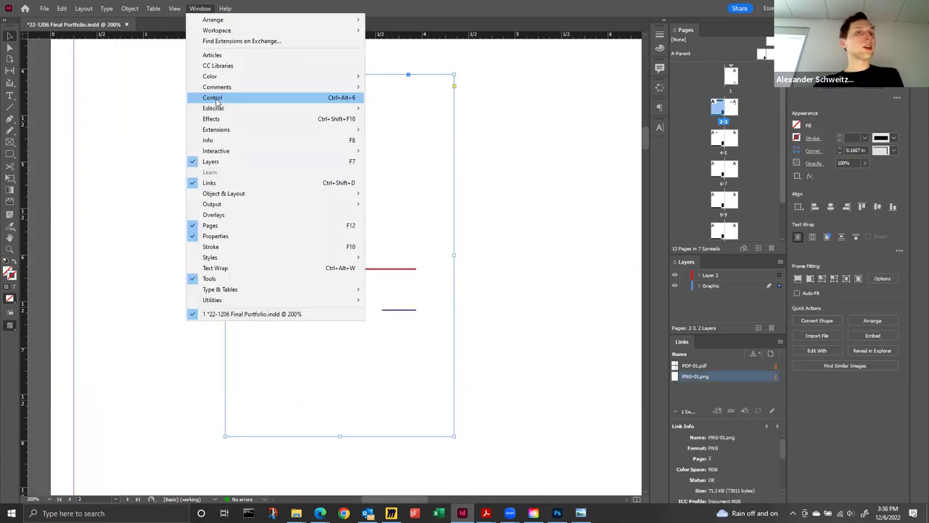
pyautogui.moveTo(176, 10)
pyautogui.moveTo(216, 154)
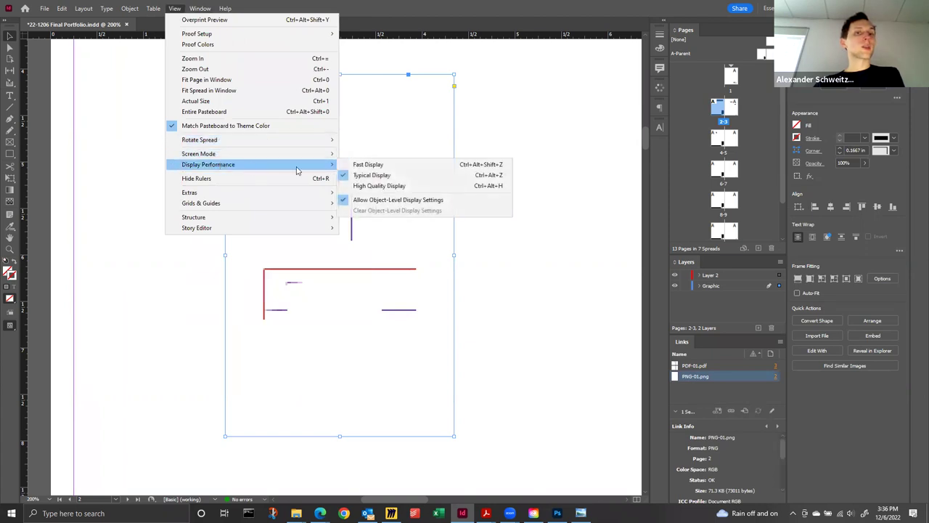
pyautogui.click(378, 185)
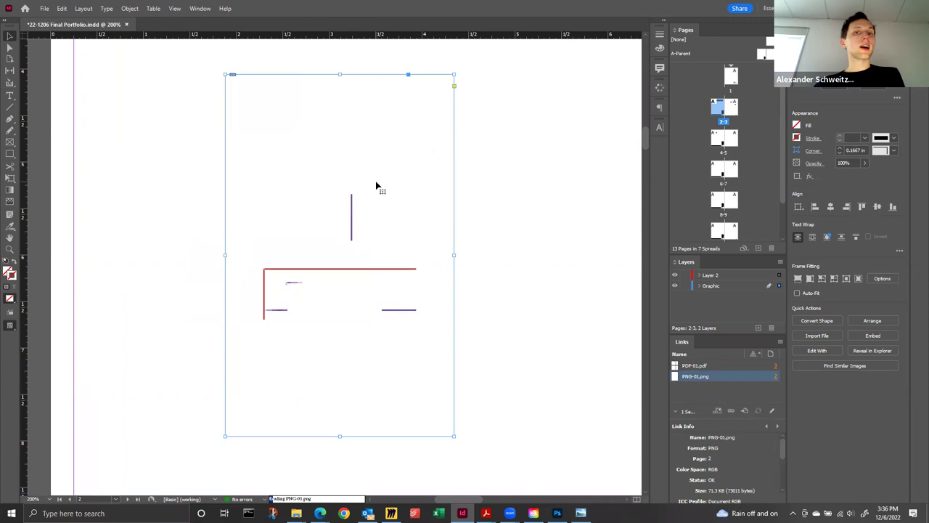
# Step: Crop the PNG-01 frame tightly around the drawing to about 1.7 by 2.2 in and turn on Auto-Fit
pyautogui.moveTo(453, 75); pyautogui.dragTo(420, 164)
pyautogui.moveTo(225, 436); pyautogui.dragTo(260, 371)
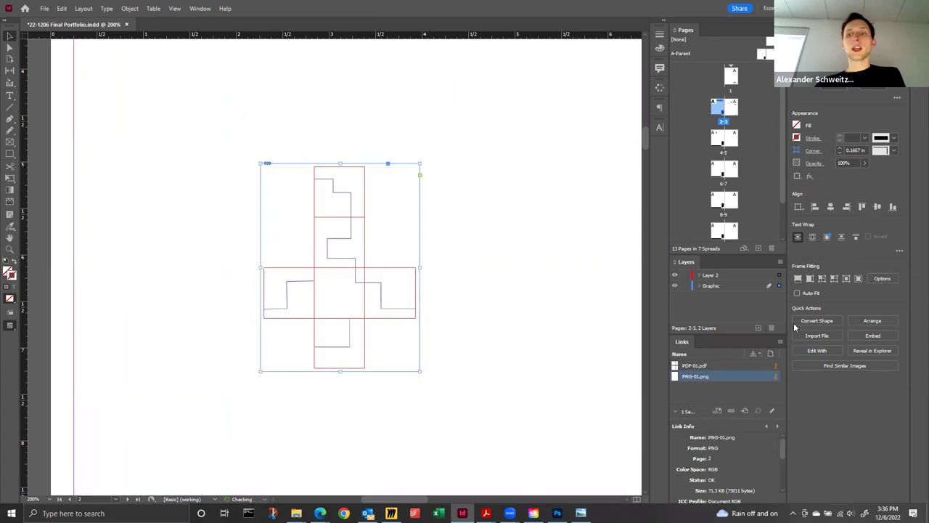
pyautogui.click(797, 292)
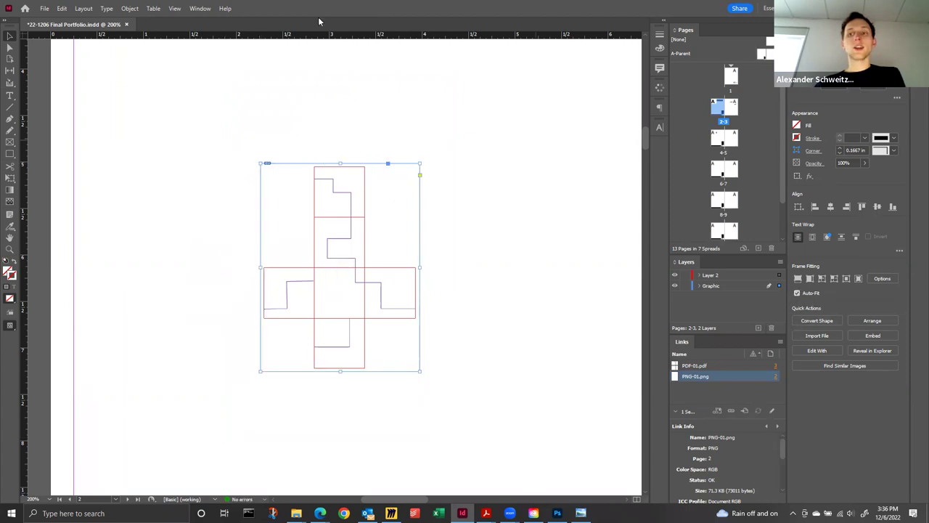
# Step: Set the document's display performance back to Typical Display
pyautogui.click(197, 11)
pyautogui.moveTo(175, 8)
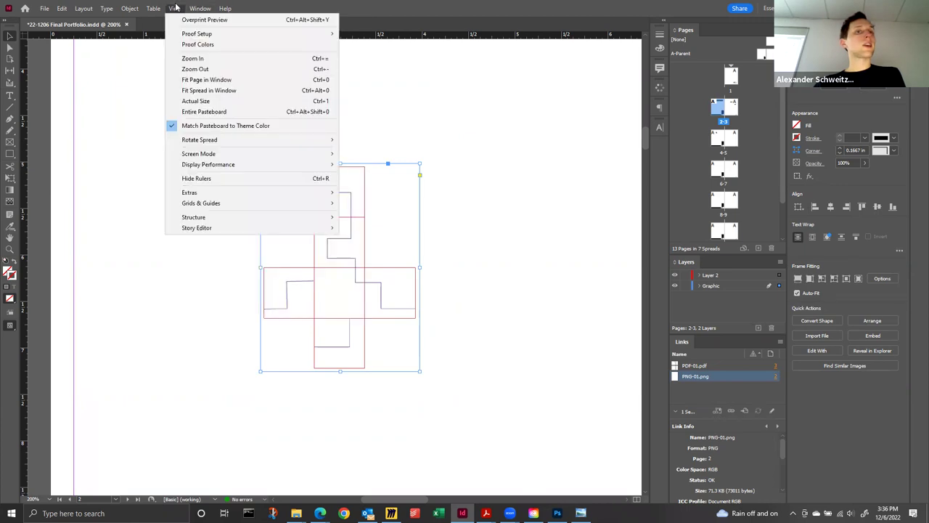
pyautogui.moveTo(217, 166)
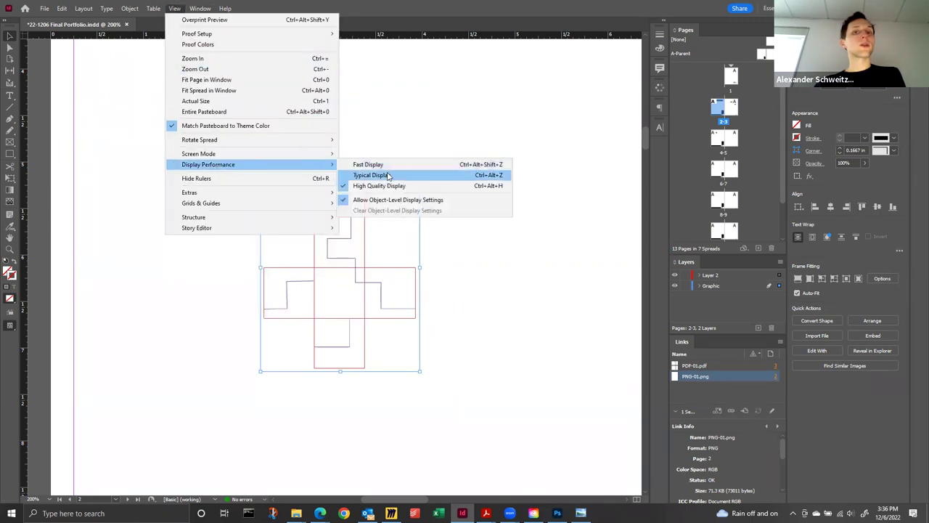
pyautogui.click(413, 177)
# Step: Enlarge the PNG-01 image to about 5.5 by 7.2 in and position it between page 2's description text and bottom black bar
pyautogui.hotkey('ctrl', '1')
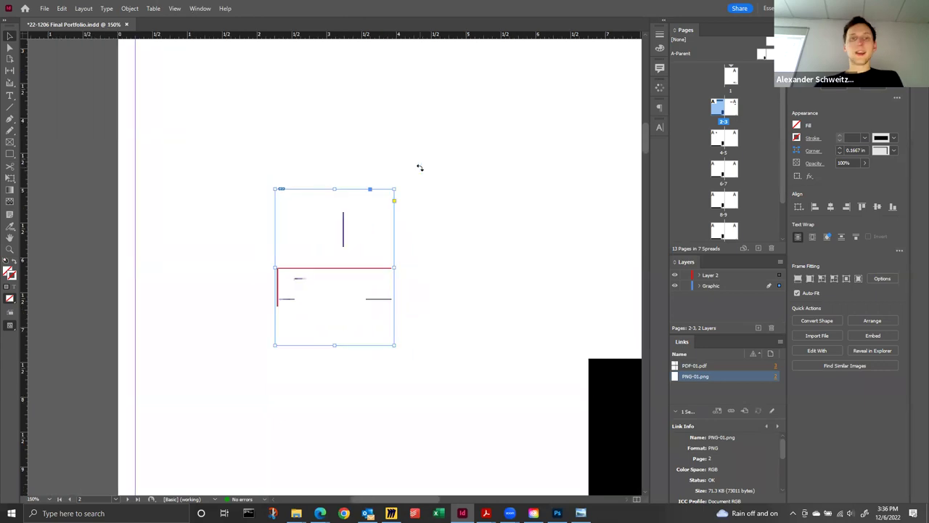
pyautogui.moveTo(374, 216); pyautogui.dragTo(452, 145)
pyautogui.moveTo(419, 232); pyautogui.dragTo(414, 280)
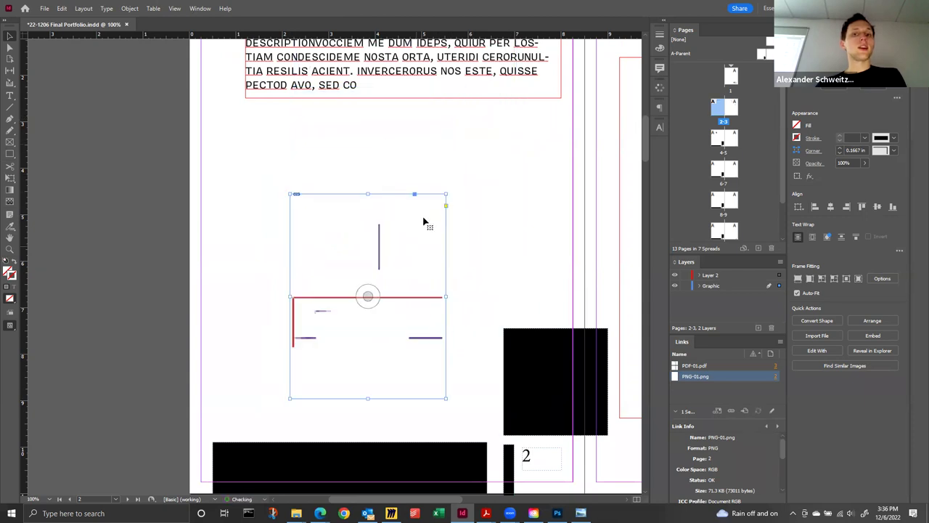
pyautogui.moveTo(424, 234); pyautogui.dragTo(380, 269)
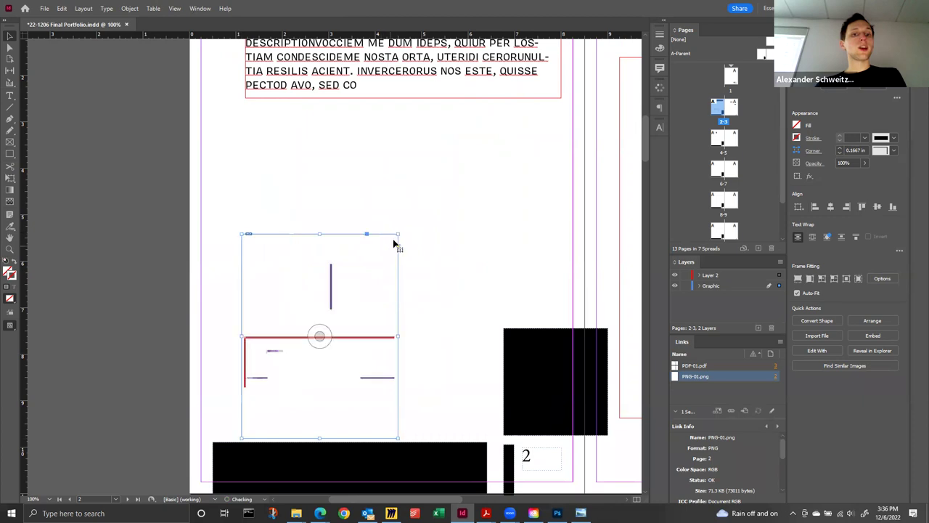
pyautogui.moveTo(396, 234); pyautogui.dragTo(498, 139)
# Step: Preview the page 2-3 spread in presentation mode and compare its PNG and PDF drawings in the normal layout view
pyautogui.click(528, 165)
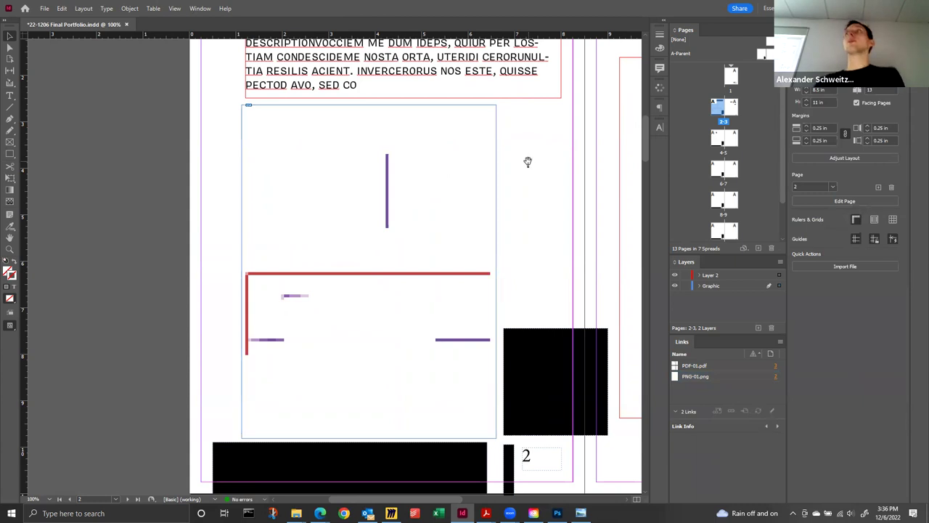
pyautogui.hotkey('shift', 'w')
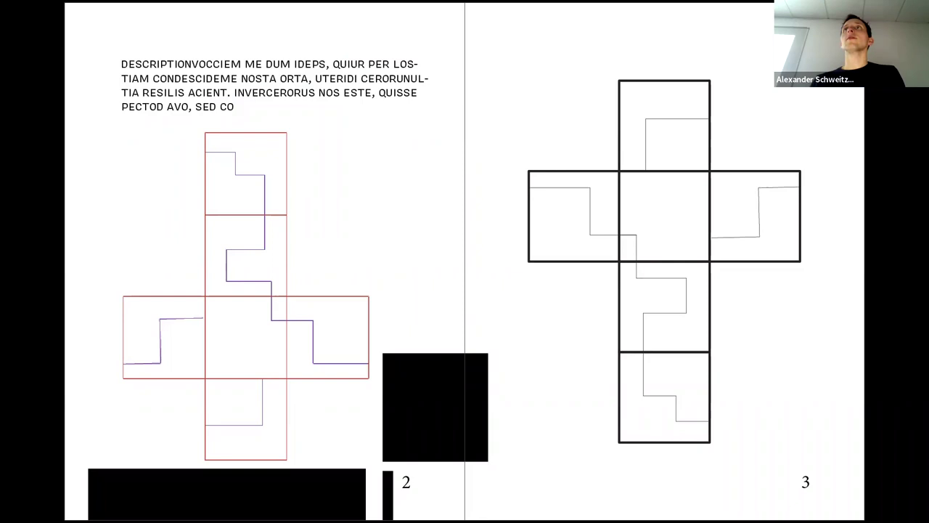
pyautogui.press('Escape')
pyautogui.scroll(4, 124, 317)
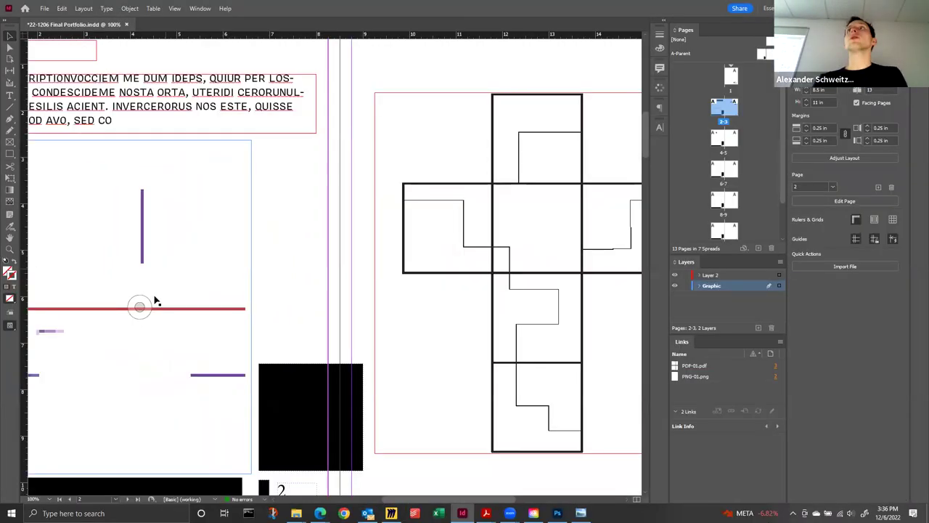
pyautogui.scroll(-3, 124, 399)
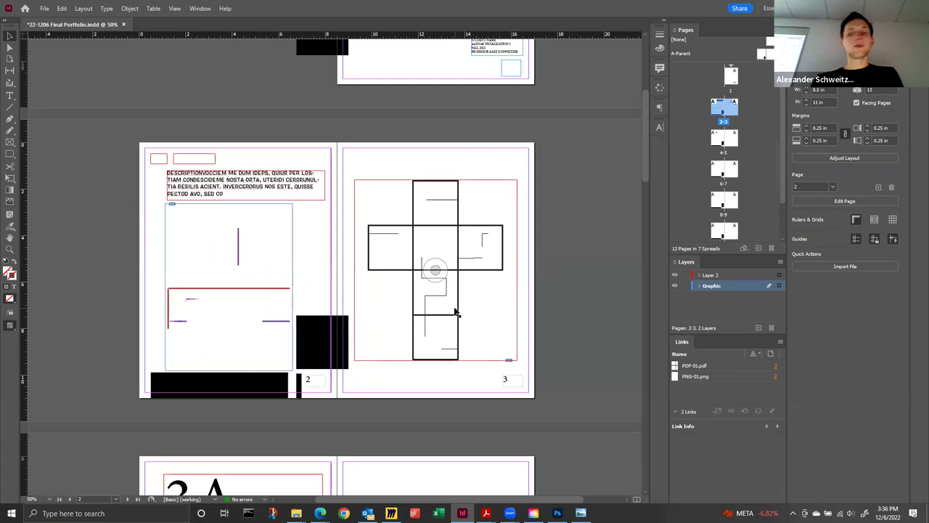
pyautogui.scroll(2, 455, 312)
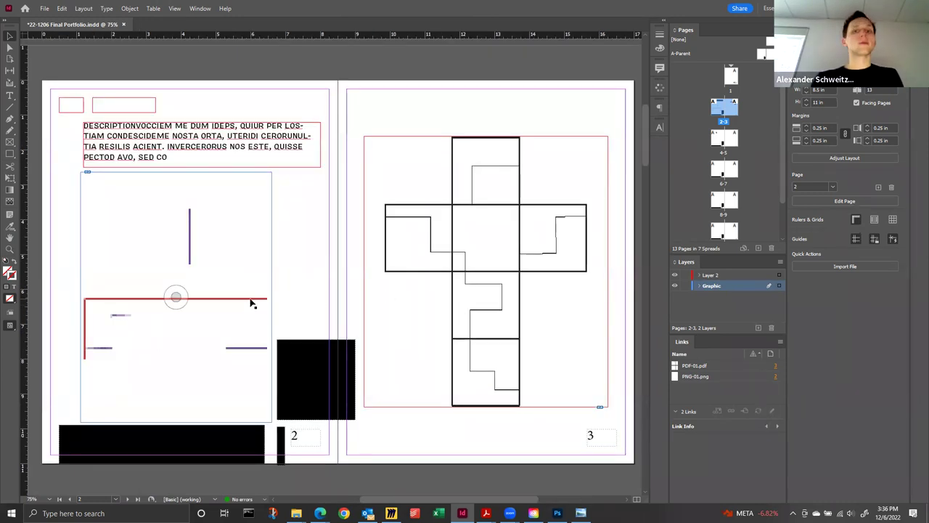
# Step: Go to the page 4-5 spread and save the portfolio document
pyautogui.scroll(-5, 253, 303)
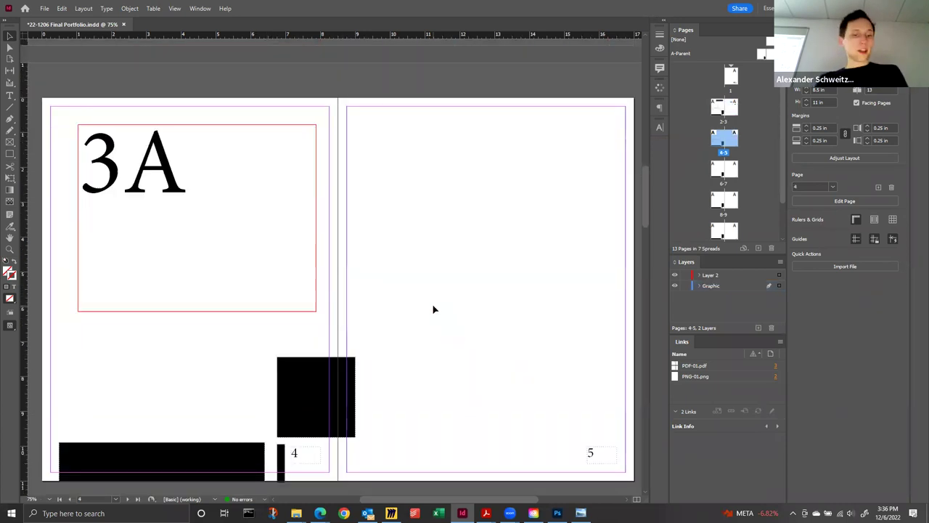
pyautogui.hotkey('ctrl', 's')
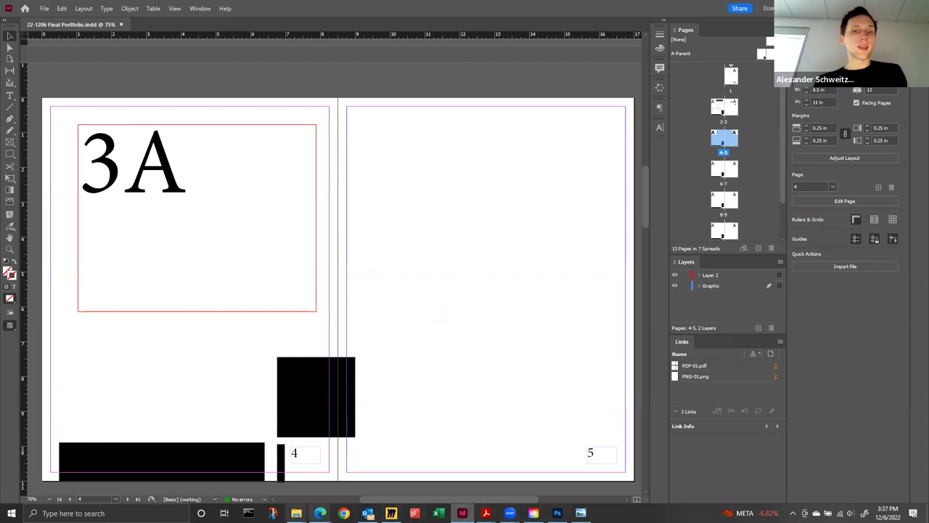
# Step: Place the View 1 Lines [Converted] copy PNG from the 22-1129 In Class folder at page 5's upper inner margin corner
pyautogui.moveTo(297, 512)
pyautogui.click(354, 466)
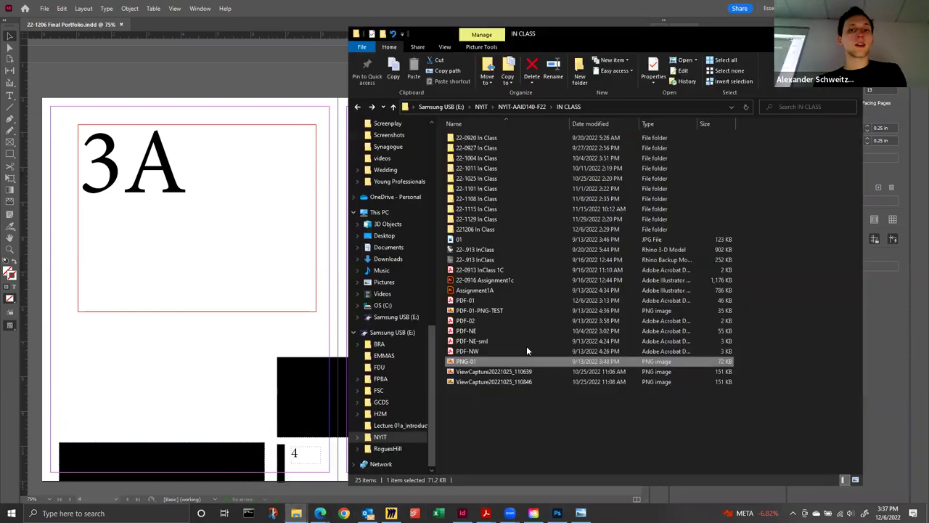
pyautogui.click(483, 219)
pyautogui.doubleClick(484, 221)
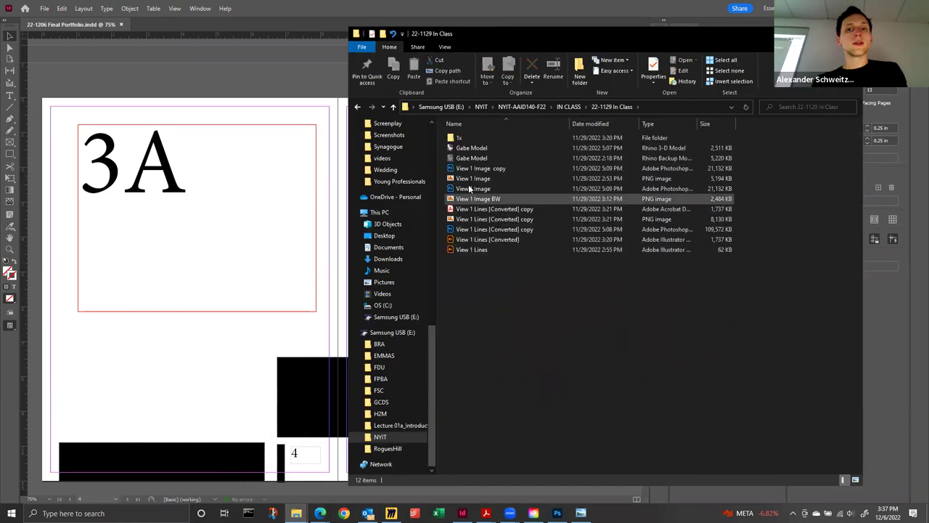
pyautogui.click(497, 210)
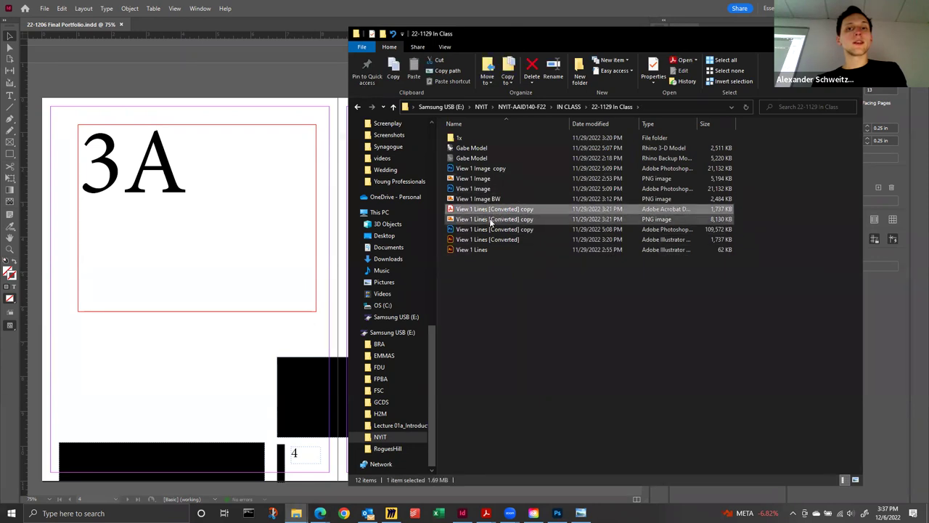
pyautogui.click(491, 220)
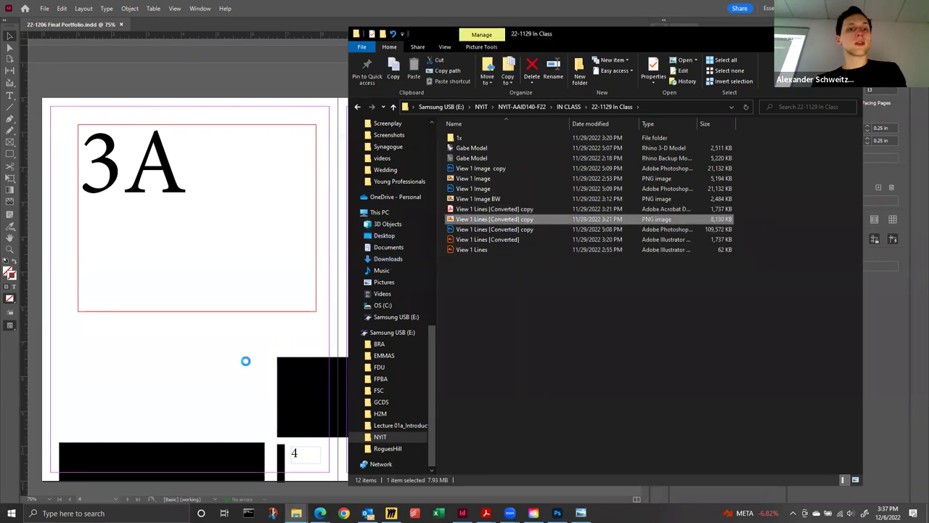
pyautogui.moveTo(245, 361); pyautogui.dragTo(246, 361)
pyautogui.moveTo(498, 150); pyautogui.dragTo(497, 155)
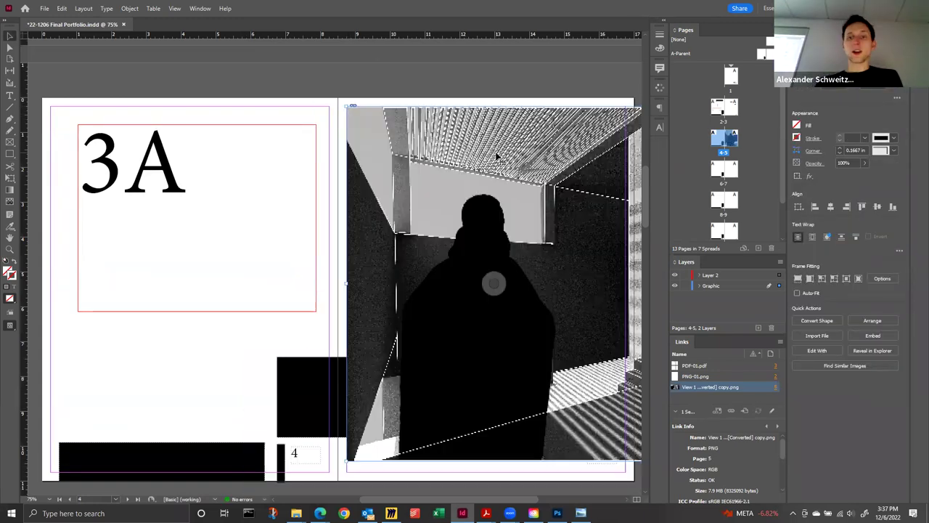
# Step: Try resizing the placed image's frame to page 5's width with Auto-Fit enabled, and undo the attempt
pyautogui.hotkey('ctrl', '-')
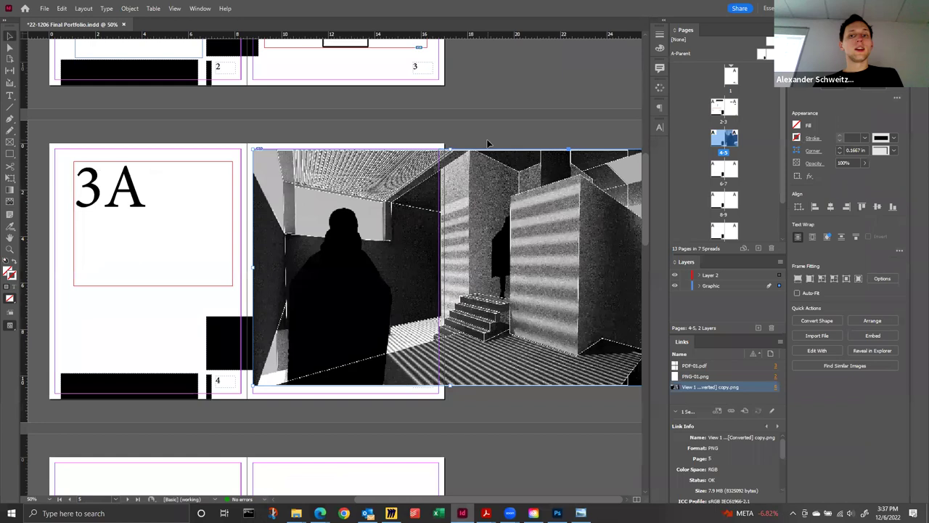
pyautogui.hotkey('ctrl', '-')
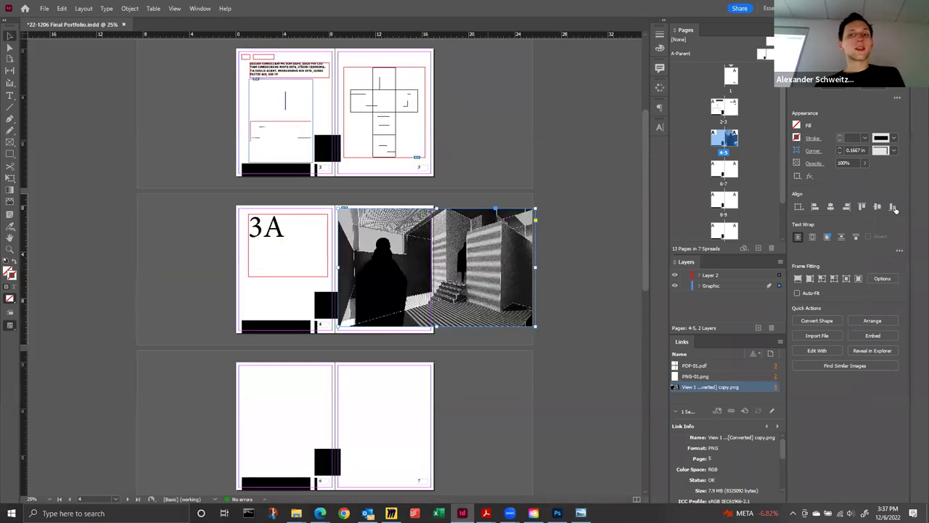
pyautogui.click(798, 293)
pyautogui.moveTo(535, 326); pyautogui.dragTo(432, 329)
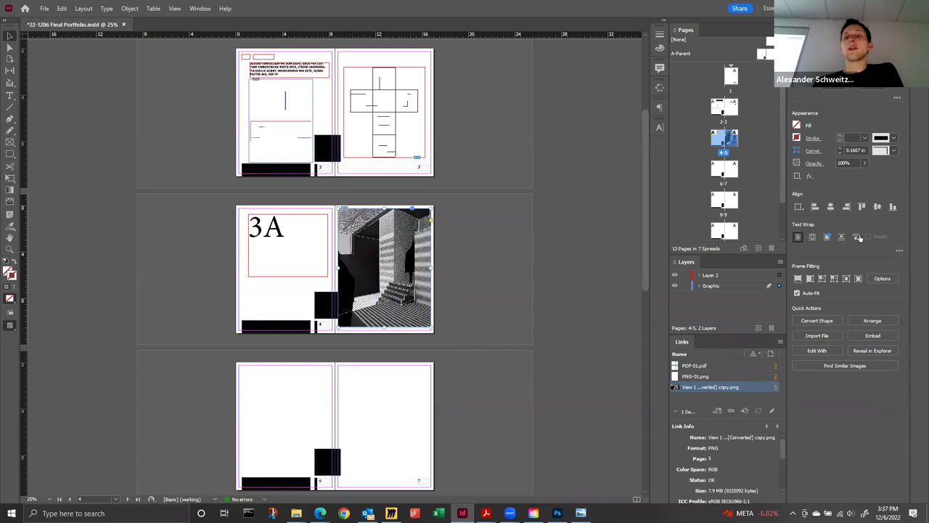
pyautogui.hotkey('ctrl', 'z')
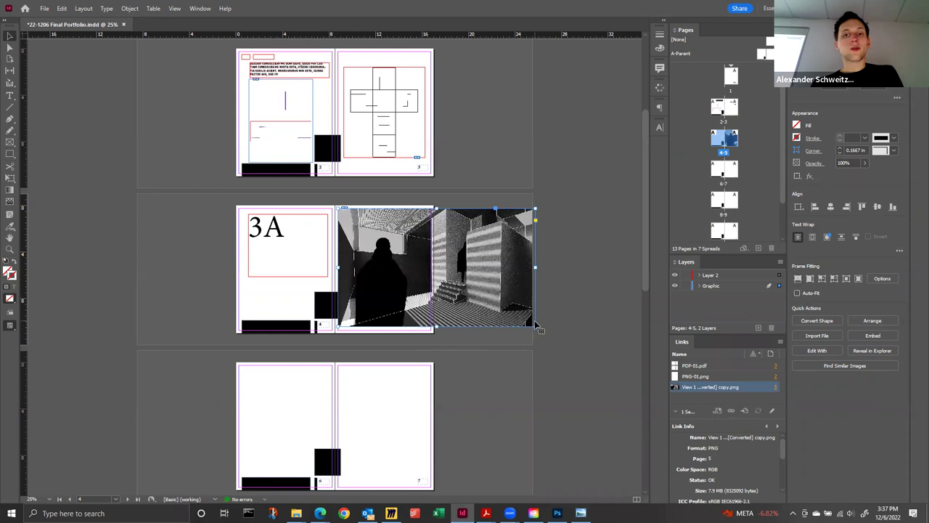
# Step: Reduce the image's frame to about 7.7 by 4.4 in across the upper part of page 5 and fit its content proportionally
pyautogui.moveTo(536, 327); pyautogui.dragTo(427, 259)
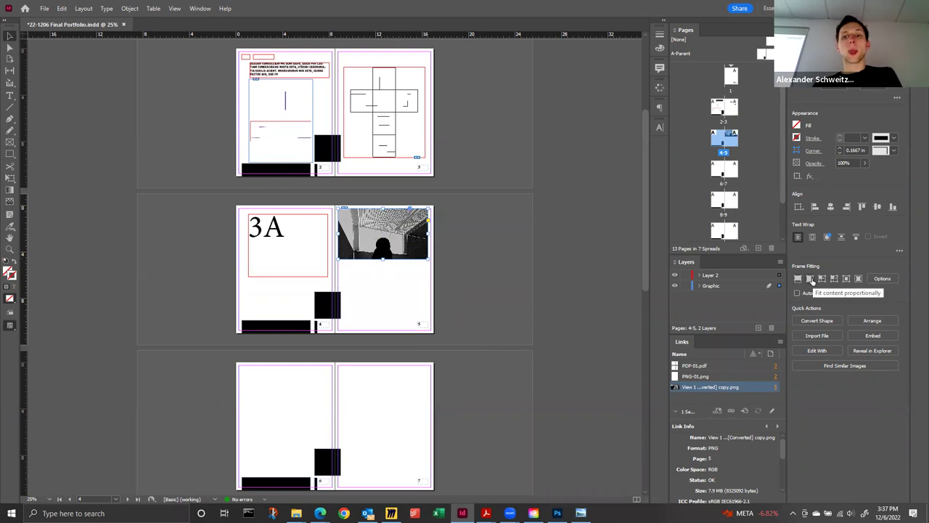
pyautogui.click(810, 279)
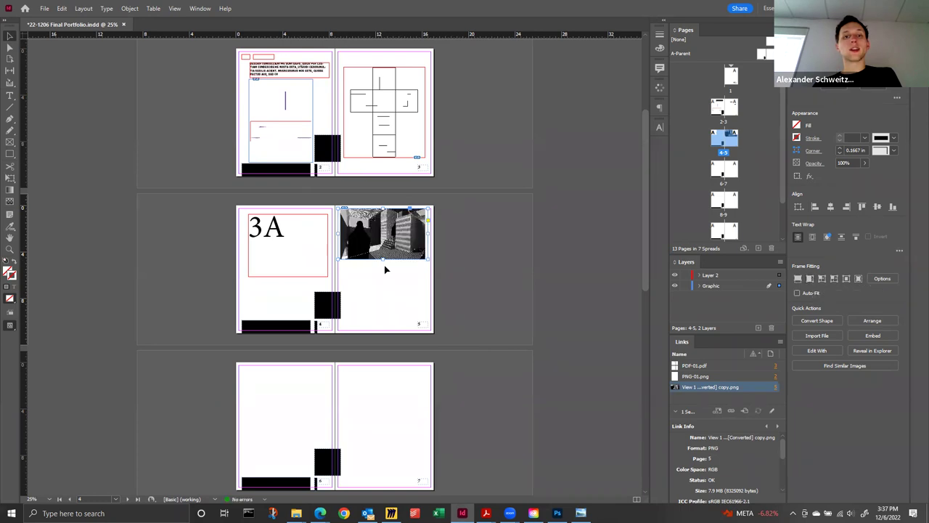
pyautogui.hotkey('ctrl', '=')
pyautogui.hotkey('ctrl', '=')
pyautogui.hotkey('ctrl', '=')
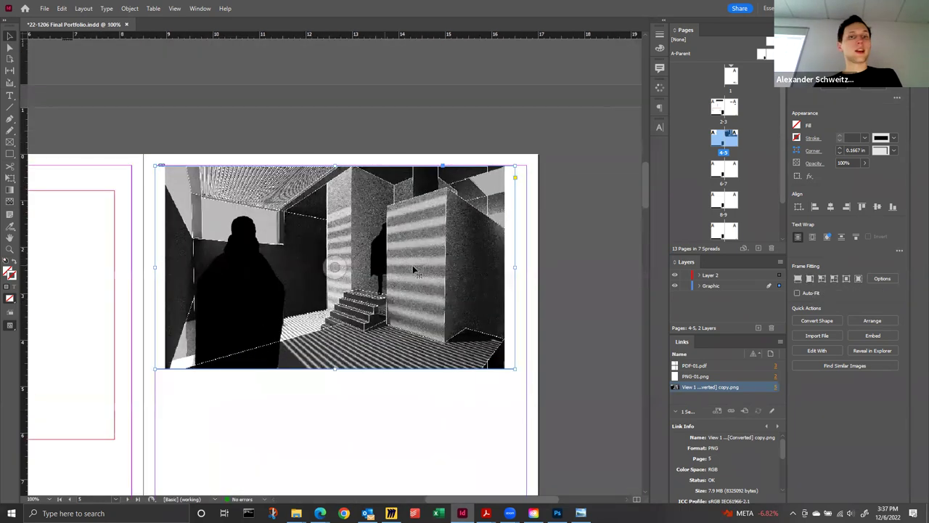
# Step: Fill the frame proportionally with the image, extend its outer edge to page 5's margin, and fill it again
pyautogui.click(797, 279)
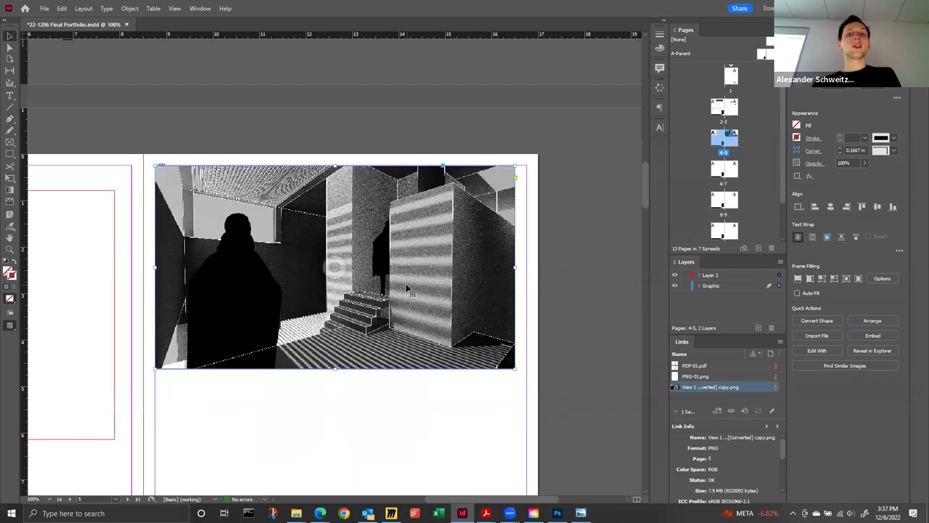
pyautogui.click(346, 259)
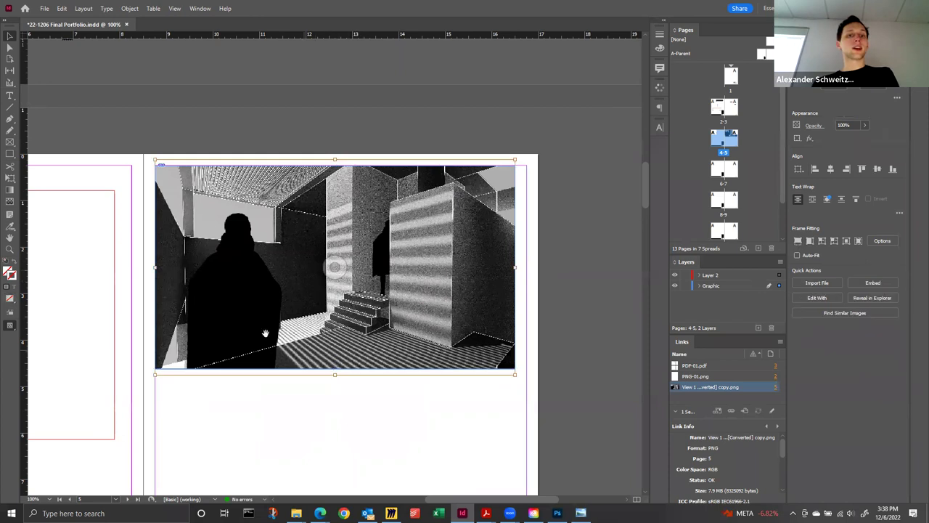
pyautogui.click(358, 453)
pyautogui.moveTo(515, 267); pyautogui.dragTo(526, 267)
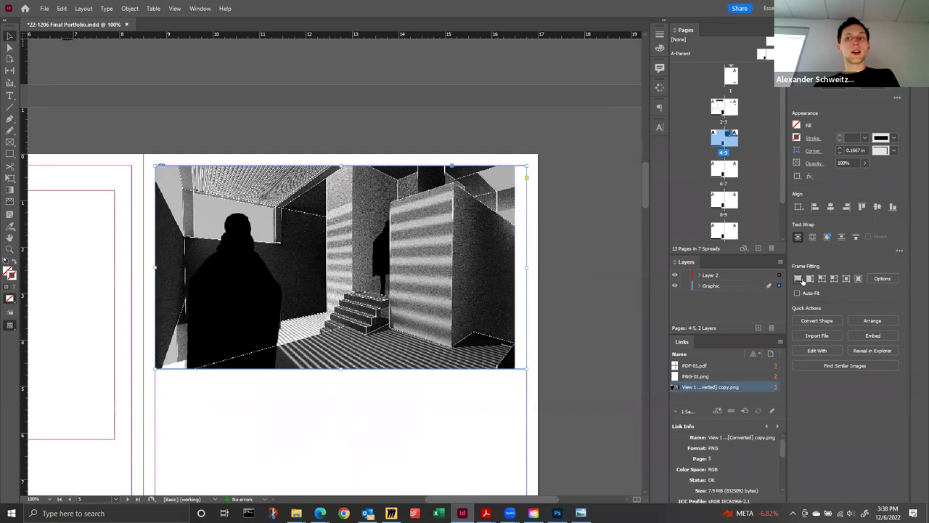
pyautogui.click(800, 279)
pyautogui.click(307, 429)
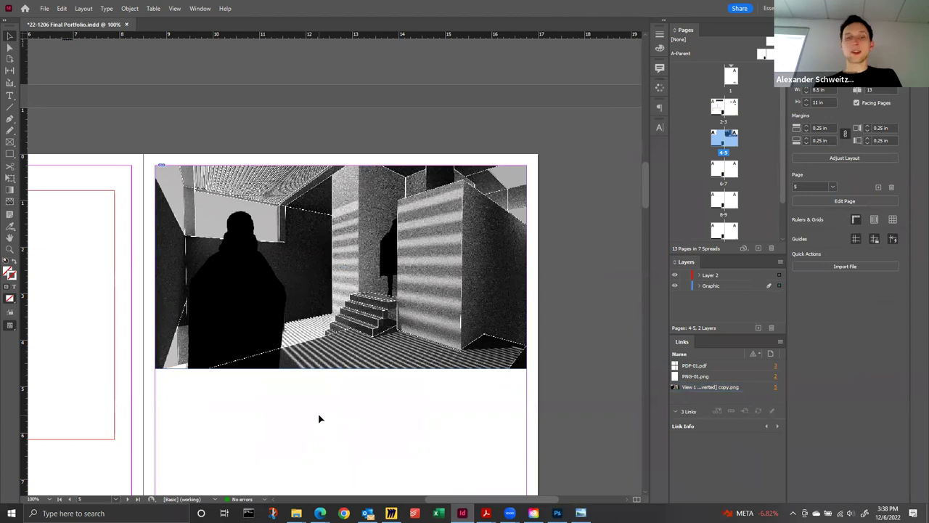
# Step: Preview the page 4-5 spread in presentation mode and return to the normal layout view
pyautogui.hotkey('ctrl', '-')
pyautogui.hotkey('ctrl', '-')
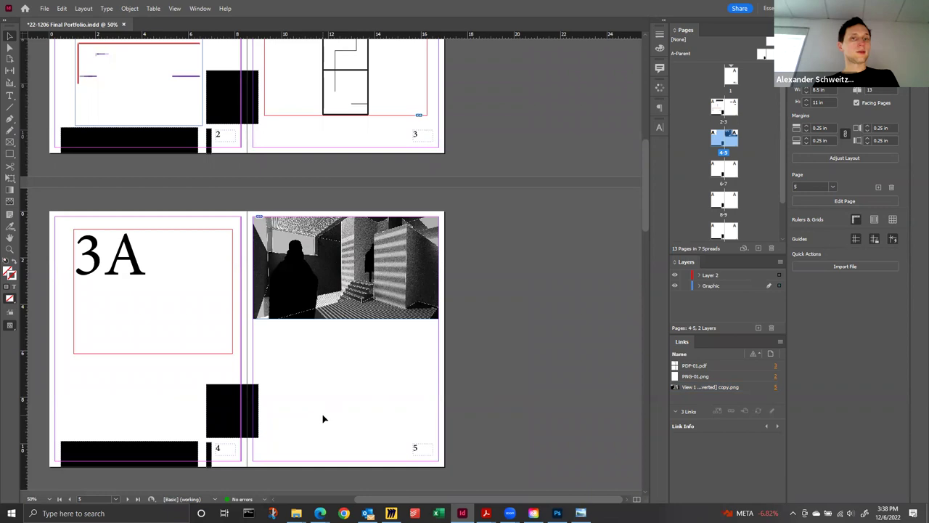
pyautogui.hotkey('shift', 'w')
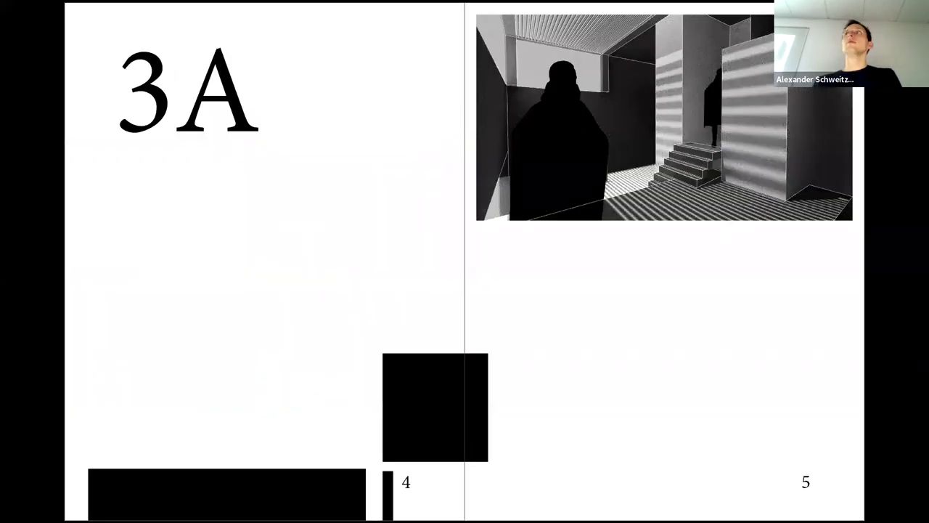
pyautogui.press('Escape')
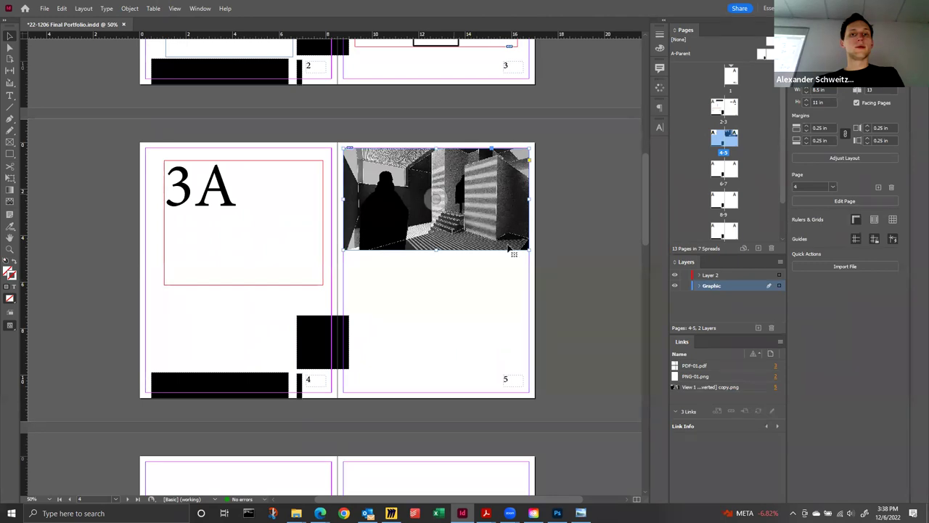
# Step: Try placing View 1 Image.png at full size and moving it onto the lower part of page 5, and undo it
pyautogui.click(514, 254)
pyautogui.moveTo(309, 503)
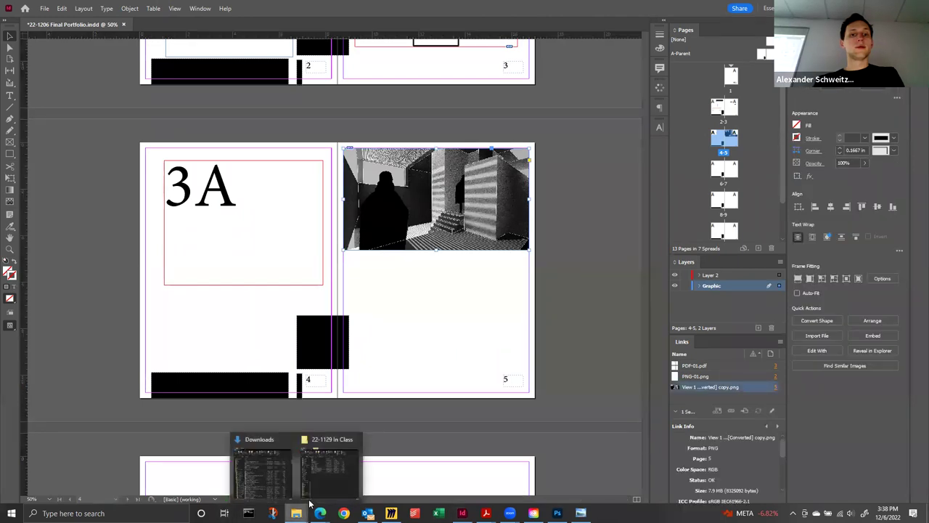
pyautogui.click(351, 477)
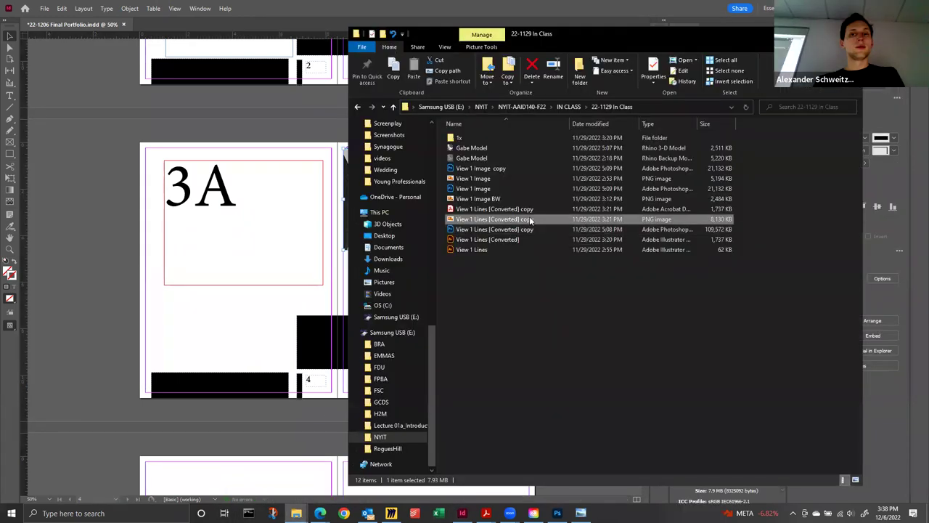
pyautogui.moveTo(504, 180); pyautogui.dragTo(274, 315)
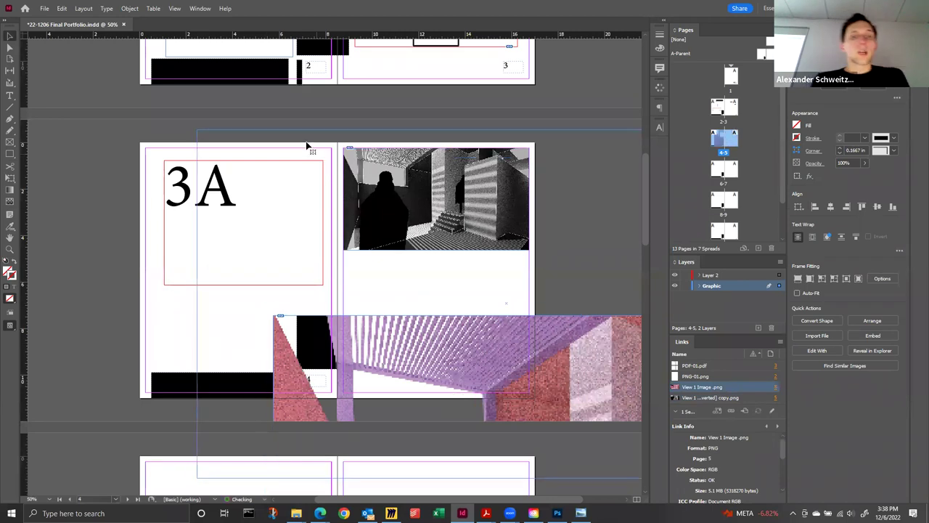
pyautogui.moveTo(209, 143); pyautogui.dragTo(393, 282)
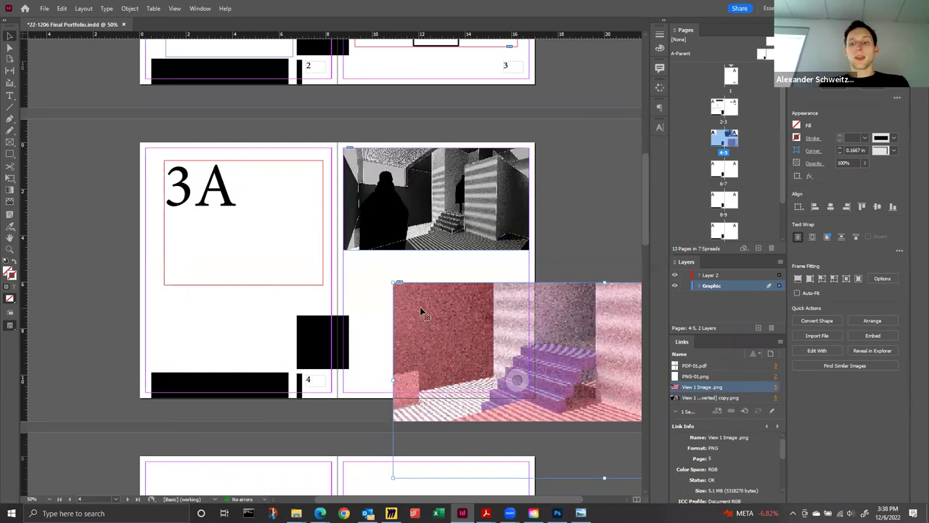
pyautogui.hotkey('ctrl', 'z')
# Step: Paste a copy of the fitted image and align it with page 5's lower and side margins
pyautogui.hotkey('ctrl', 'v')
pyautogui.moveTo(402, 251); pyautogui.dragTo(498, 329)
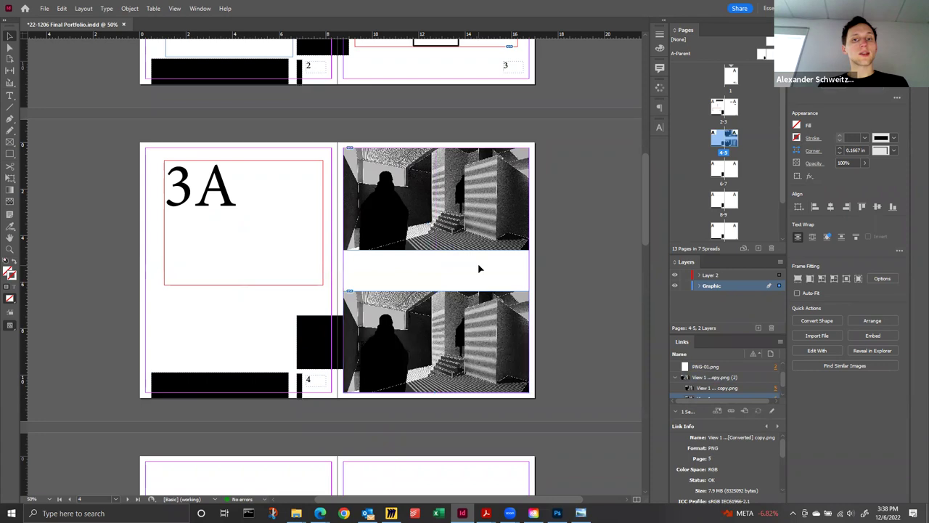
pyautogui.click(478, 264)
# Step: Replace the picture in page 5's lower frame with View 1 Image.png from the 22-1129 In Class folder
pyautogui.moveTo(296, 512)
pyautogui.click(327, 472)
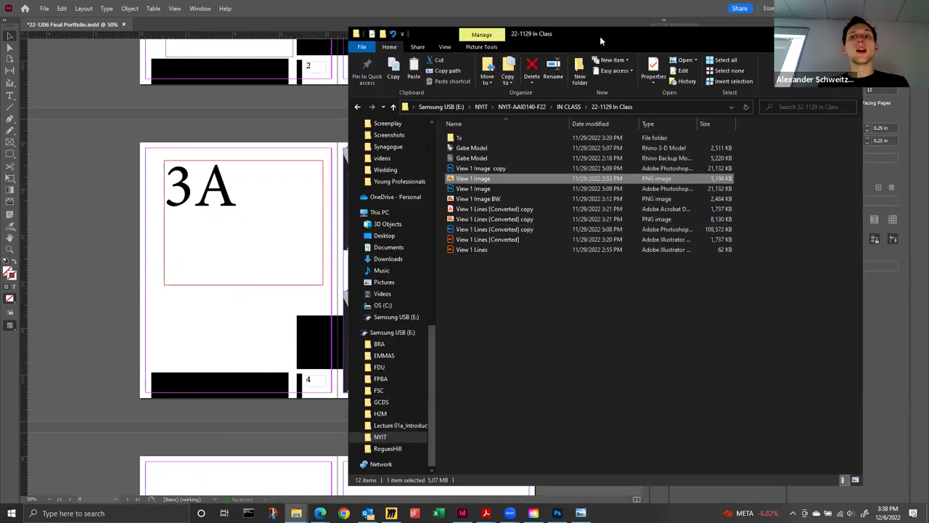
pyautogui.moveTo(599, 36); pyautogui.dragTo(704, 43)
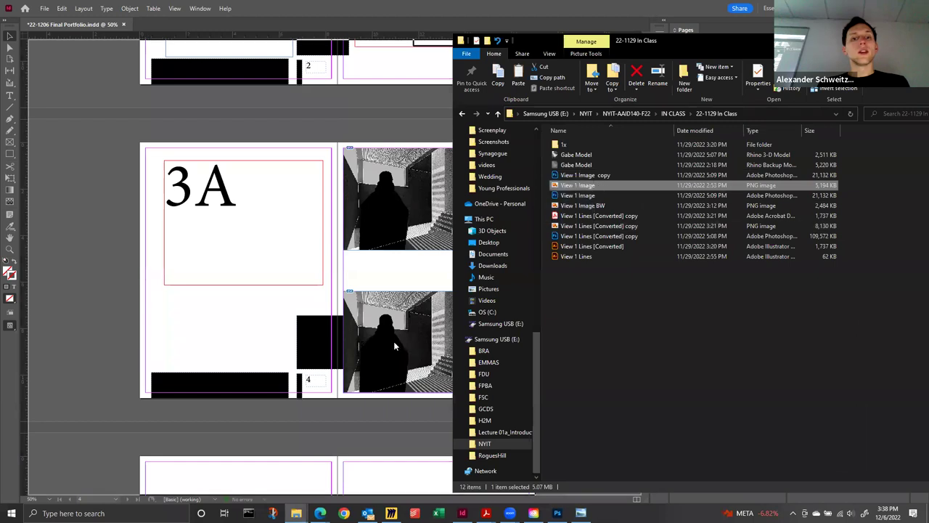
pyautogui.click(278, 307)
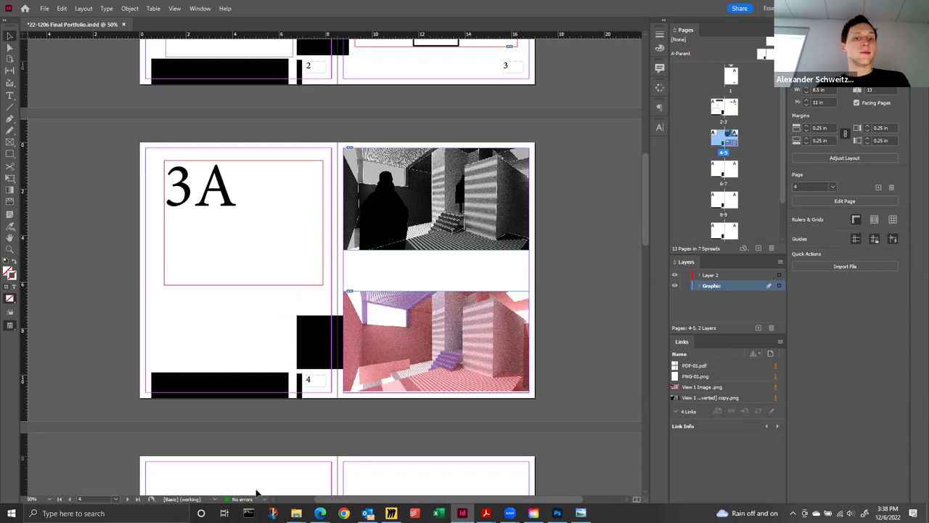
# Step: Examine the PDF version of View 1 Lines [Converted] copy from the 22-1129 In Class folder in Acrobat and close it
pyautogui.click(296, 513)
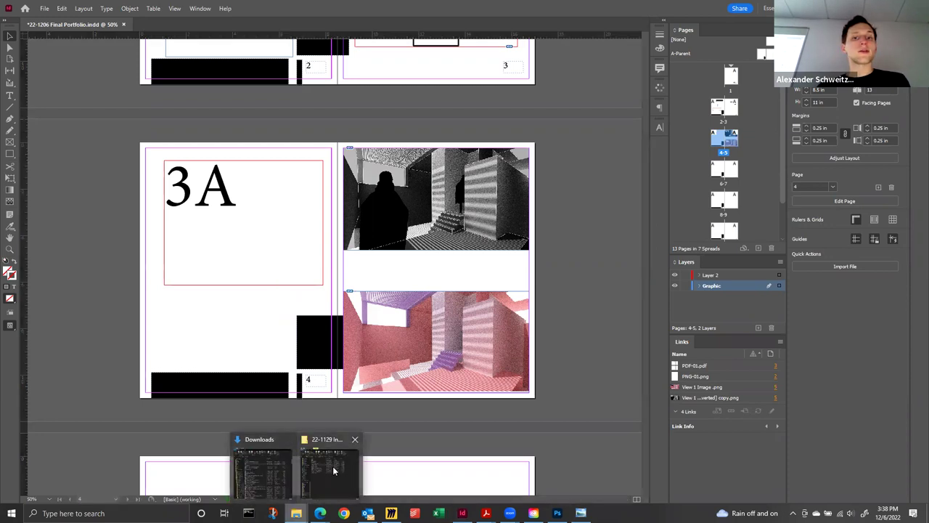
pyautogui.click(333, 470)
pyautogui.click(616, 245)
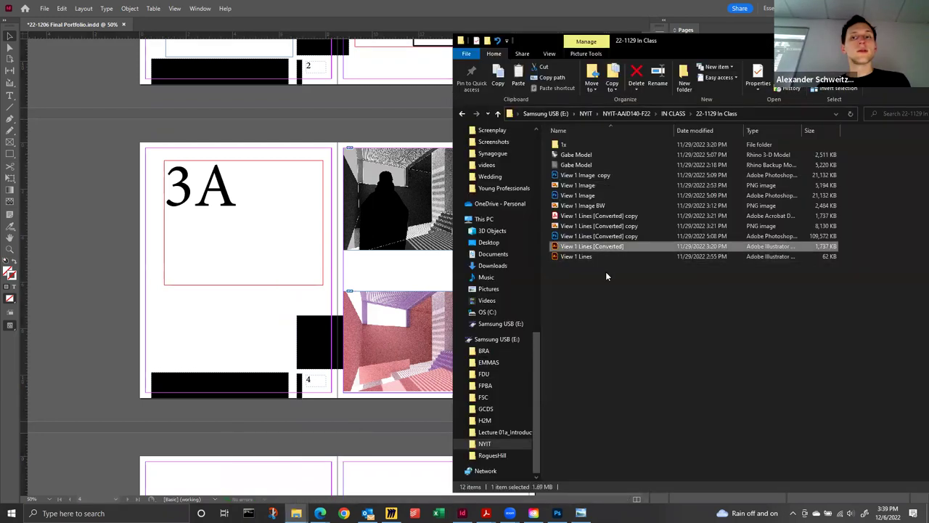
pyautogui.click(603, 218)
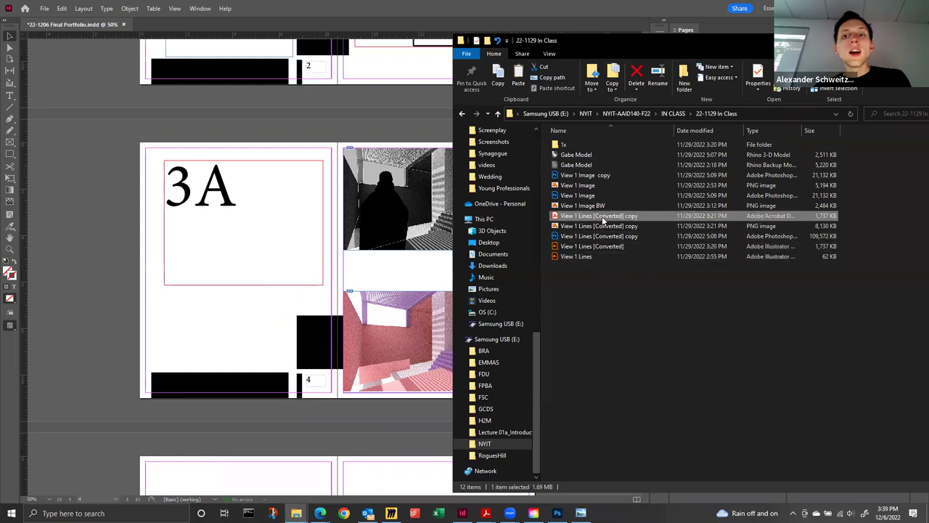
pyautogui.doubleClick(603, 217)
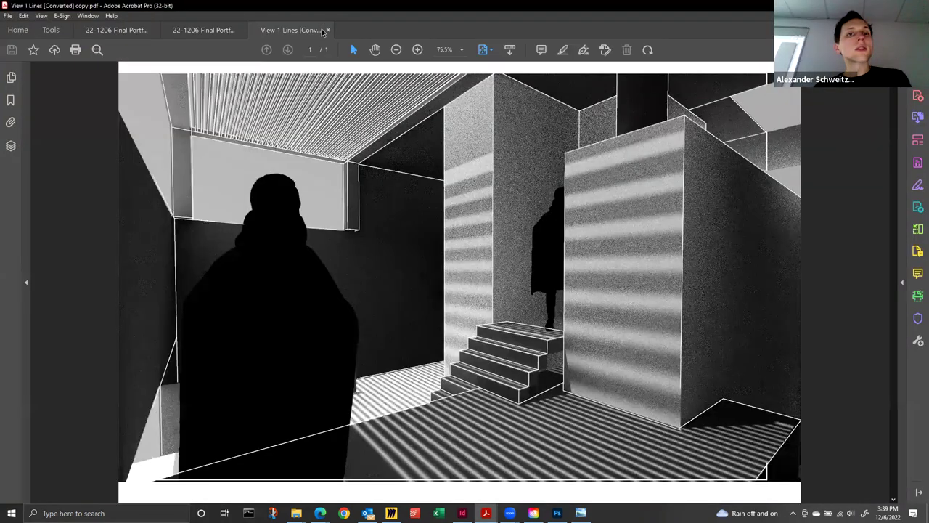
pyautogui.click(328, 30)
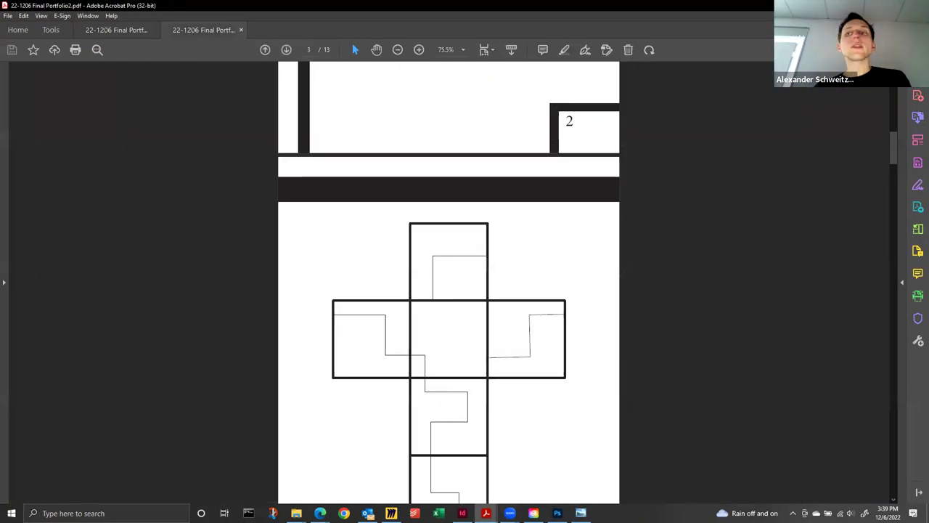
# Step: Examine the PNG version of View 1 Lines [Converted] copy in Windows Photo Viewer and close it
pyautogui.hotkey('alt', 'Tab')
pyautogui.click(634, 226)
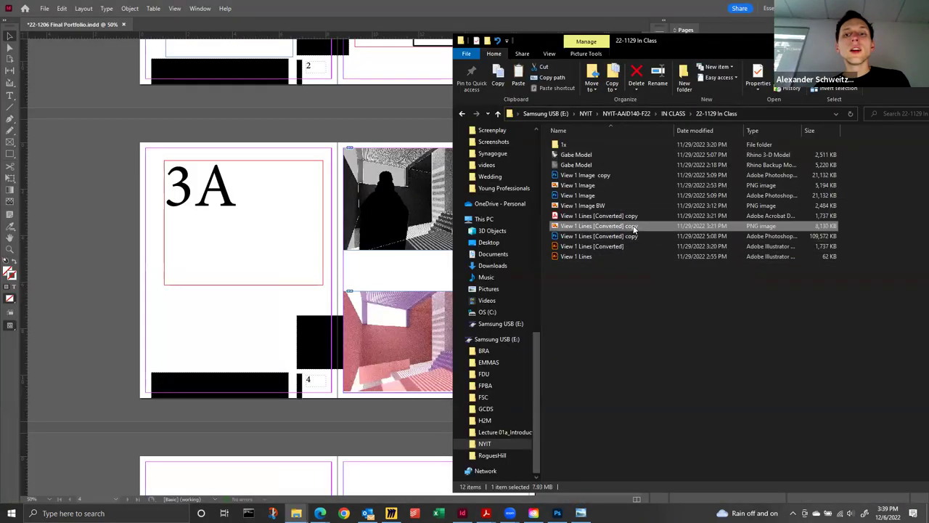
pyautogui.doubleClick(634, 226)
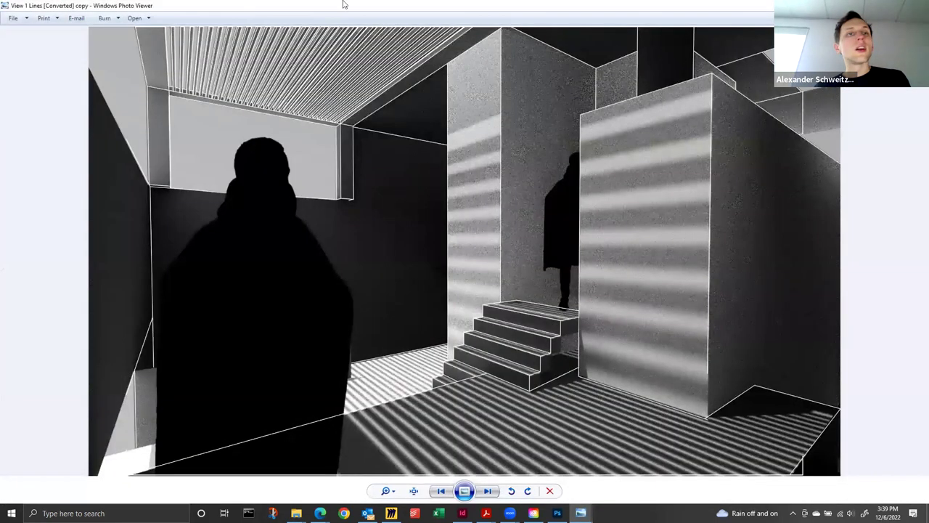
pyautogui.hotkey('alt', 'F4')
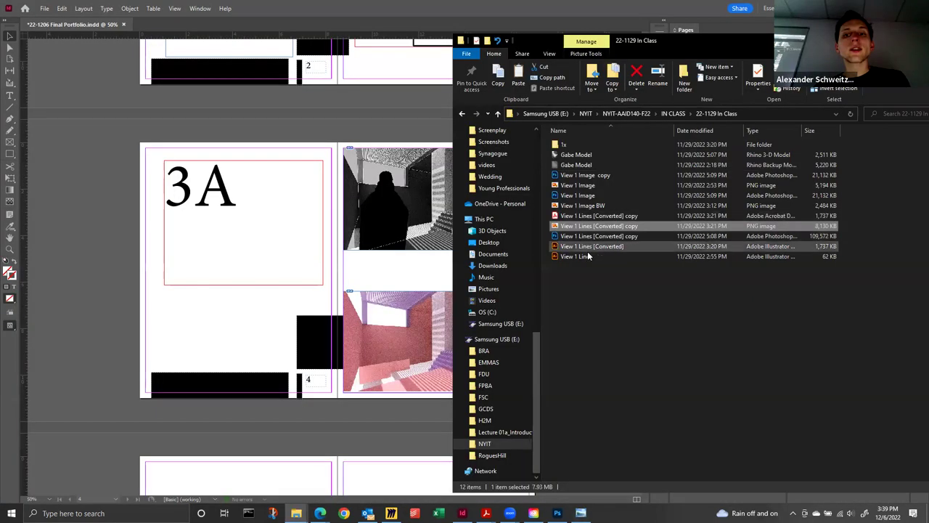
# Step: Try placing View 1 Lines.AI from the 22-1129 In Class folder on page 4, and delete the placed graphic
pyautogui.moveTo(585, 259); pyautogui.dragTo(268, 309)
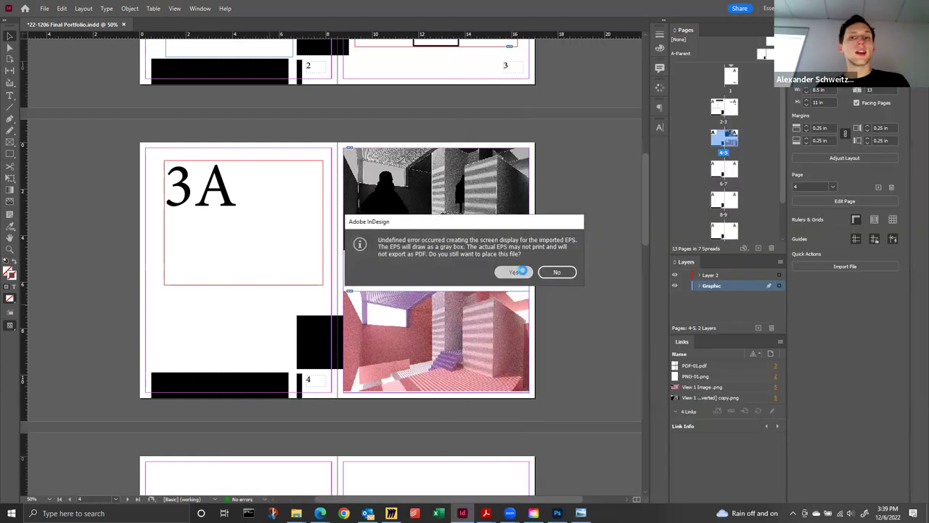
pyautogui.press('Return')
pyautogui.click(462, 269)
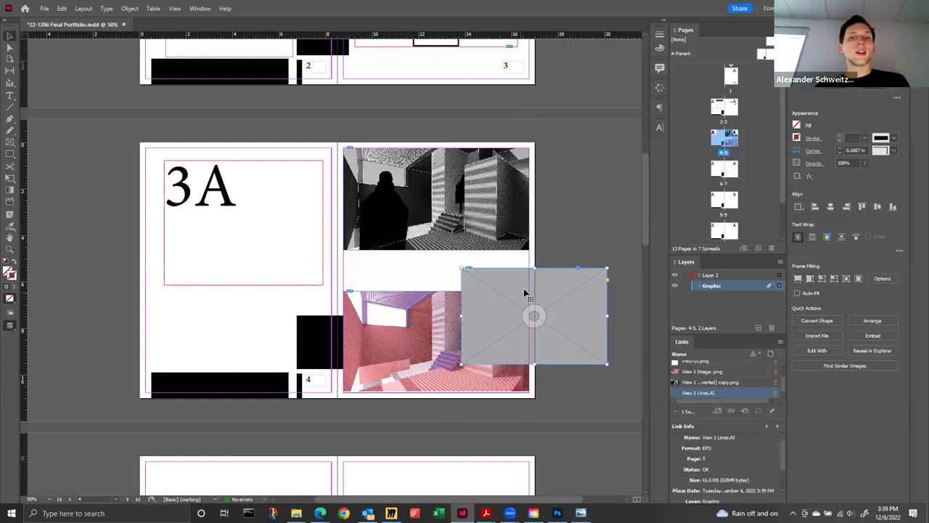
pyautogui.moveTo(256, 280); pyautogui.dragTo(243, 281)
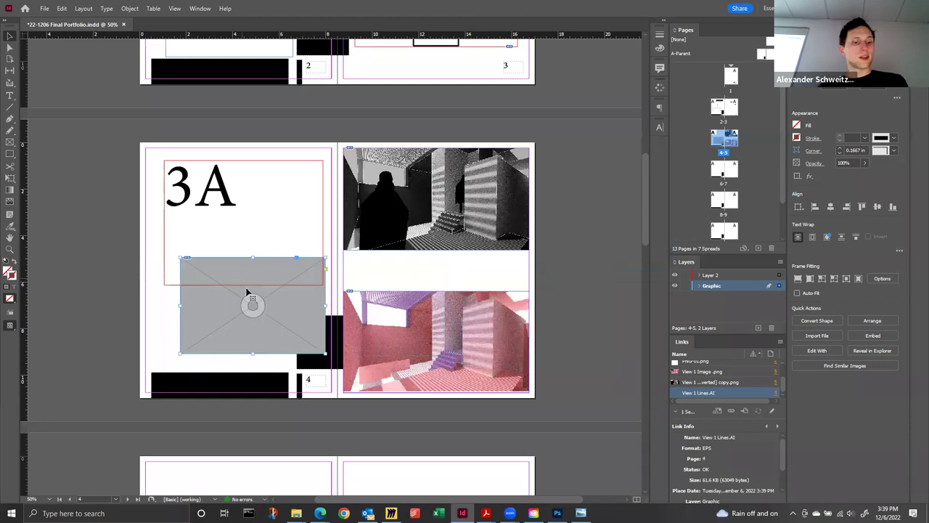
pyautogui.hotkey('ctrl', '=')
pyautogui.hotkey('ctrl', '-')
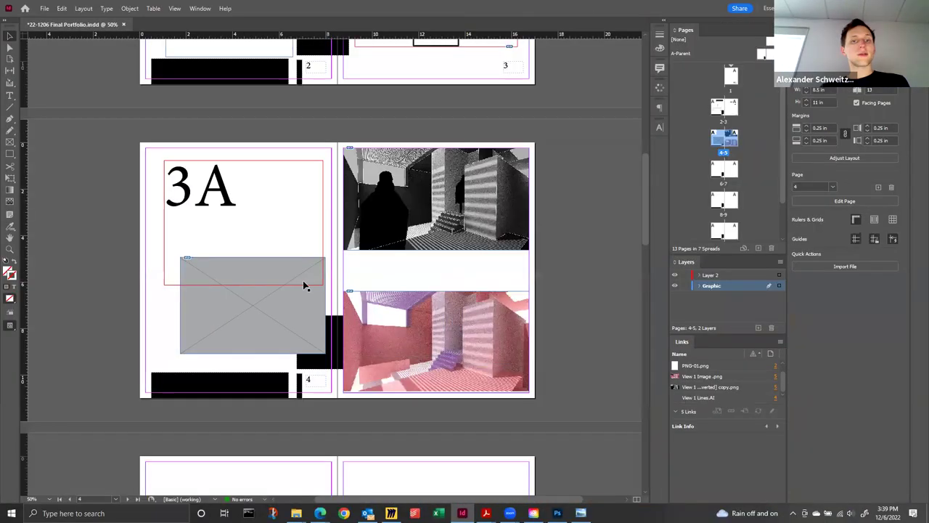
pyautogui.click(272, 327)
pyautogui.press('Delete')
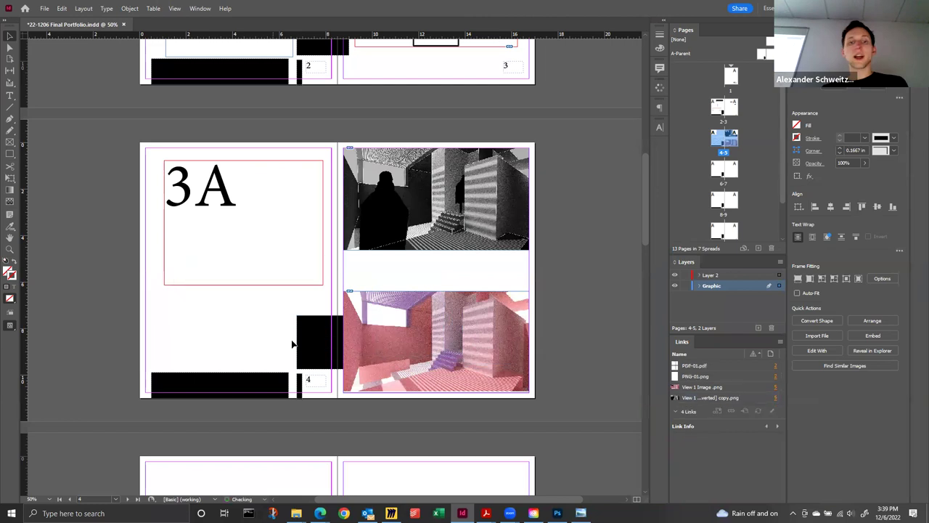
# Step: Save the document and shrink page 4's text frame to fit closely around the 3A heading
pyautogui.moveTo(296, 512)
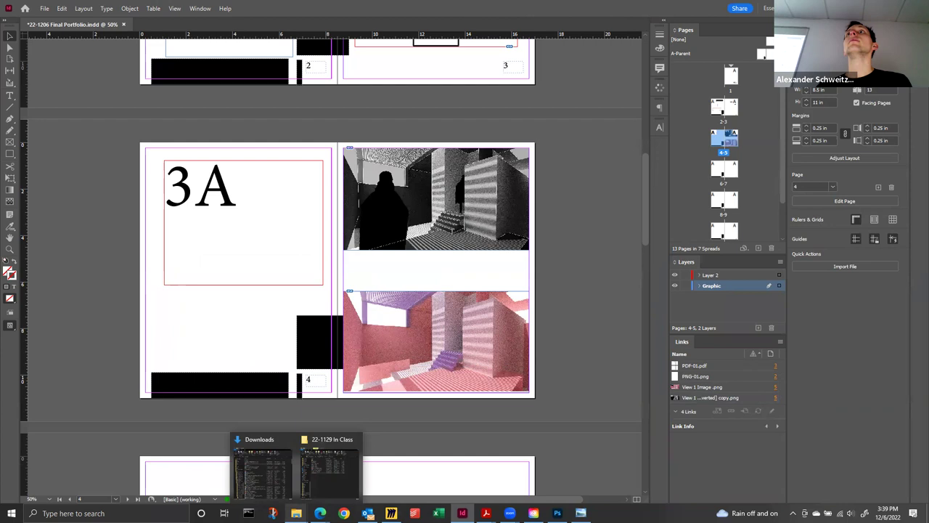
pyautogui.hotkey('ctrl', 's')
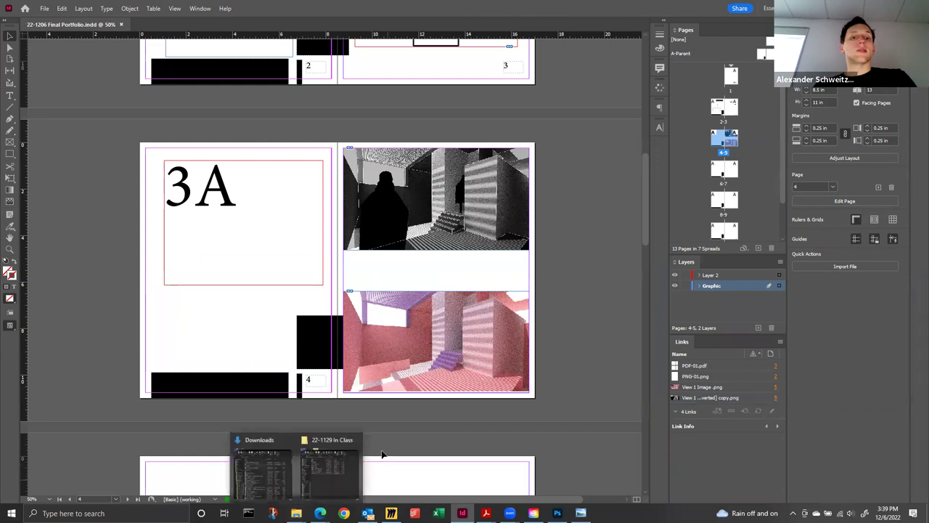
pyautogui.hscroll(-2, 366, 349)
pyautogui.hscroll(4, 352, 334)
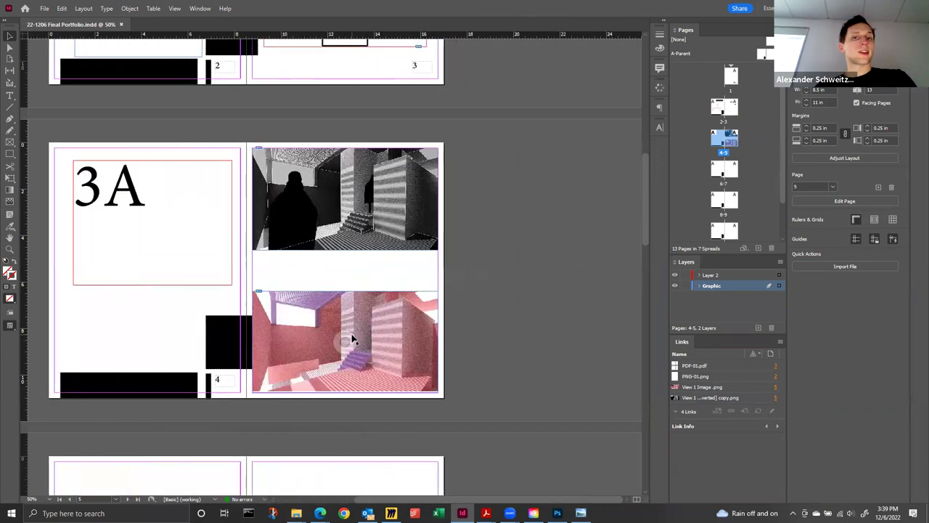
pyautogui.hscroll(-2, 353, 338)
pyautogui.click(264, 264)
pyautogui.moveTo(327, 287); pyautogui.dragTo(251, 216)
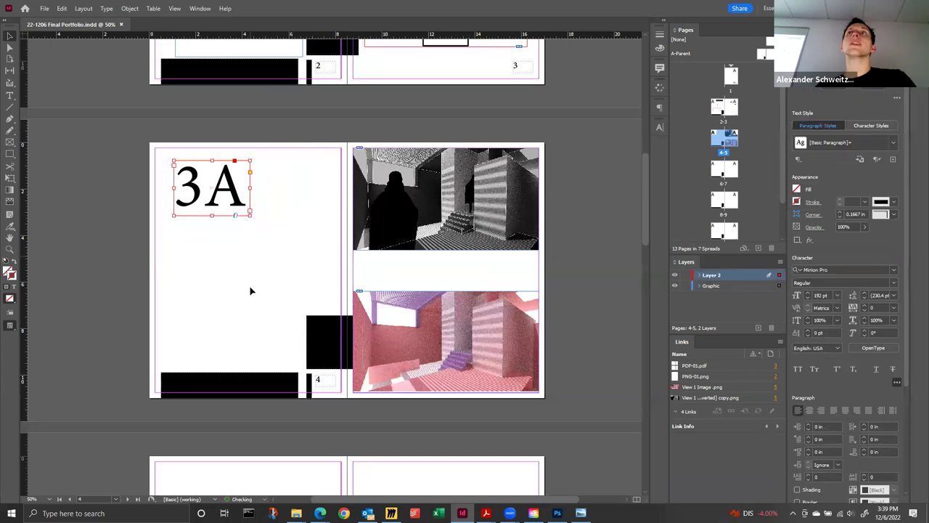
pyautogui.click(250, 291)
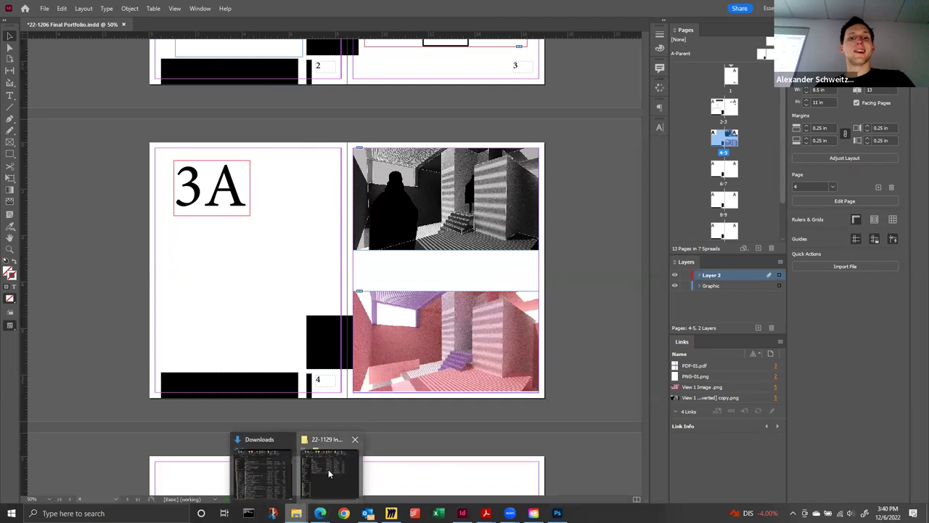
# Step: Place the PDF version of View 1 Lines [Converted] copy from the 22-1129 In Class folder on the pages 4-5 spread and shift it toward page 5
pyautogui.click(328, 474)
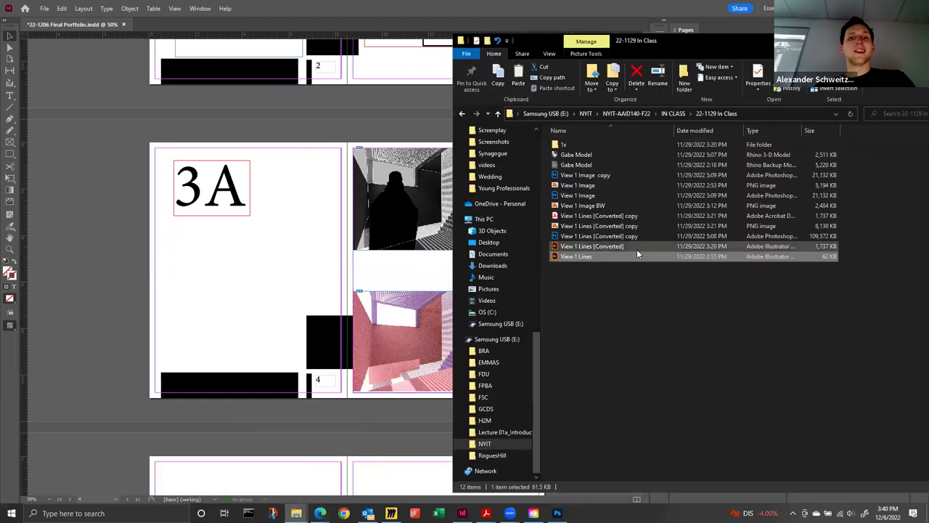
pyautogui.click(609, 216)
pyautogui.moveTo(420, 278); pyautogui.dragTo(257, 289)
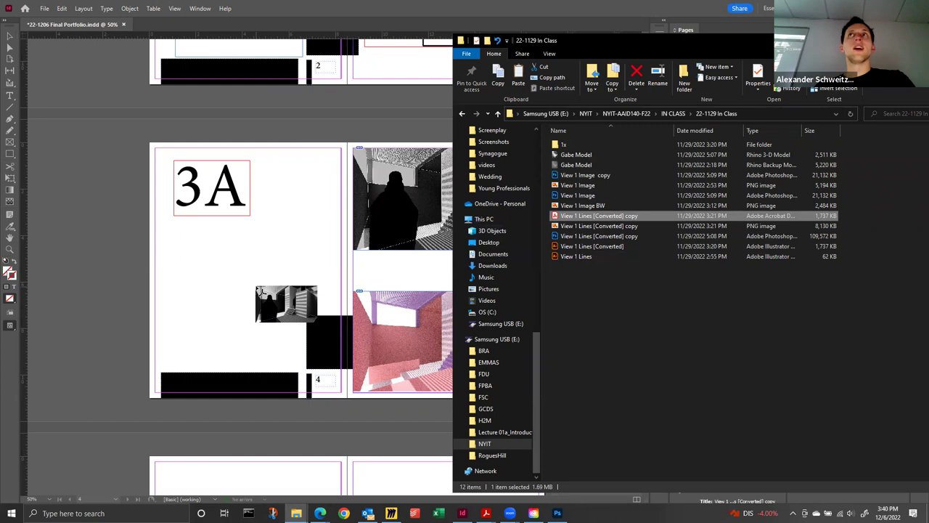
pyautogui.moveTo(257, 289); pyautogui.dragTo(209, 248)
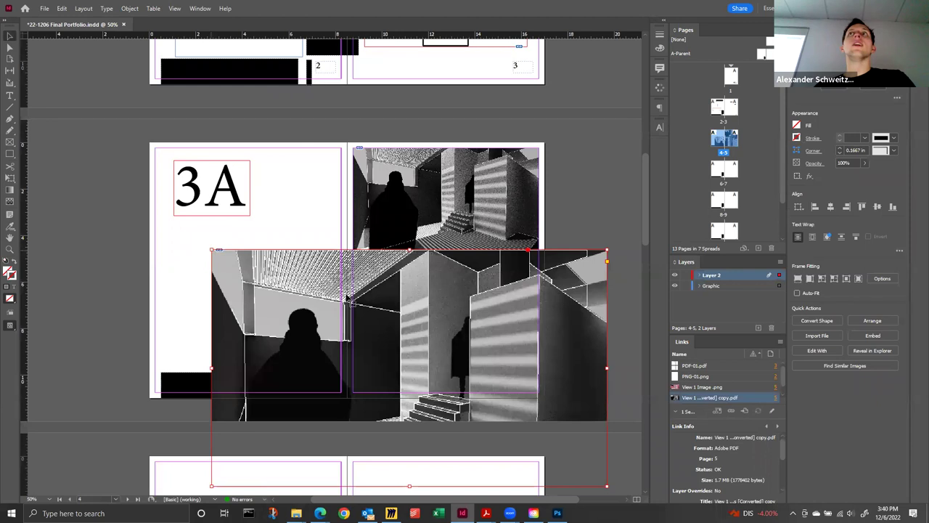
pyautogui.moveTo(347, 296); pyautogui.dragTo(510, 276)
# Step: Select the placed PDF's content and frame in turn, try moving the whole image toward page 4, and undo the move
pyautogui.click(10, 47)
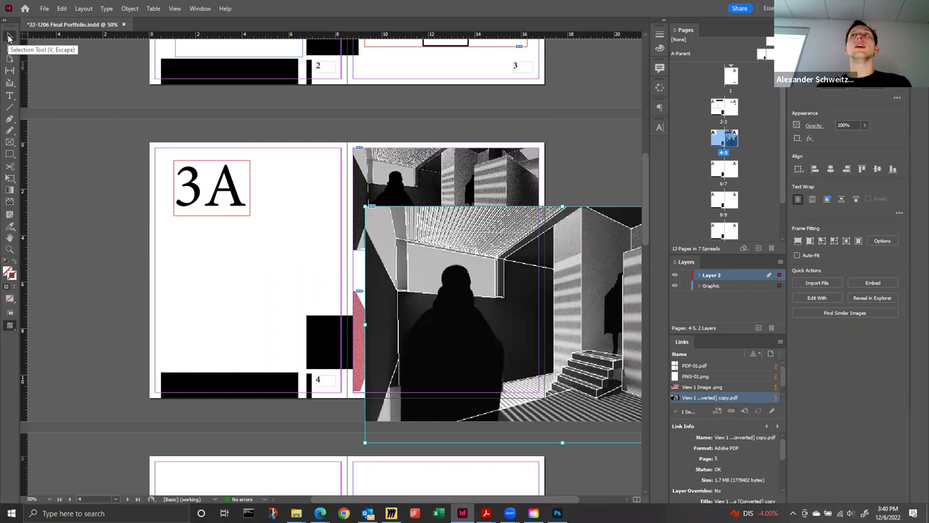
pyautogui.click(9, 38)
pyautogui.click(503, 324)
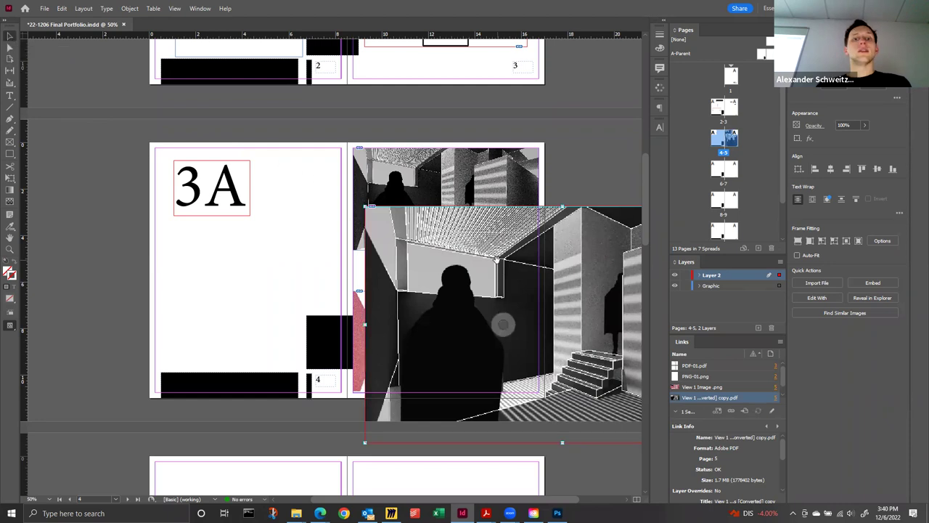
pyautogui.click(413, 264)
pyautogui.moveTo(441, 280); pyautogui.dragTo(229, 262)
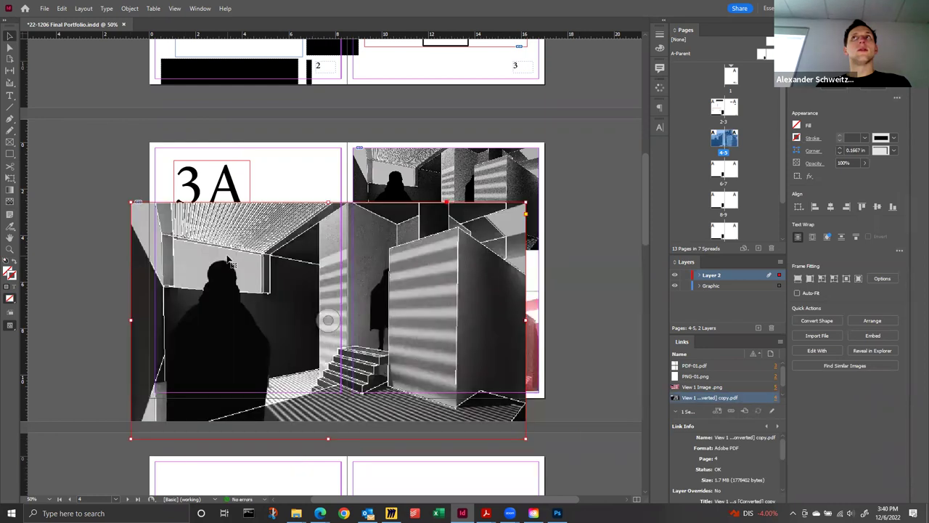
pyautogui.hotkey('ctrl', 'z')
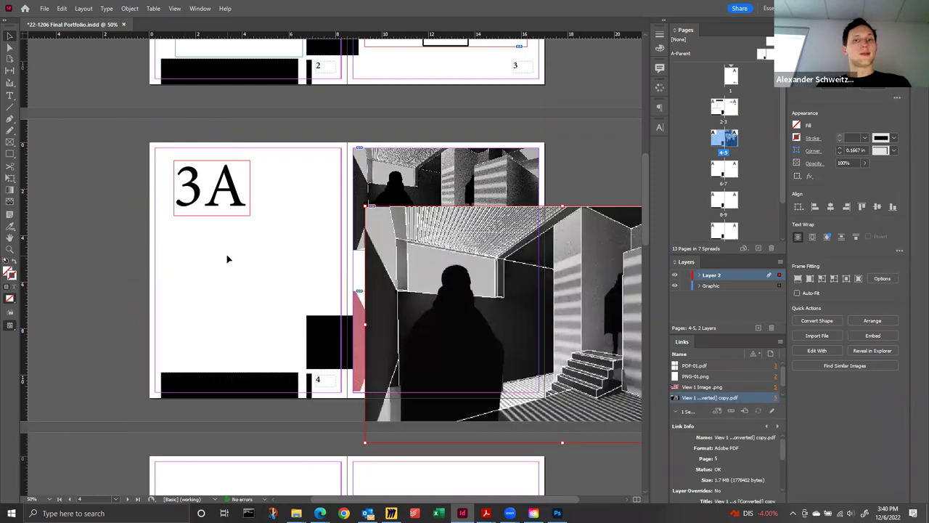
# Step: Resize the PDF's frame beneath page 4's 3A heading, fit its content proportionally, and return to filling the frame proportionally
pyautogui.moveTo(364, 205); pyautogui.dragTo(188, 247)
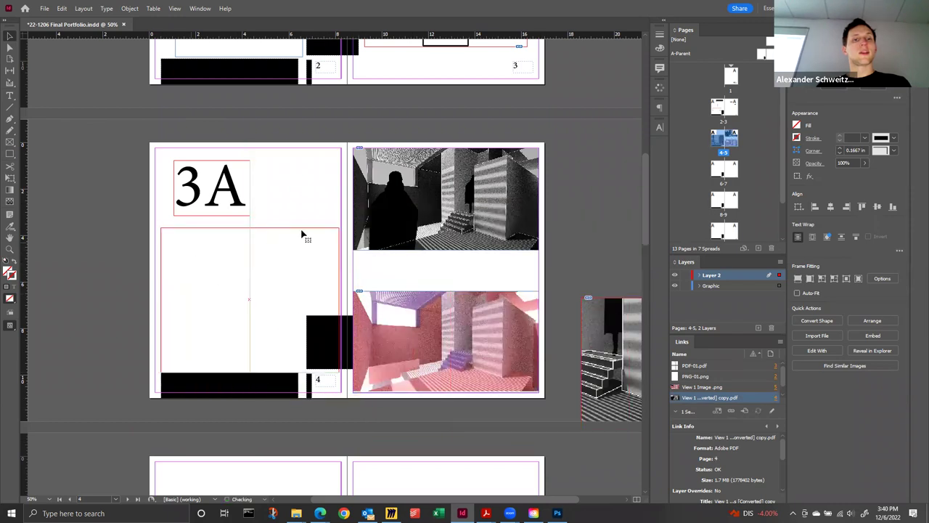
pyautogui.moveTo(338, 227); pyautogui.dragTo(296, 216)
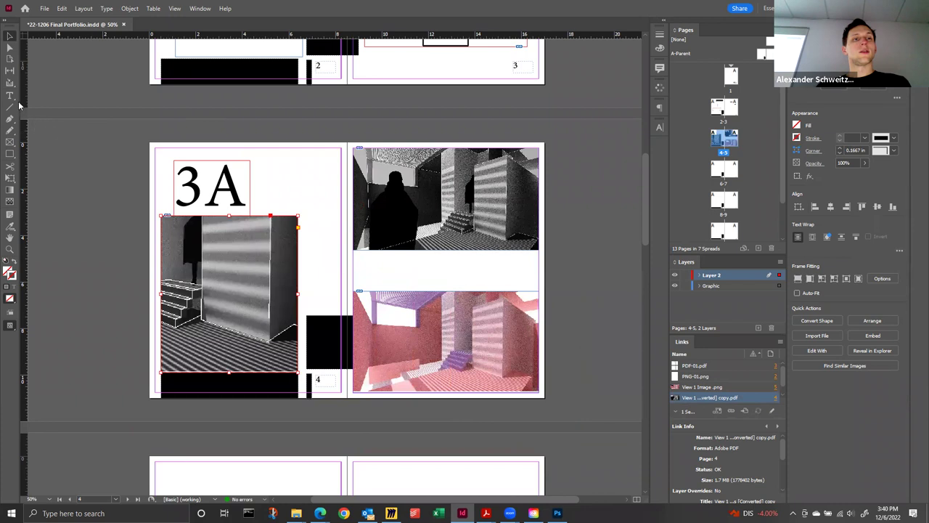
pyautogui.click(799, 279)
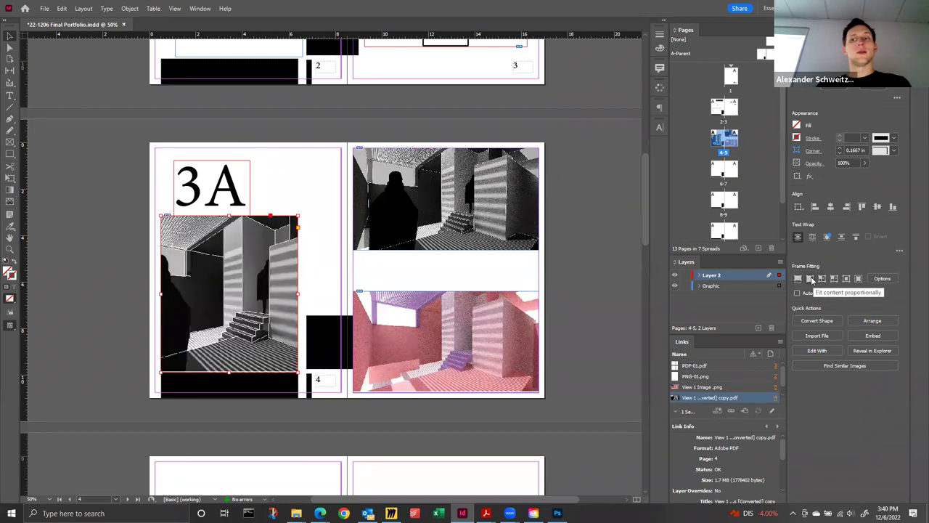
pyautogui.click(811, 280)
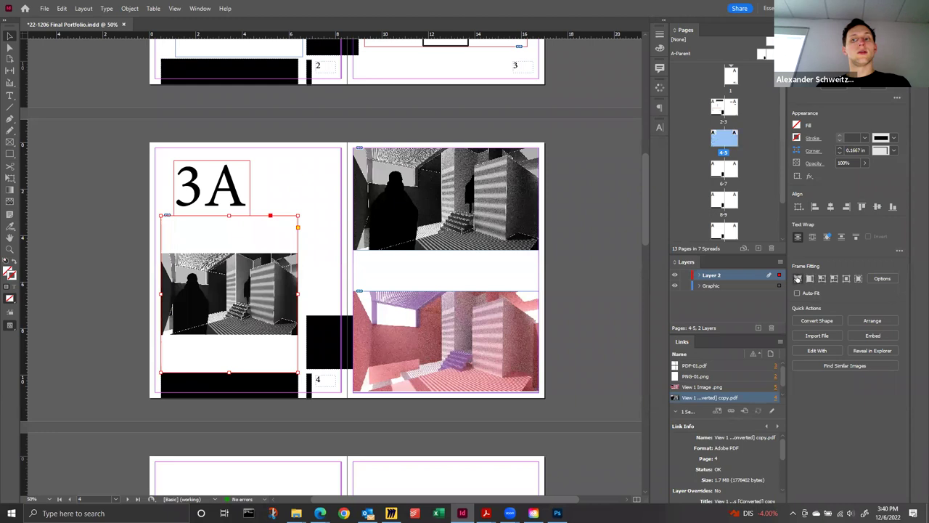
pyautogui.click(799, 280)
pyautogui.click(317, 191)
pyautogui.click(288, 225)
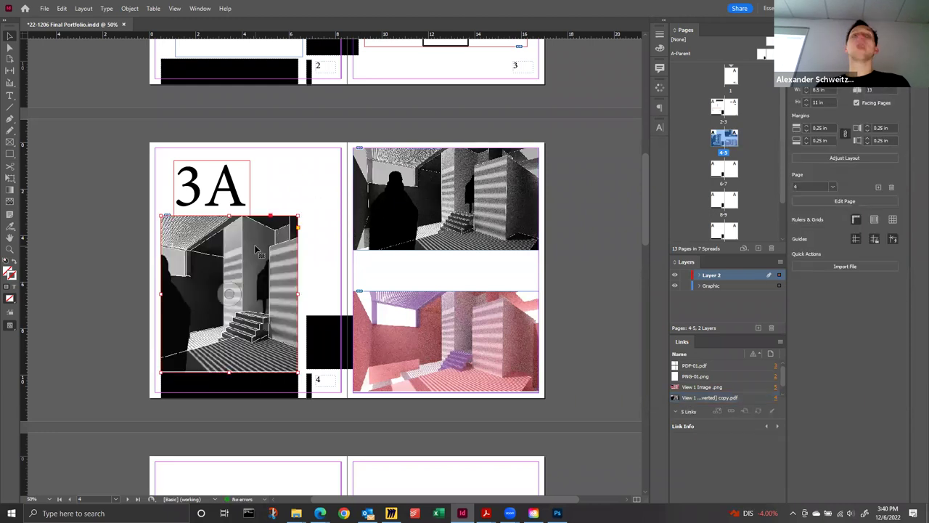
# Step: Undo the resizing and fitting of the PDF's frame on page 4
pyautogui.moveTo(297, 216); pyautogui.dragTo(242, 268)
pyautogui.hotkey('ctrl', 'z')
pyautogui.hotkey('ctrl', 'z')
pyautogui.hotkey('ctrl', 'z')
pyautogui.hotkey('ctrl', 'z')
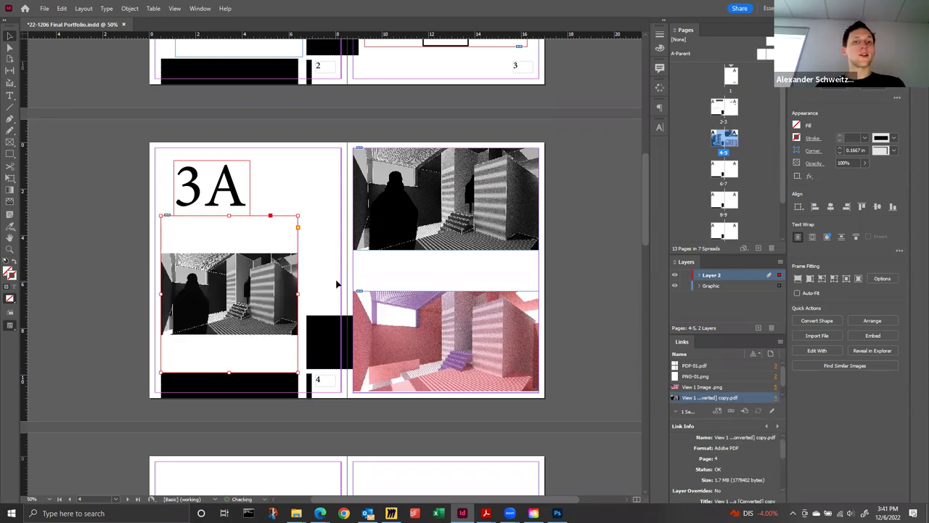
pyautogui.hotkey('ctrl', 'z')
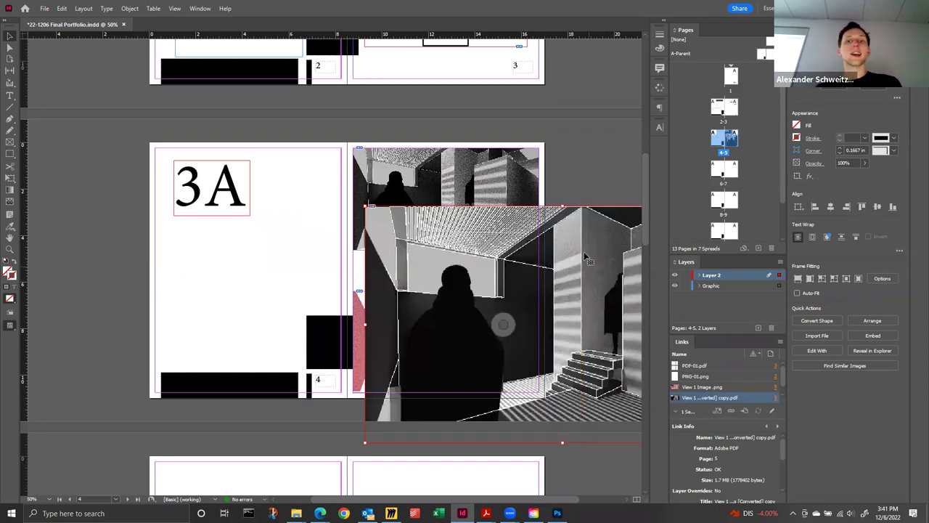
pyautogui.hotkey('ctrl', 'z')
# Step: Move the PDF image to the pages 6-7 spread at page 6's upper outer margin corner, and crop its frame to lie within page 6
pyautogui.scroll(-3, 471, 214)
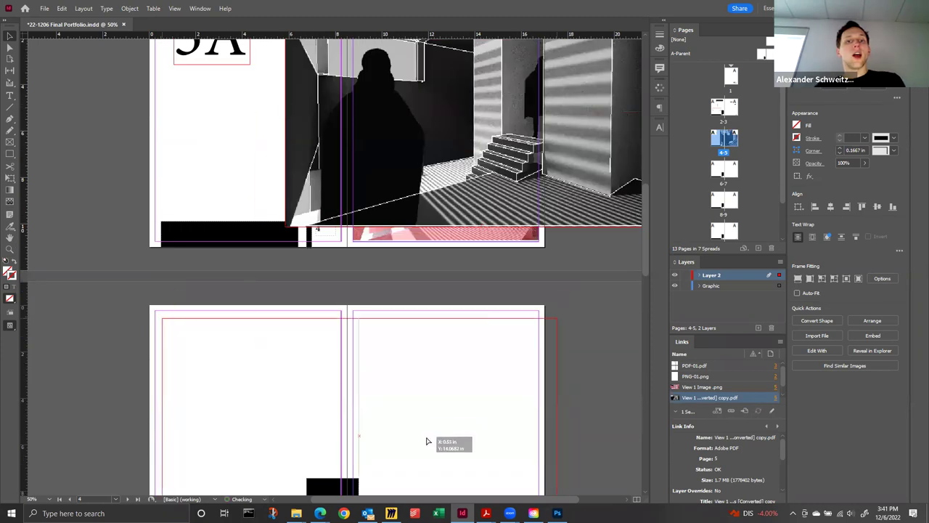
pyautogui.hotkey('ctrl', 'z')
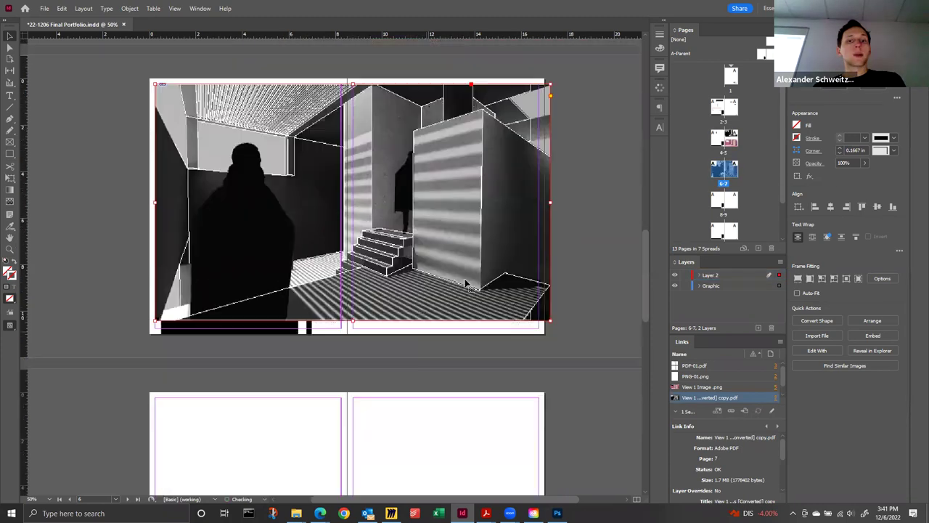
pyautogui.scroll(2, 528, 301)
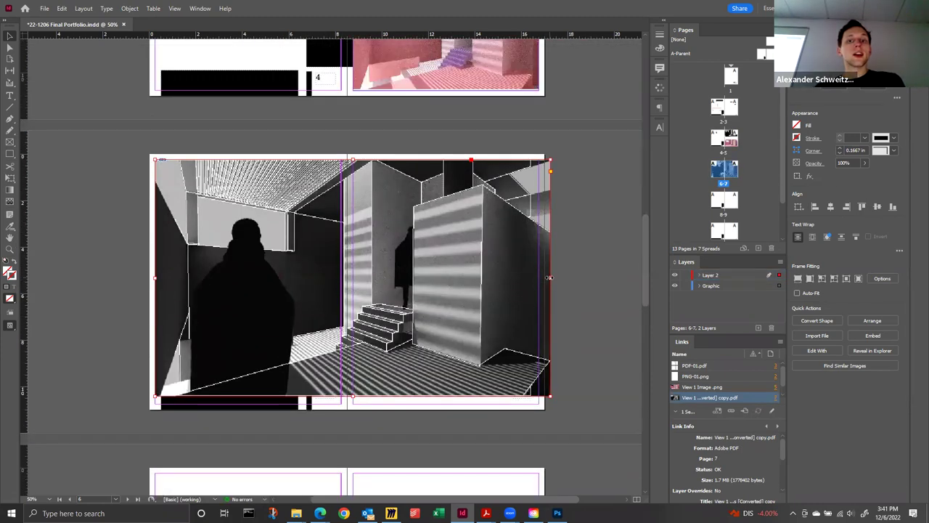
pyautogui.moveTo(550, 277); pyautogui.dragTo(325, 265)
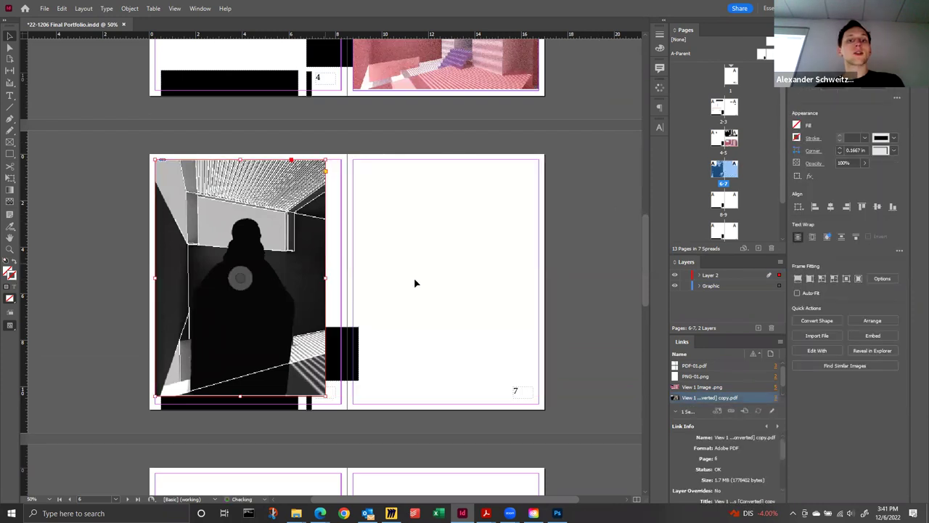
pyautogui.click(505, 248)
# Step: Reposition the image content inside its page 6 frame by shifting it slightly up and toward the spine
pyautogui.moveTo(244, 274)
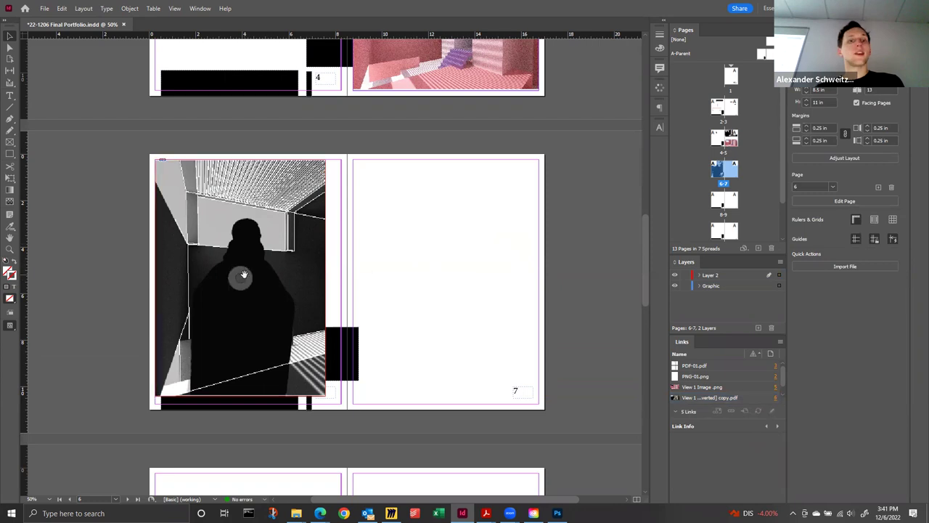
pyautogui.click(240, 277)
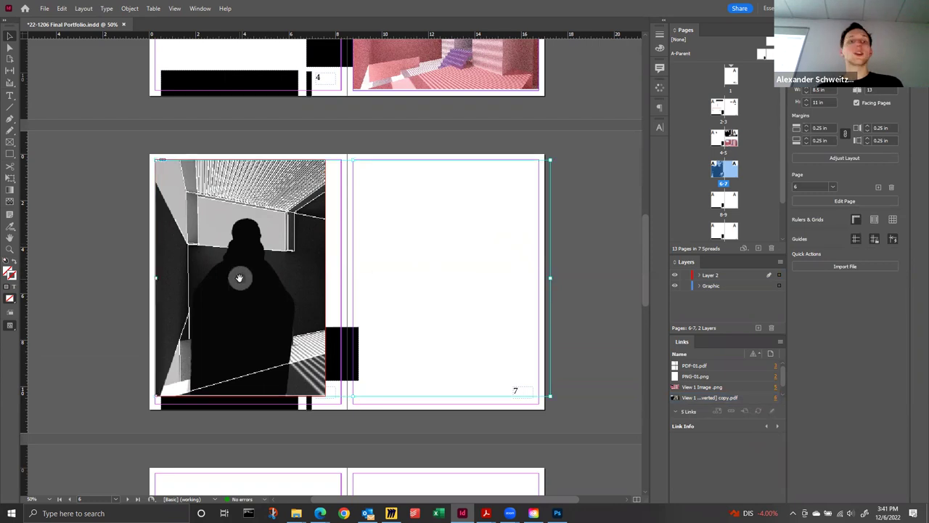
pyautogui.moveTo(316, 286); pyautogui.dragTo(371, 221)
pyautogui.click(81, 204)
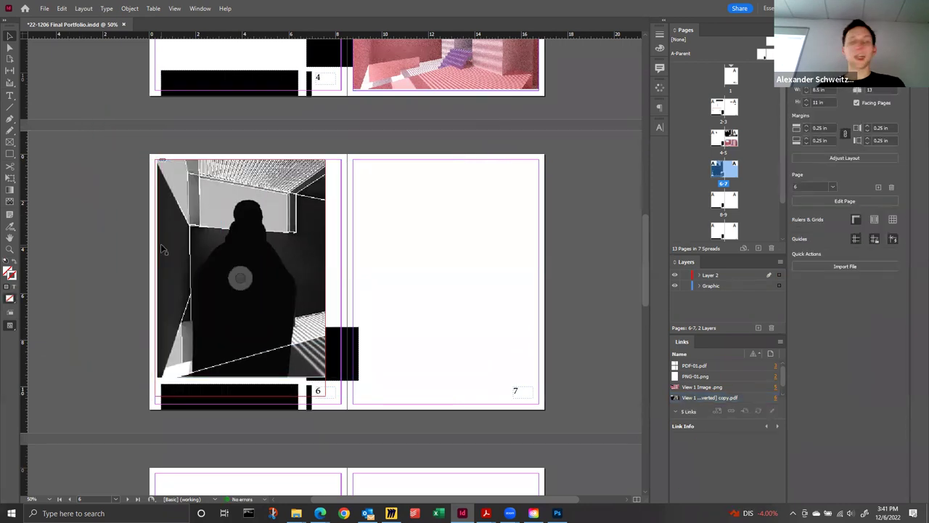
# Step: Move page 6's image frame with its content about 1.1 in toward the spine and check the content and frame selections
pyautogui.scroll(3, 163, 249)
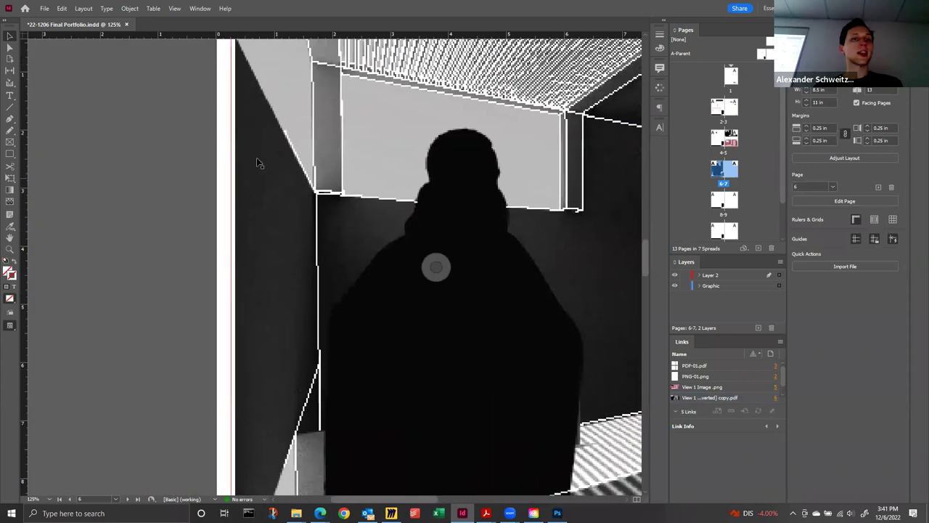
pyautogui.moveTo(241, 149); pyautogui.dragTo(311, 172)
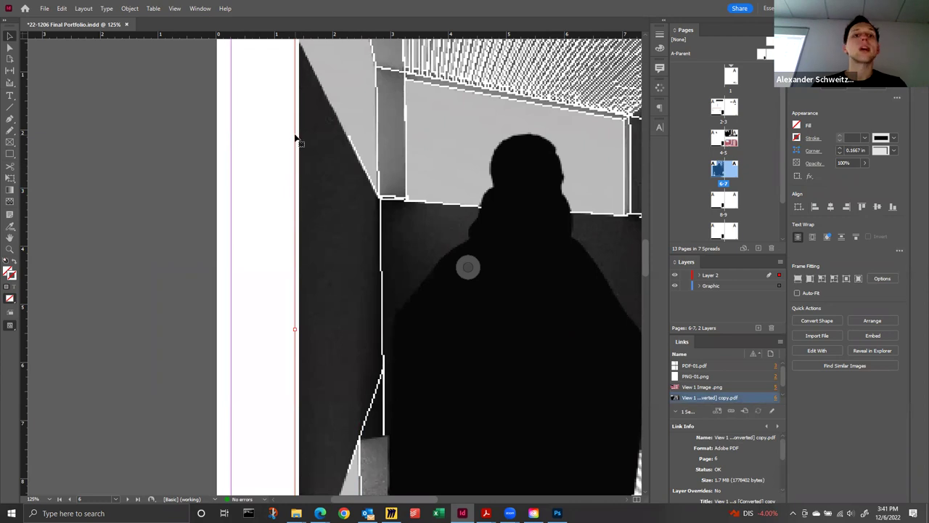
pyautogui.click(467, 268)
pyautogui.click(328, 207)
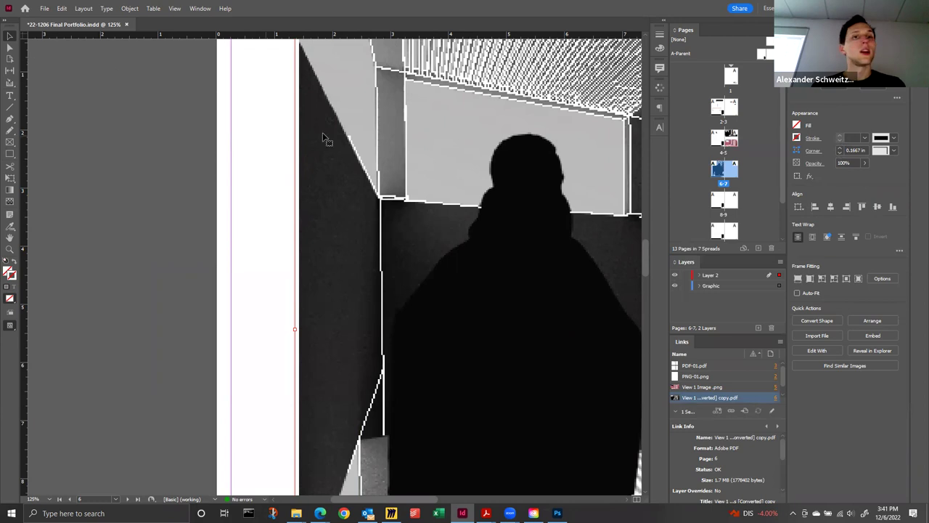
pyautogui.click(222, 178)
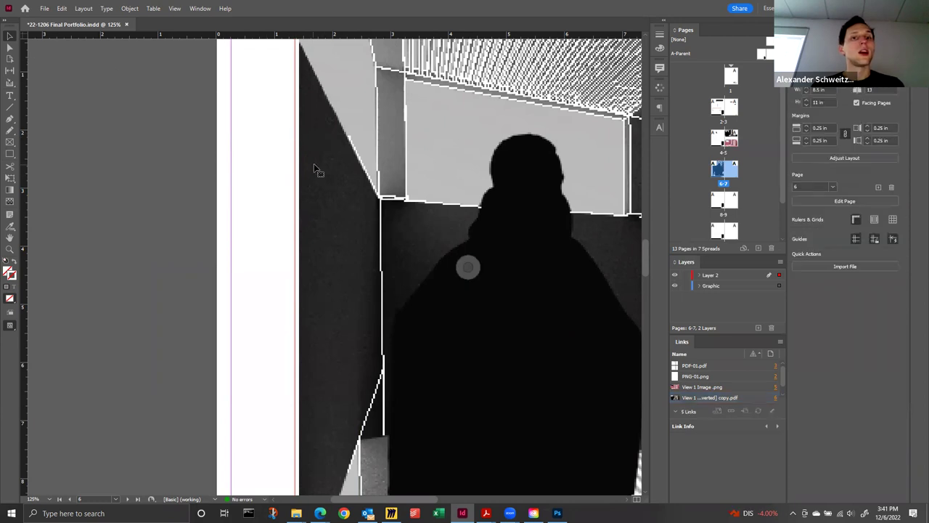
# Step: Add a 1 pt stroke to page 6's image frame and preview the spread in presentation mode
pyautogui.click(314, 163)
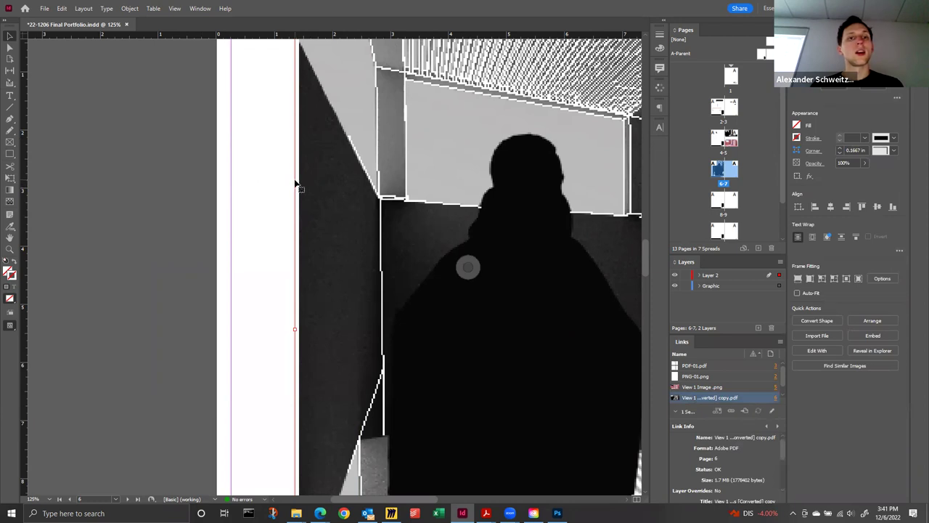
pyautogui.press('a')
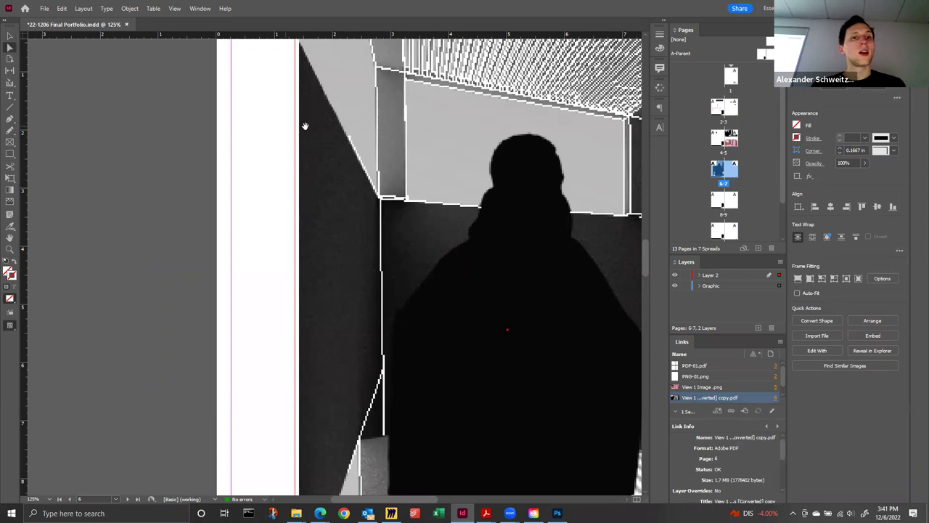
pyautogui.click(294, 127)
pyautogui.press('v')
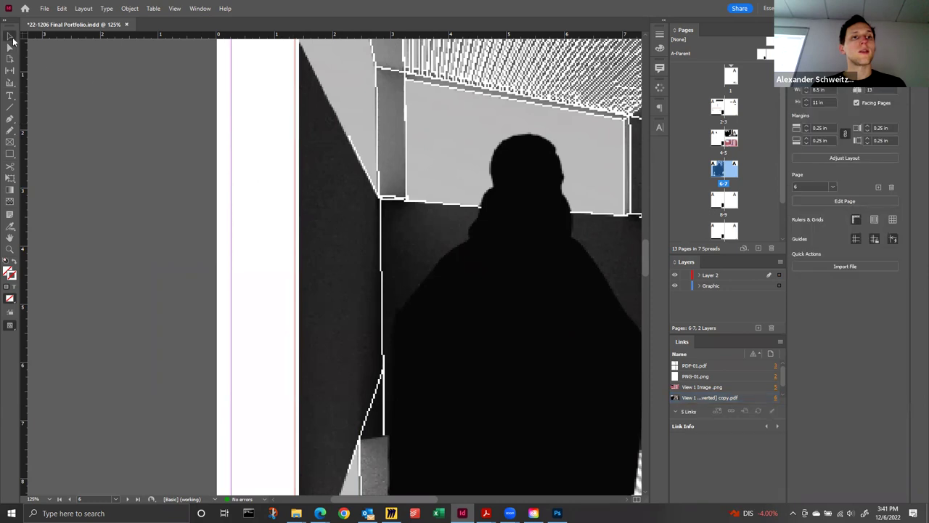
pyautogui.click(300, 159)
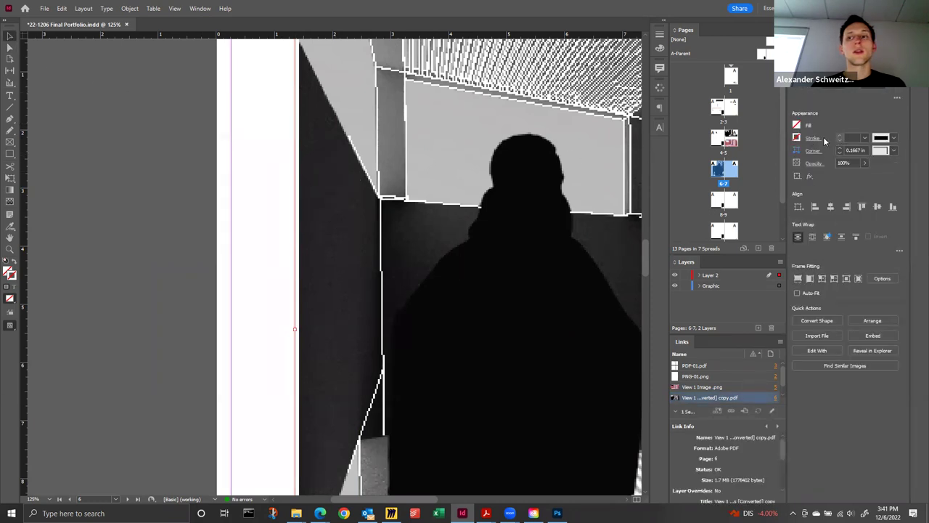
pyautogui.click(863, 138)
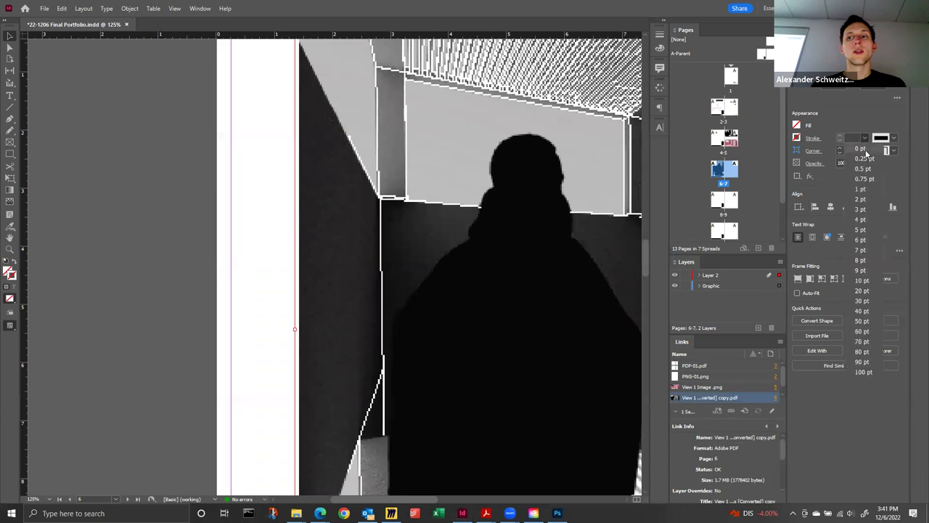
pyautogui.click(869, 190)
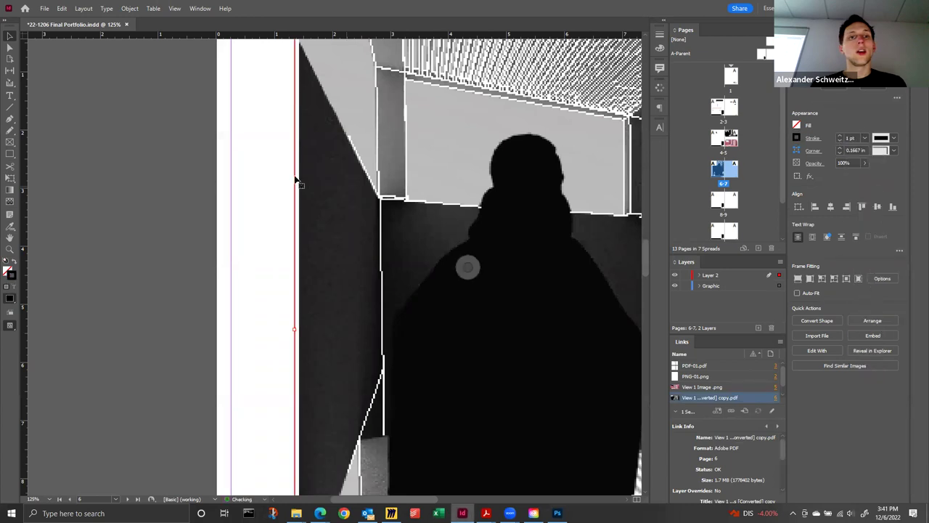
pyautogui.click(252, 176)
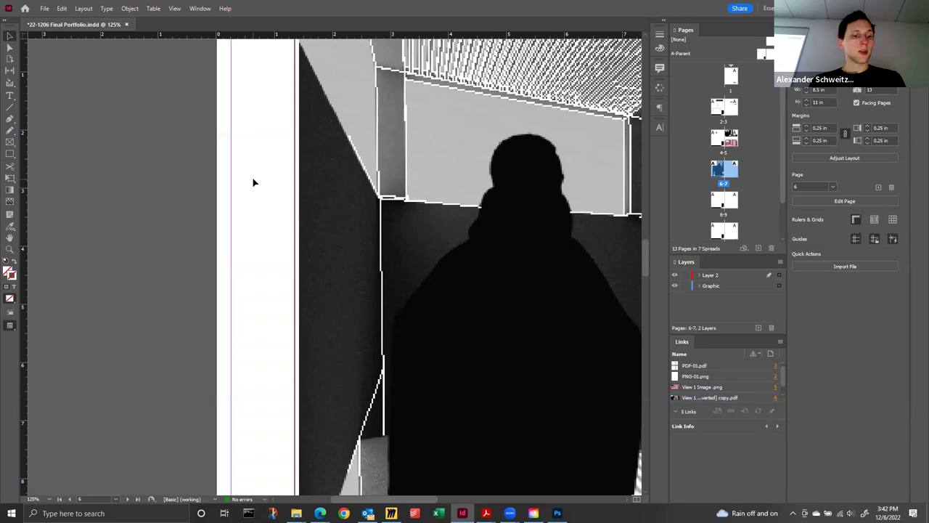
pyautogui.hotkey('shift', 'w')
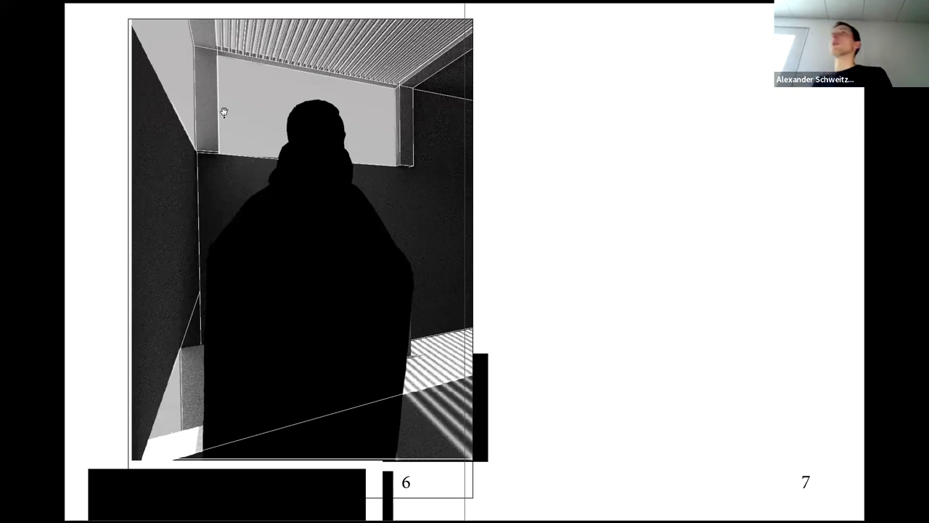
# Step: Crop the outer side edge of page 6's image frame about 0.2 in inward to the image's edge and preview the spread
pyautogui.press('Escape')
pyautogui.hotkey('ctrl', '=')
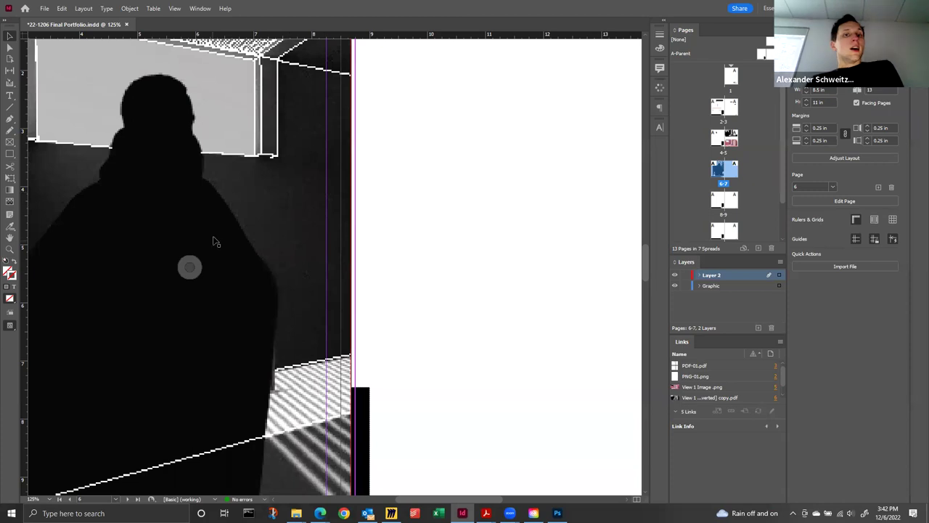
pyautogui.hscroll(-5, 277, 179)
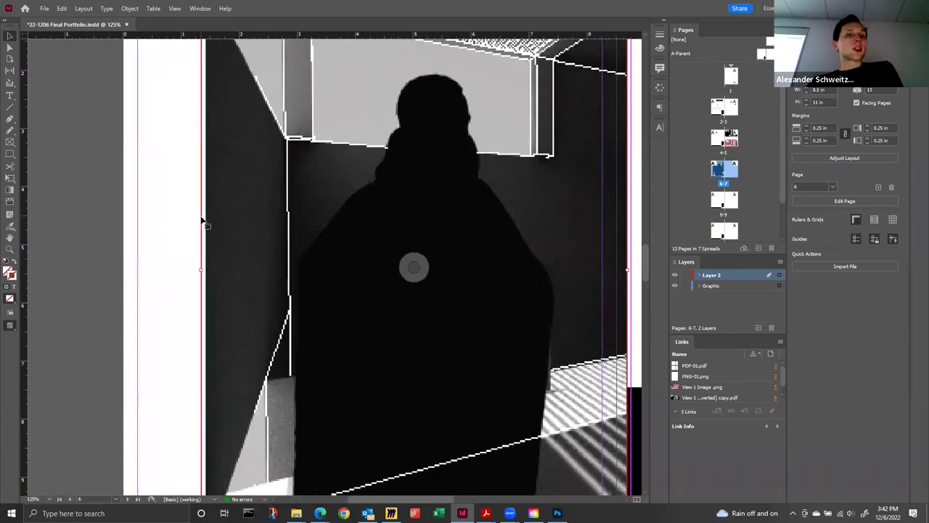
pyautogui.click(203, 272)
pyautogui.moveTo(204, 272); pyautogui.dragTo(212, 272)
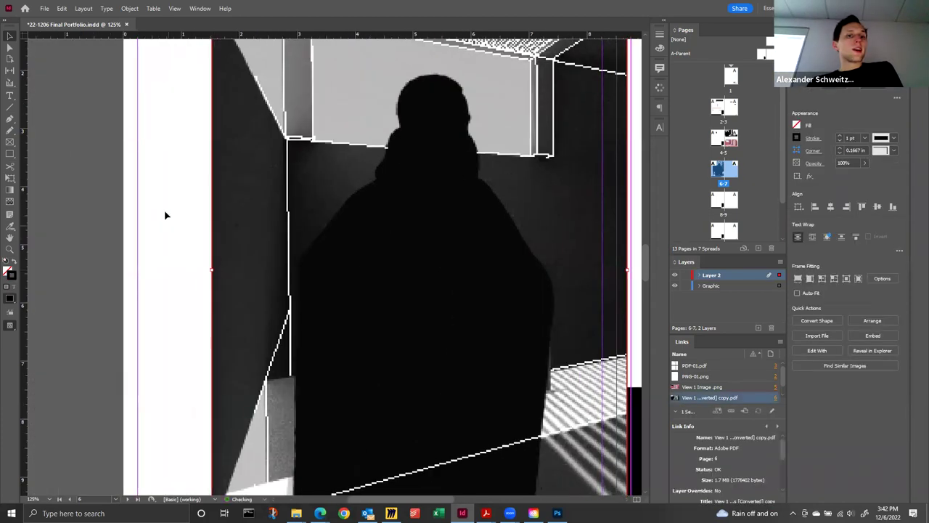
pyautogui.hotkey('shift', 'w')
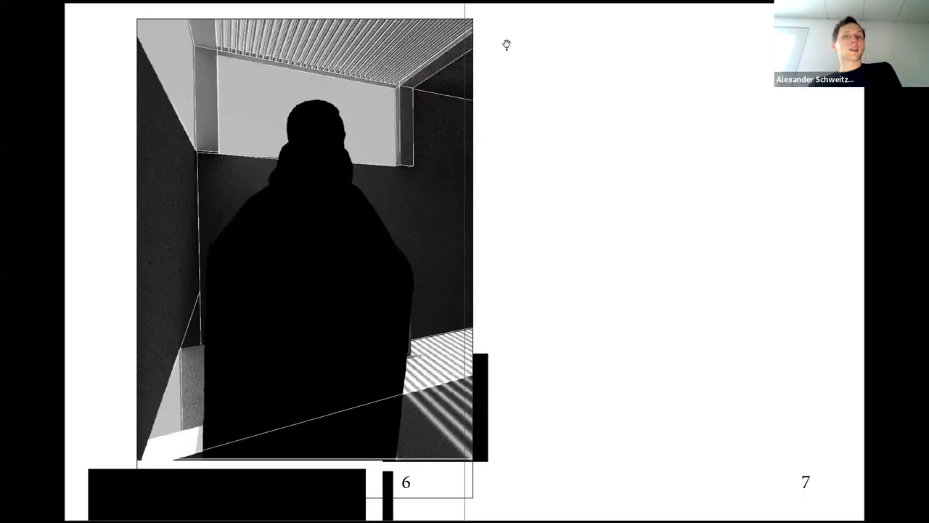
pyautogui.press('Escape')
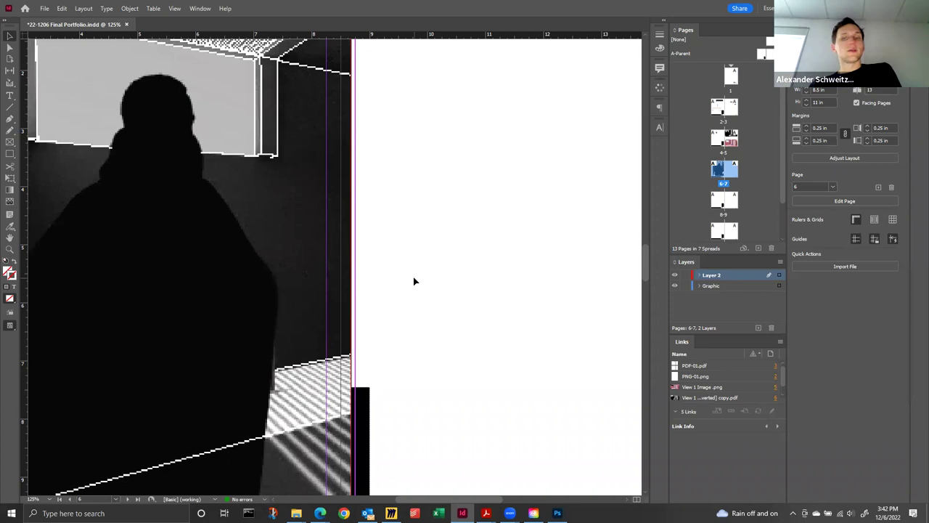
# Step: Shrink page 6's image frame to about 4.7 by 5.5 in and fill it proportionally with the image
pyautogui.hotkey('ctrl', '-')
pyautogui.hotkey('ctrl', '-')
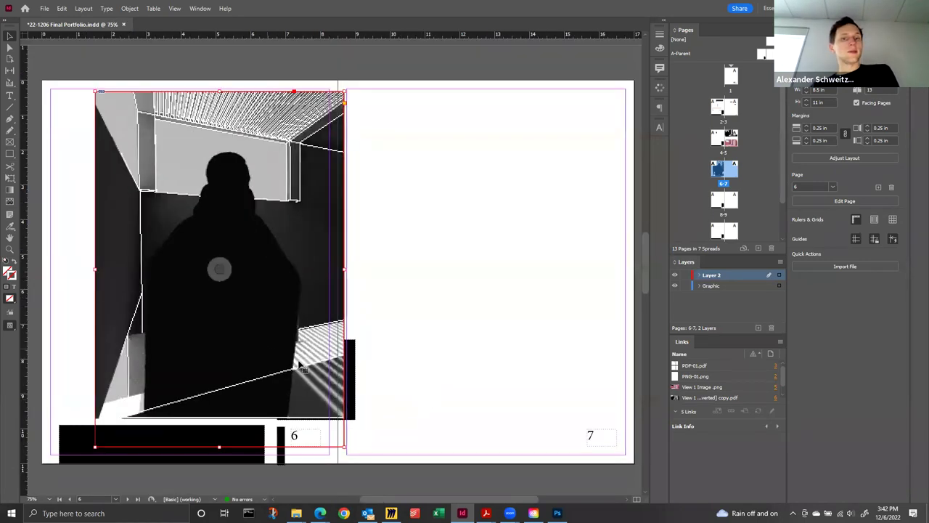
pyautogui.click(351, 418)
pyautogui.moveTo(344, 446); pyautogui.dragTo(260, 281)
pyautogui.click(799, 278)
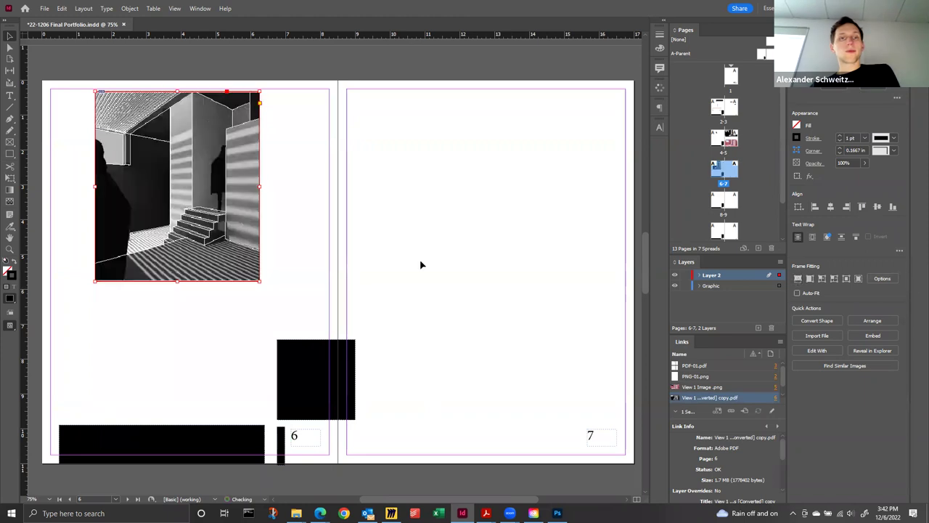
# Step: Move the image down to just above page 6's long black bar, aligned with the bar's inner end, and save the document
pyautogui.moveTo(212, 207); pyautogui.dragTo(242, 315)
pyautogui.click(274, 283)
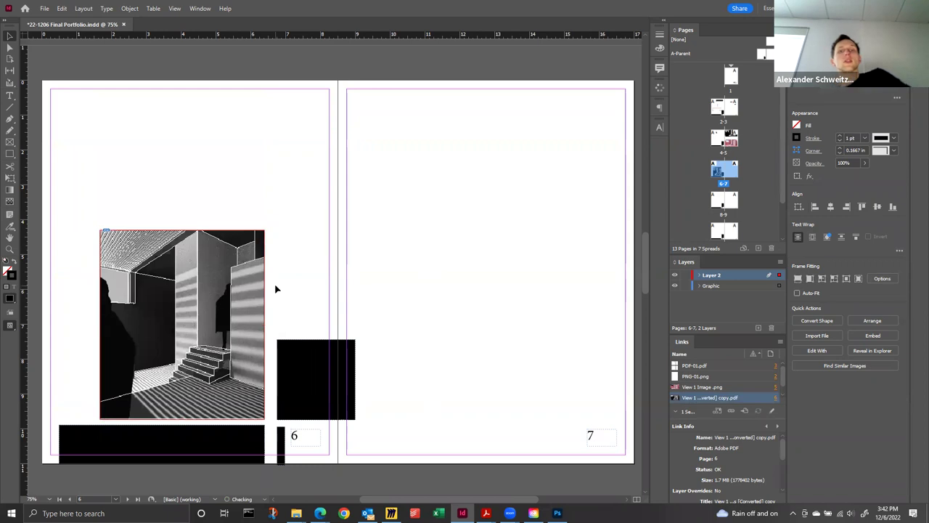
pyautogui.click(46, 9)
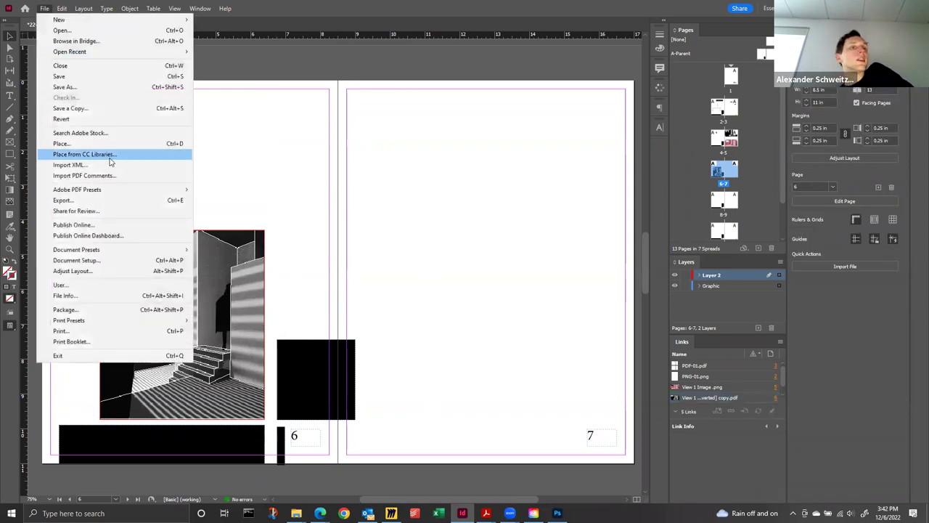
pyautogui.click(60, 76)
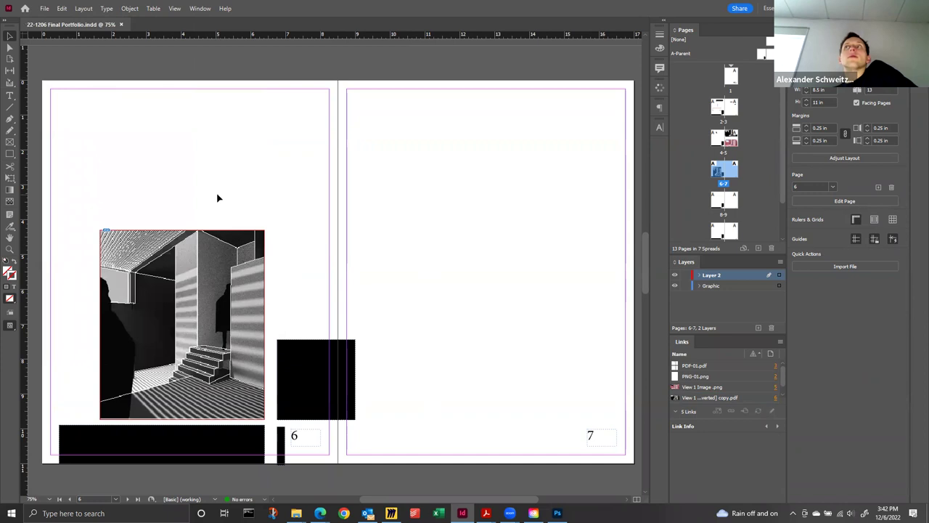
pyautogui.click(368, 512)
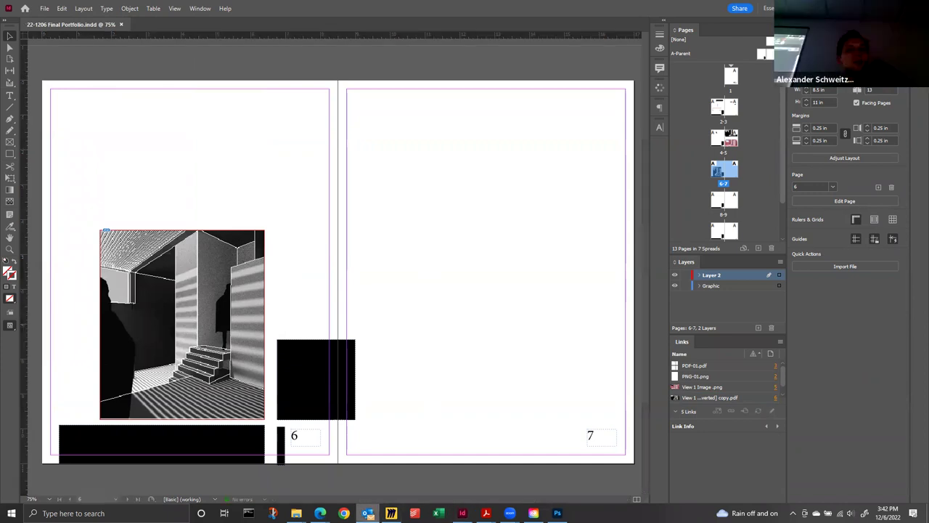
pyautogui.click(368, 512)
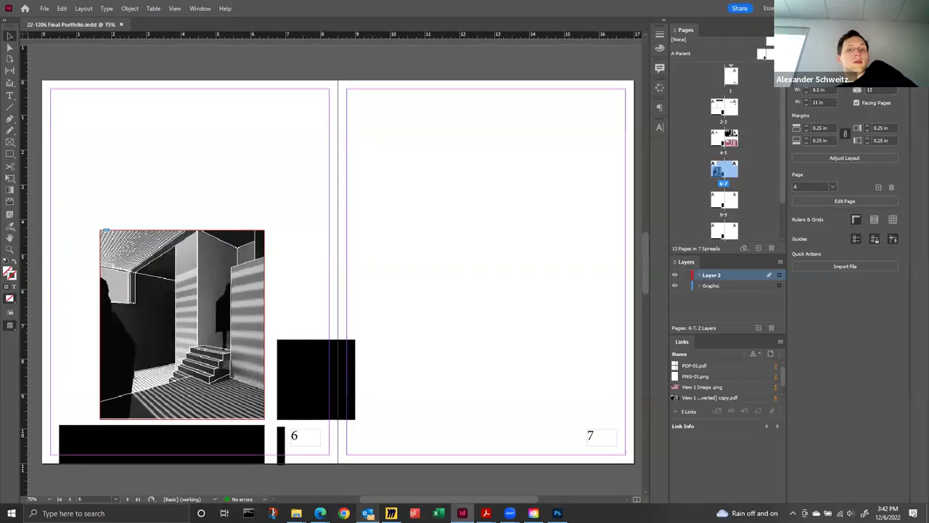
pyautogui.moveTo(297, 513)
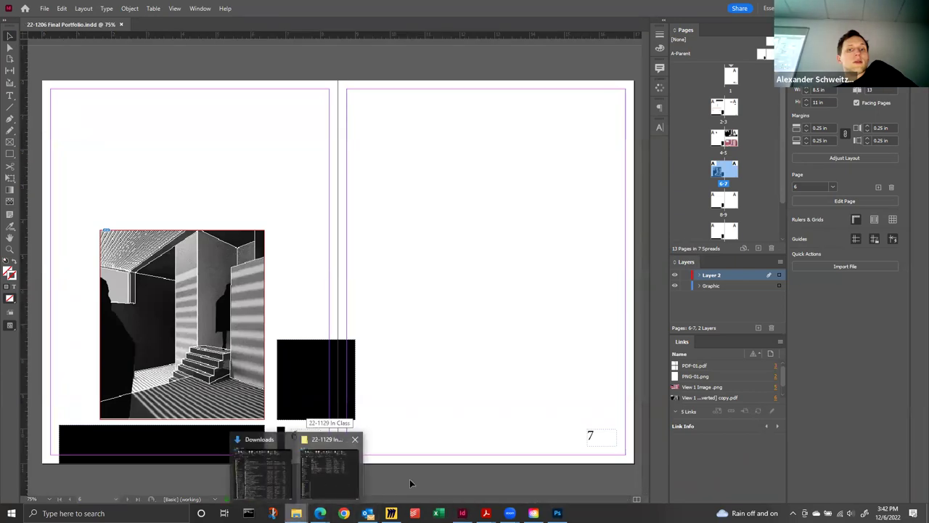
pyautogui.click(556, 512)
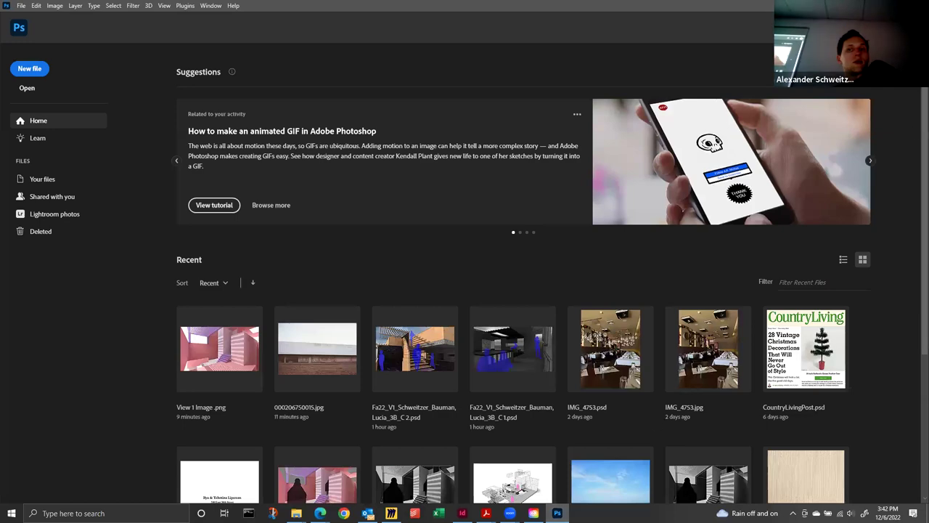
pyautogui.click(463, 513)
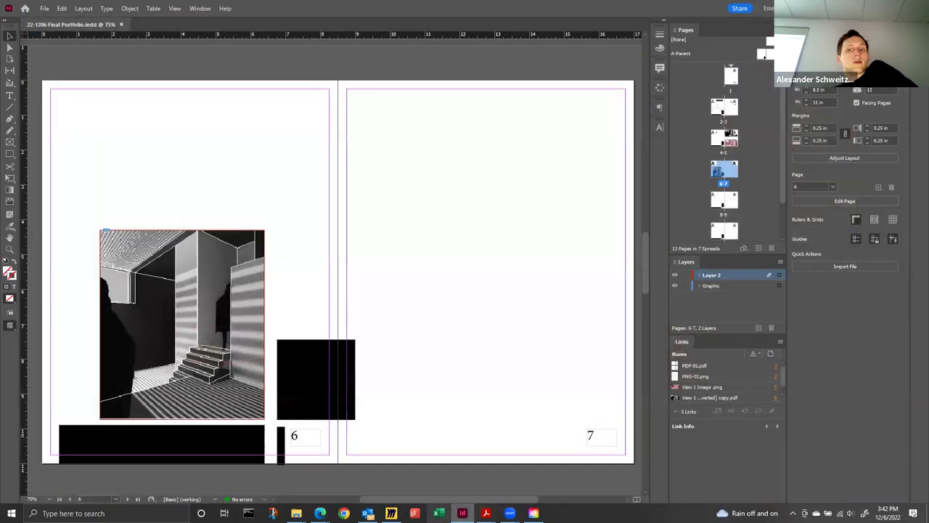
pyautogui.moveTo(296, 513)
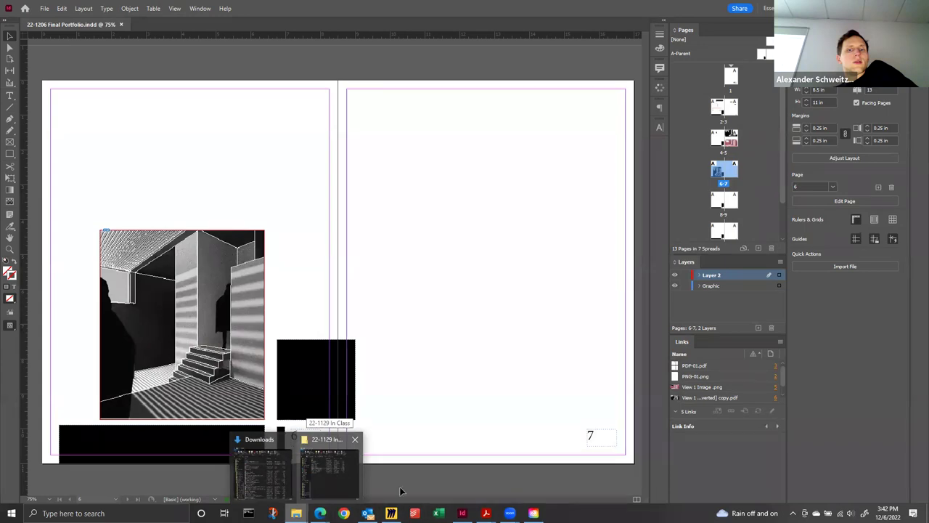
# Step: Switch to the DF 1 MATRIX board in Miro, examine the portfolio requirements and class notes, and return to InDesign
pyautogui.click(391, 512)
pyautogui.scroll(8, 429, 455)
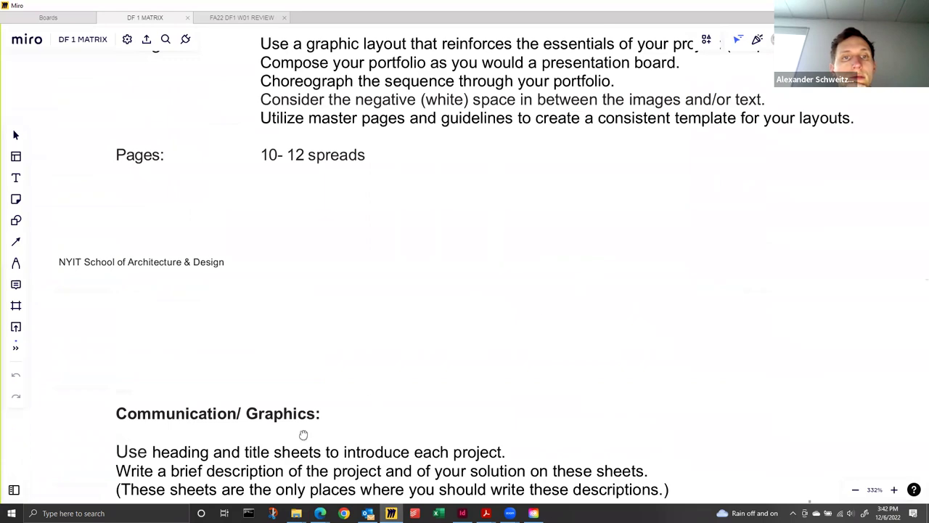
pyautogui.hscroll(10, 303, 433)
pyautogui.scroll(-3, 235, 91)
pyautogui.hscroll(8, 421, 188)
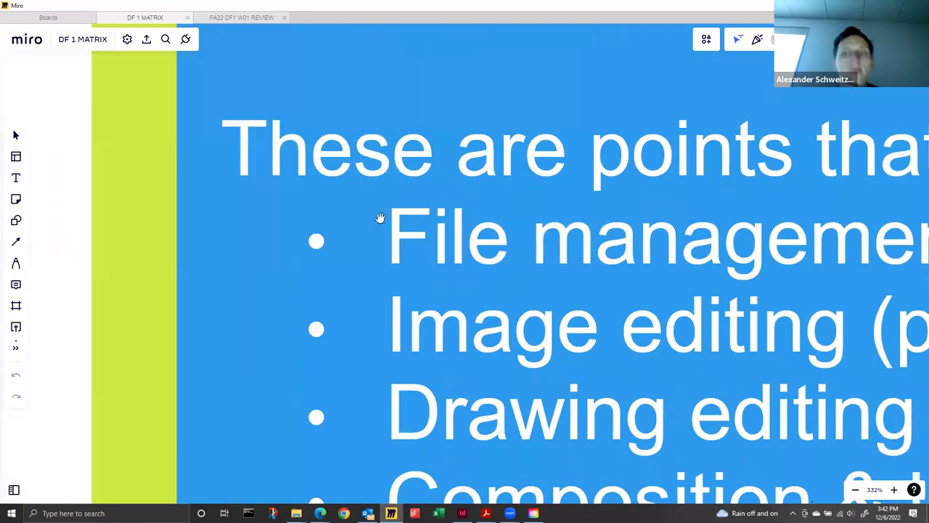
pyautogui.scroll(-4, 512, 263)
pyautogui.scroll(-3, 575, 374)
pyautogui.scroll(-5, 525, 241)
pyautogui.moveTo(494, 267); pyautogui.dragTo(455, 330)
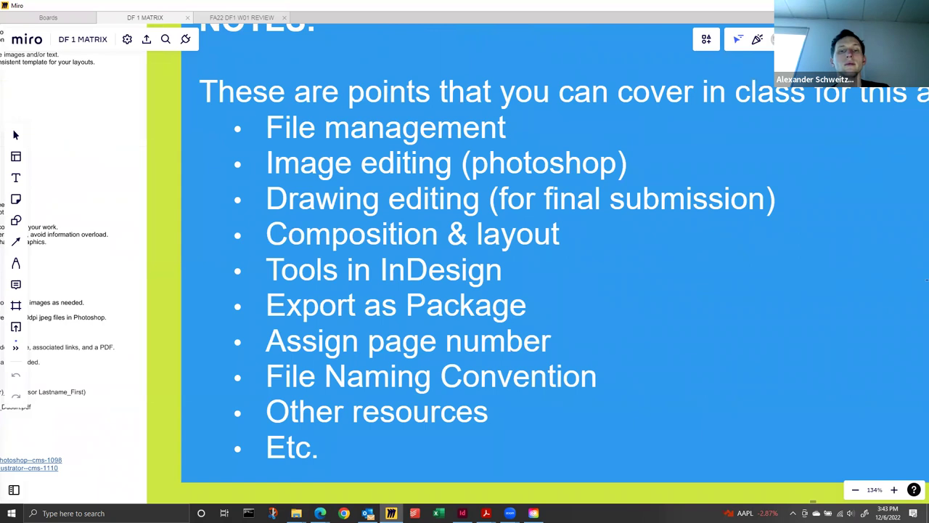
pyautogui.hotkey('alt', 'Tab')
pyautogui.moveTo(509, 513)
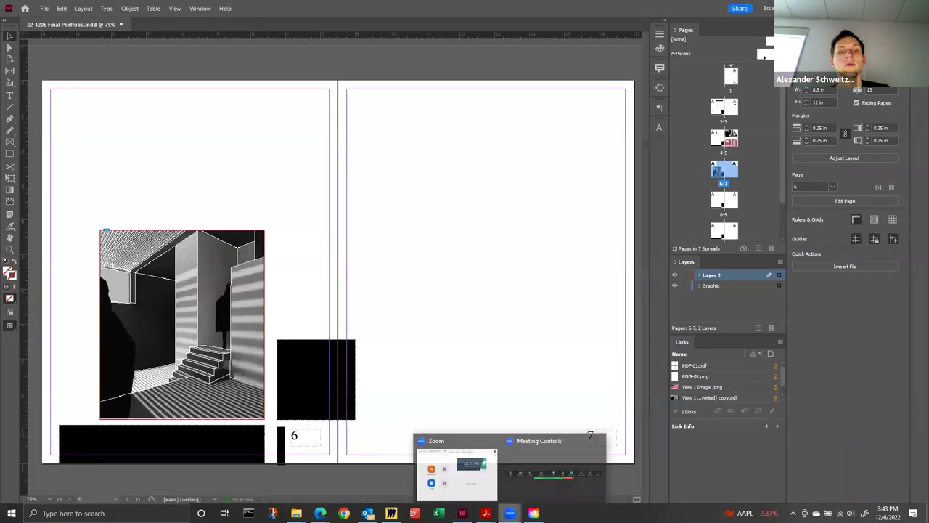